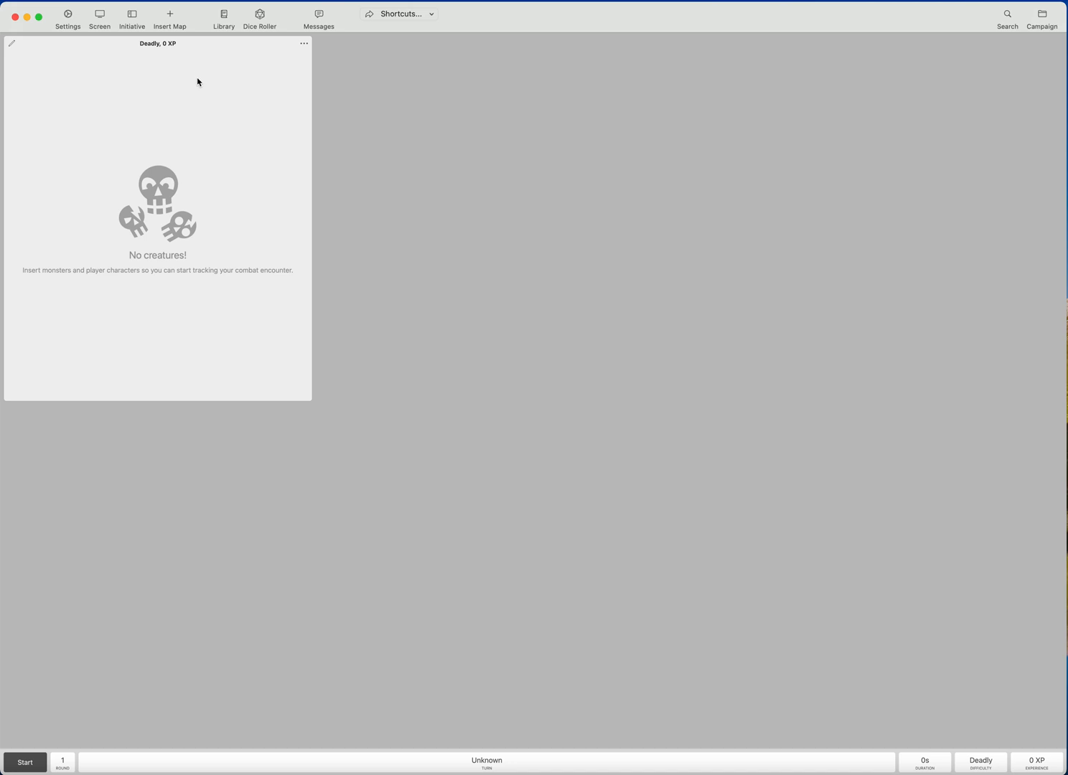
# Open the Scénario Démo module from the library and delete its existing Temple des Ténèbres map
pyautogui.moveTo(305, 400); pyautogui.dragTo(261, 397)
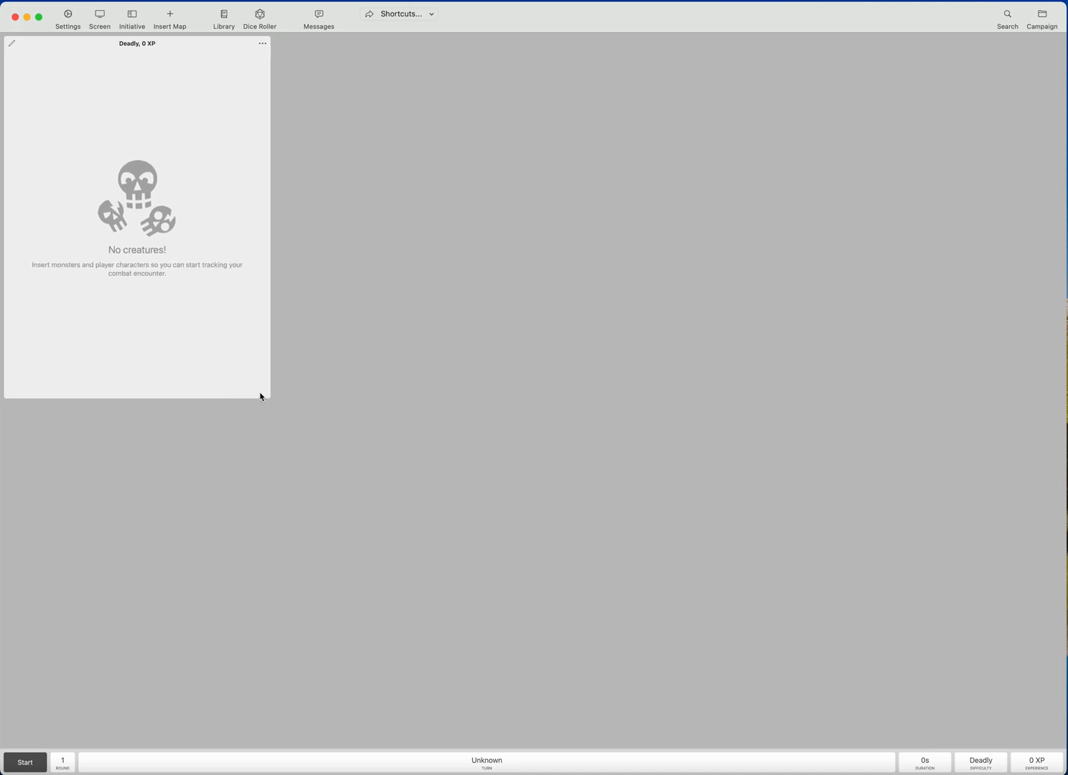
pyautogui.click(225, 21)
pyautogui.moveTo(184, 47); pyautogui.dragTo(597, 122)
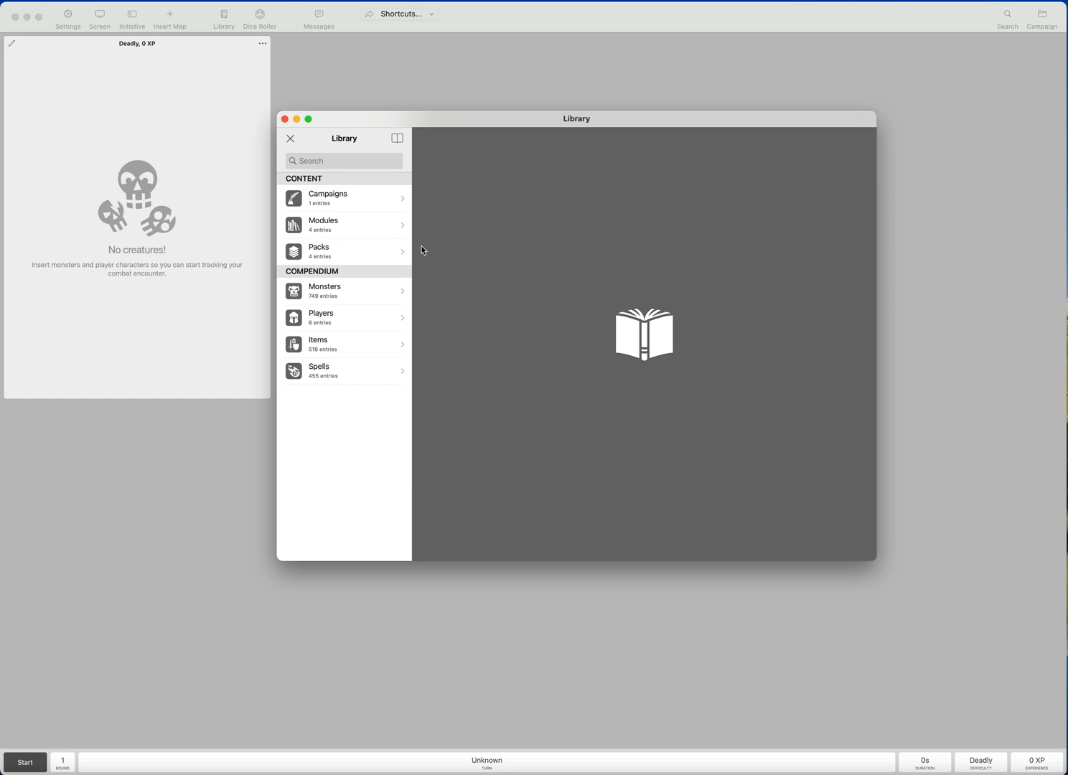
pyautogui.click(312, 228)
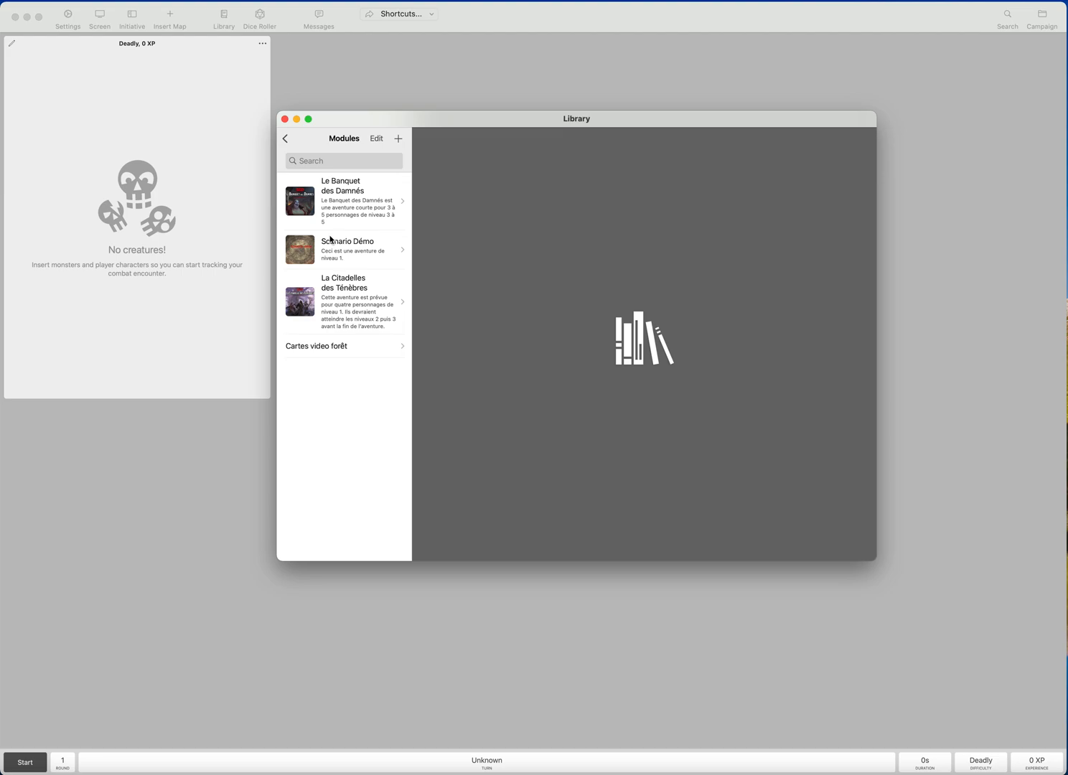
pyautogui.click(370, 250)
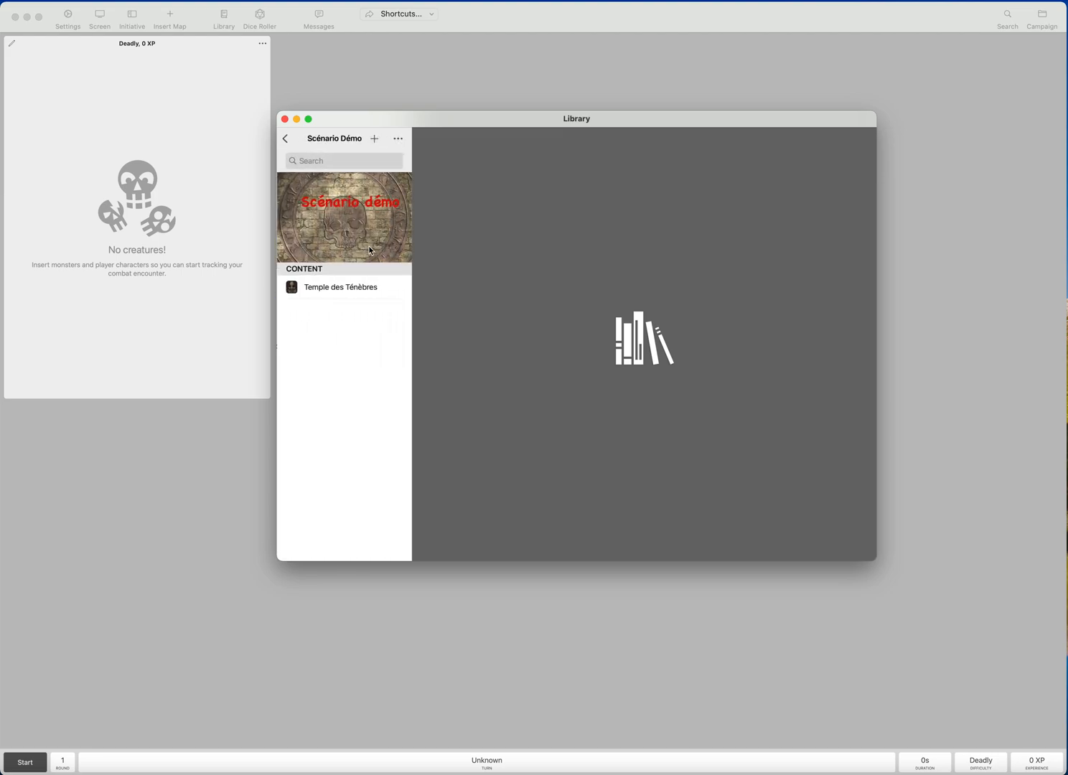
pyautogui.hscroll(3, 361, 292)
pyautogui.click(340, 286)
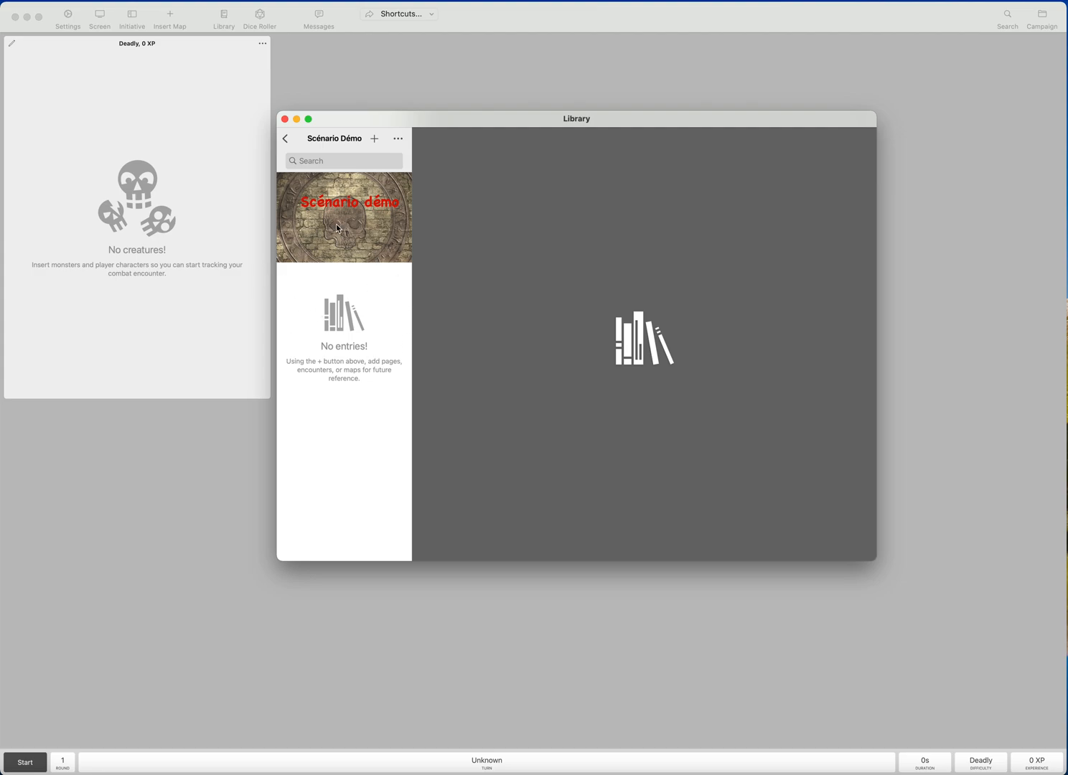
# Add a new map to the Scénario Démo module and enlarge the map editing window
pyautogui.click(374, 139)
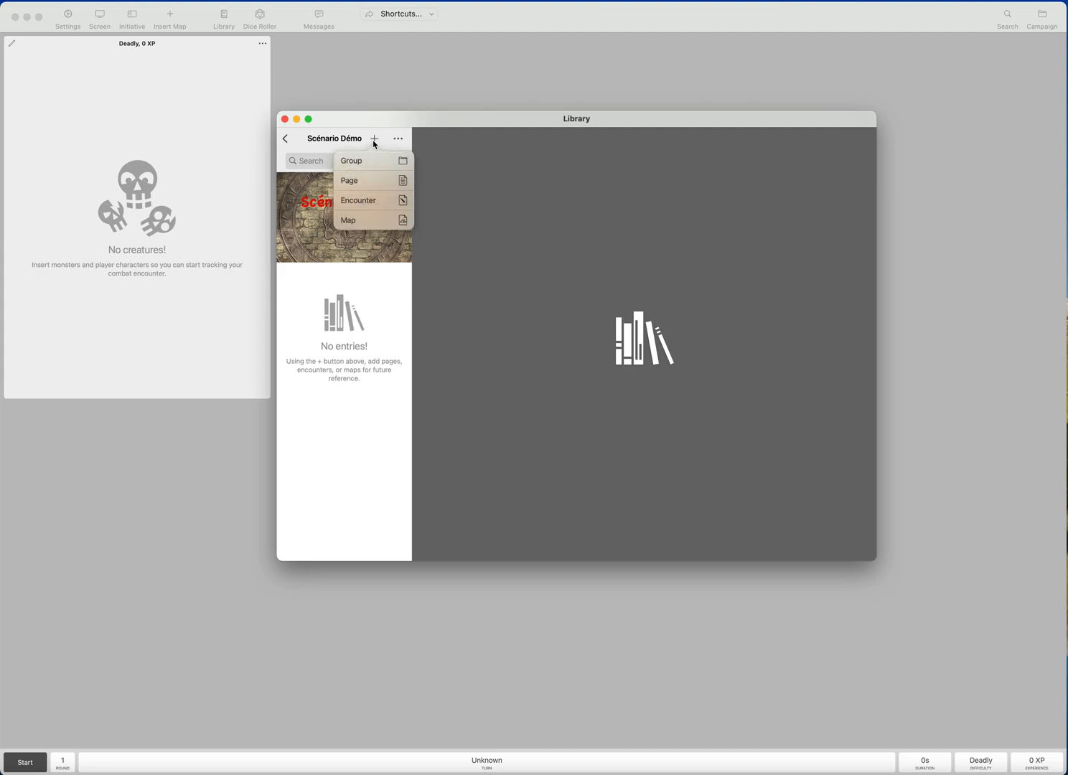
pyautogui.click(363, 224)
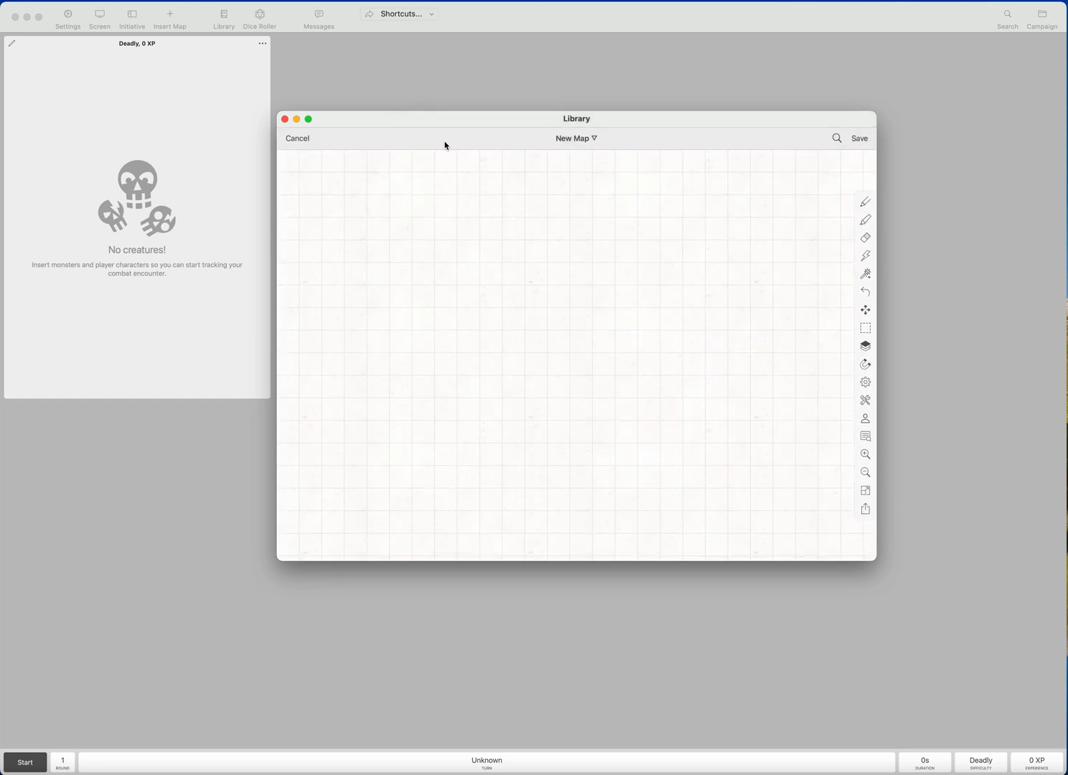
pyautogui.moveTo(484, 119); pyautogui.dragTo(422, 90)
pyautogui.moveTo(807, 525); pyautogui.dragTo(904, 633)
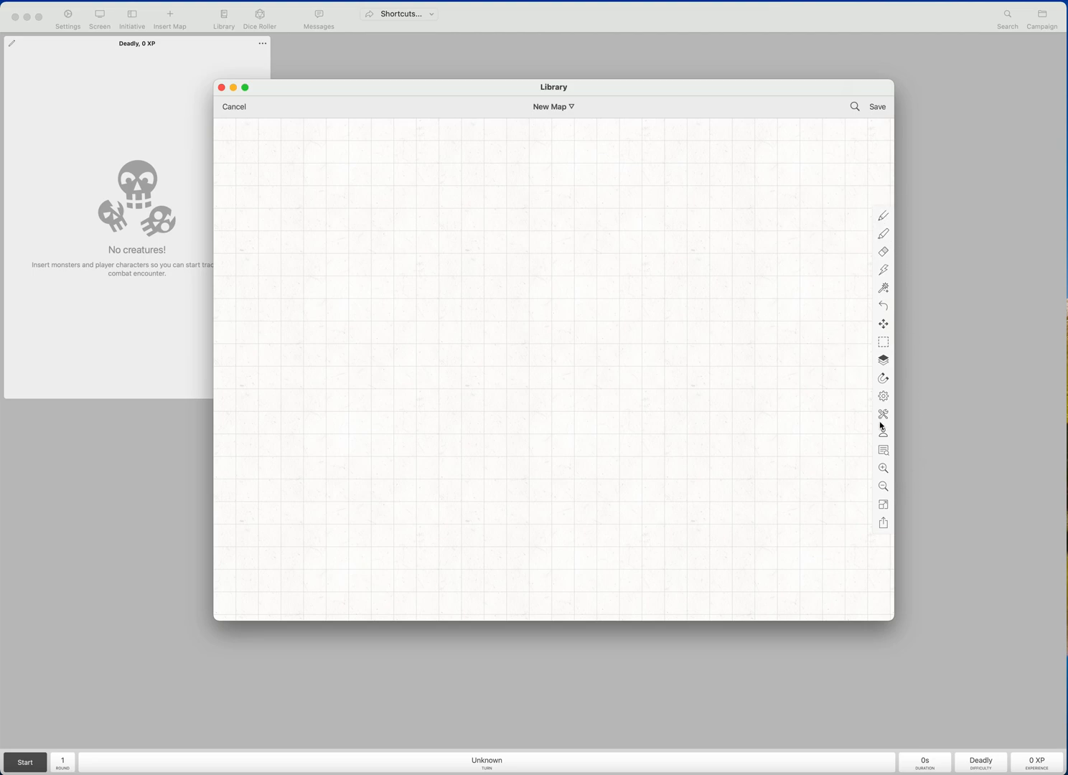
# Set the Heroic Maps temple of darkness image from the Démo folder as the new map's background
pyautogui.click(882, 397)
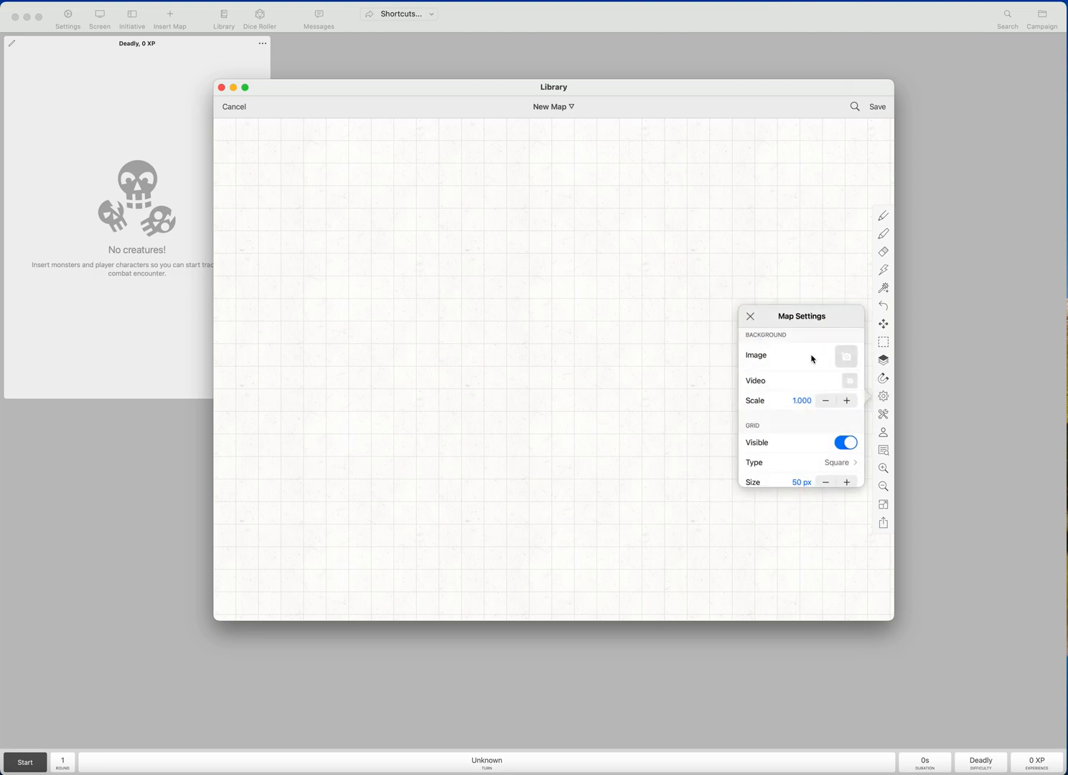
pyautogui.click(813, 359)
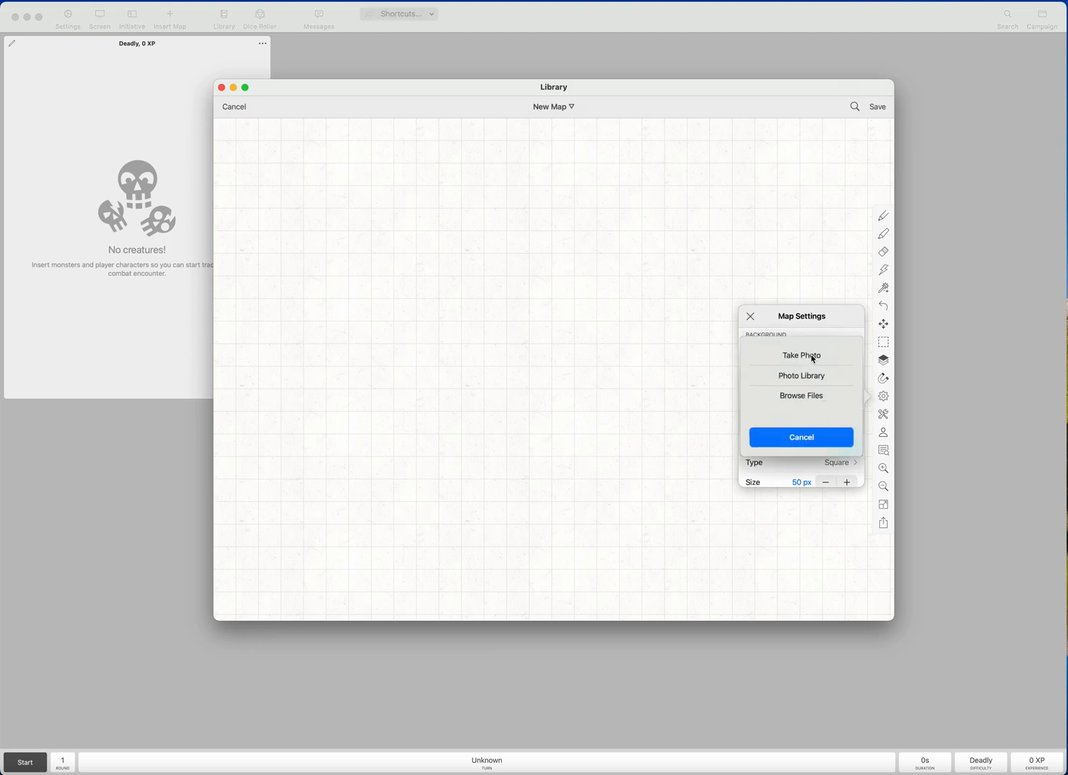
pyautogui.click(796, 395)
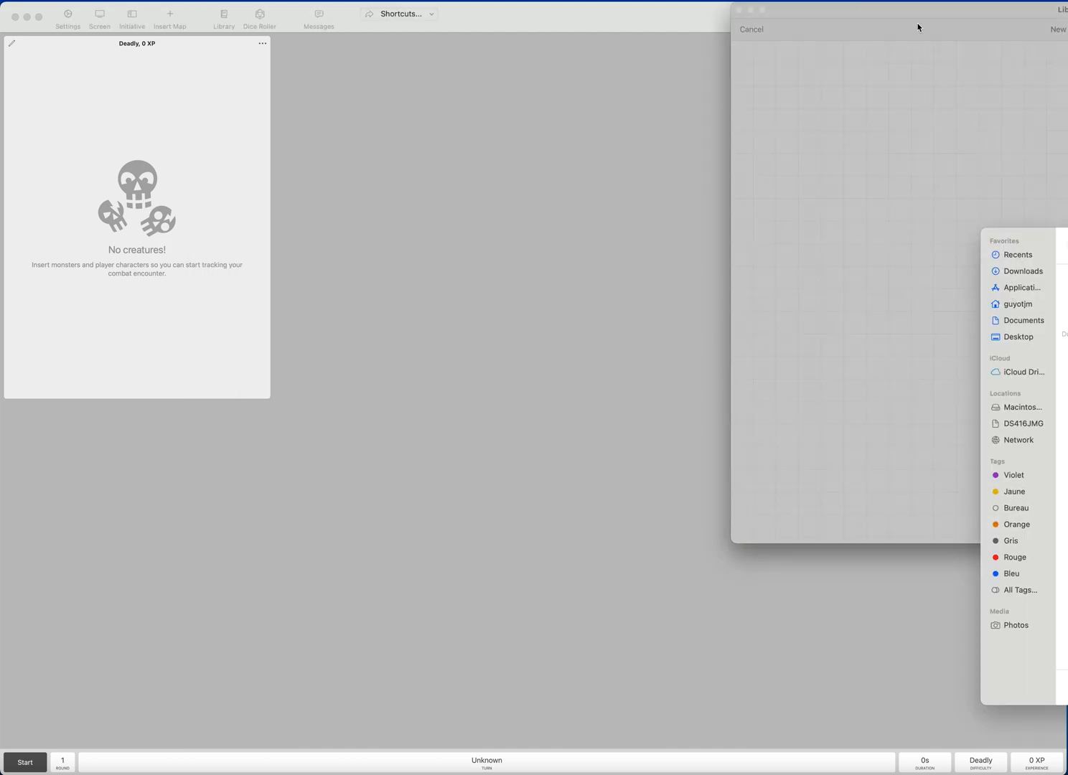
pyautogui.moveTo(919, 27); pyautogui.dragTo(262, 24)
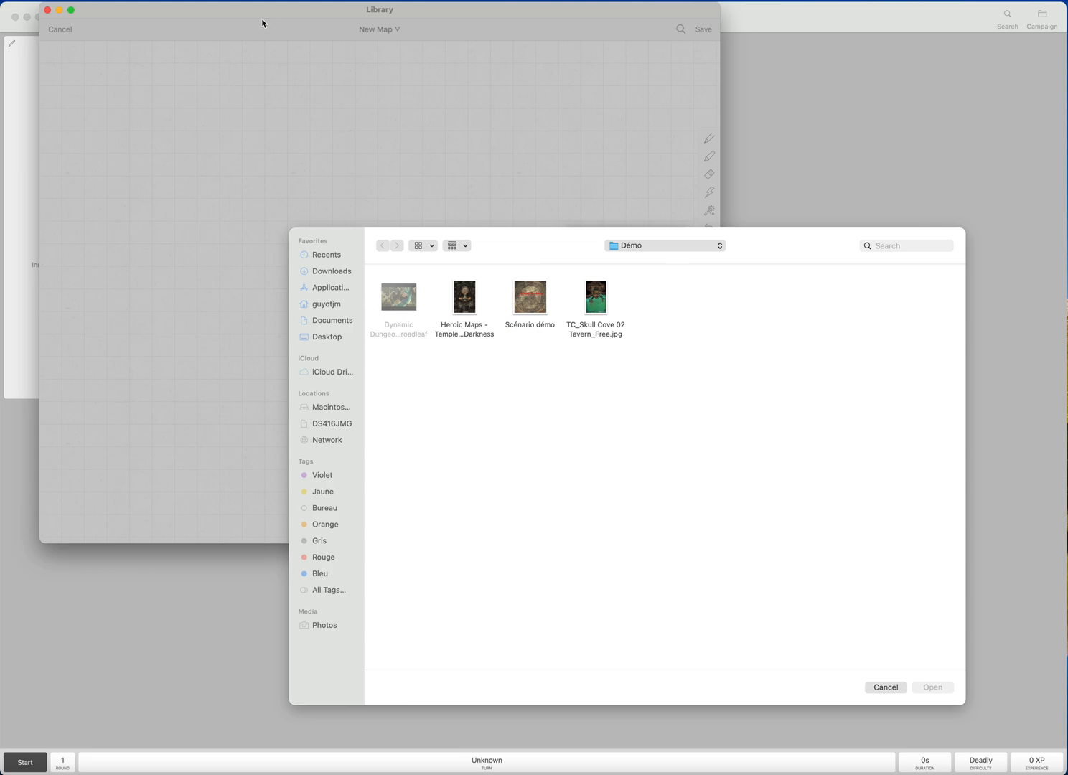
pyautogui.click(468, 301)
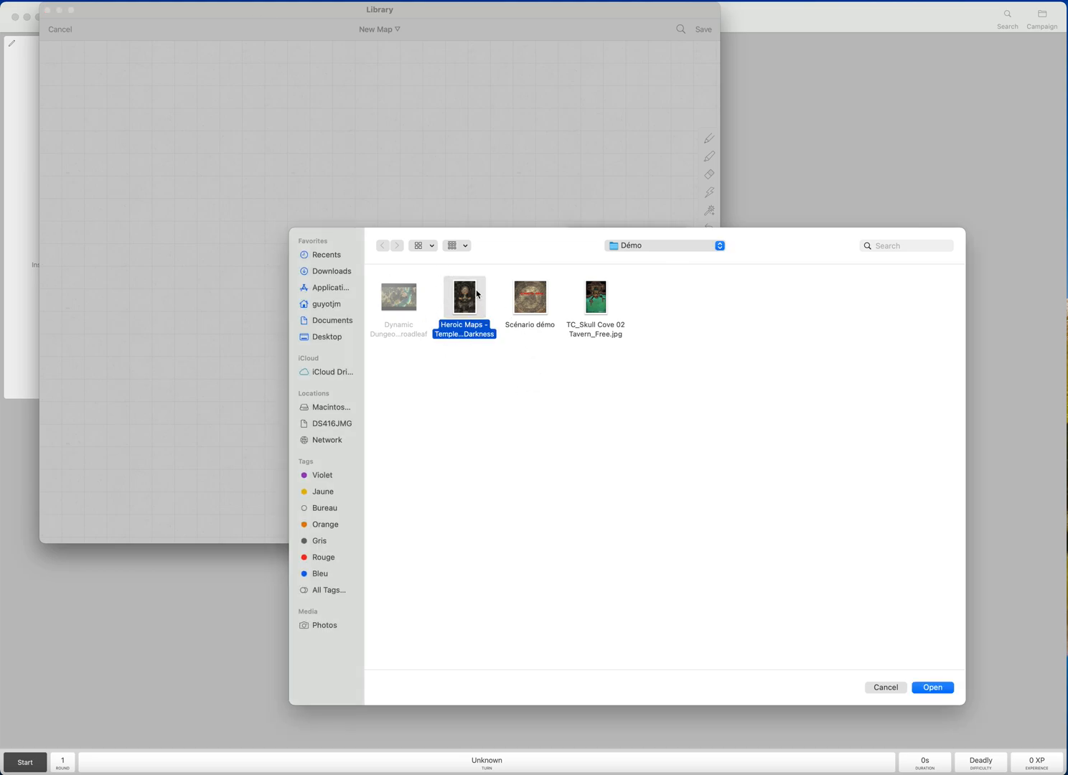
pyautogui.click(931, 687)
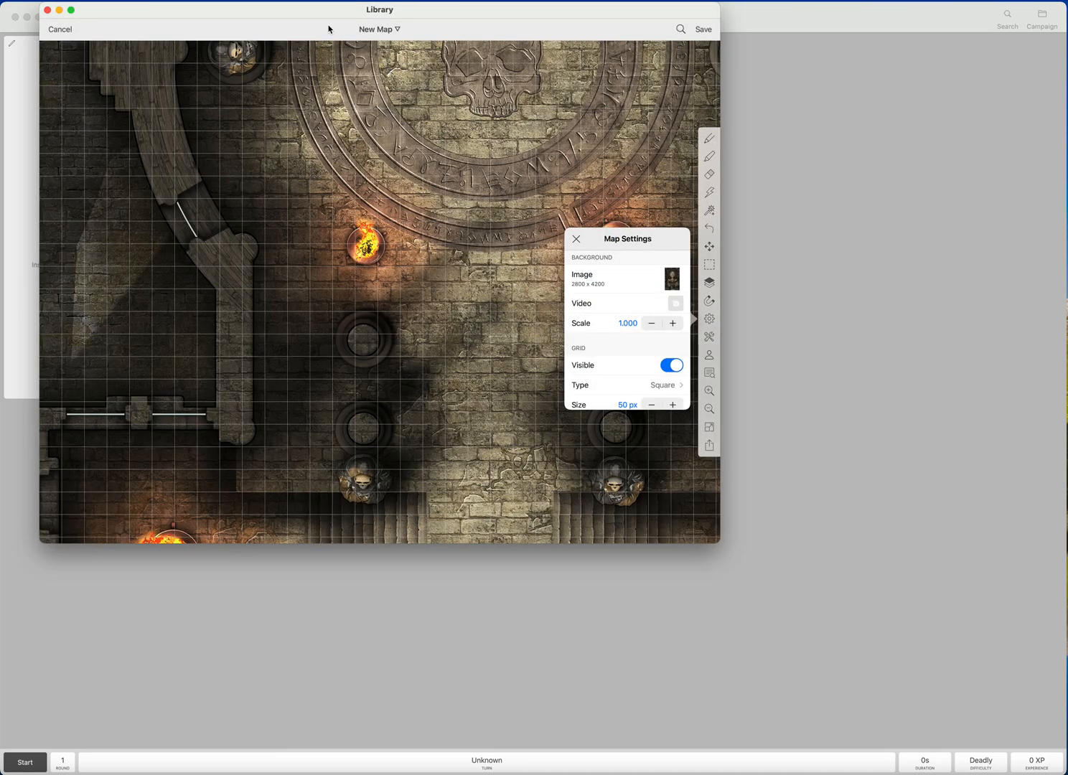
pyautogui.moveTo(320, 17); pyautogui.dragTo(498, 105)
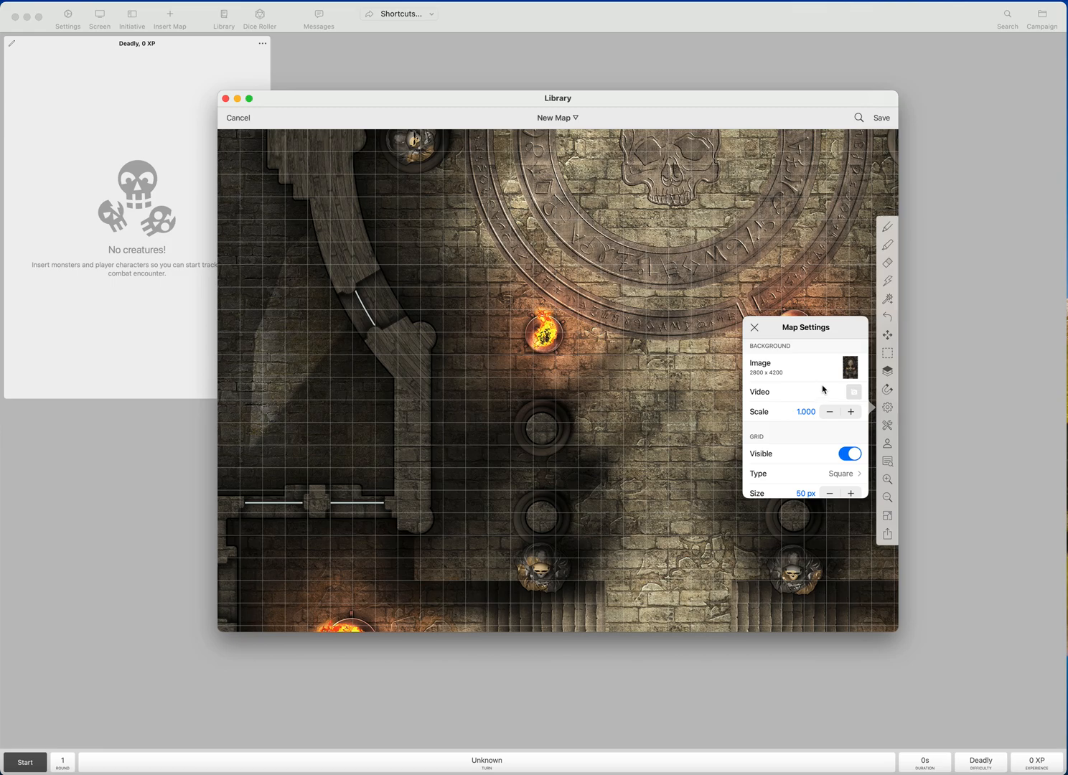
pyautogui.click(754, 327)
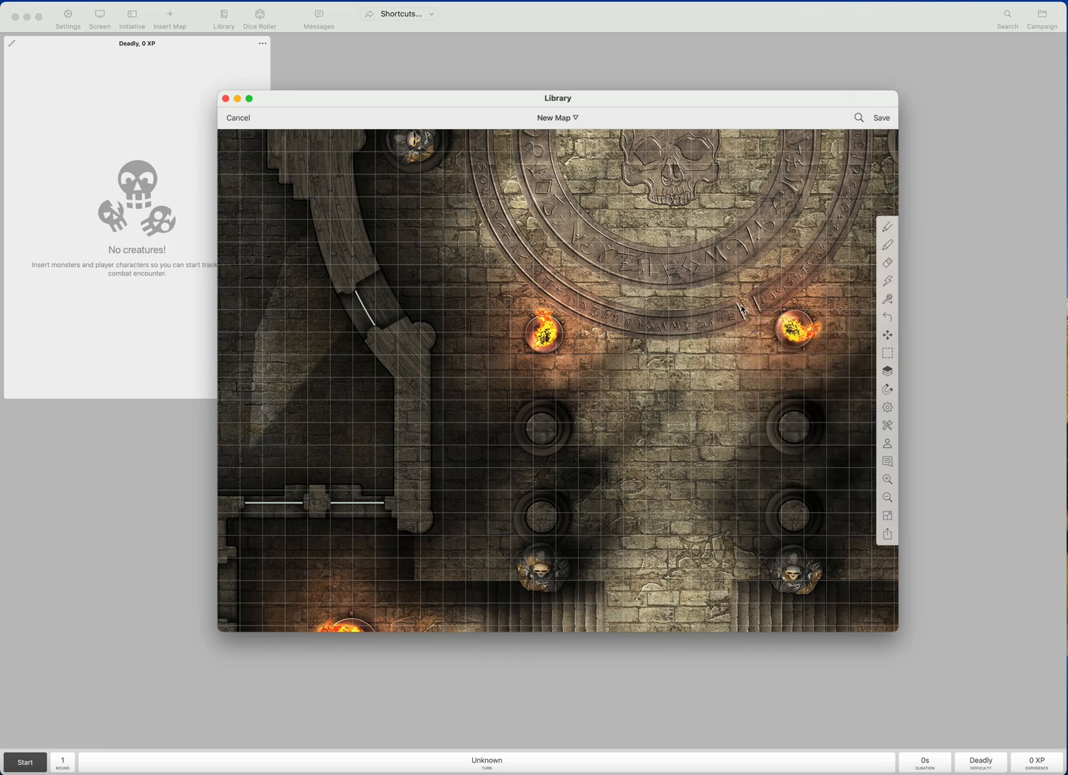
# Name the map "Temple des Ténèbres" and save it in the module
pyautogui.scroll(3, 724, 464)
pyautogui.moveTo(723, 459); pyautogui.dragTo(470, 438)
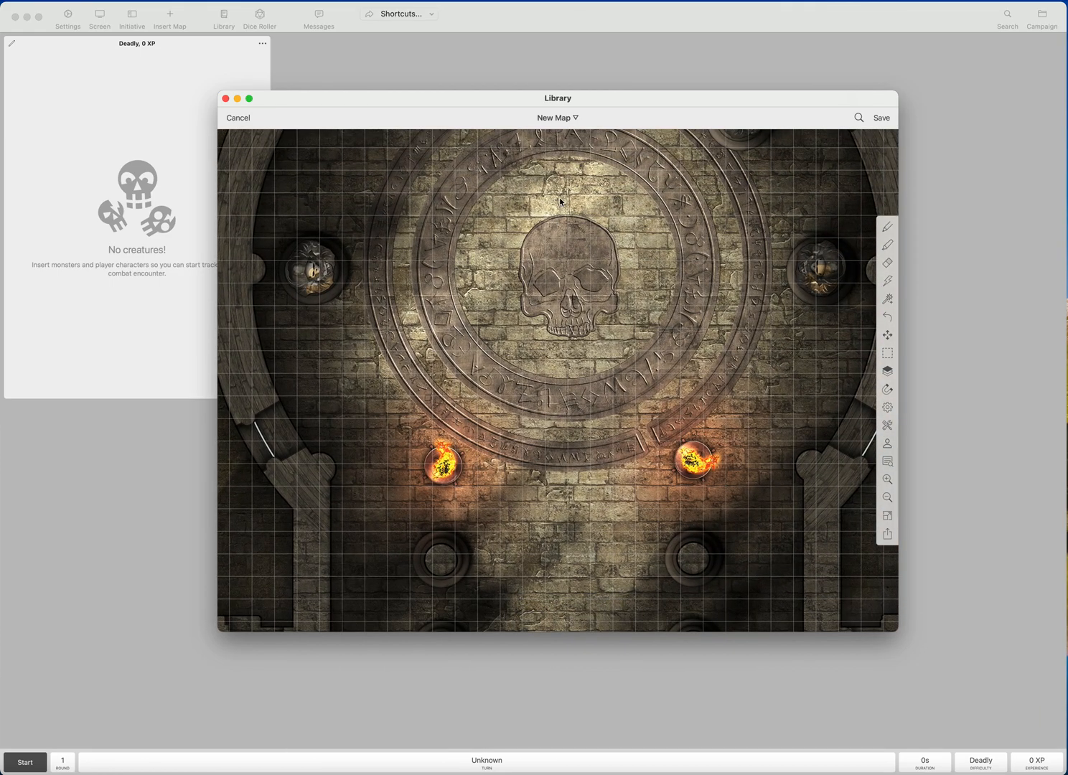
pyautogui.click(557, 122)
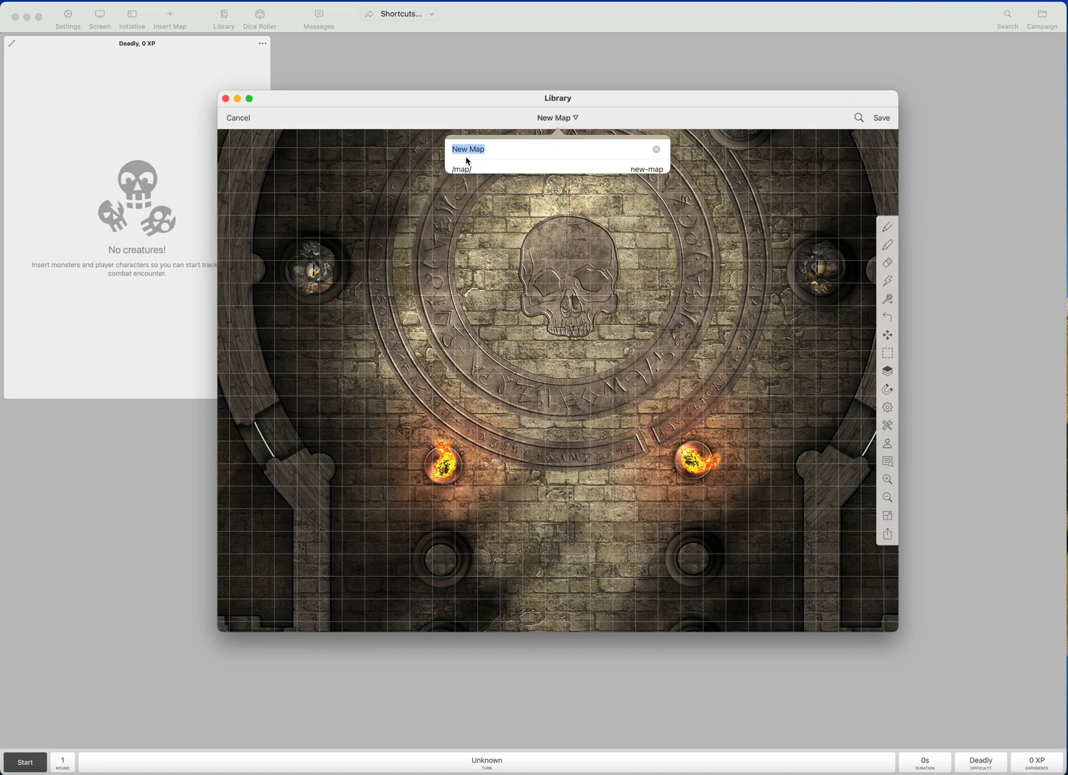
pyautogui.write('Temple des Ténèbres')
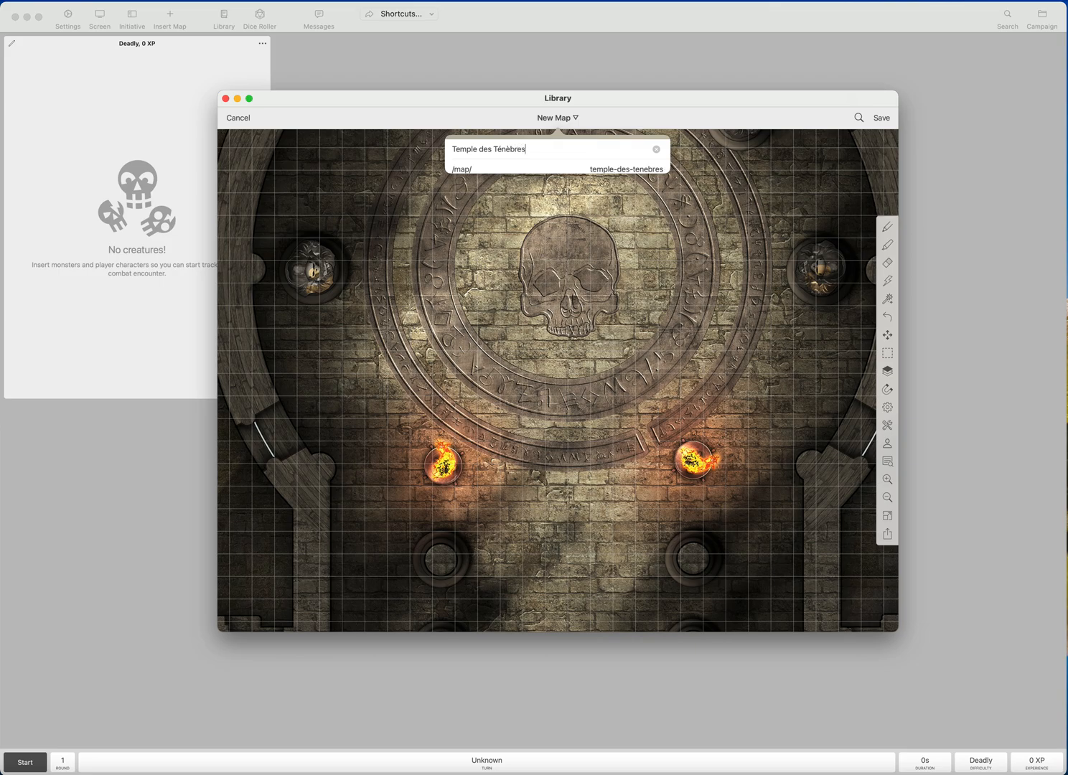
pyautogui.press('Tab')
pyautogui.click(556, 228)
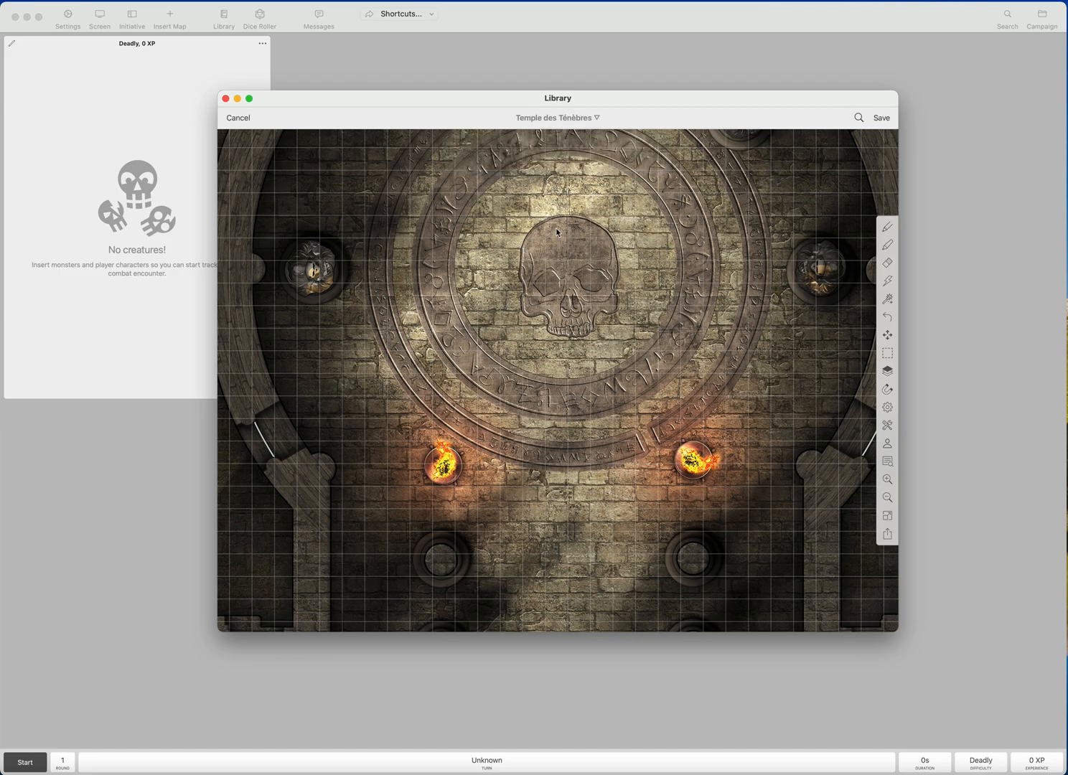
pyautogui.click(882, 118)
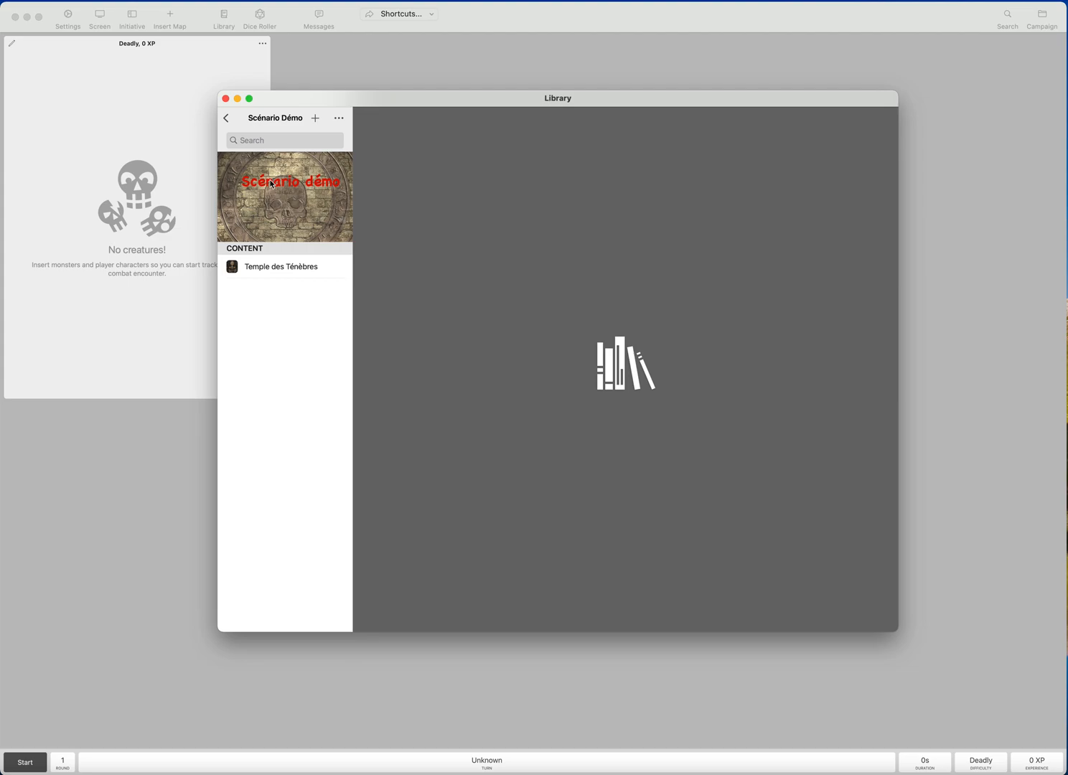
# Examine the saved Temple des Ténèbres map from top to bottom in the module, then close the library
pyautogui.click(282, 267)
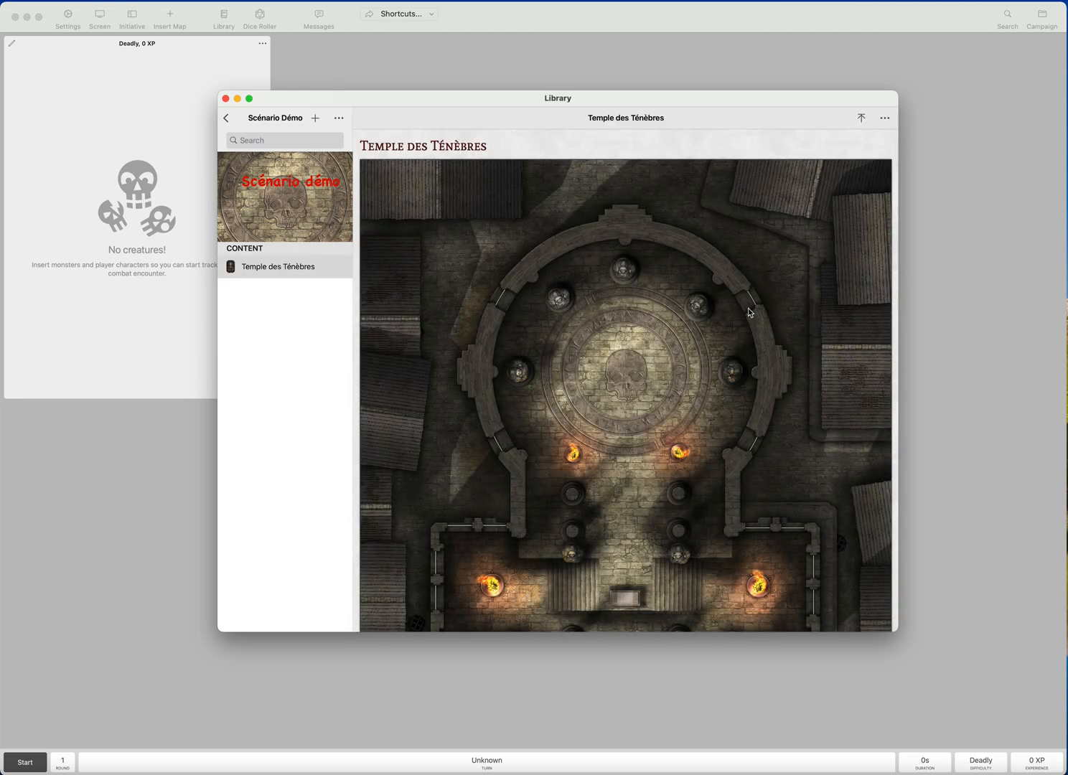
pyautogui.scroll(-5, 582, 439)
pyautogui.scroll(5, 582, 431)
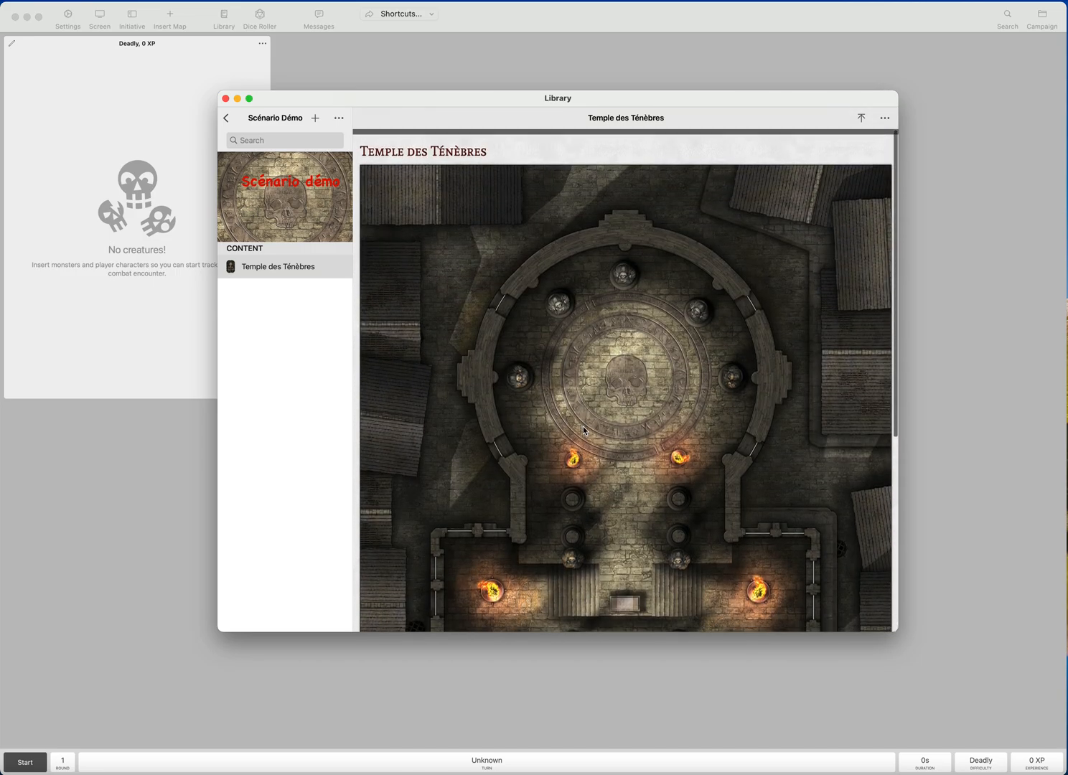
pyautogui.scroll(-5, 582, 426)
pyautogui.scroll(5, 582, 426)
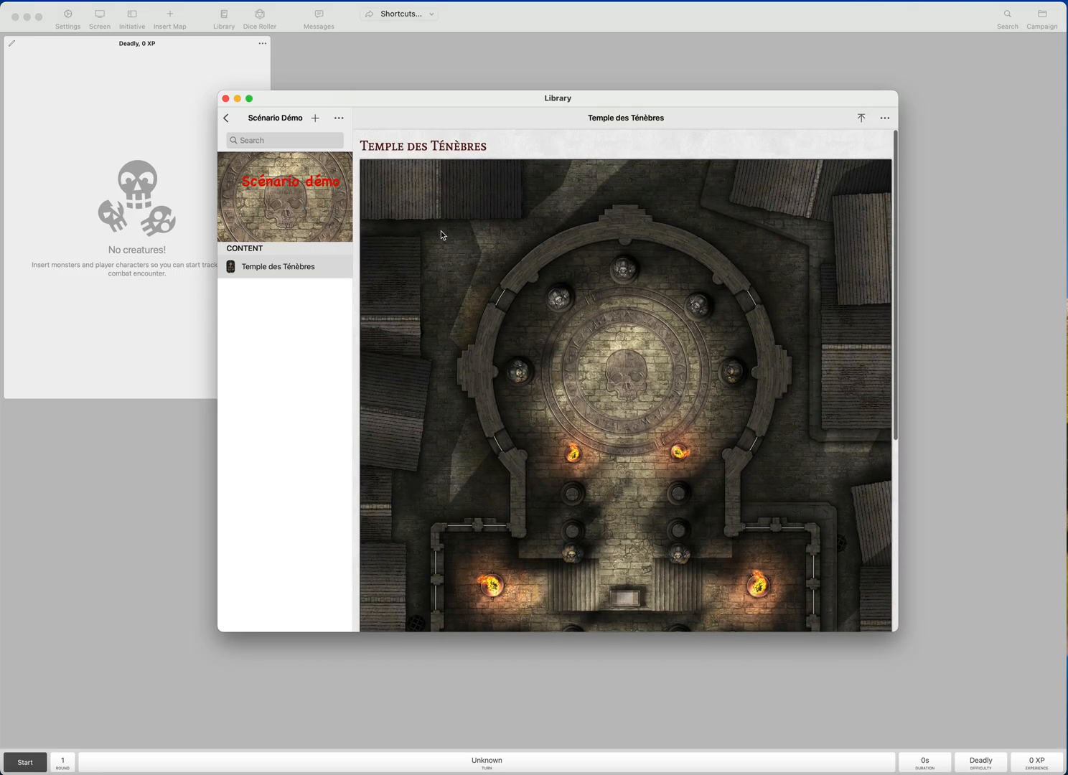
pyautogui.click(225, 99)
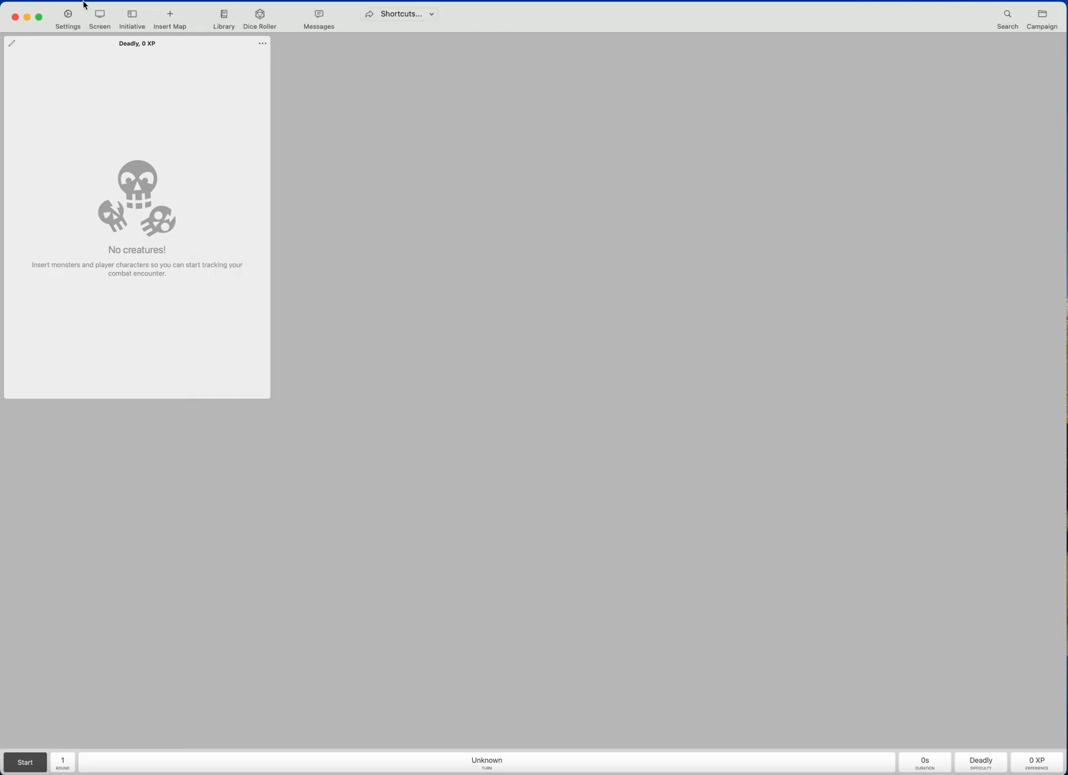
# Insert a new map named "nouvelle carte" with the Scénario Démo module as its location
pyautogui.click(171, 16)
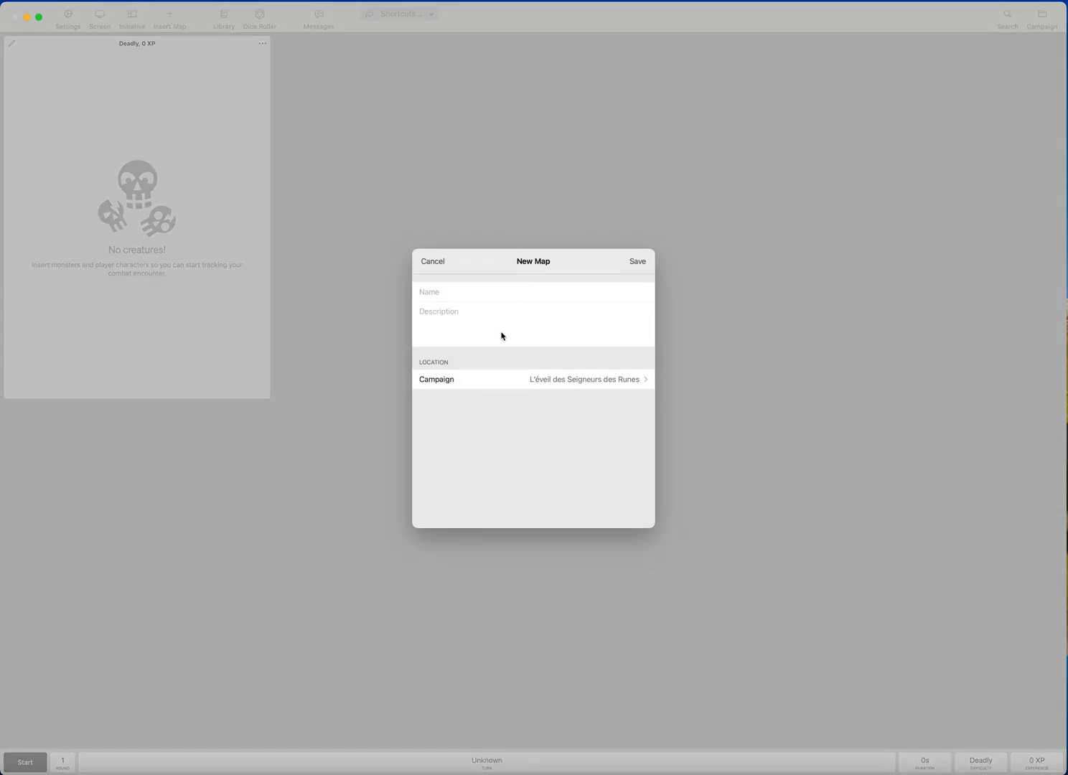
pyautogui.write('nouvelle carte')
pyautogui.click(531, 382)
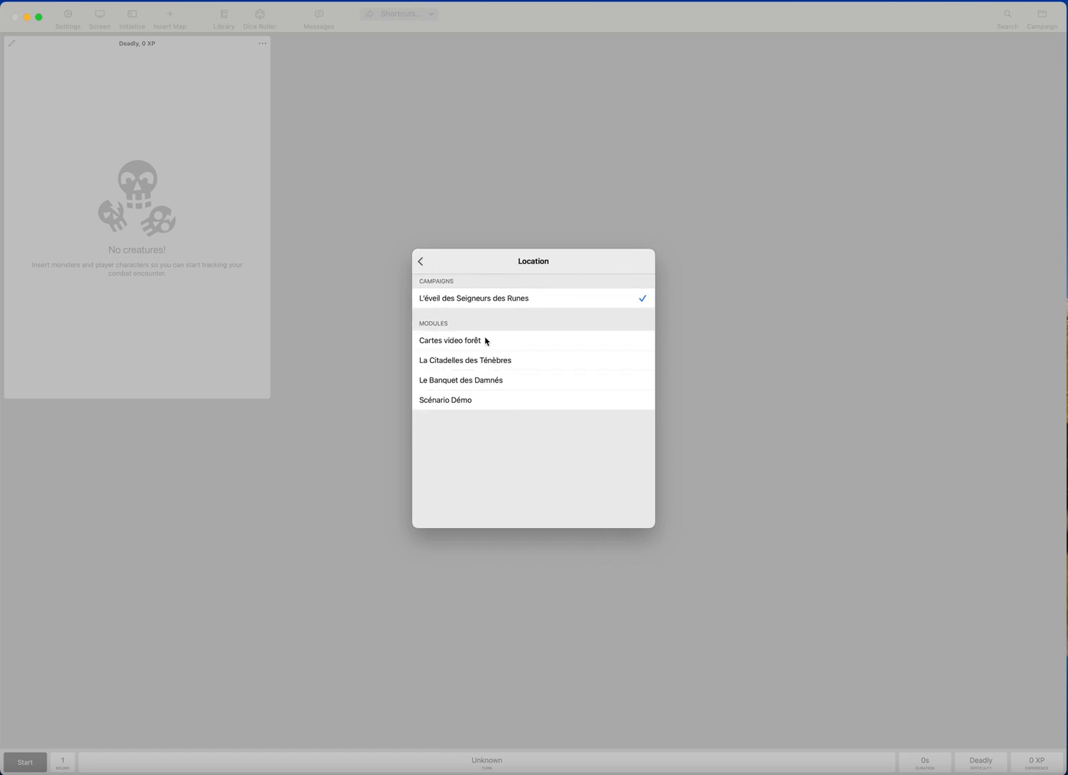
pyautogui.click(458, 406)
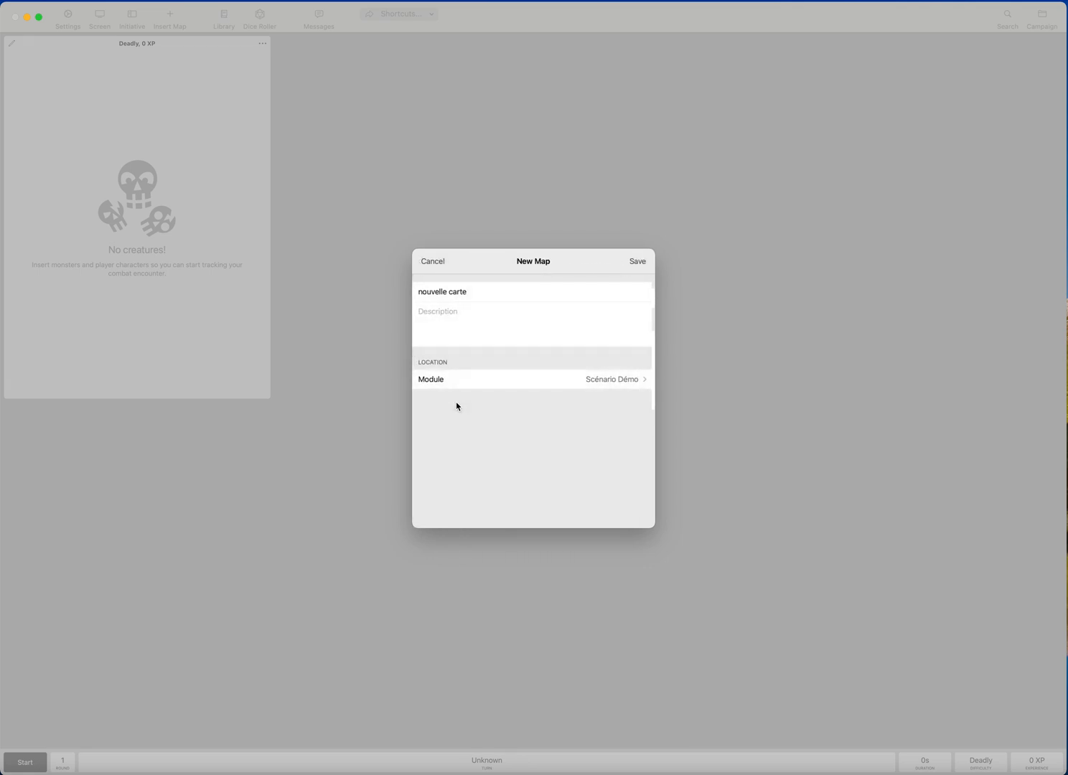
pyautogui.click(638, 262)
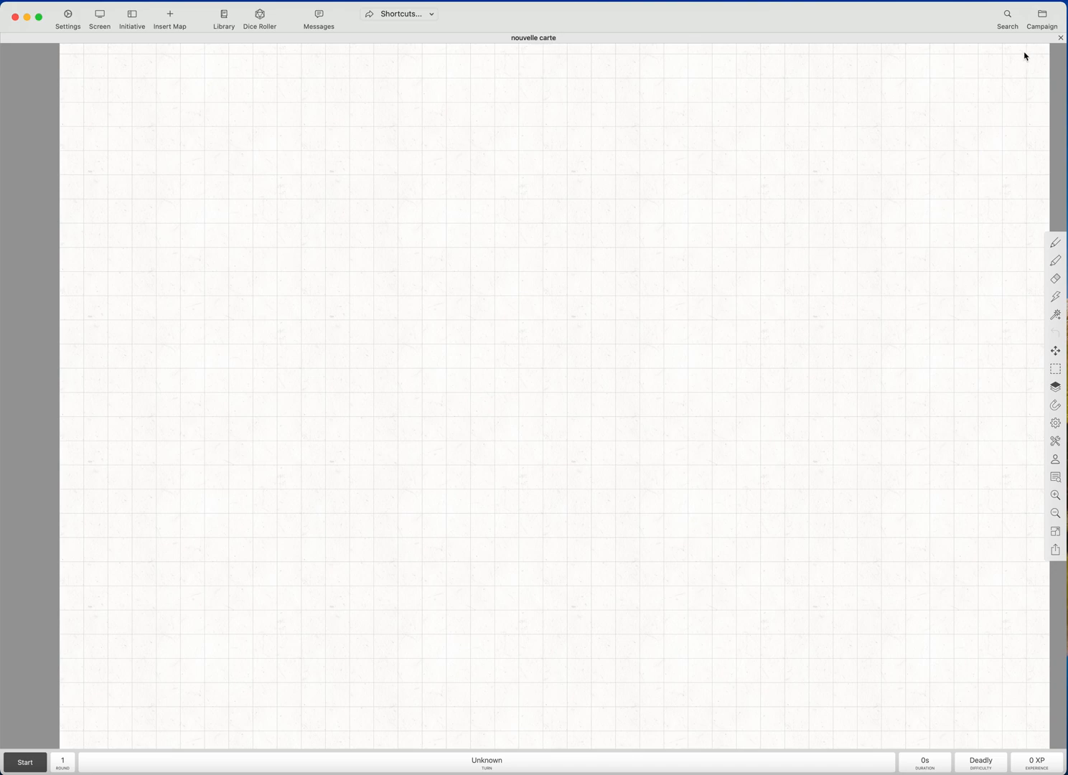
# Close the open map and display the nouvelle carte entry in the library's Scénario Démo module
pyautogui.click(1063, 41)
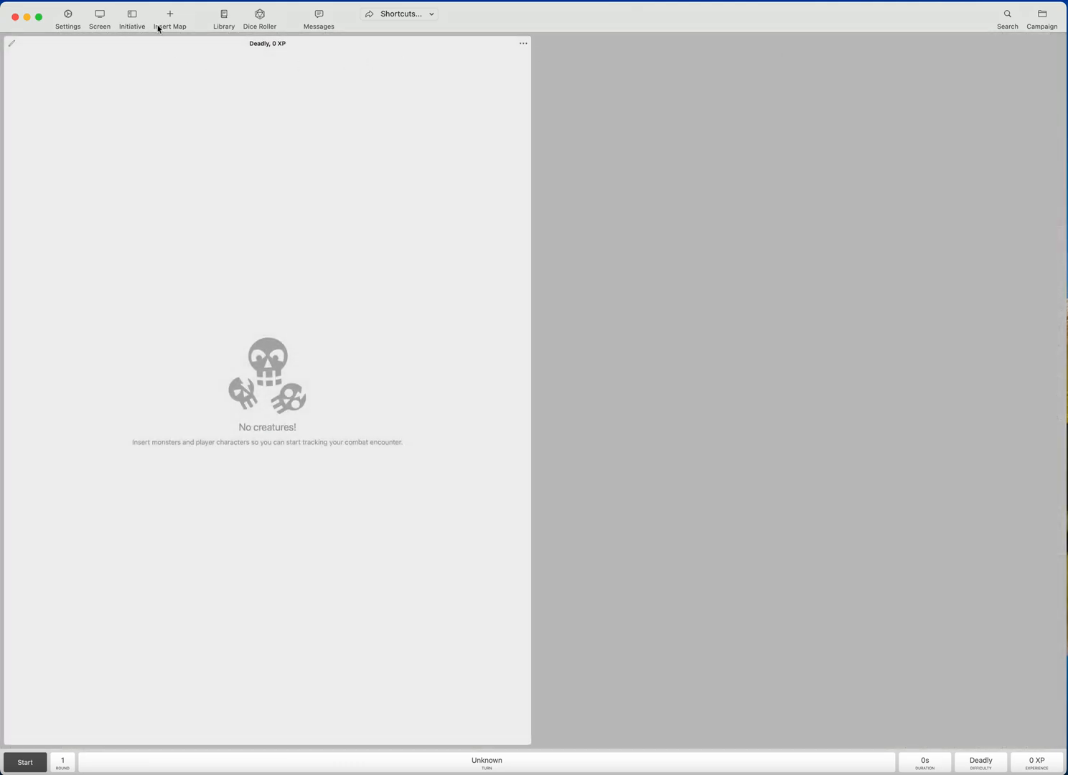
pyautogui.click(224, 20)
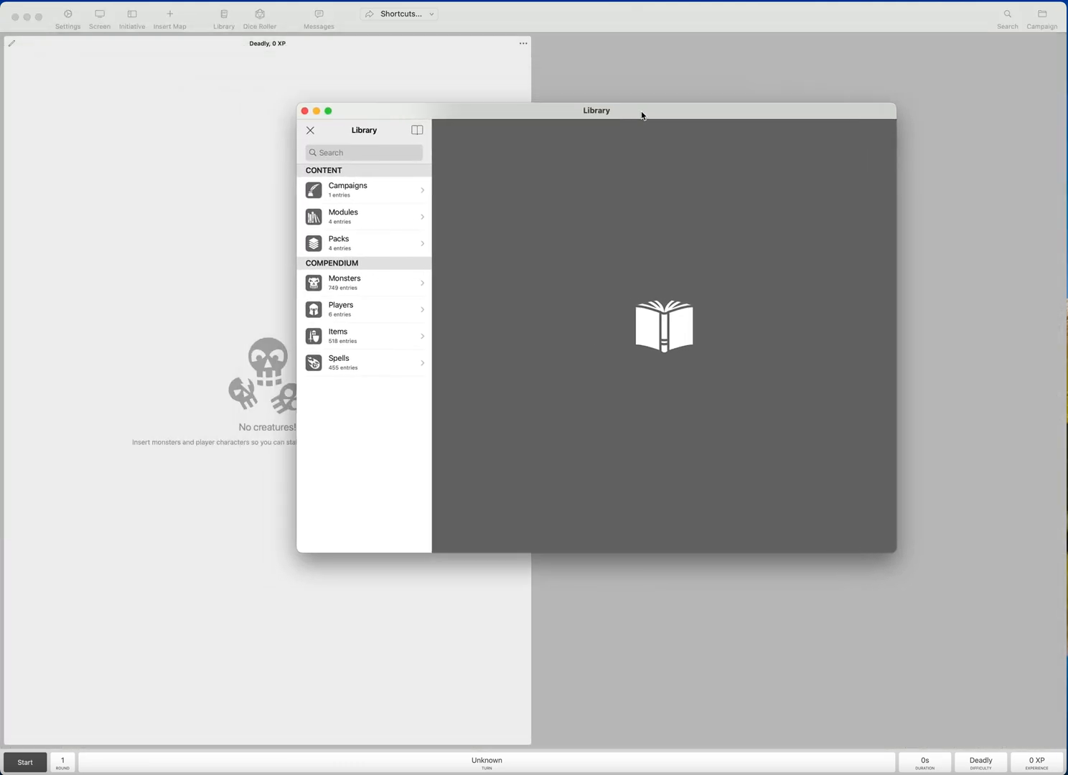
pyautogui.click(364, 216)
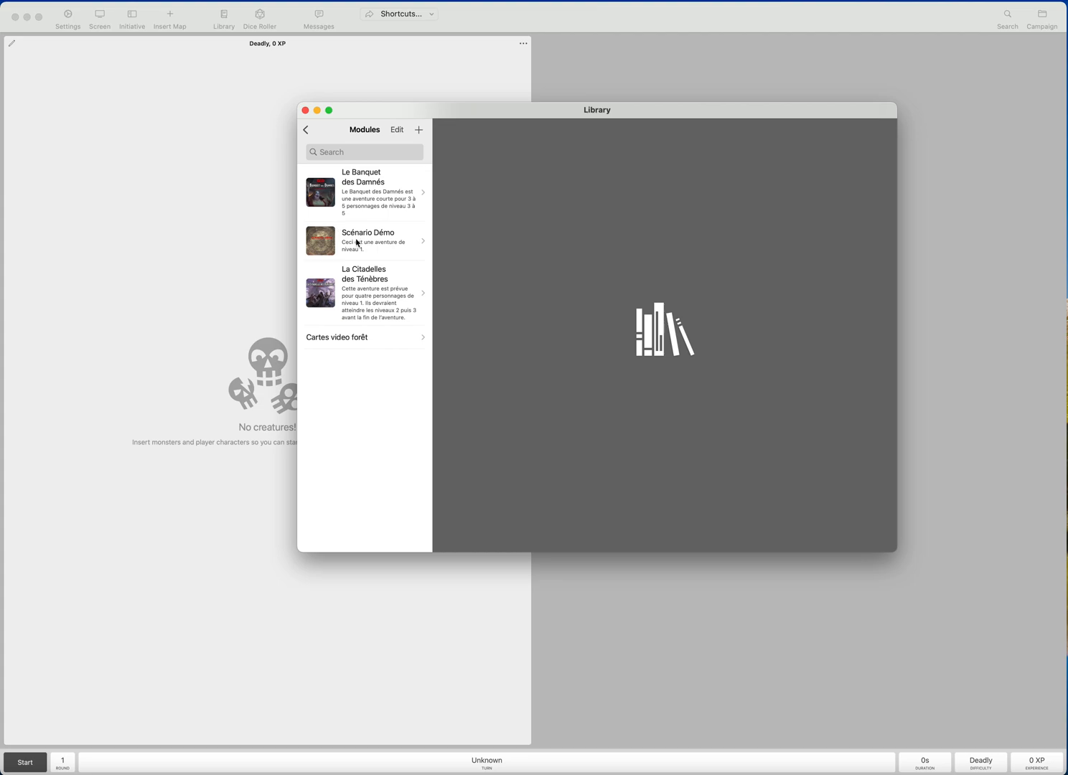
pyautogui.click(358, 242)
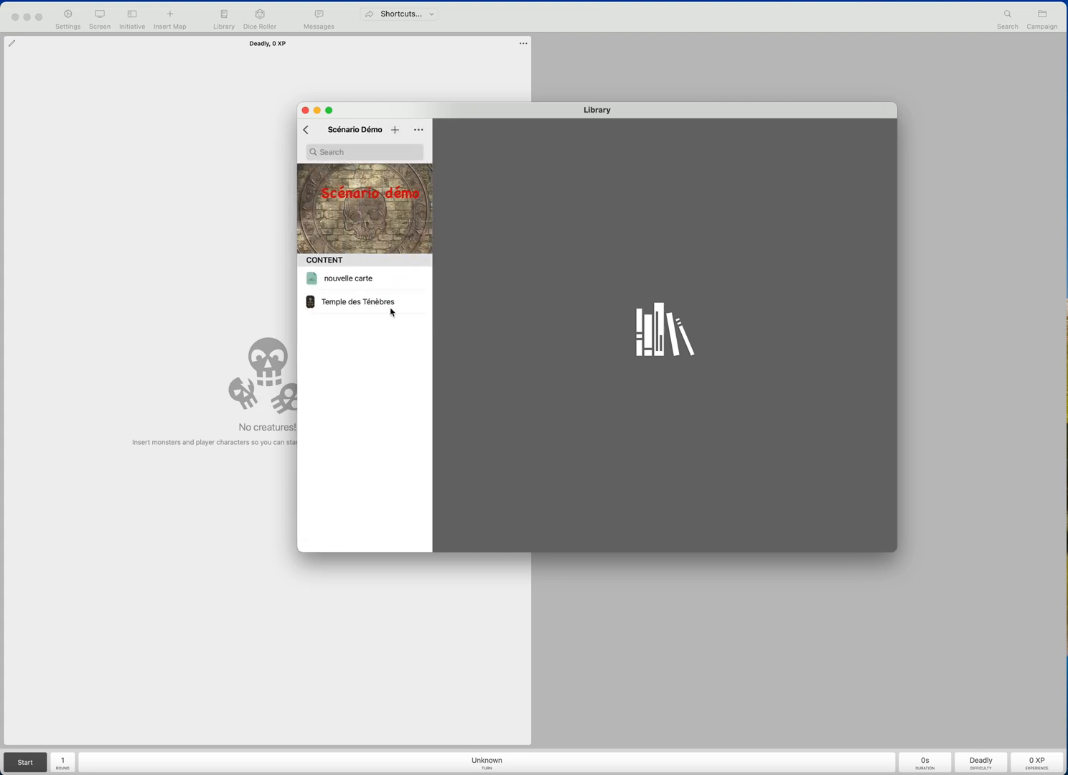
pyautogui.click(367, 282)
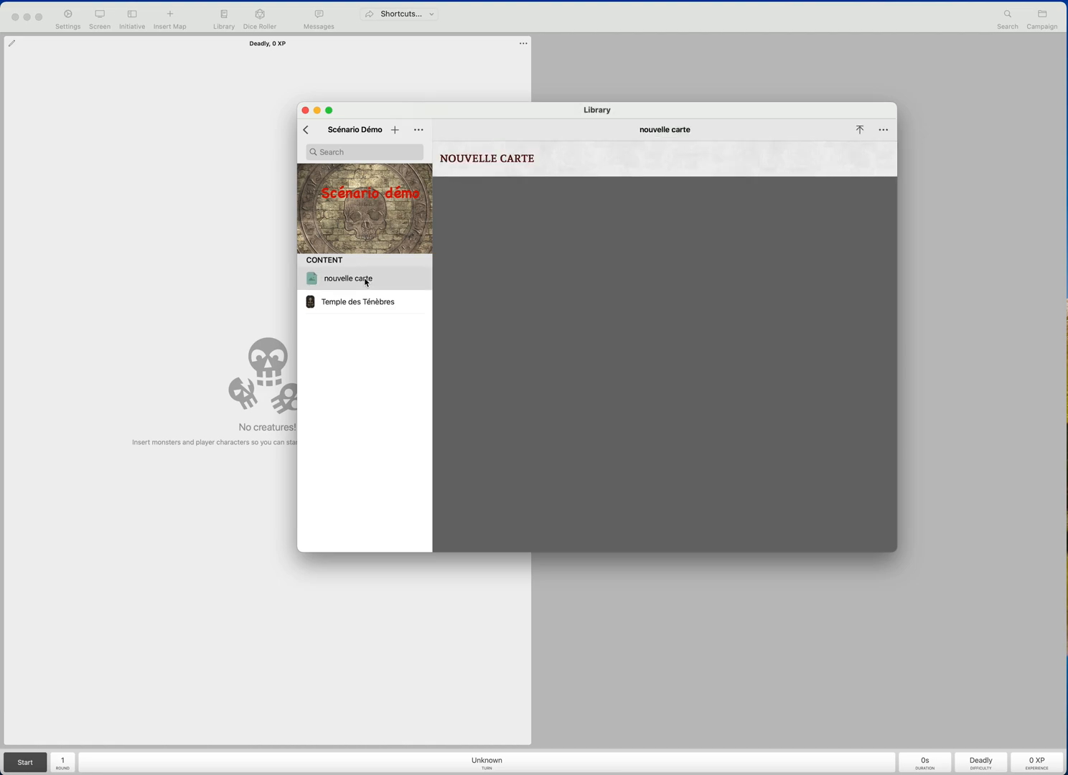
# Delete the nouvelle carte map from the Scénario Démo module
pyautogui.click(347, 309)
pyautogui.click(350, 283)
pyautogui.hscroll(2, 370, 280)
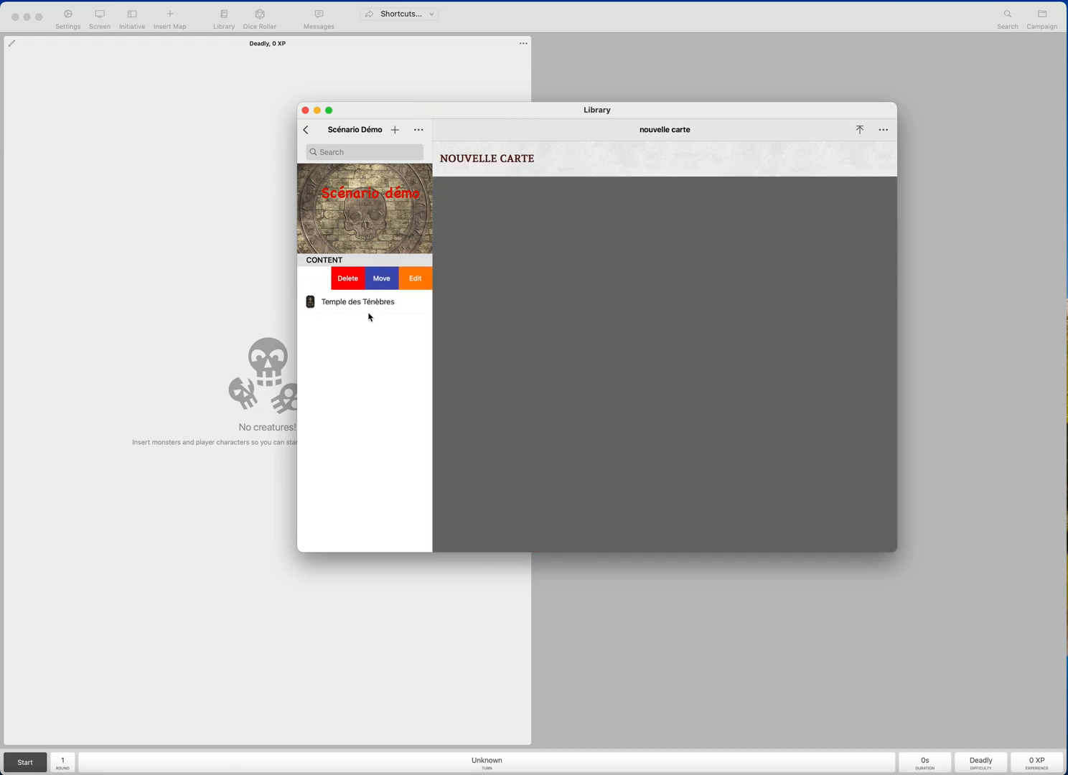
pyautogui.click(354, 282)
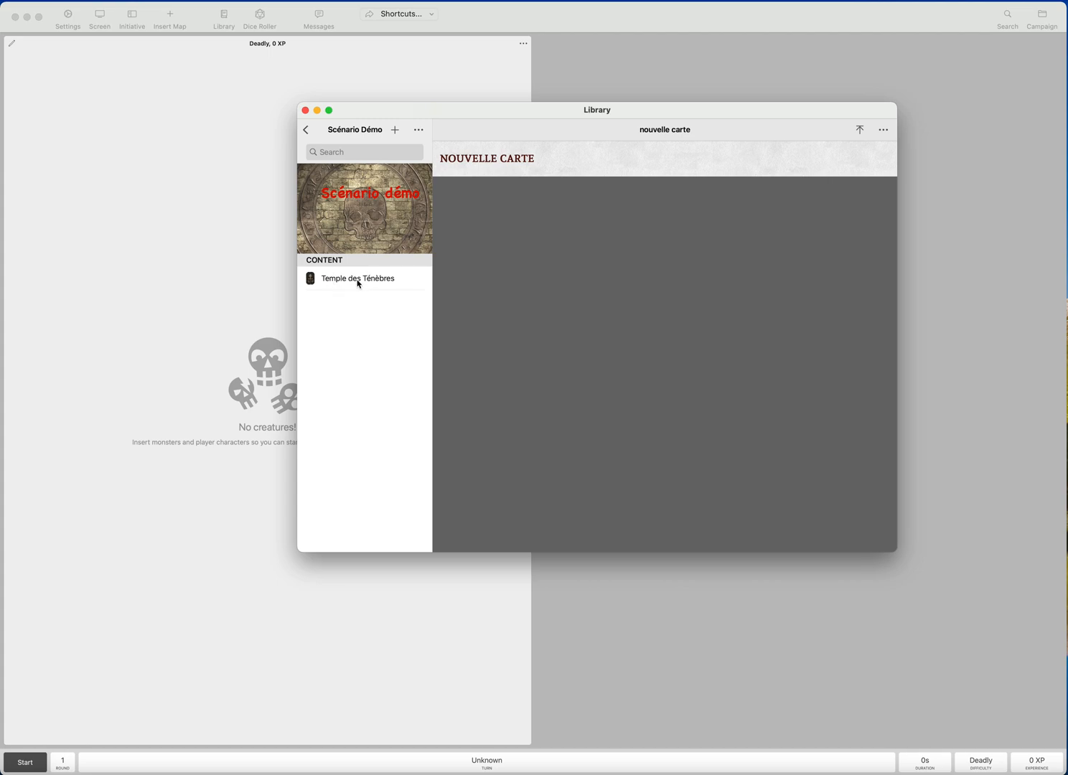
# Load the Temple des Ténèbres map directly, without copying it, and minimise the library window
pyautogui.click(359, 282)
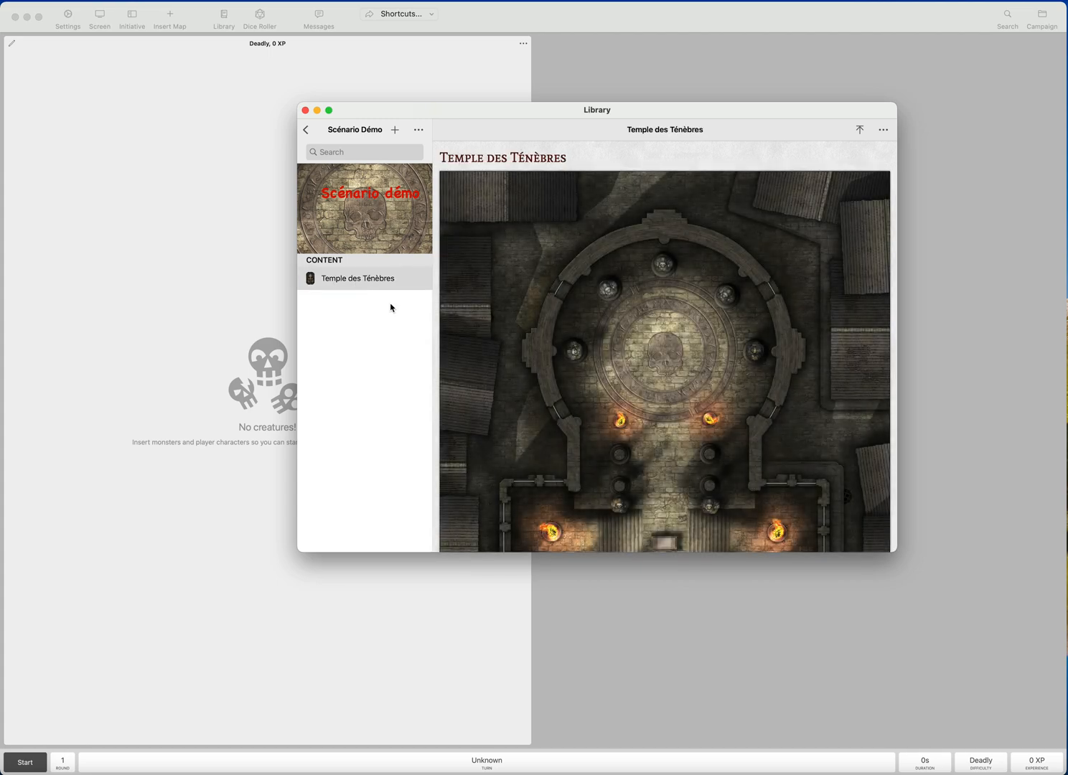
pyautogui.moveTo(474, 115)
pyautogui.mouseDown()
pyautogui.moveTo(575, 190)
pyautogui.moveTo(465, 122)
pyautogui.mouseUp()
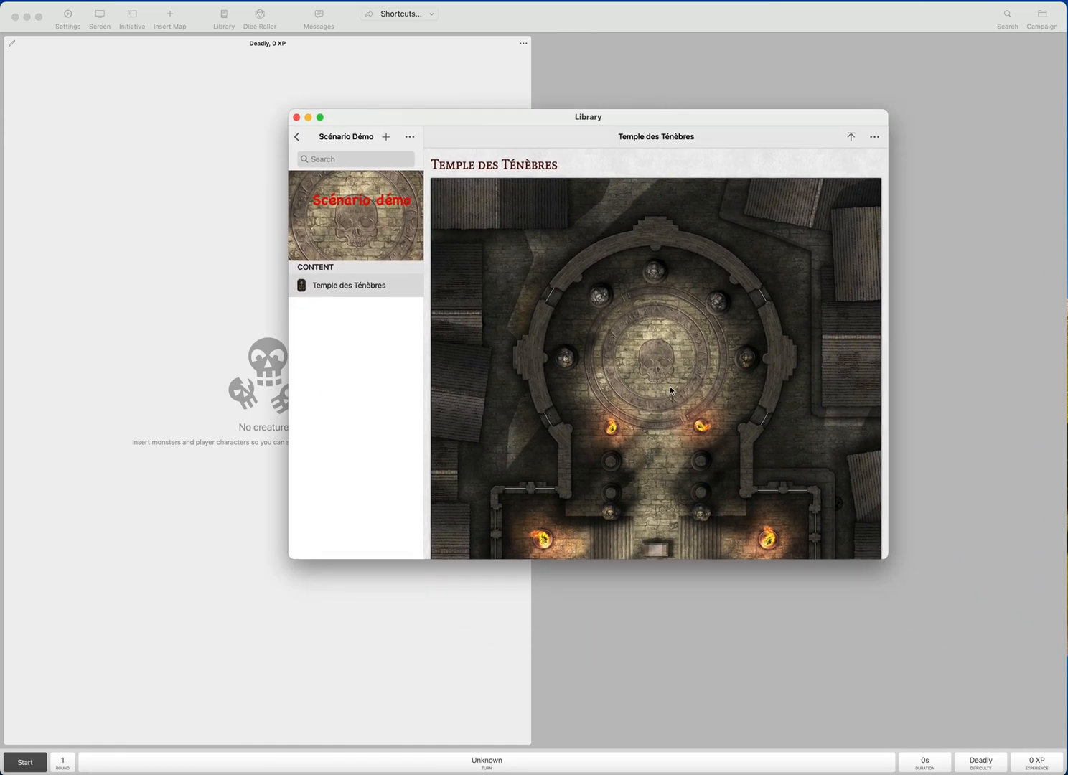
pyautogui.click(852, 143)
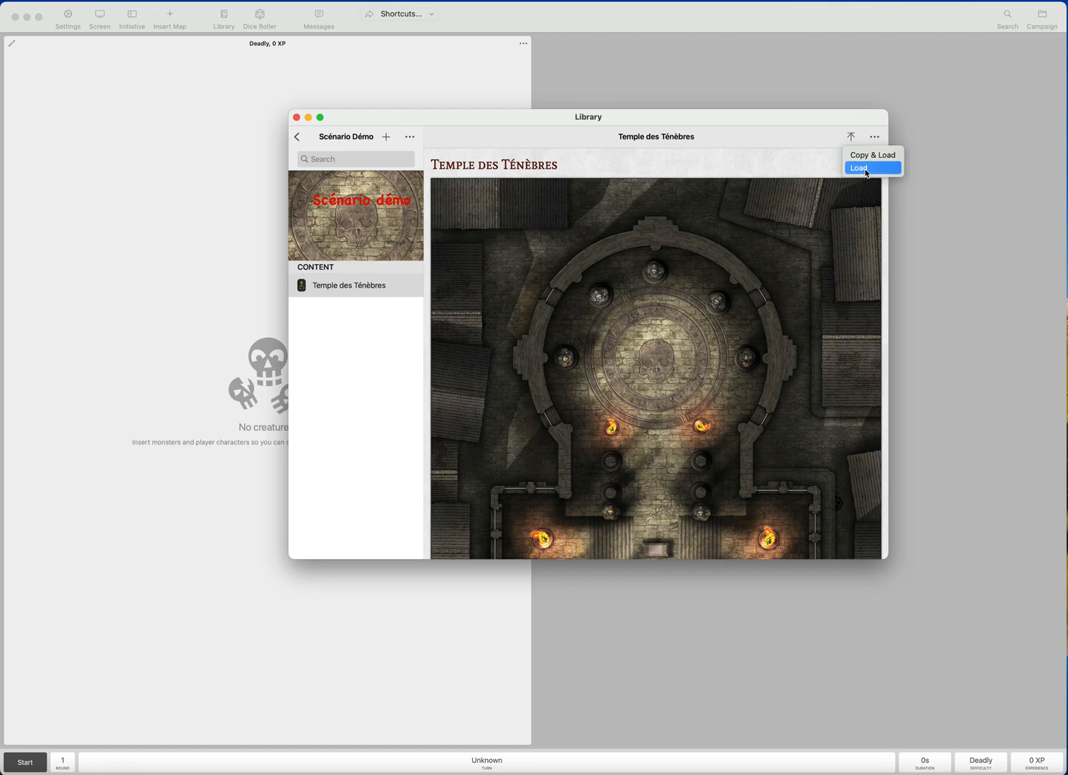
pyautogui.click(867, 169)
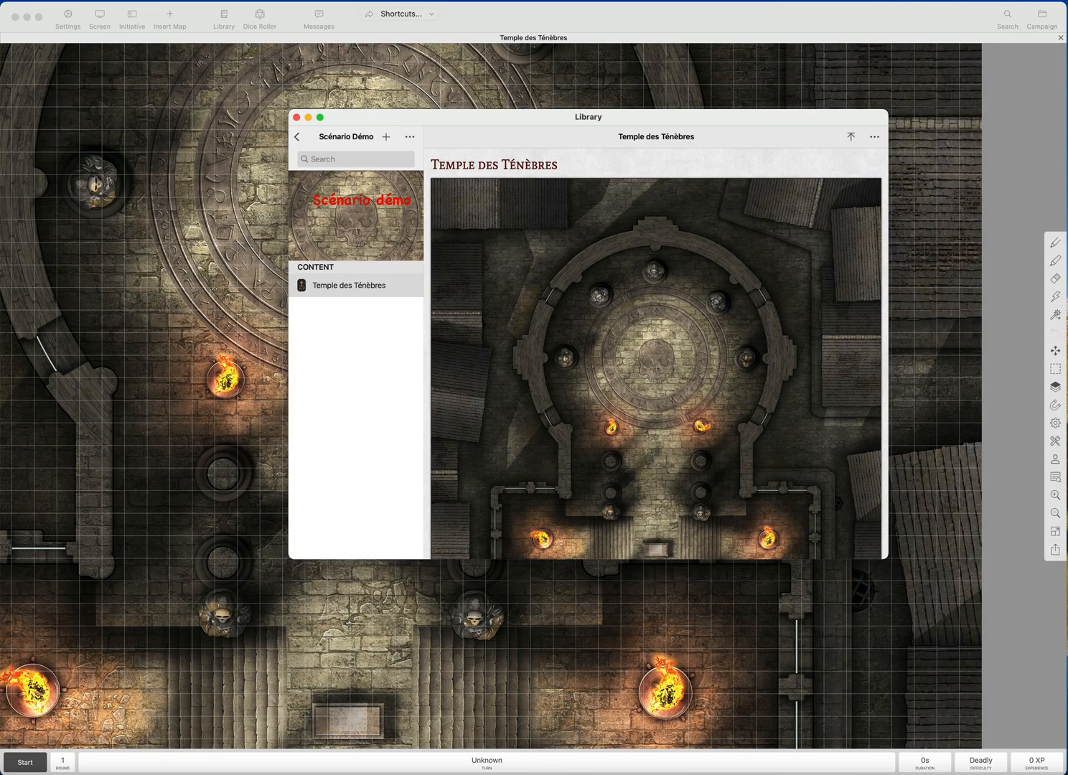
pyautogui.moveTo(751, 119); pyautogui.dragTo(694, 126)
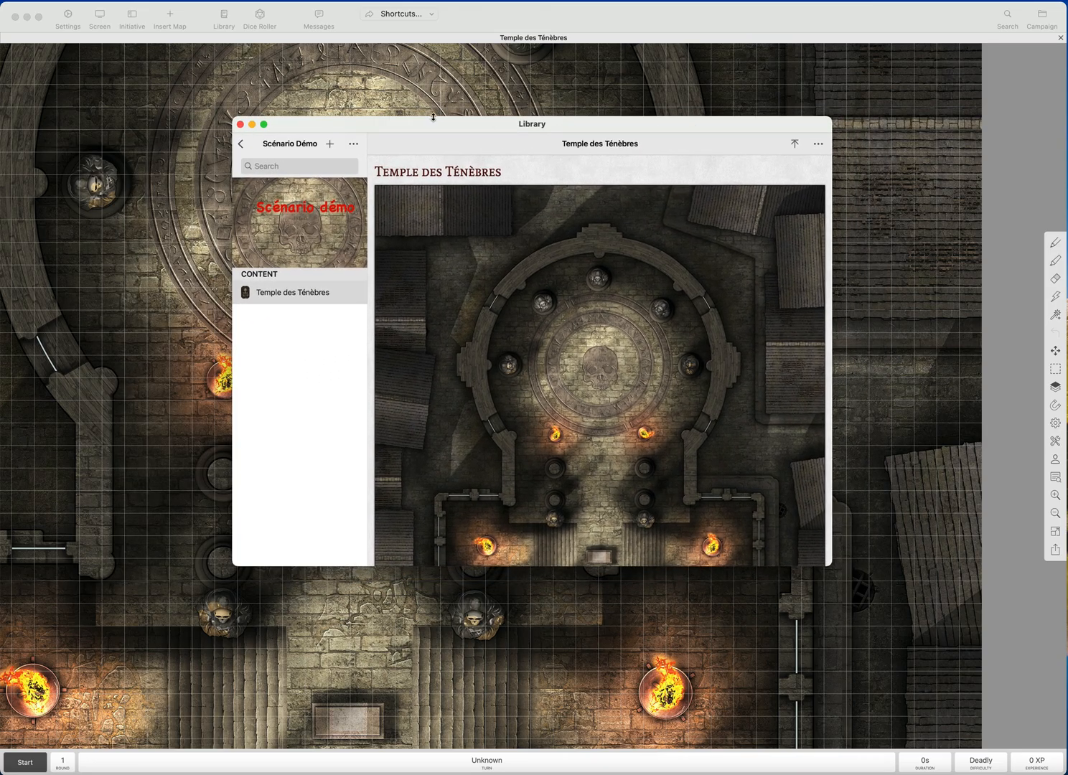
pyautogui.click(251, 127)
# Add the player character Ere Böhr to the temple map near the altar between the stairs
pyautogui.scroll(5, 564, 283)
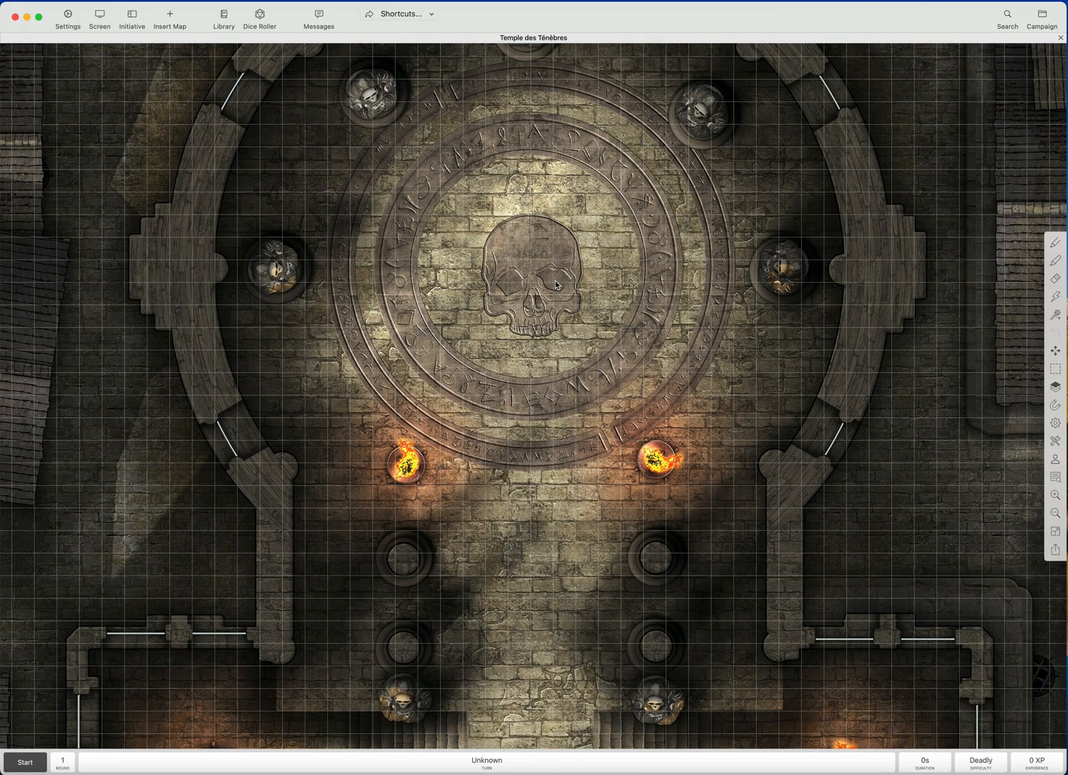
pyautogui.moveTo(555, 282); pyautogui.dragTo(572, 329)
pyautogui.moveTo(563, 440); pyautogui.dragTo(570, 303)
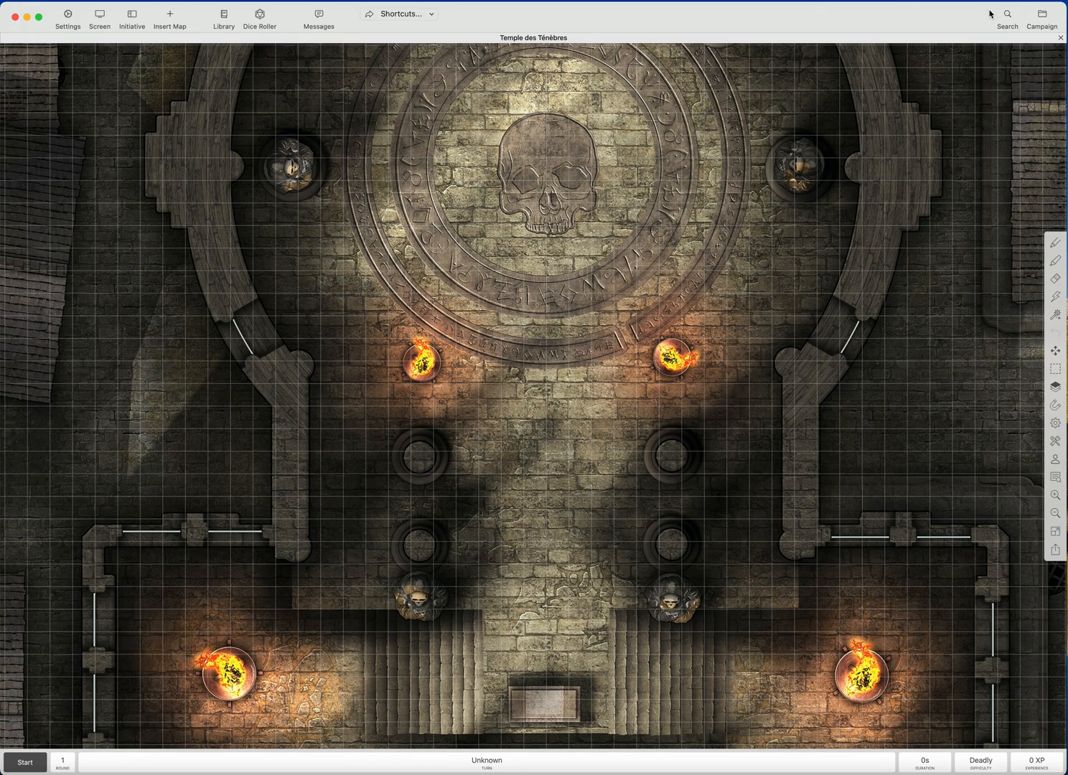
pyautogui.moveTo(624, 539); pyautogui.dragTo(603, 317)
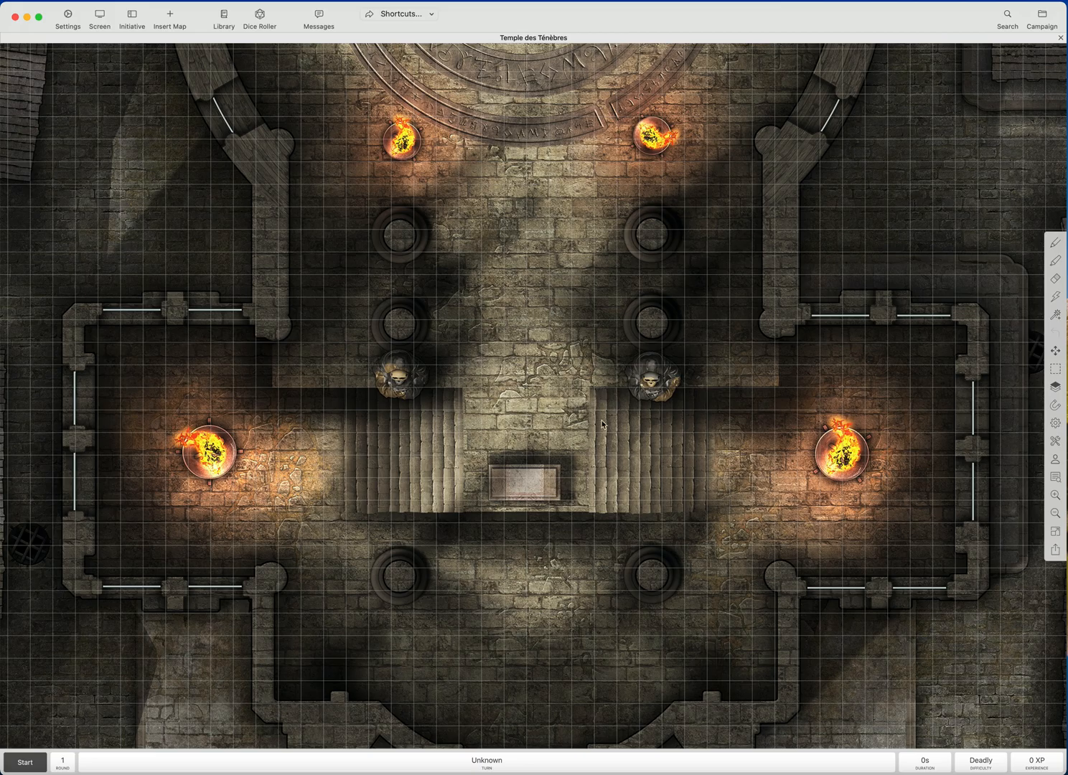
pyautogui.scroll(3, 605, 428)
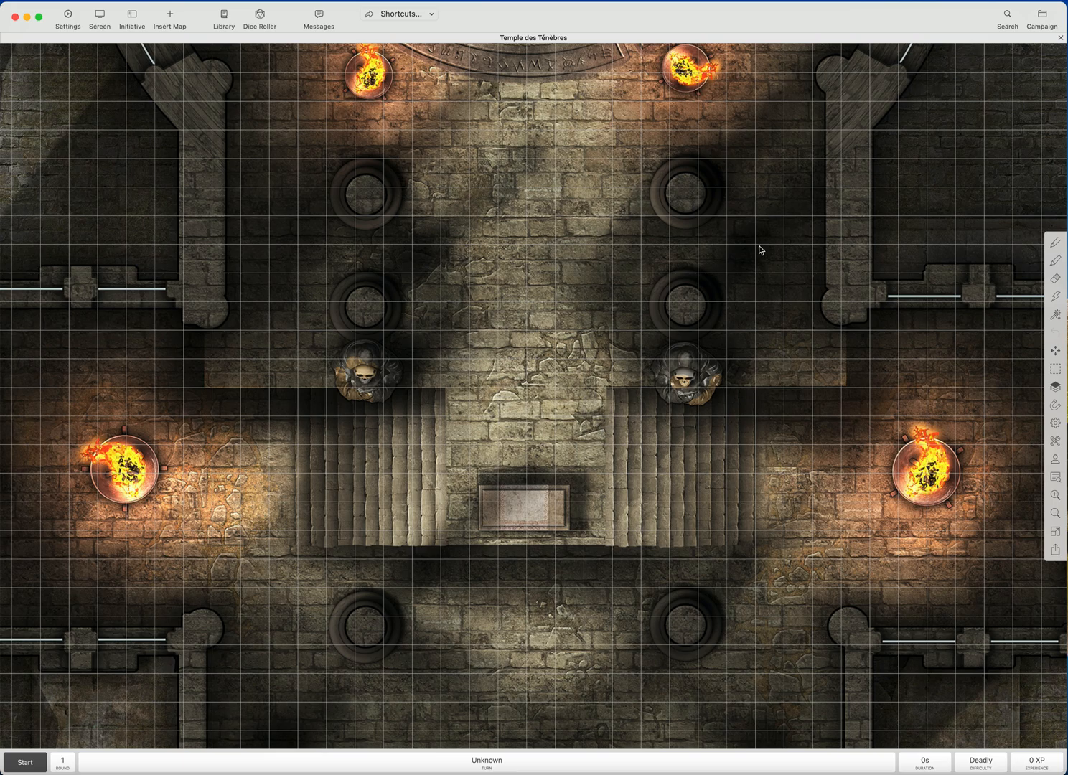
pyautogui.click(1008, 16)
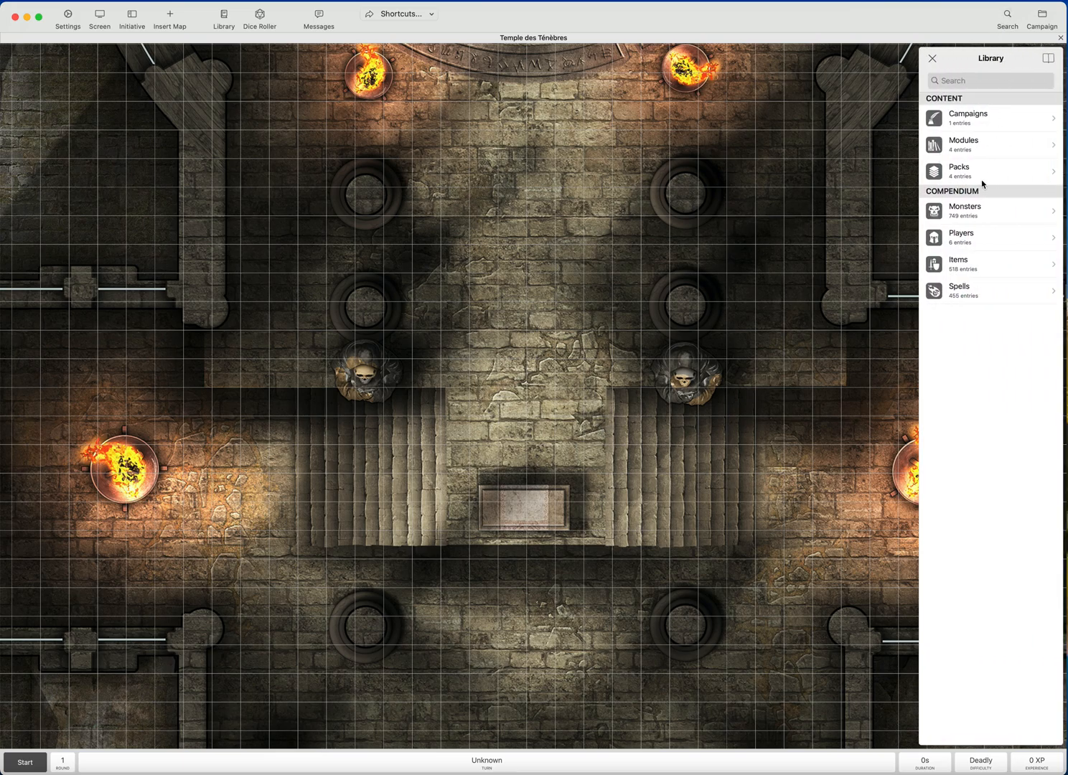
pyautogui.click(969, 240)
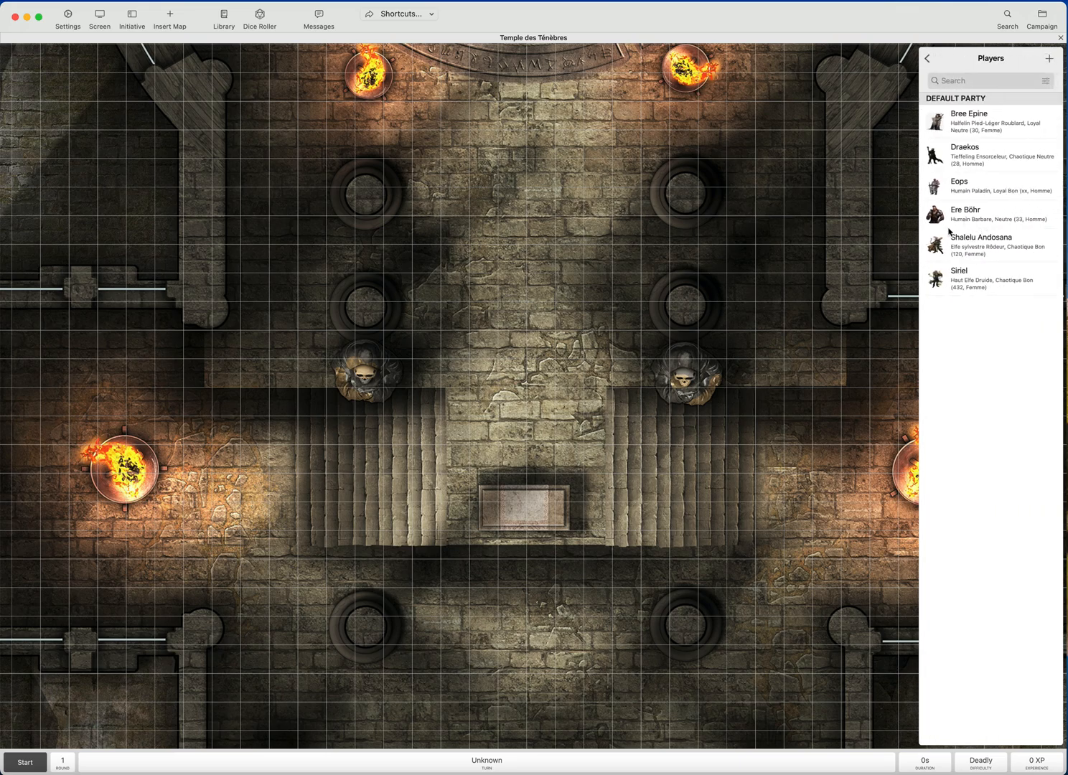
pyautogui.click(970, 220)
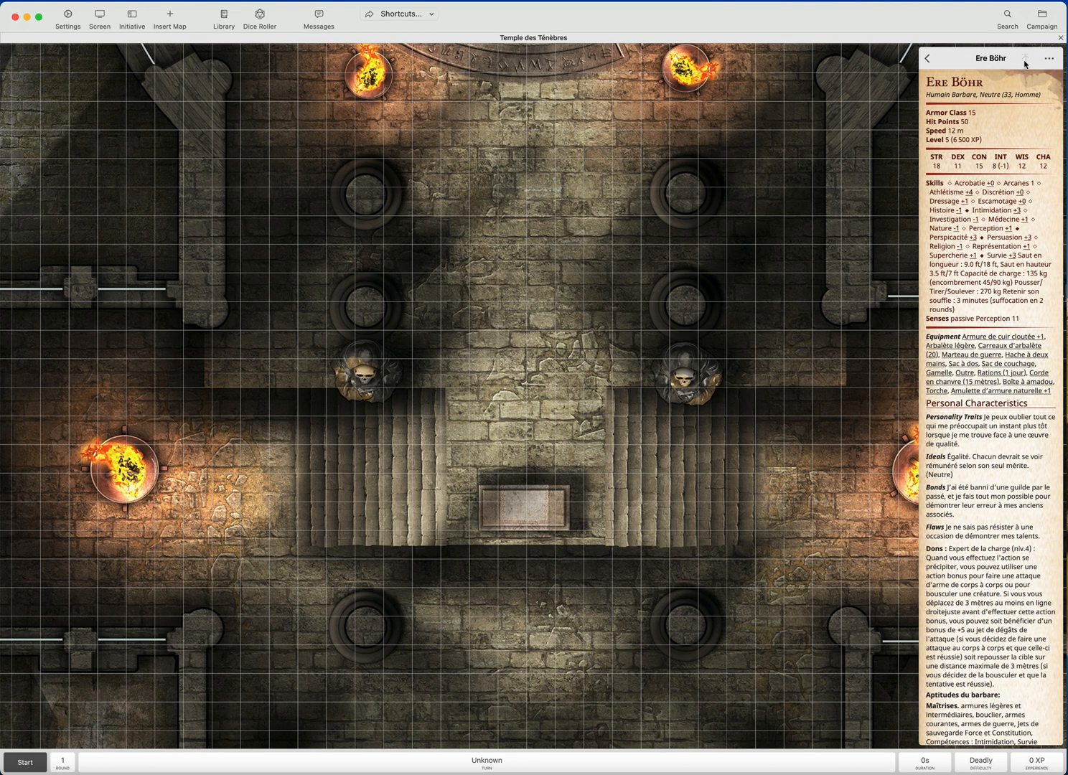
pyautogui.click(1026, 59)
pyautogui.click(1008, 22)
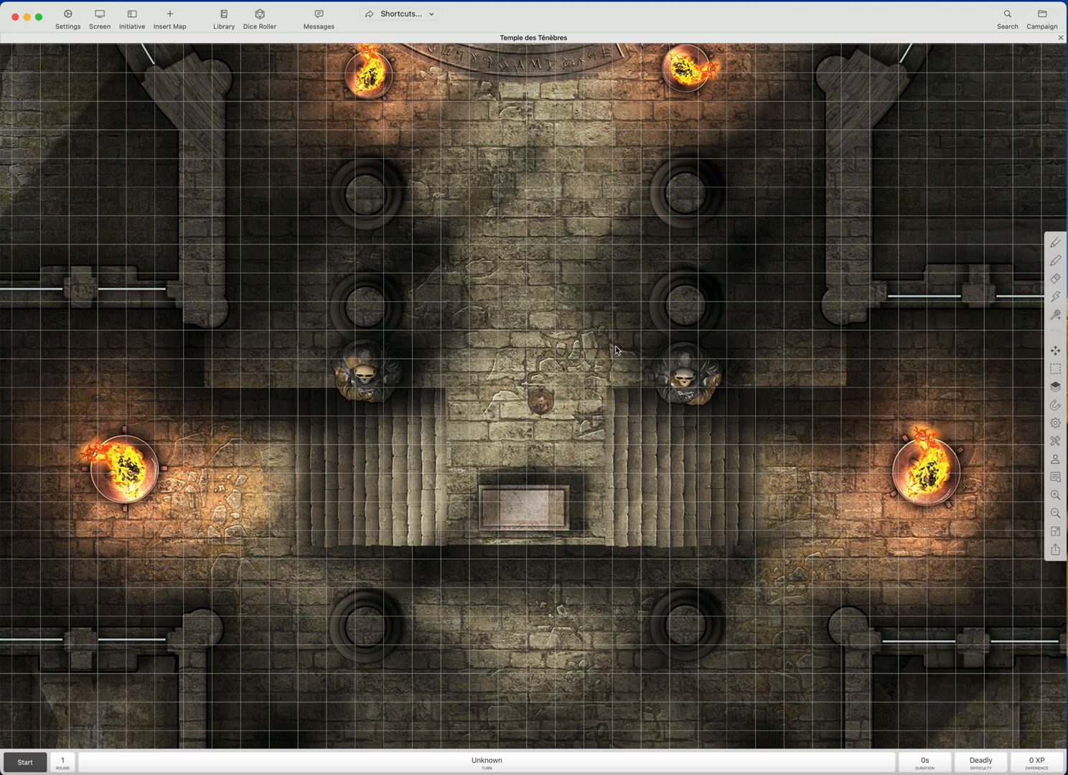
# Make the Ere Böhr token visible and move it beside the top of the stairs east of the altar
pyautogui.rightClick(547, 402)
pyautogui.click(570, 471)
pyautogui.moveTo(546, 407); pyautogui.dragTo(596, 413)
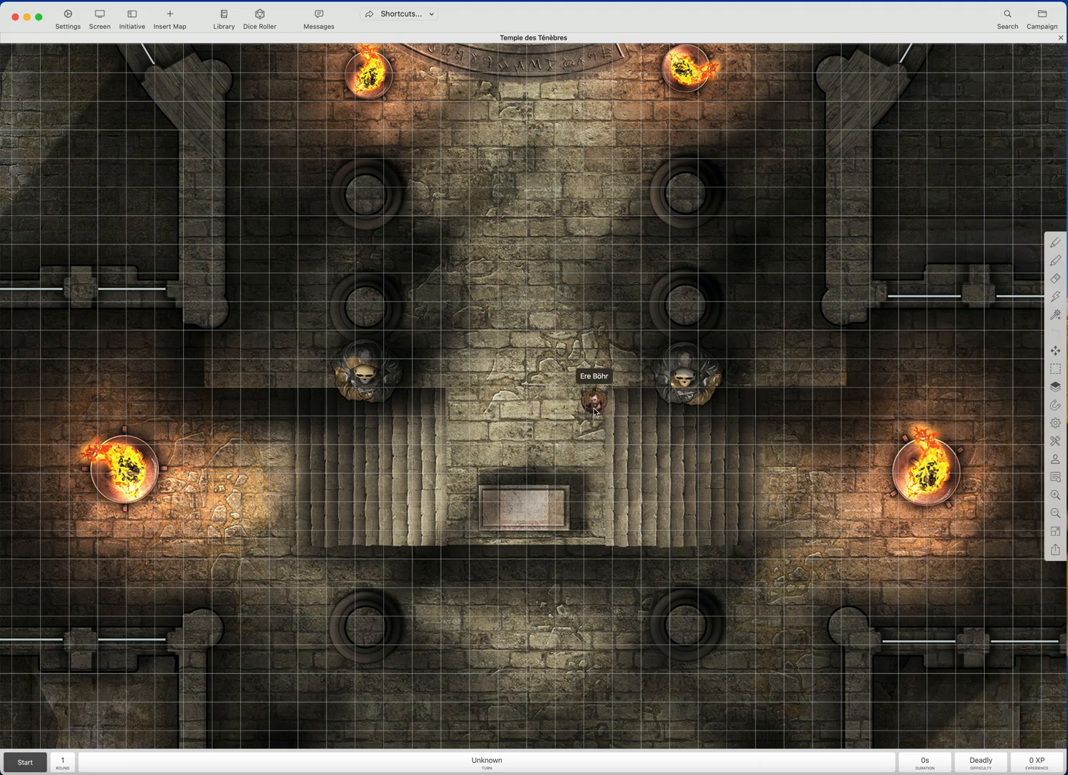
pyautogui.scroll(5, 596, 413)
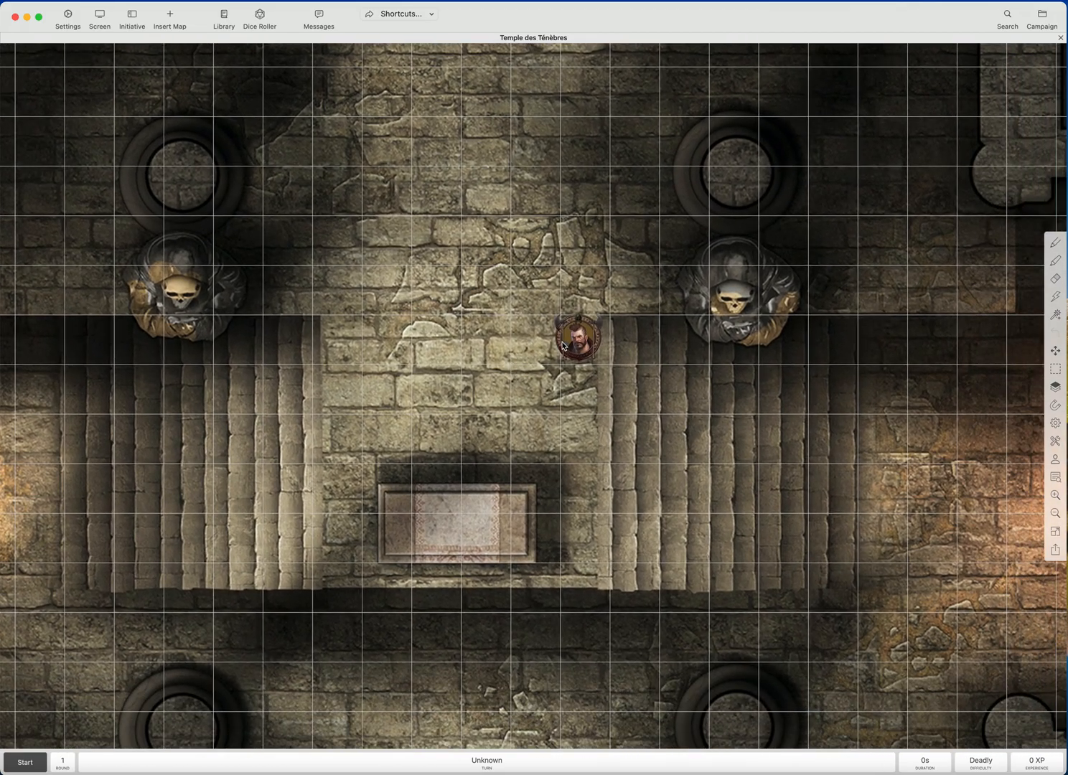
pyautogui.moveTo(564, 347)
pyautogui.mouseDown()
pyautogui.moveTo(606, 413)
pyautogui.moveTo(577, 355)
pyautogui.moveTo(590, 350)
pyautogui.moveTo(577, 323)
pyautogui.moveTo(580, 346)
pyautogui.mouseUp()
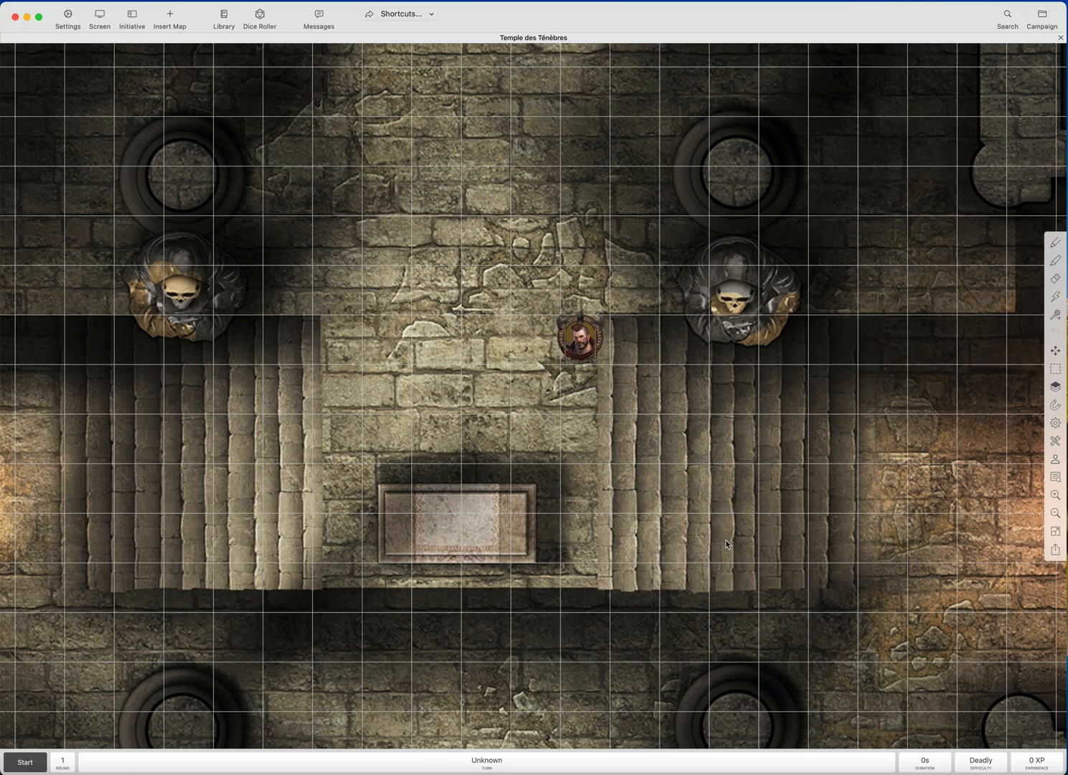
pyautogui.scroll(-3, 726, 540)
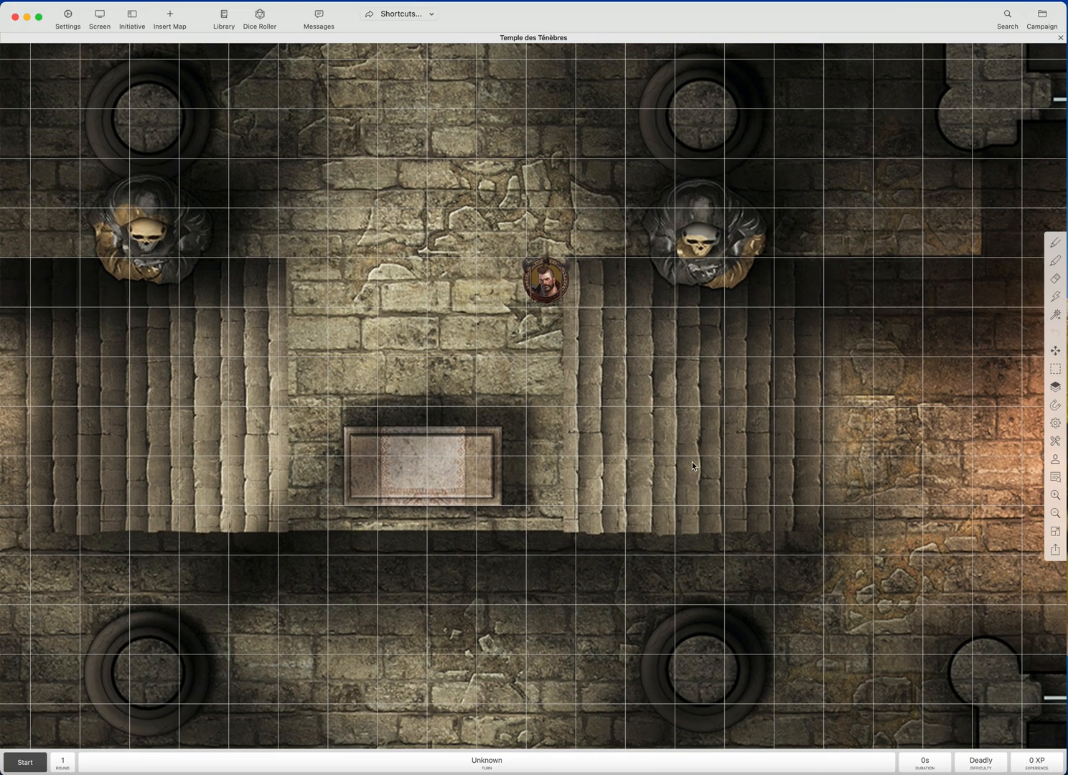
pyautogui.moveTo(548, 288)
pyautogui.mouseDown()
pyautogui.moveTo(550, 308)
pyautogui.moveTo(553, 285)
pyautogui.mouseUp()
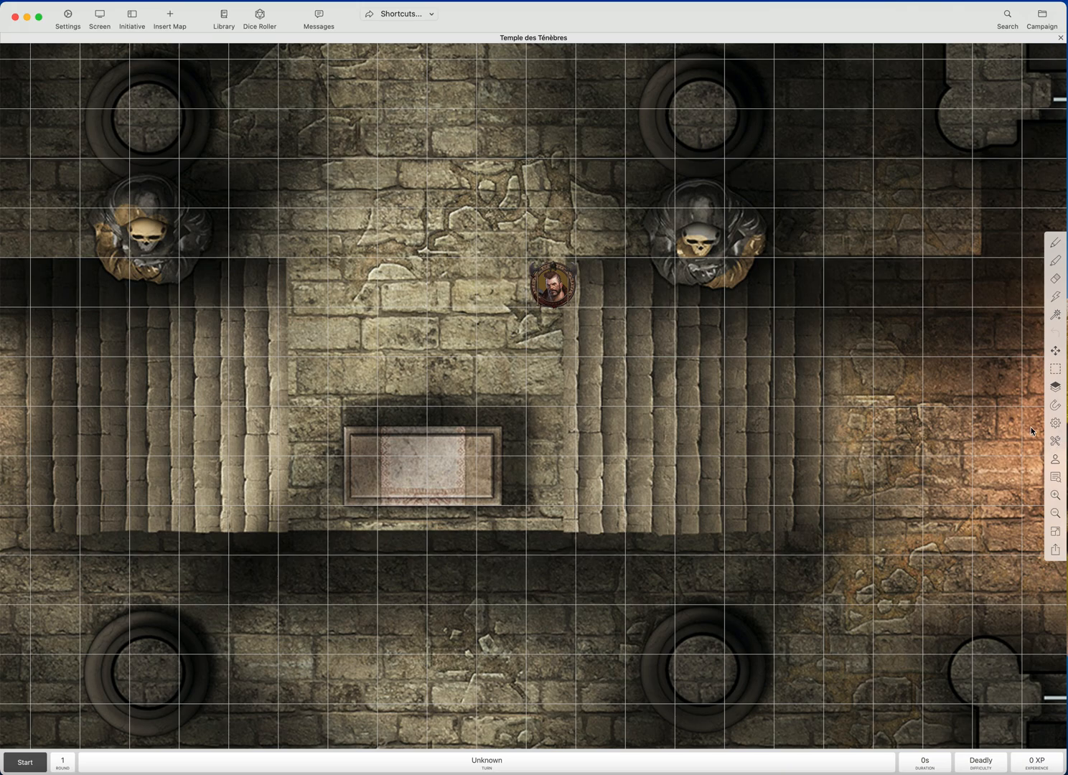
# Open the map's settings and switch the grid's visibility off and back on
pyautogui.click(1056, 425)
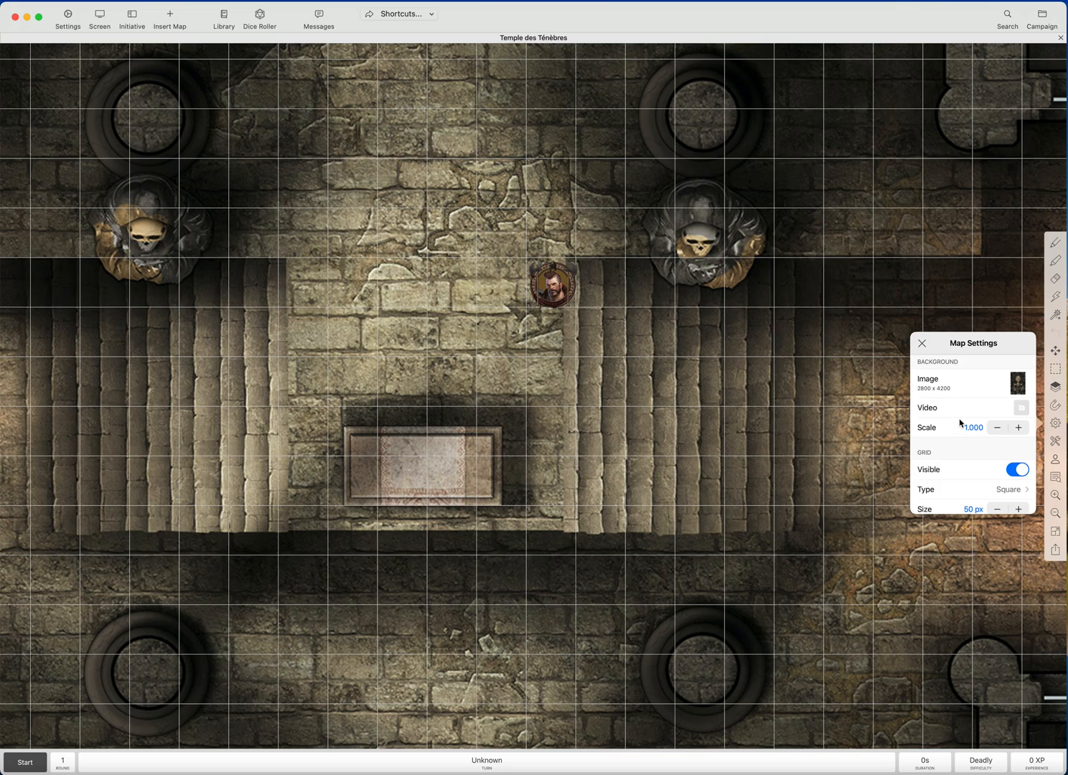
pyautogui.scroll(-3, 962, 407)
pyautogui.scroll(-2, 962, 406)
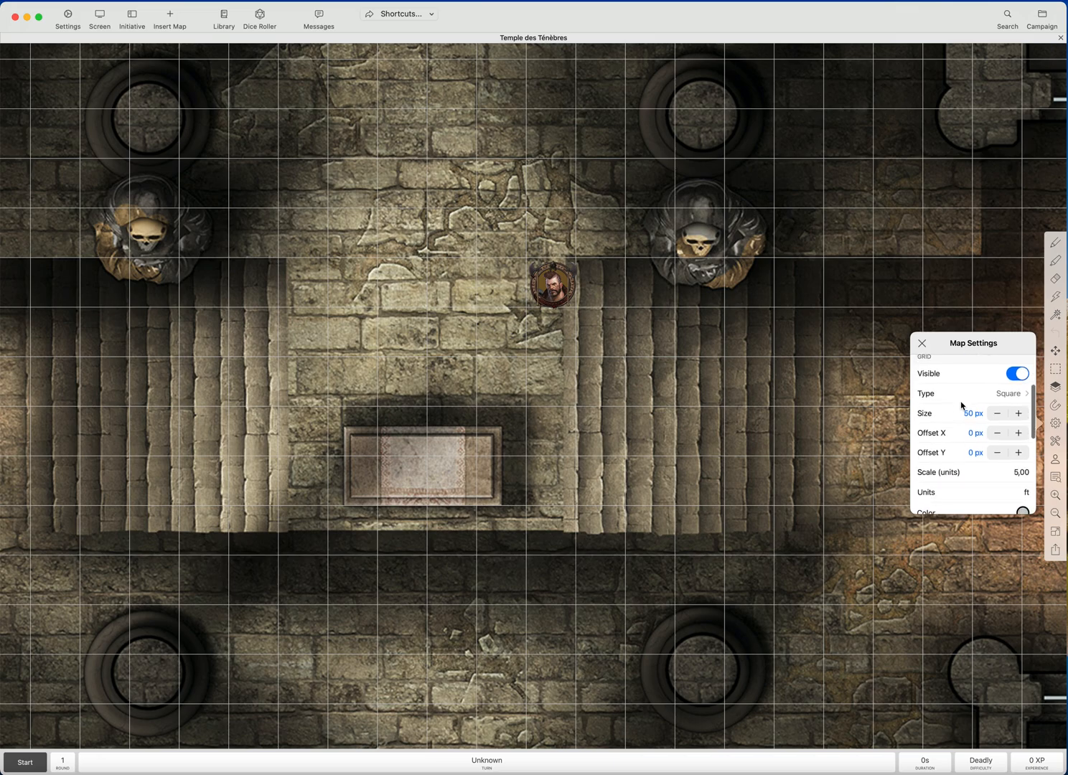
pyautogui.scroll(2, 962, 406)
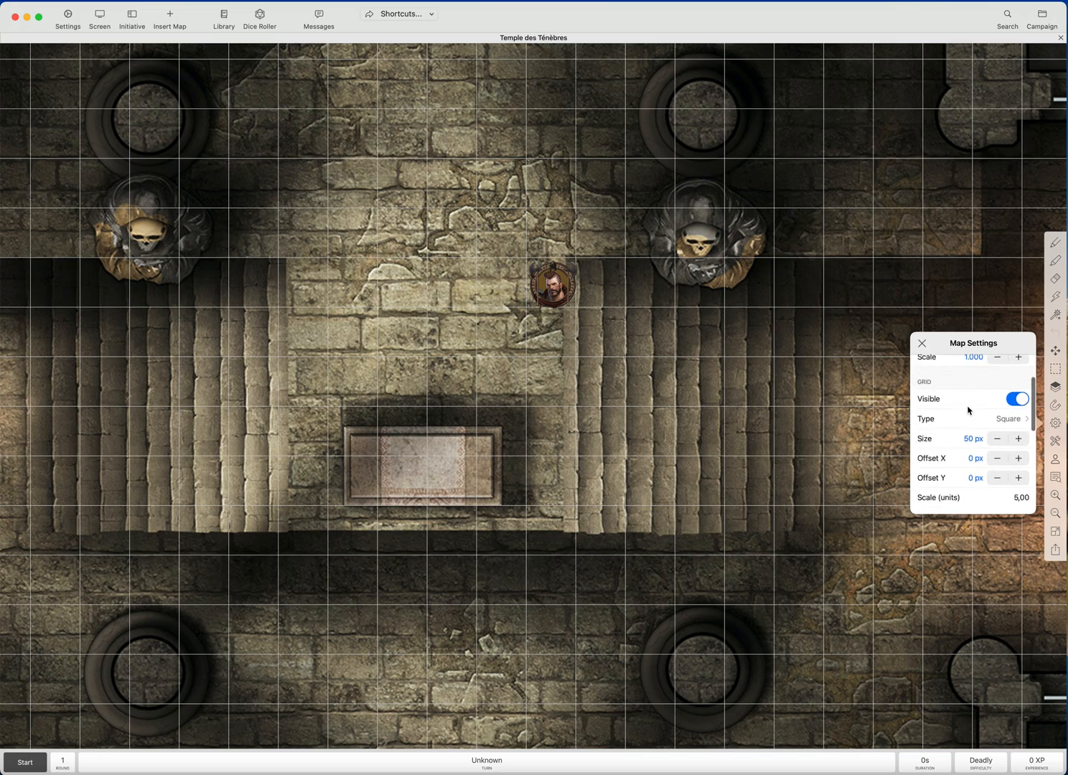
pyautogui.click(1014, 402)
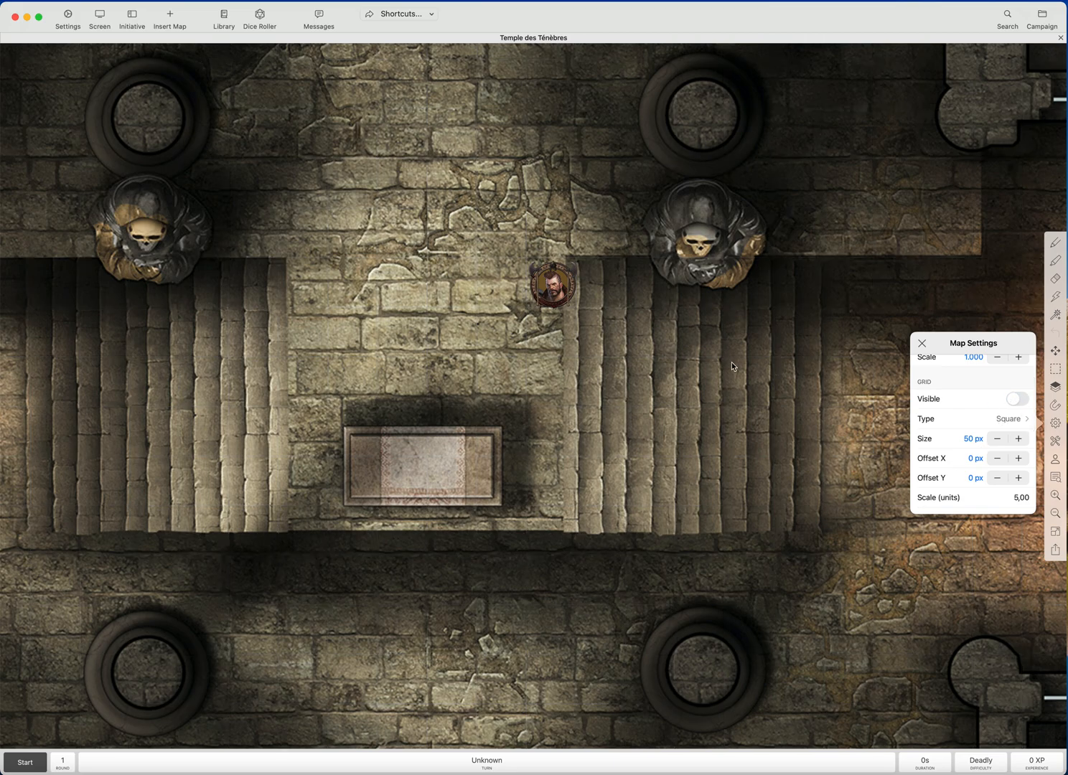
pyautogui.click(1021, 403)
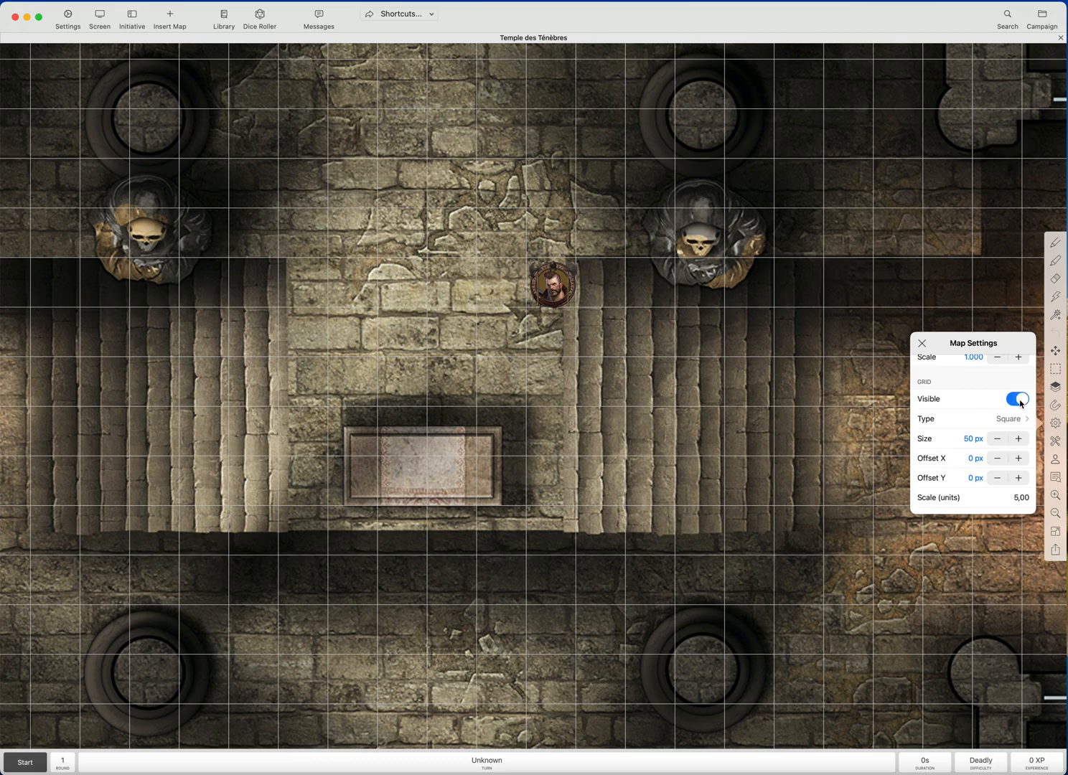
# Try the Hex Flat and Hex Pointy grid types on the map and return the grid to Square
pyautogui.scroll(-2, 987, 398)
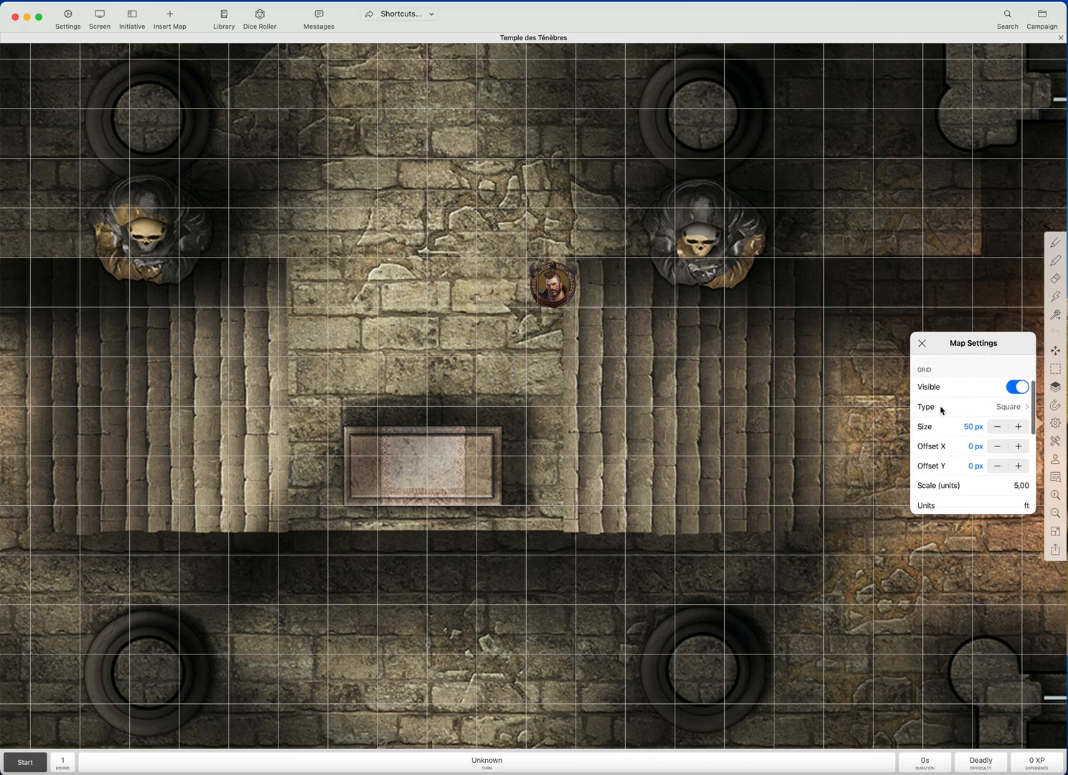
pyautogui.click(1001, 410)
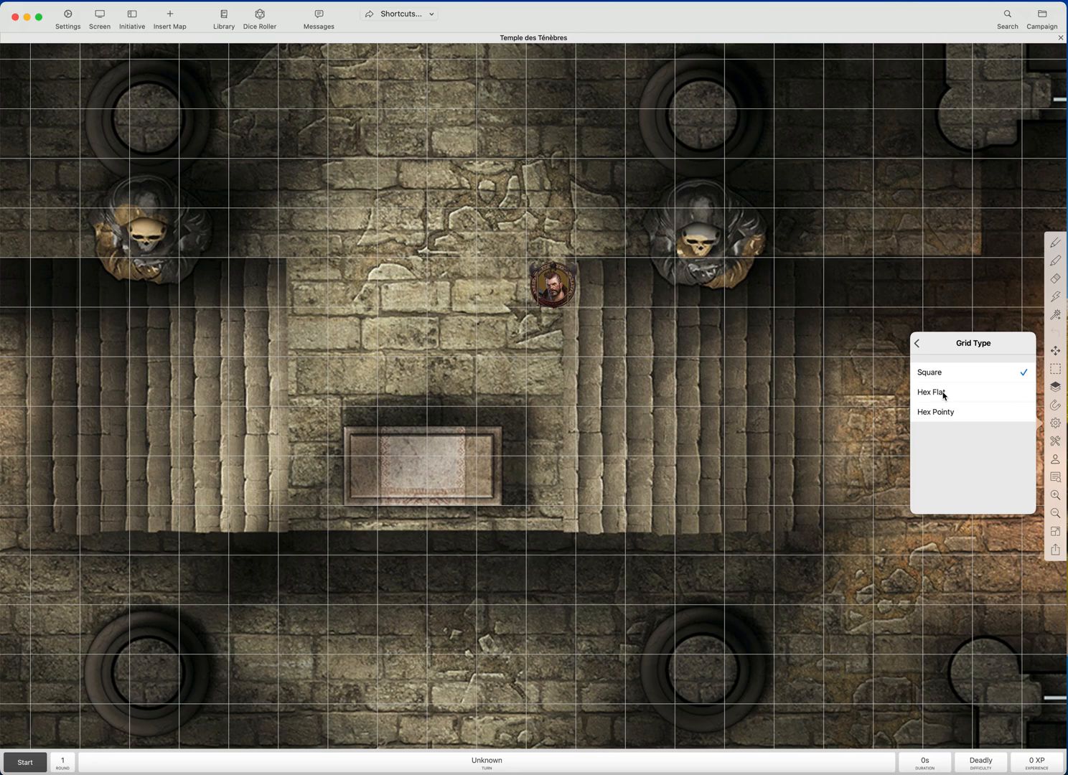
pyautogui.click(945, 393)
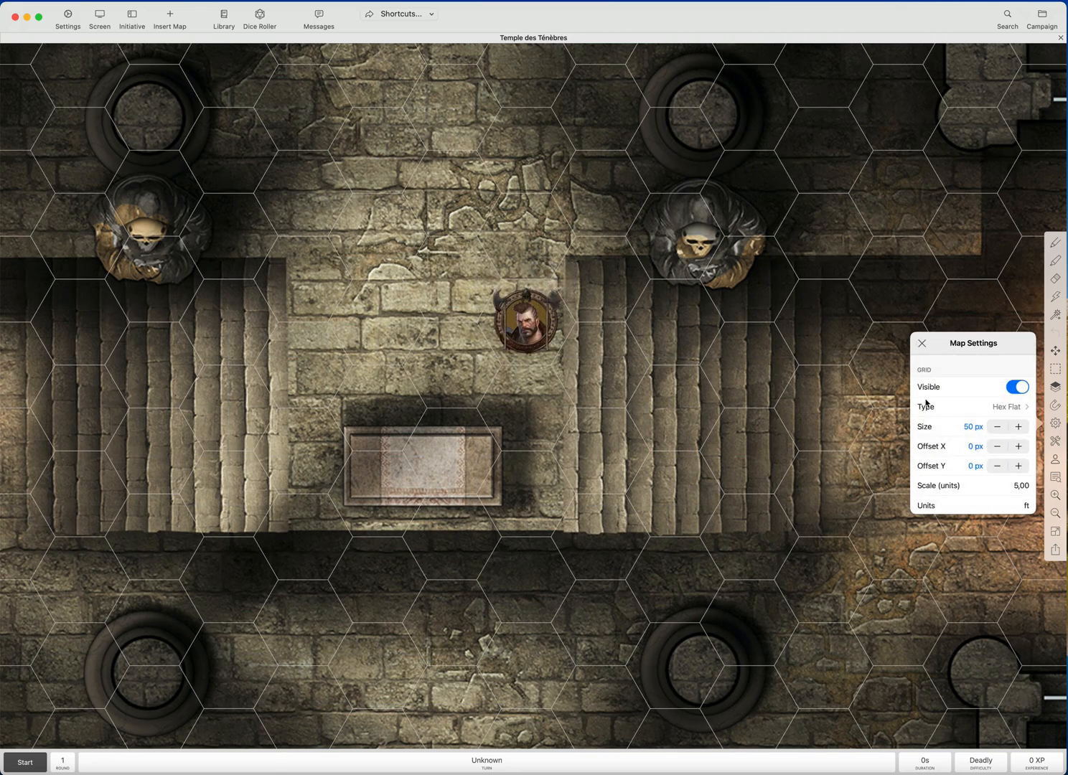
pyautogui.click(955, 410)
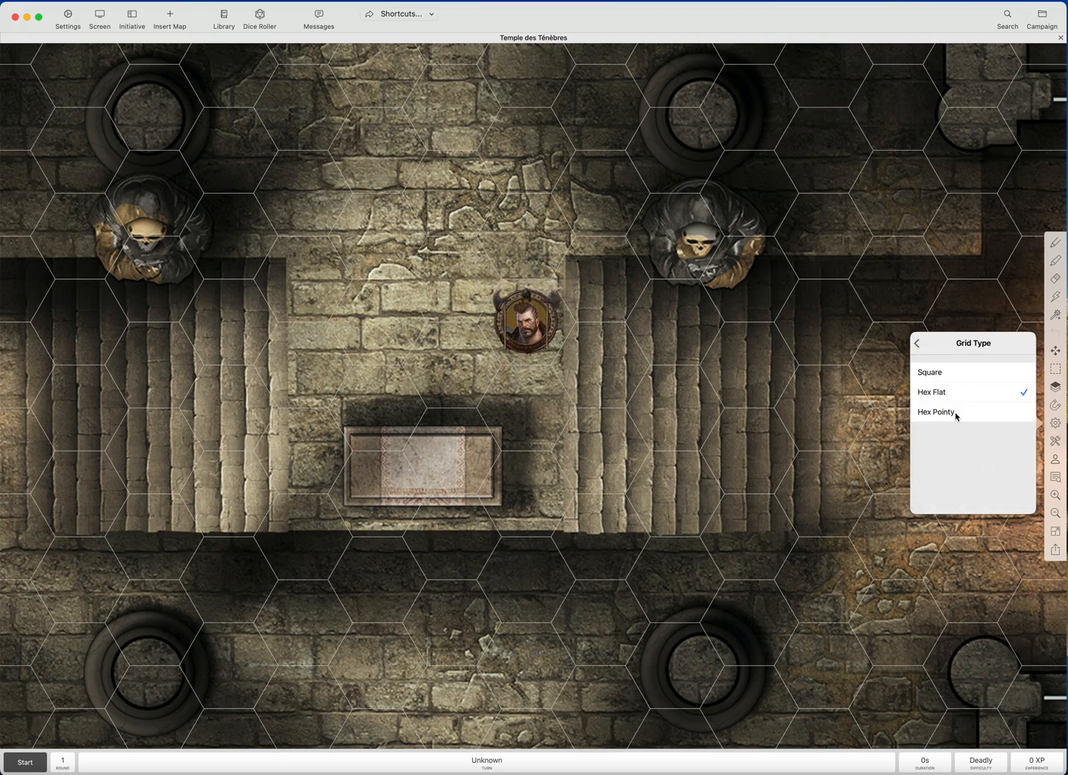
pyautogui.click(956, 413)
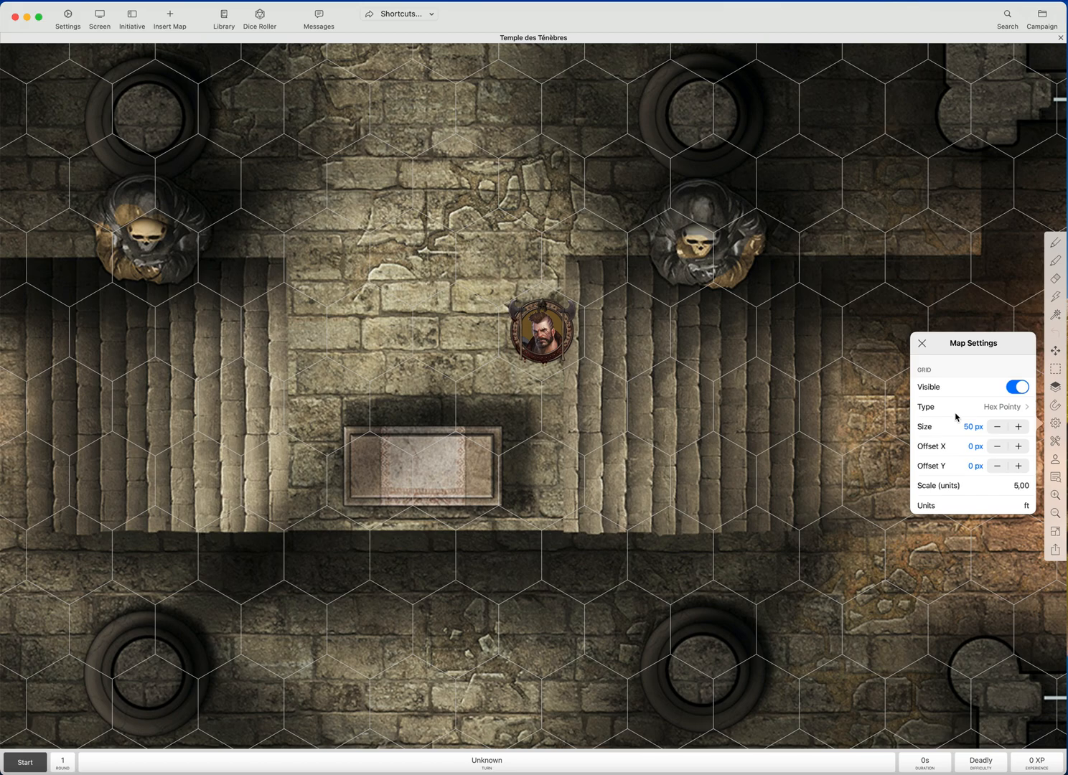
pyautogui.click(957, 416)
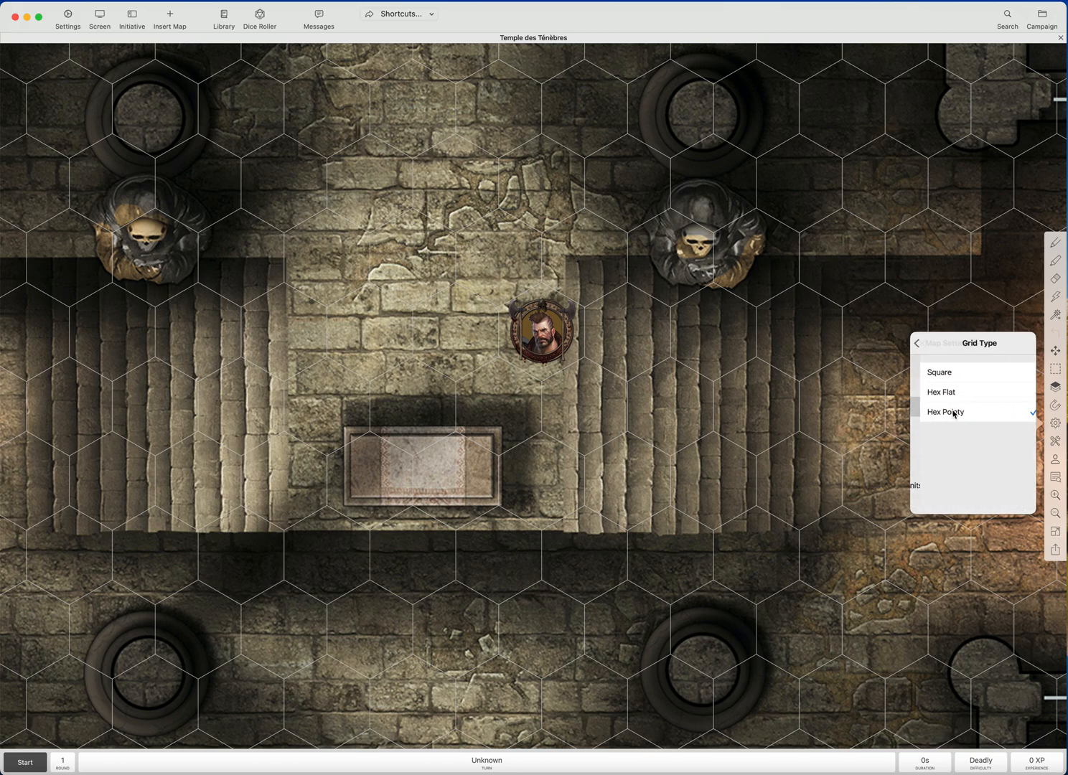
pyautogui.click(935, 375)
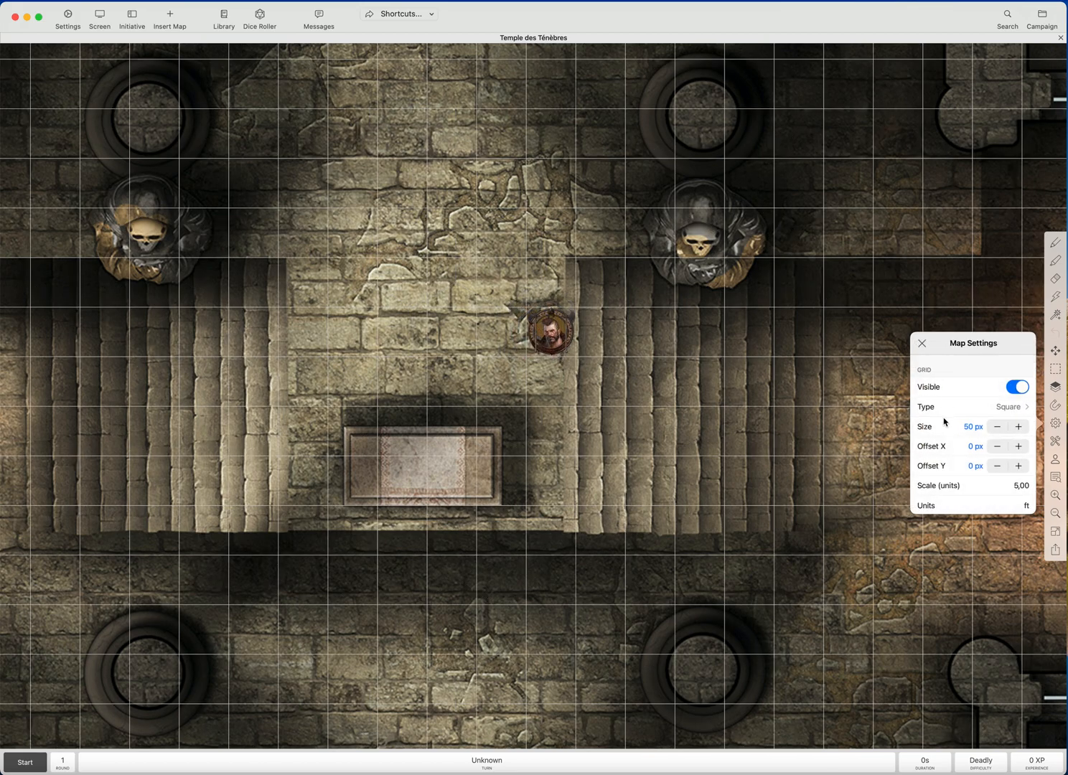
# Review the grid's size, offset, scale, units and color settings
pyautogui.scroll(-3, 937, 439)
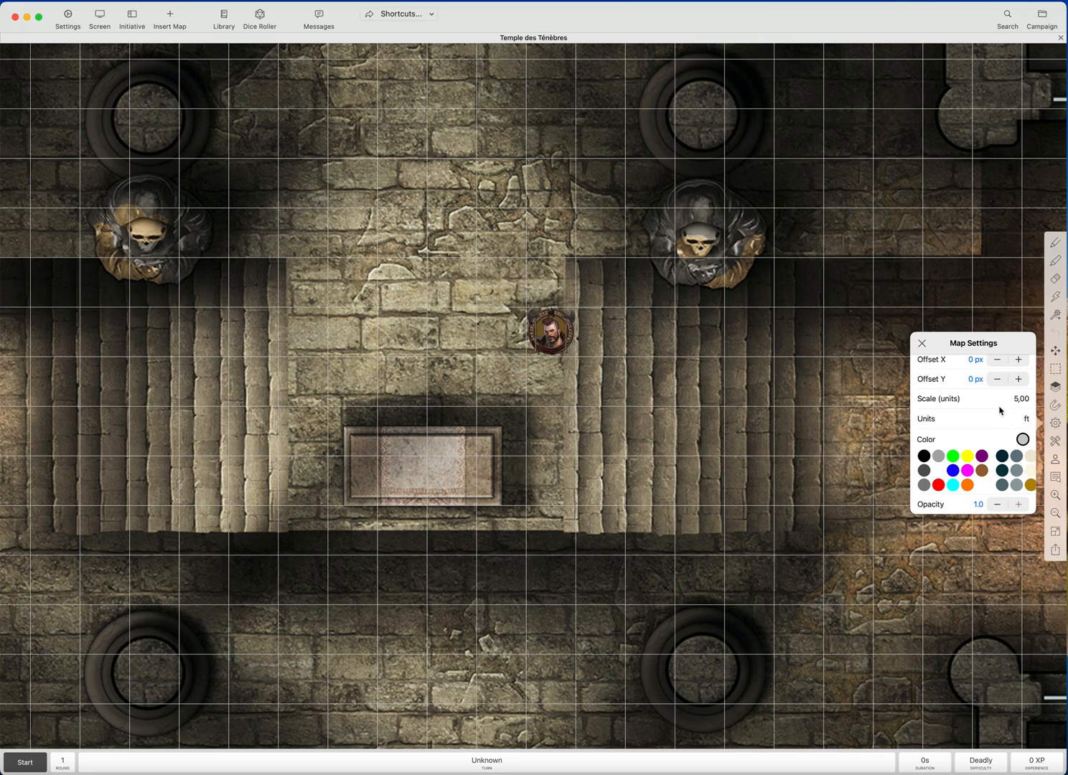
pyautogui.scroll(1, 991, 437)
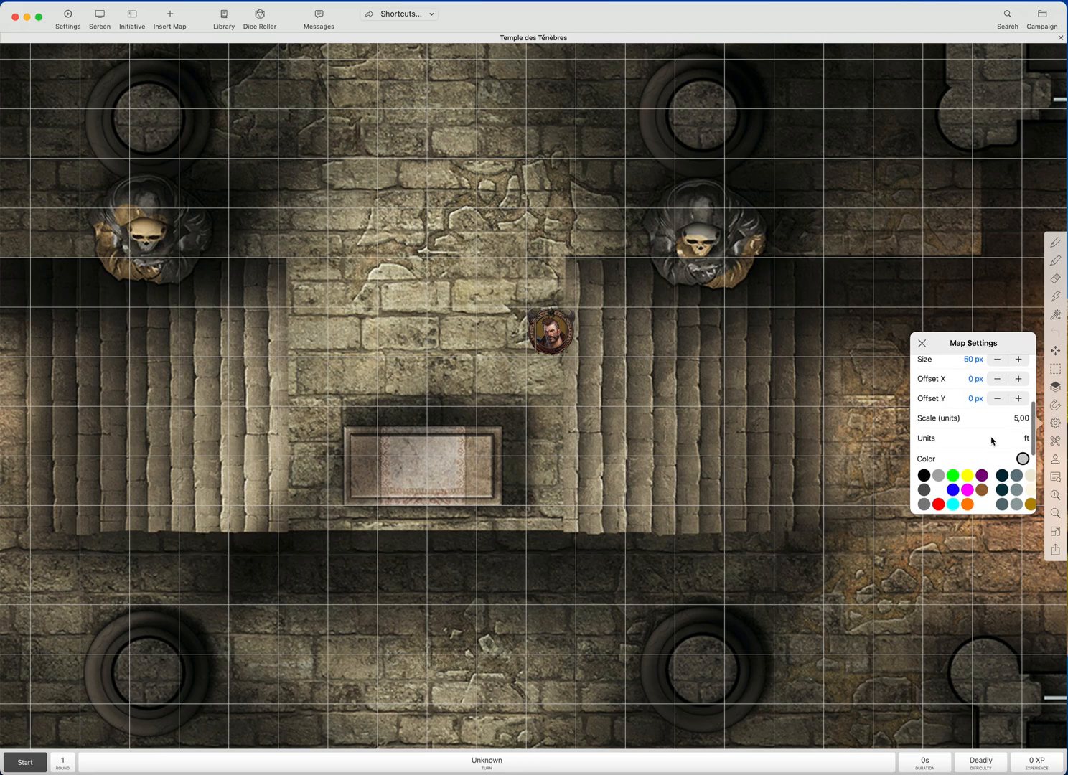
pyautogui.scroll(1, 995, 441)
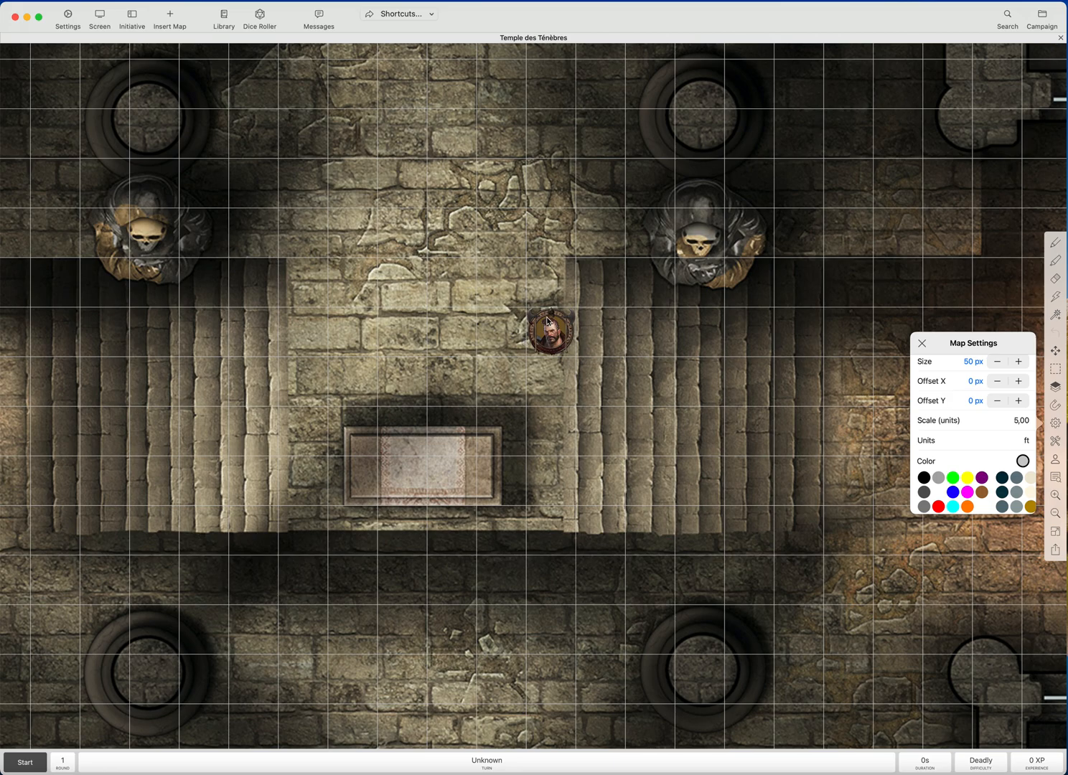
# Set the grid's scale to 1,50 units and its unit of measure to m
pyautogui.click(1009, 422)
pyautogui.click(1019, 422)
pyautogui.click(1034, 422)
pyautogui.doubleClick(1023, 421)
pyautogui.write('1,')
pyautogui.click(1011, 440)
pyautogui.moveTo(1017, 442); pyautogui.dragTo(1041, 443)
pyautogui.write('m')
# Try green, yellow, magenta and orange as the grid color and return to green
pyautogui.scroll(-1, 971, 428)
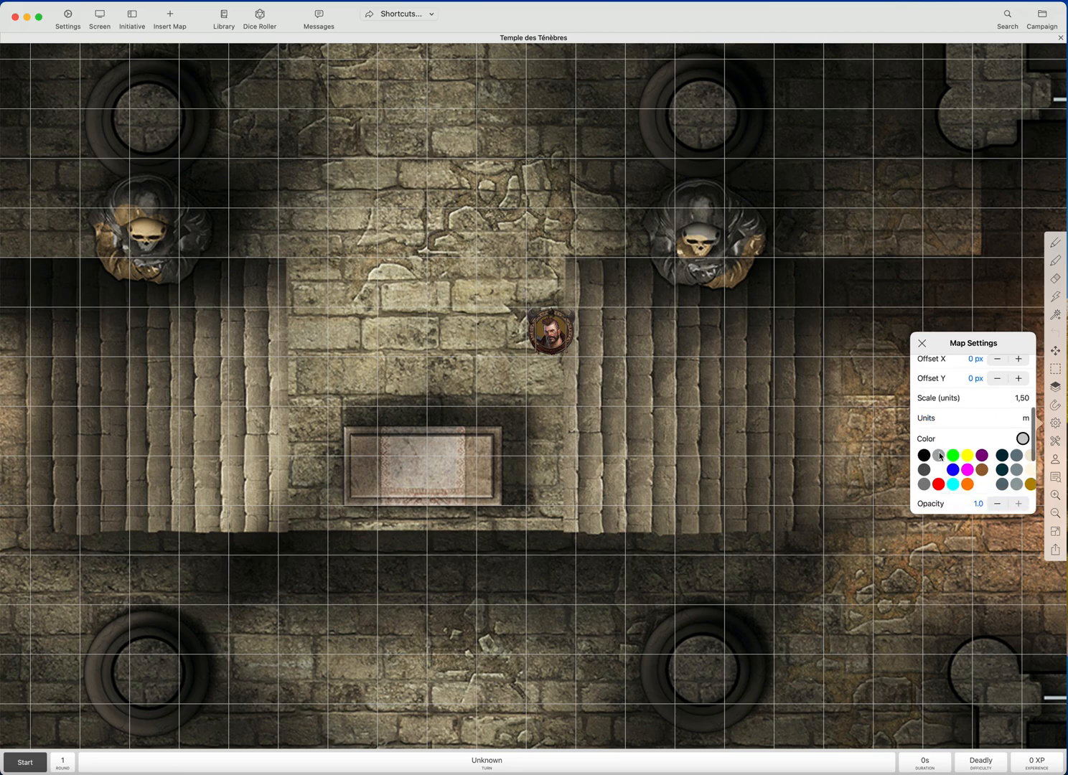
pyautogui.scroll(-1, 966, 428)
pyautogui.scroll(-1, 957, 429)
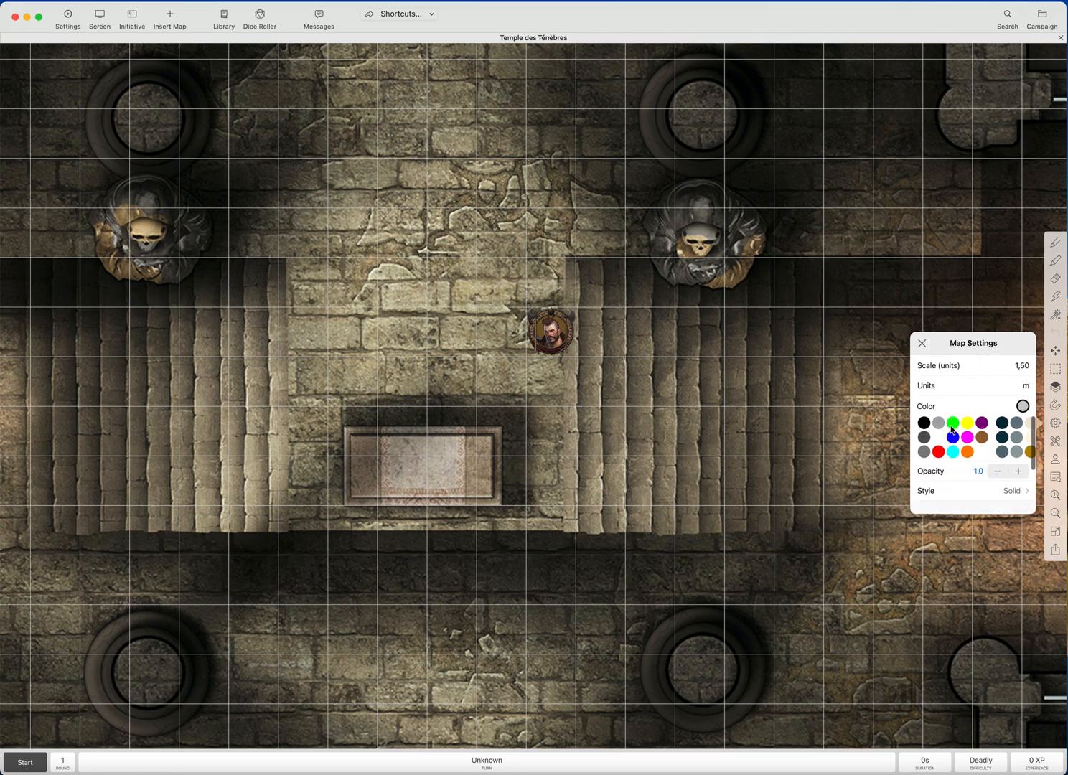
pyautogui.click(956, 426)
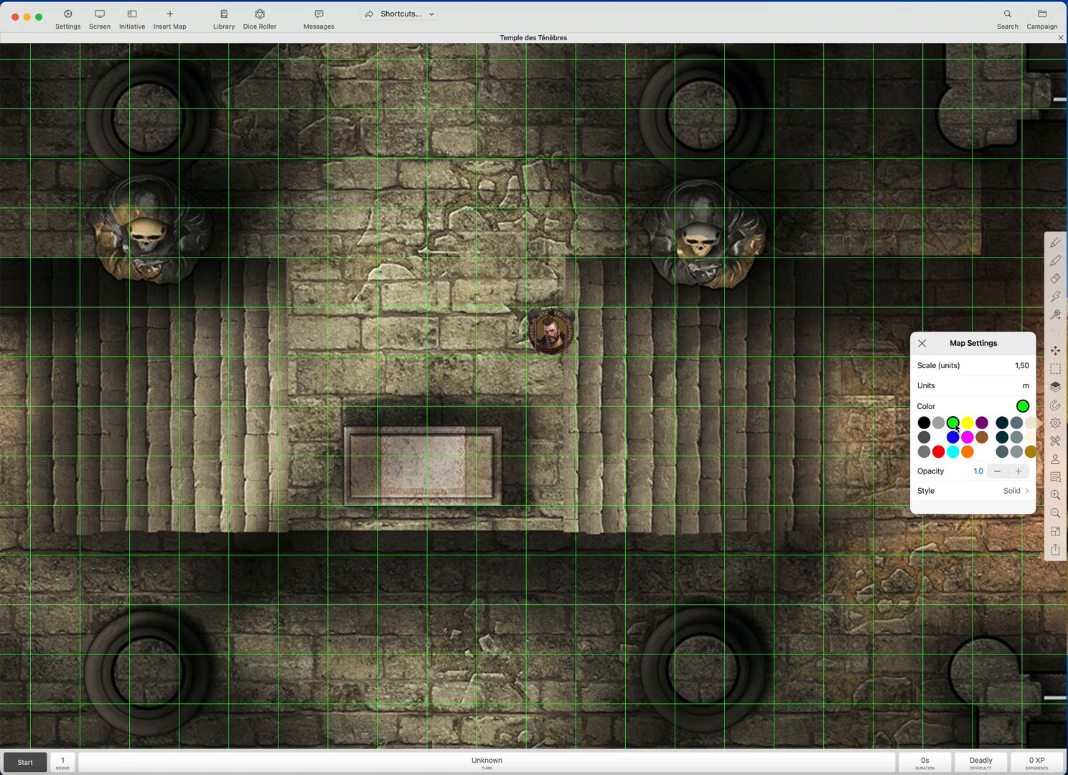
pyautogui.click(968, 424)
pyautogui.click(968, 438)
pyautogui.click(968, 452)
pyautogui.click(954, 423)
# Lower the grid's opacity until the lines are faint and raise it back to 1.0
pyautogui.click(998, 473)
pyautogui.click(998, 473)
pyautogui.click(998, 473)
pyautogui.click(998, 473)
pyautogui.click(998, 473)
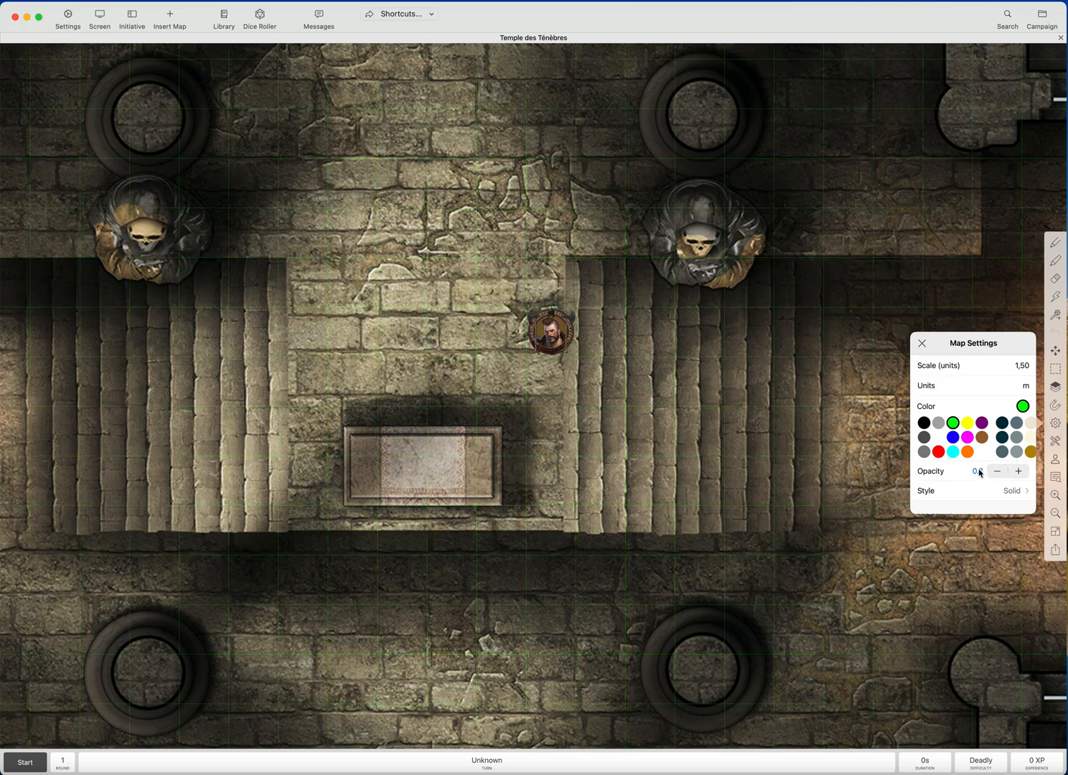
pyautogui.click(1020, 472)
pyautogui.scroll(-1, 996, 449)
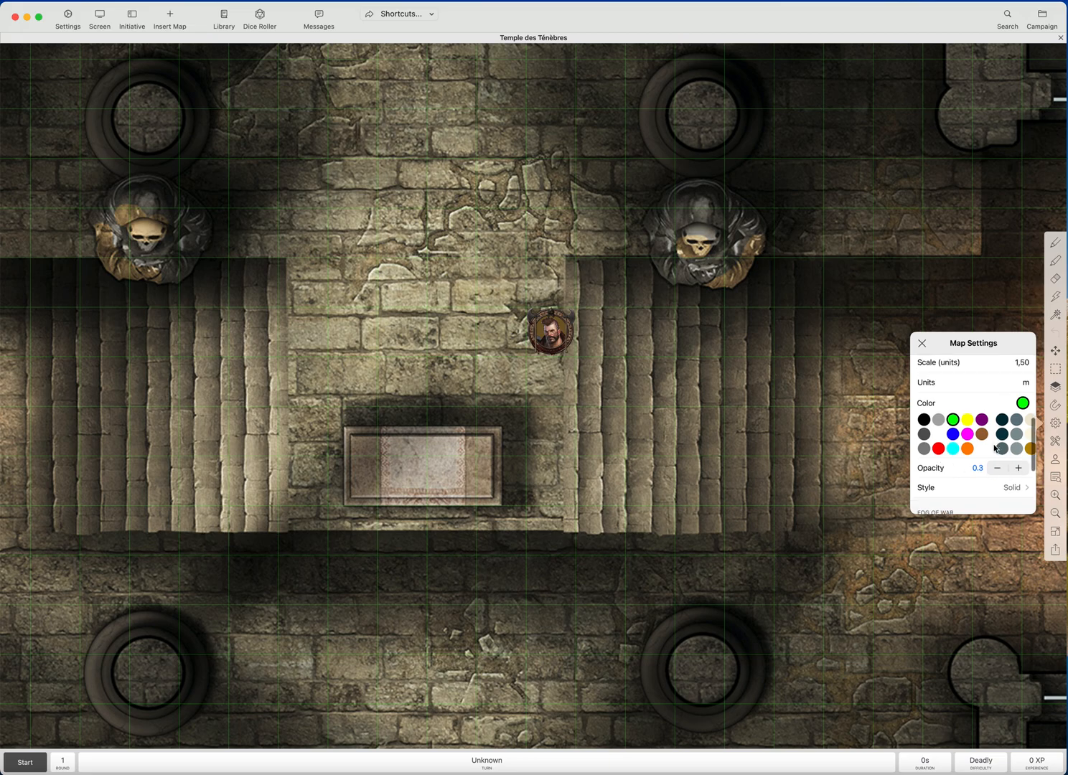
pyautogui.click(1020, 470)
pyautogui.click(1020, 470)
pyautogui.click(1021, 470)
pyautogui.click(1022, 470)
pyautogui.click(1022, 471)
pyautogui.click(1020, 470)
pyautogui.click(1020, 470)
# Set the grid style to Corners and the grid type to Hex Flat
pyautogui.scroll(-3, 966, 445)
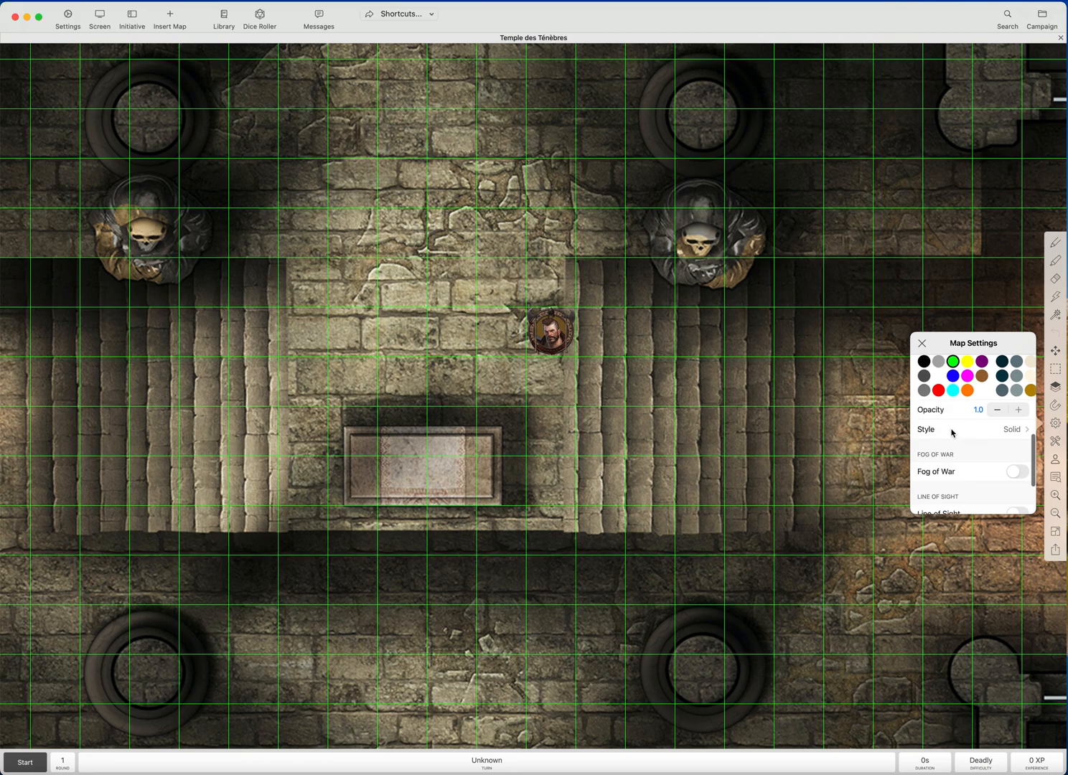
pyautogui.click(953, 430)
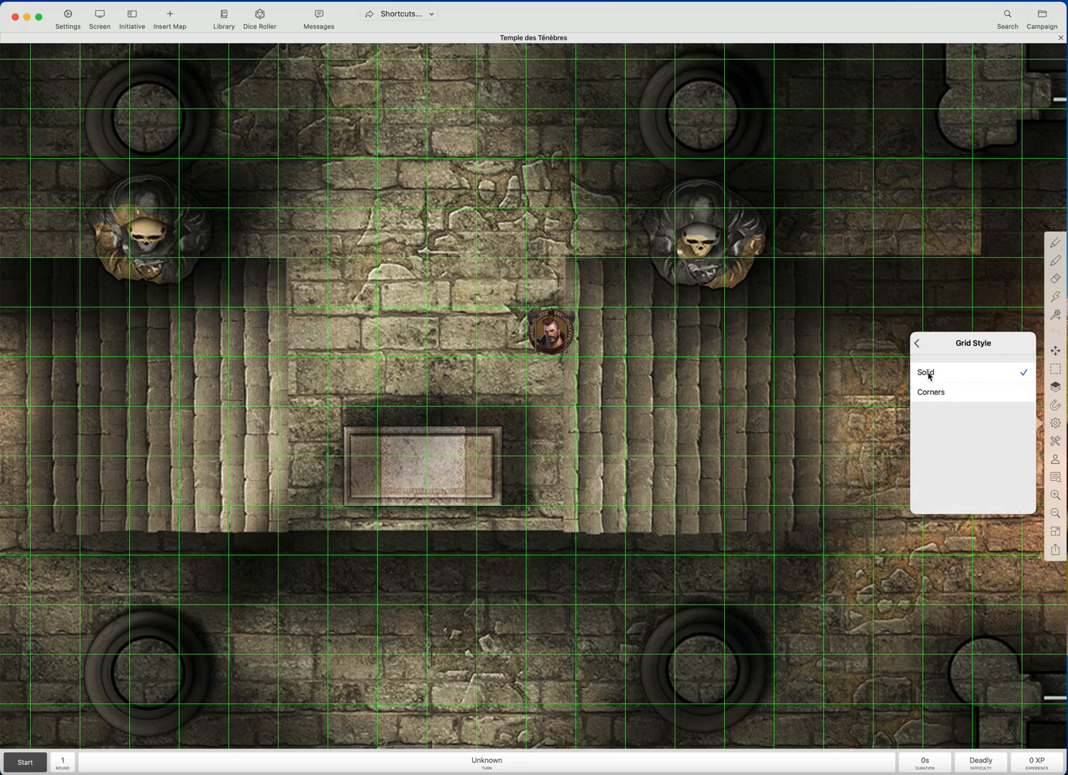
pyautogui.click(951, 394)
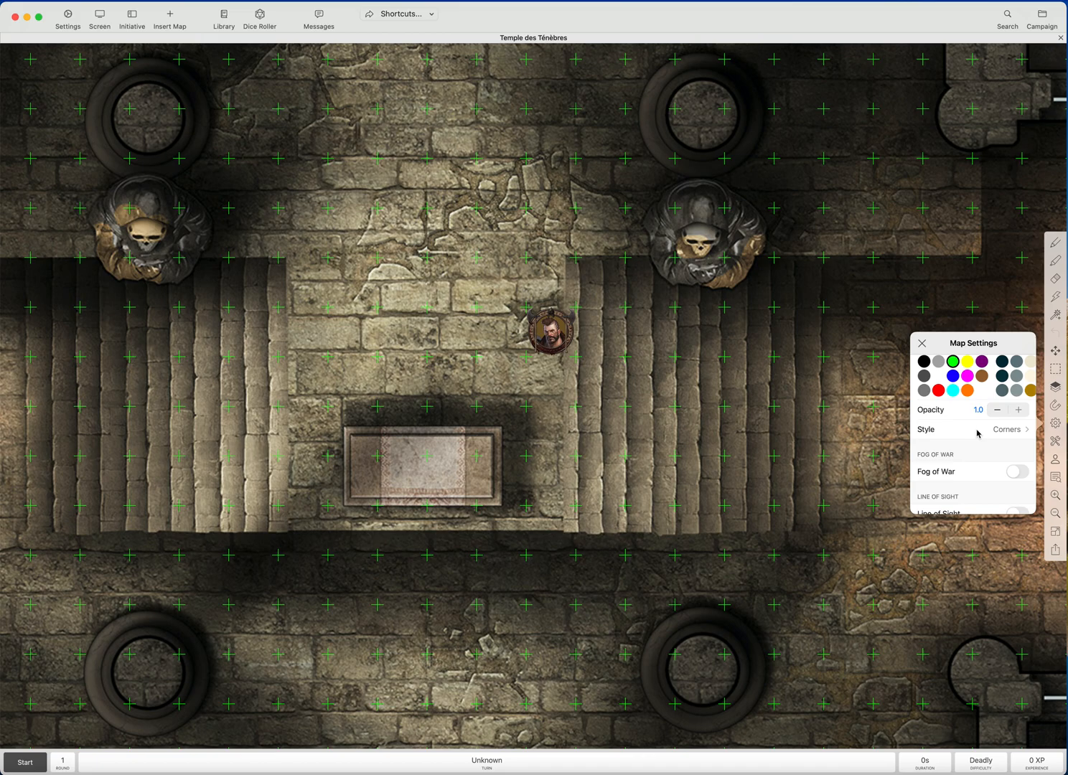
pyautogui.scroll(2, 977, 433)
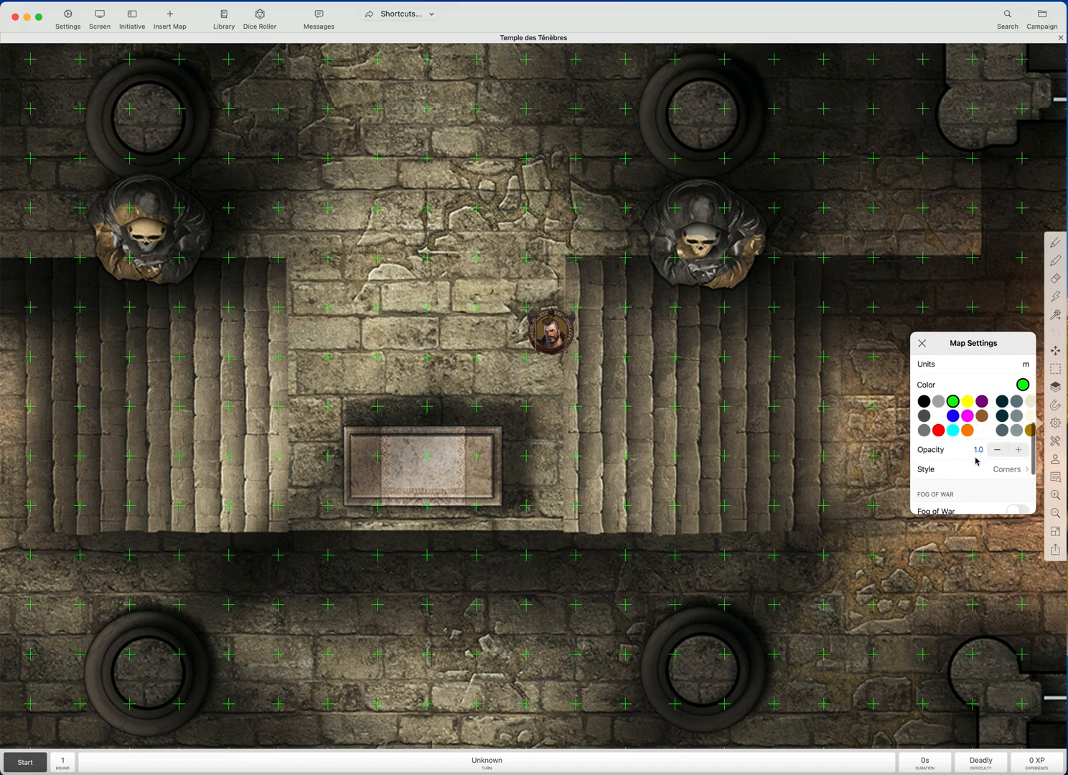
pyautogui.scroll(3, 976, 475)
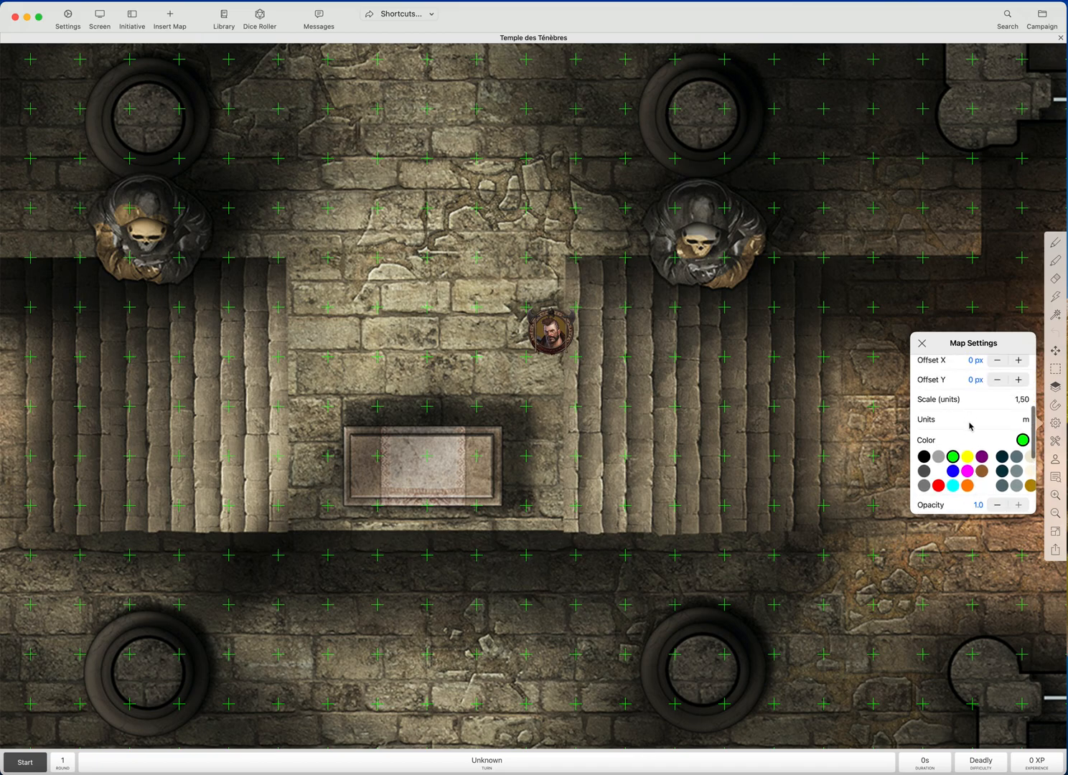
pyautogui.scroll(3, 970, 426)
pyautogui.click(971, 399)
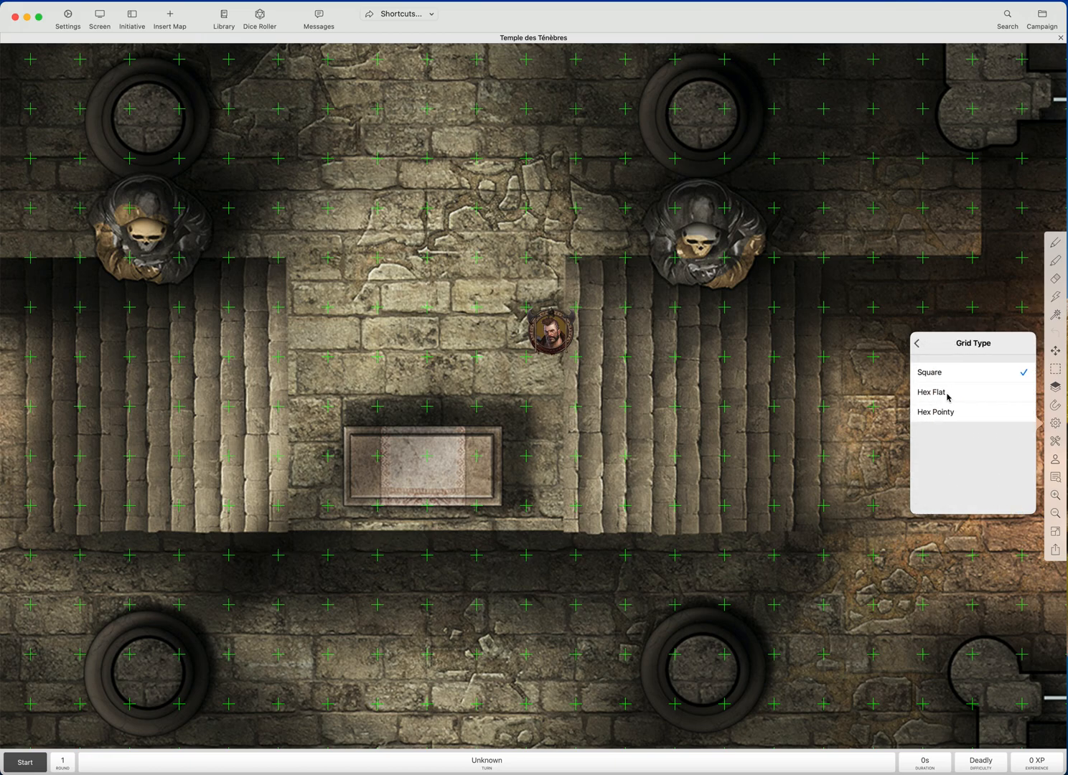
pyautogui.click(948, 394)
# Return the grid style to Solid and the grid type to Square
pyautogui.scroll(-6, 981, 452)
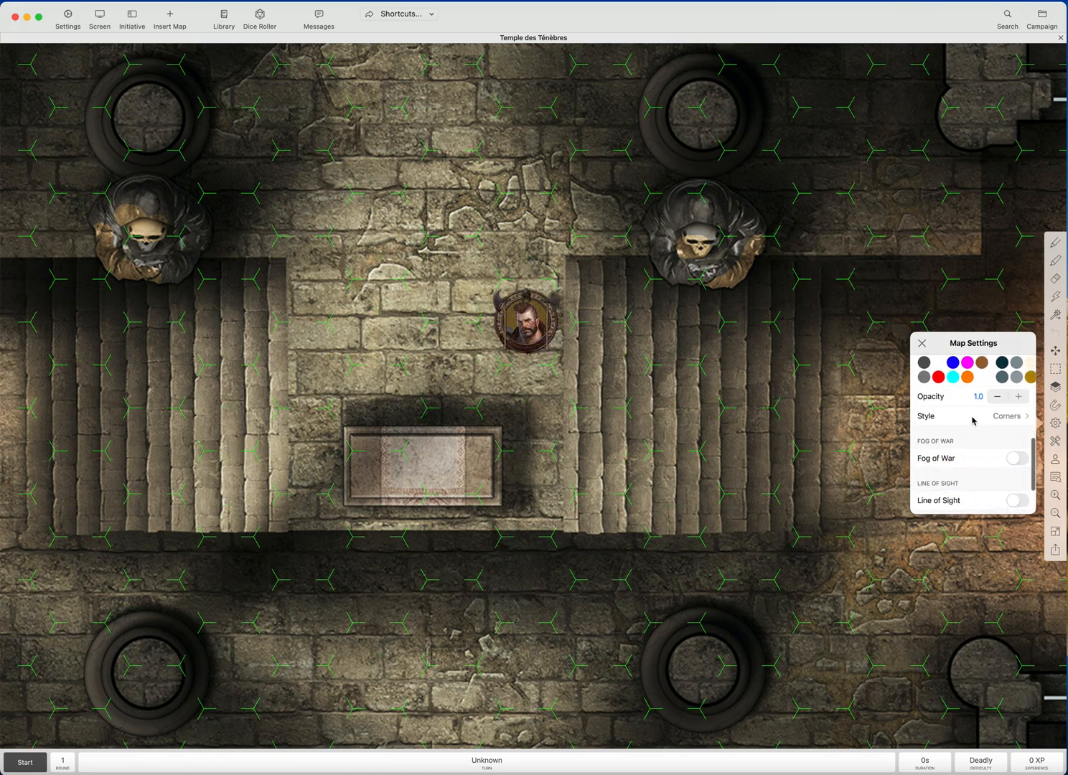
pyautogui.click(974, 420)
pyautogui.click(946, 371)
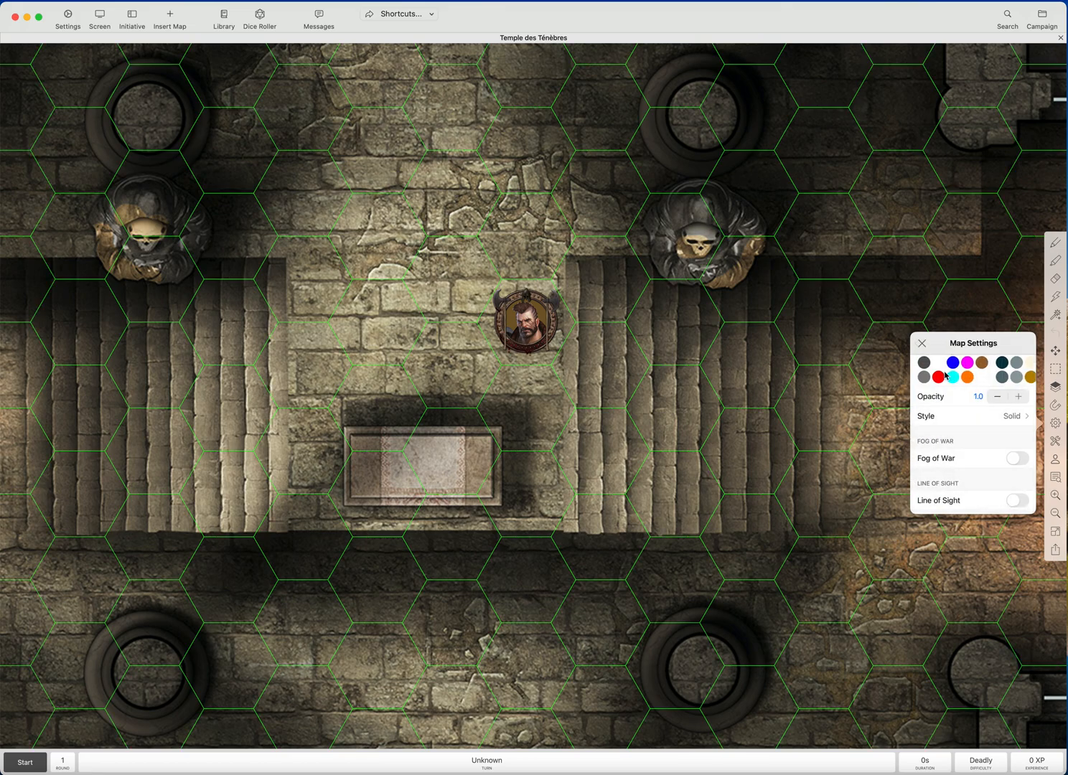
pyautogui.scroll(4, 958, 439)
pyautogui.scroll(2, 961, 441)
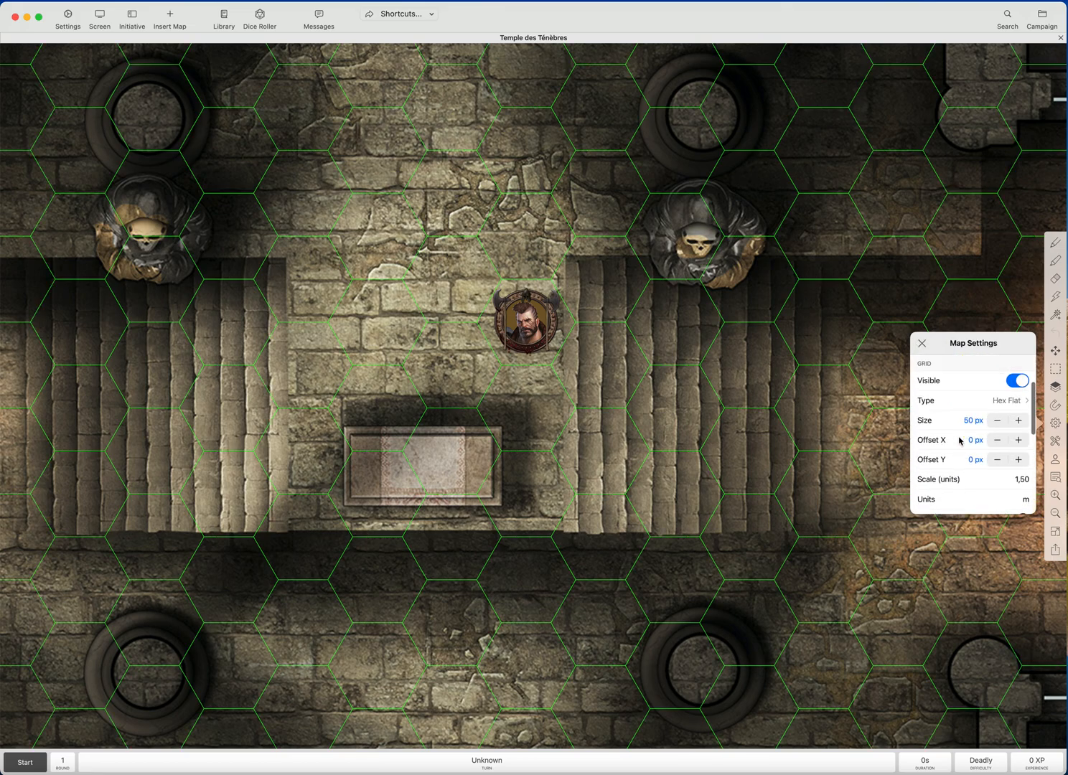
pyautogui.click(957, 416)
pyautogui.click(940, 373)
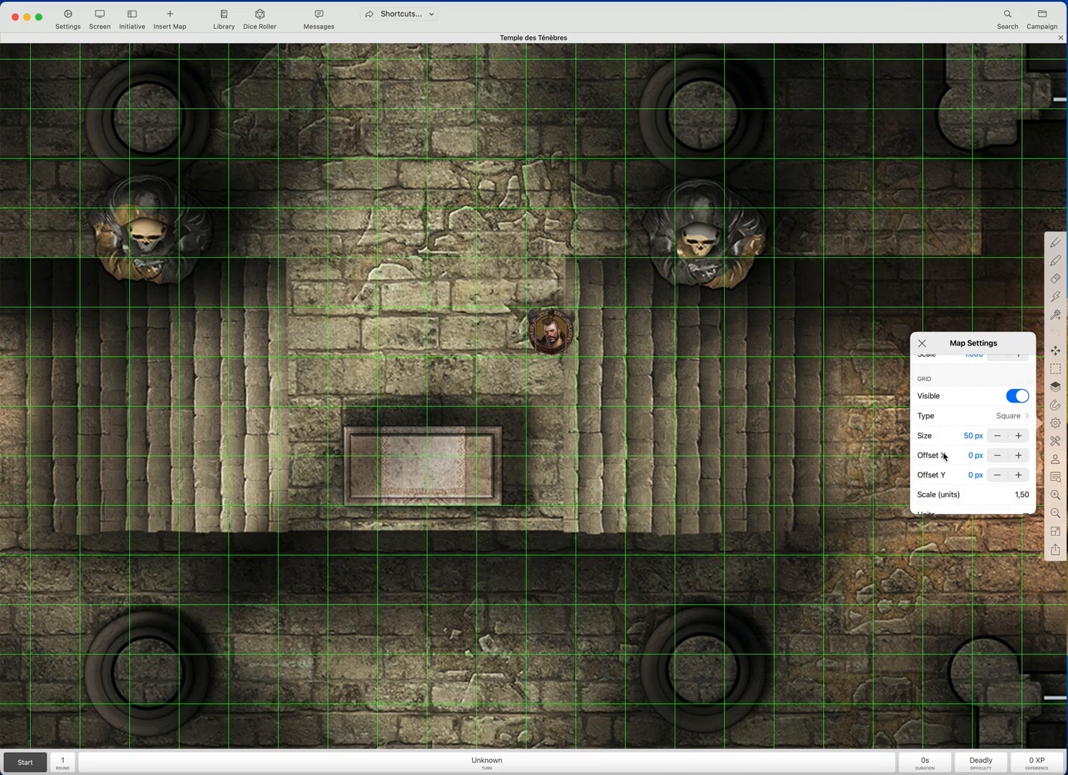
# Set the grid color to white, review the remaining grid options and close the map settings
pyautogui.scroll(-5, 940, 437)
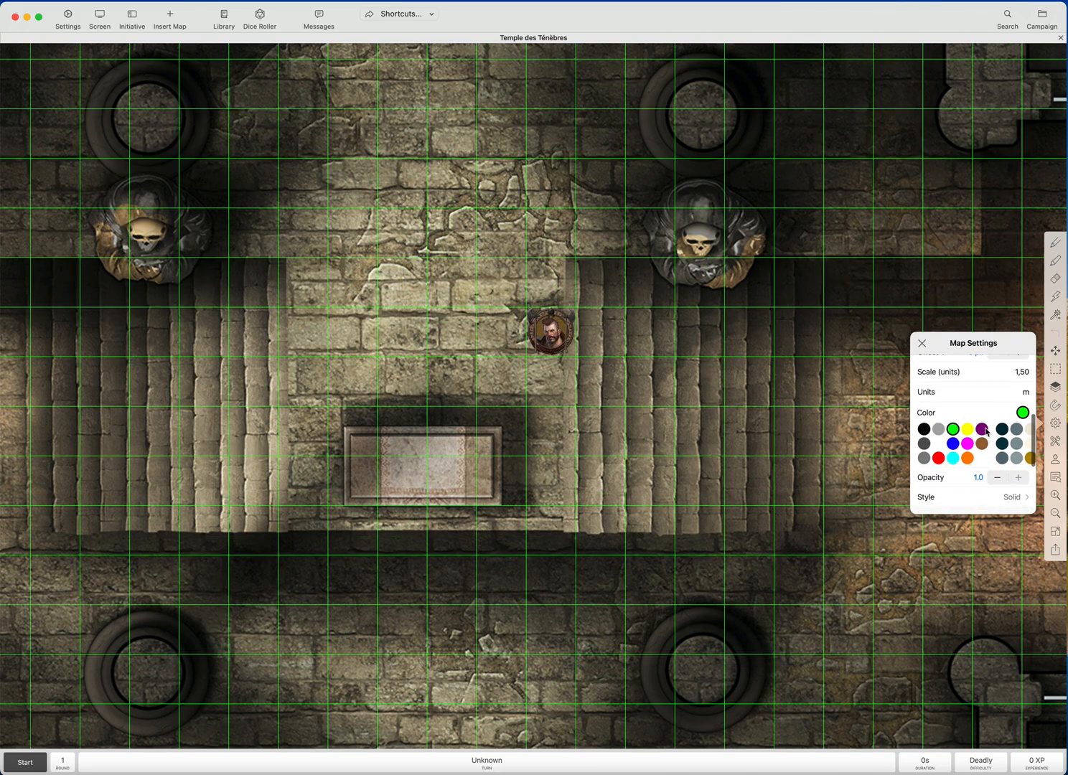
pyautogui.click(940, 447)
pyautogui.scroll(-3, 959, 428)
pyautogui.scroll(8, 958, 428)
pyautogui.scroll(1, 958, 429)
pyautogui.scroll(-1, 958, 428)
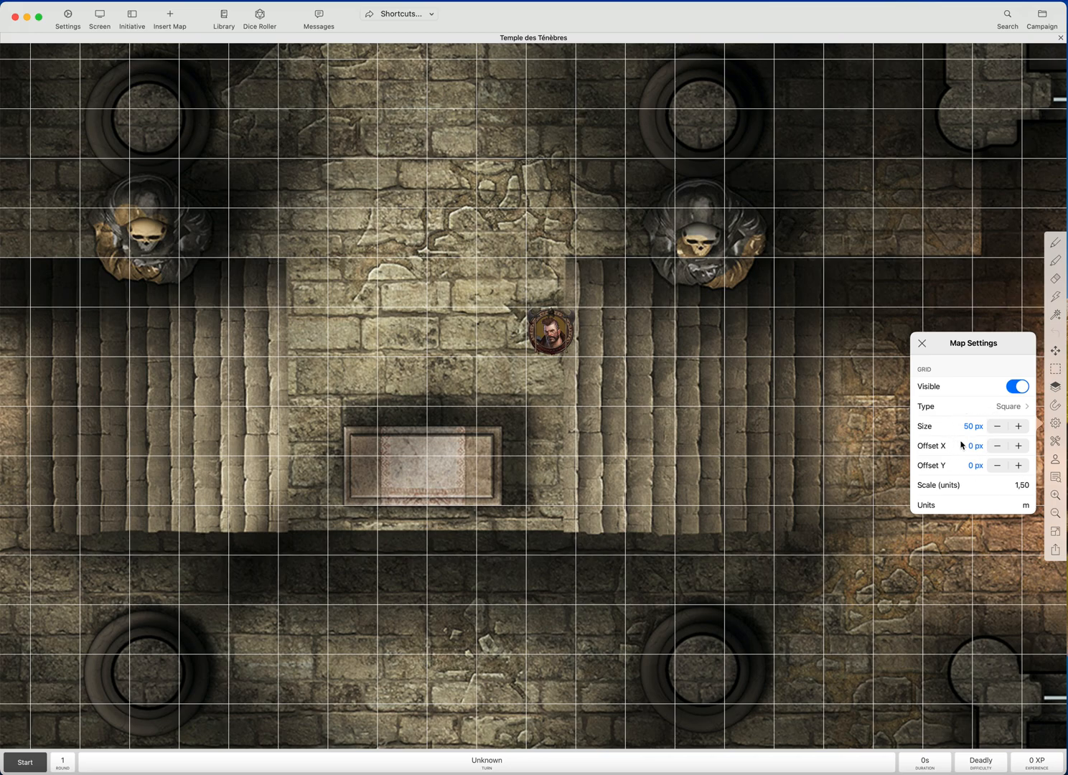
pyautogui.click(923, 345)
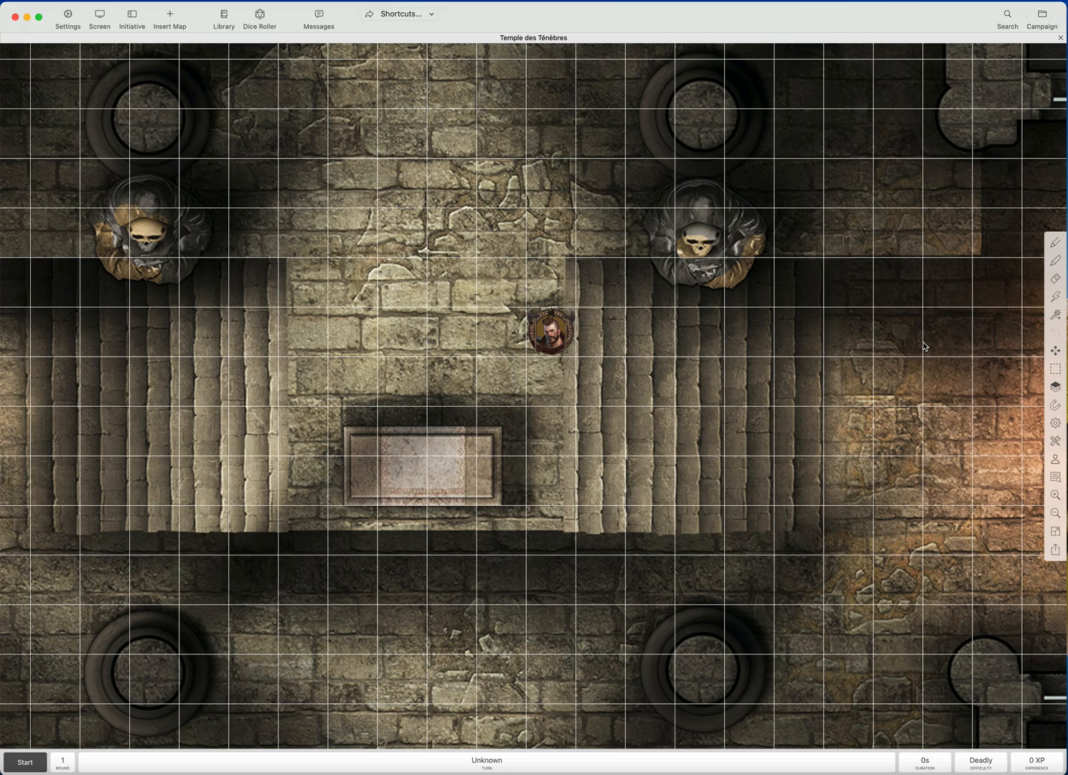
# Start the Grid Align tool and move its 3×3 frame to the upper-left corner of the stairs east of the altar
pyautogui.click(1056, 443)
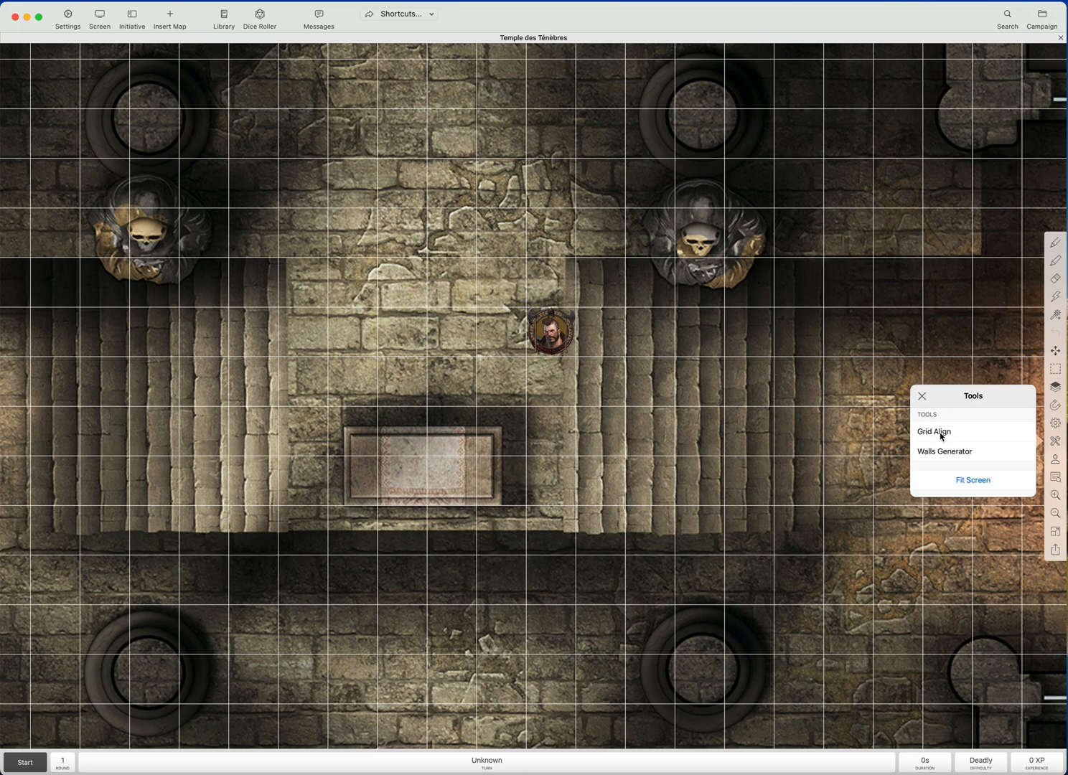
pyautogui.click(942, 434)
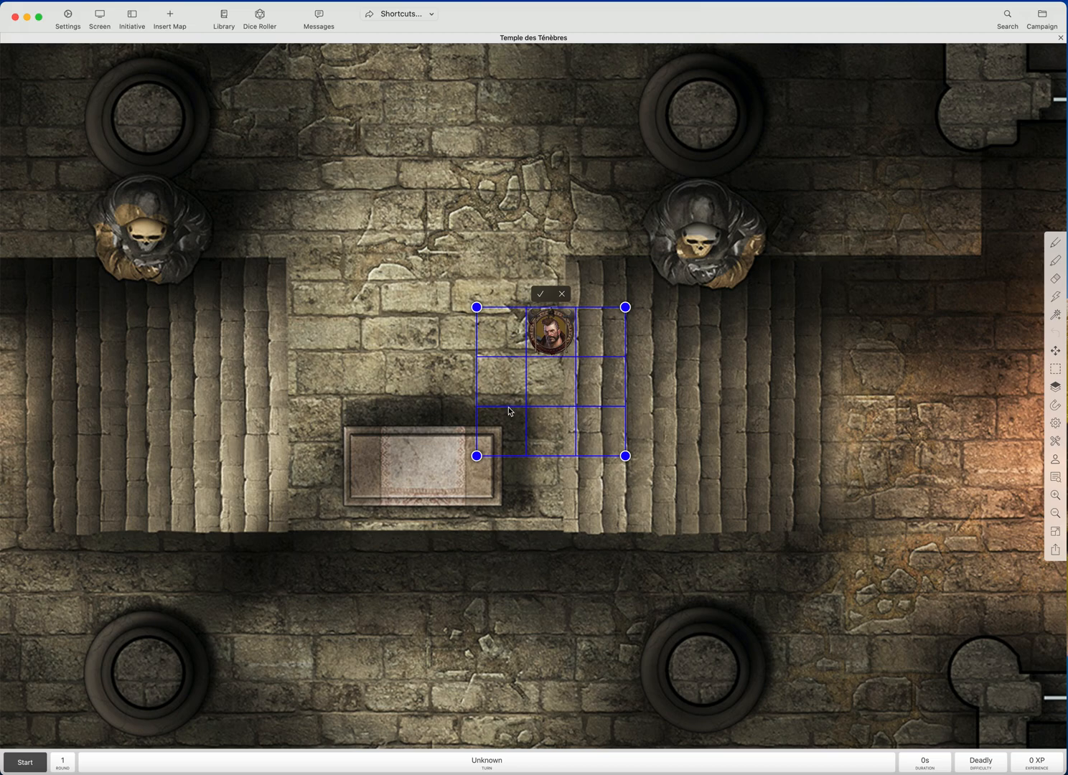
pyautogui.moveTo(511, 412); pyautogui.dragTo(629, 416)
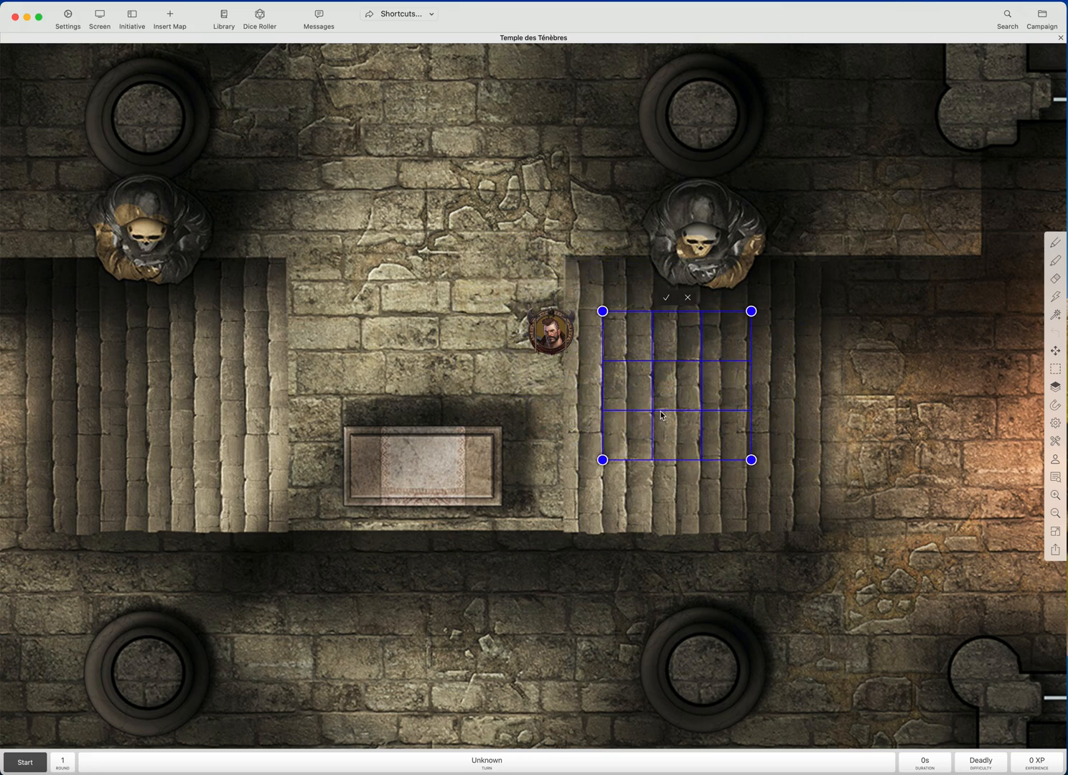
pyautogui.moveTo(688, 416); pyautogui.dragTo(657, 361)
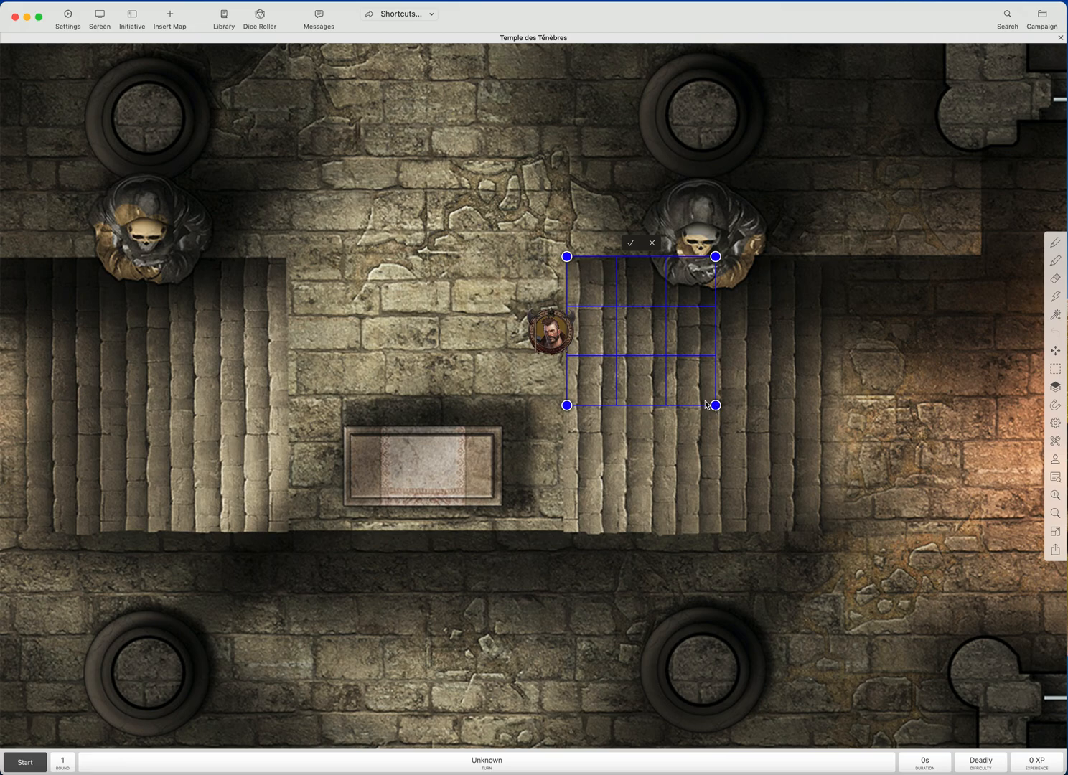
# Enlarge the 3×3 alignment frame to cover the whole eastern staircase, fine-tune its position on the corner and apply the alignment
pyautogui.moveTo(715, 408); pyautogui.dragTo(680, 409)
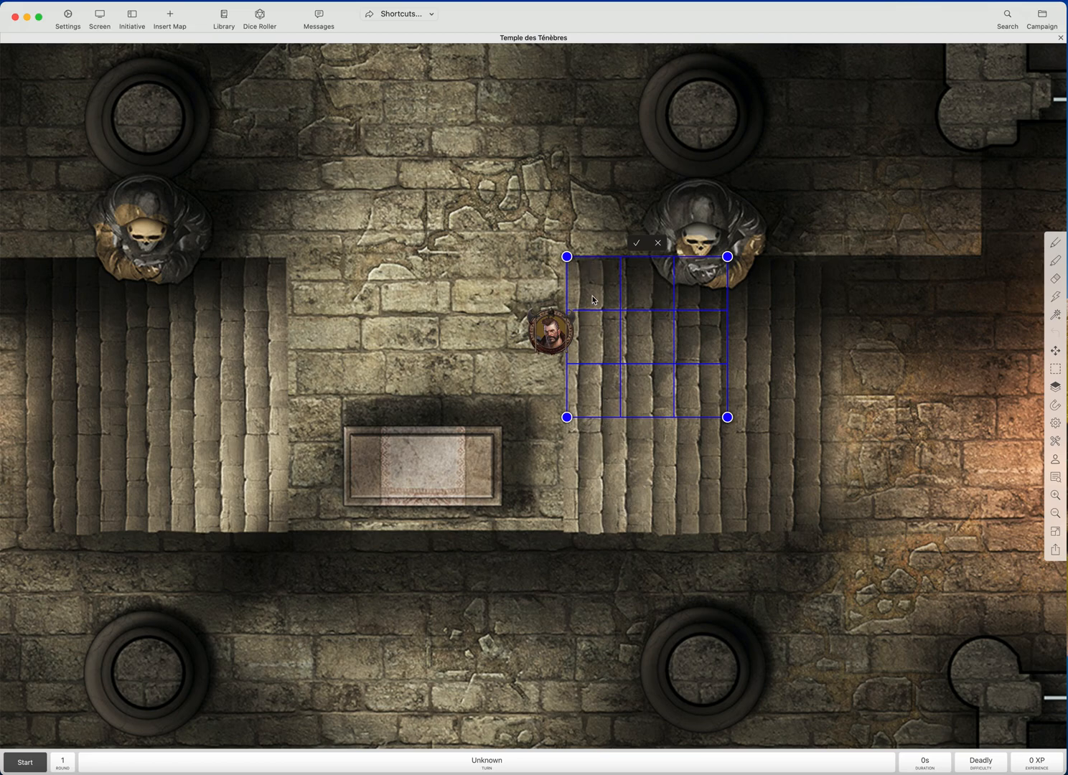
pyautogui.moveTo(728, 417); pyautogui.dragTo(790, 531)
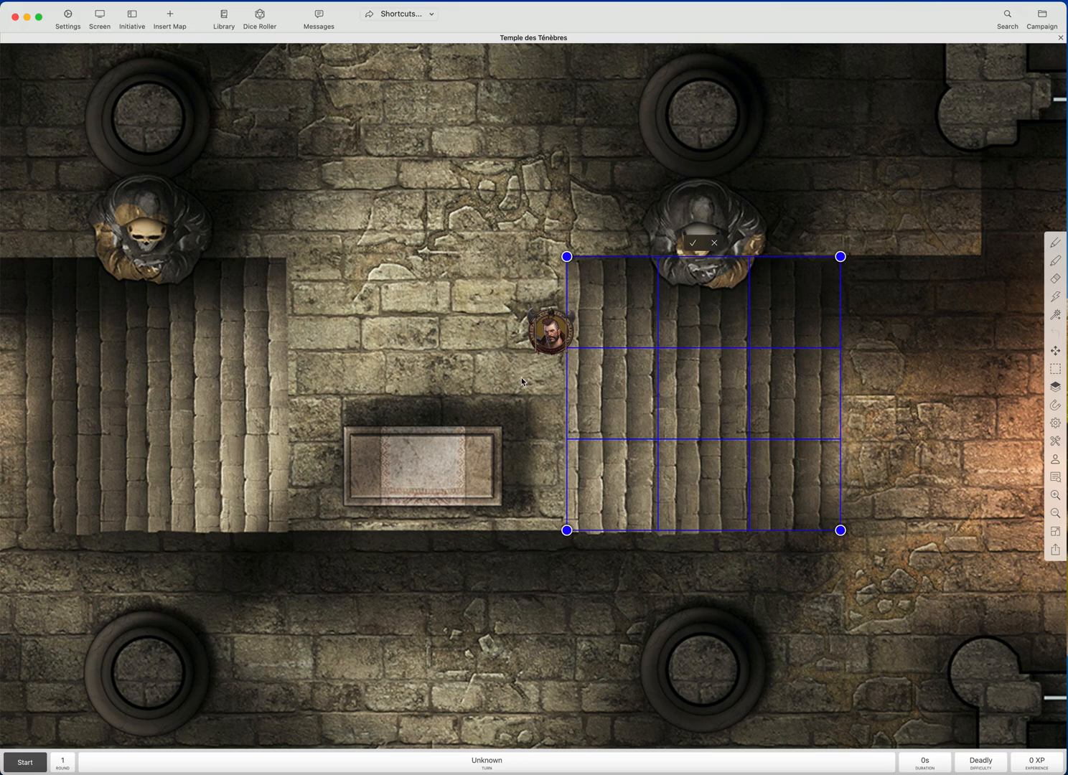
pyautogui.moveTo(628, 355)
pyautogui.mouseDown()
pyautogui.moveTo(666, 400)
pyautogui.moveTo(597, 343)
pyautogui.moveTo(421, 293)
pyautogui.moveTo(633, 359)
pyautogui.mouseUp()
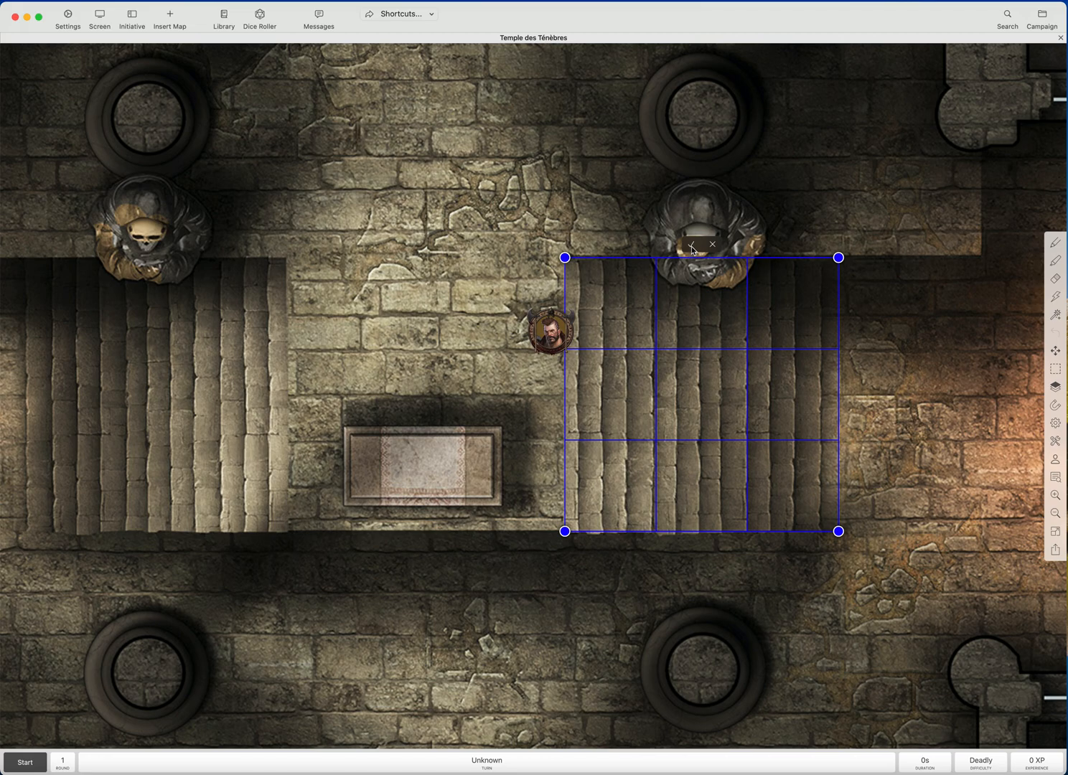
pyautogui.click(692, 246)
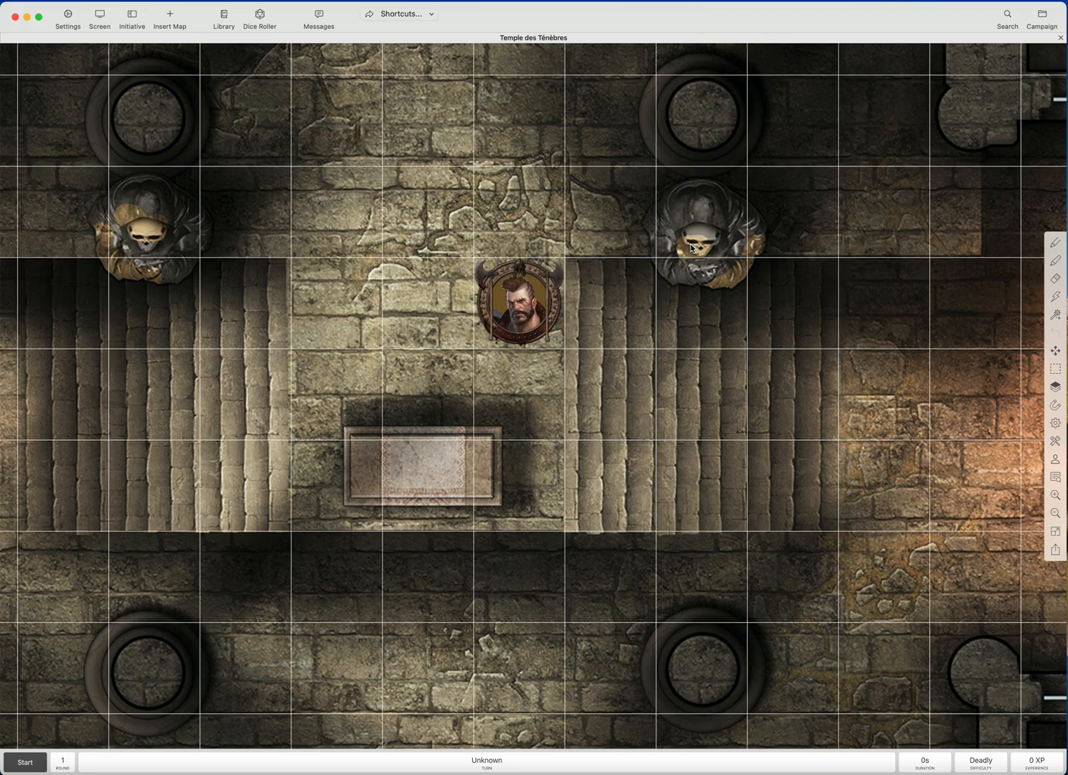
# Examine how the realigned grid fits the temple's stairs, altar and walls, and how the token fits its square
pyautogui.scroll(-3, 830, 424)
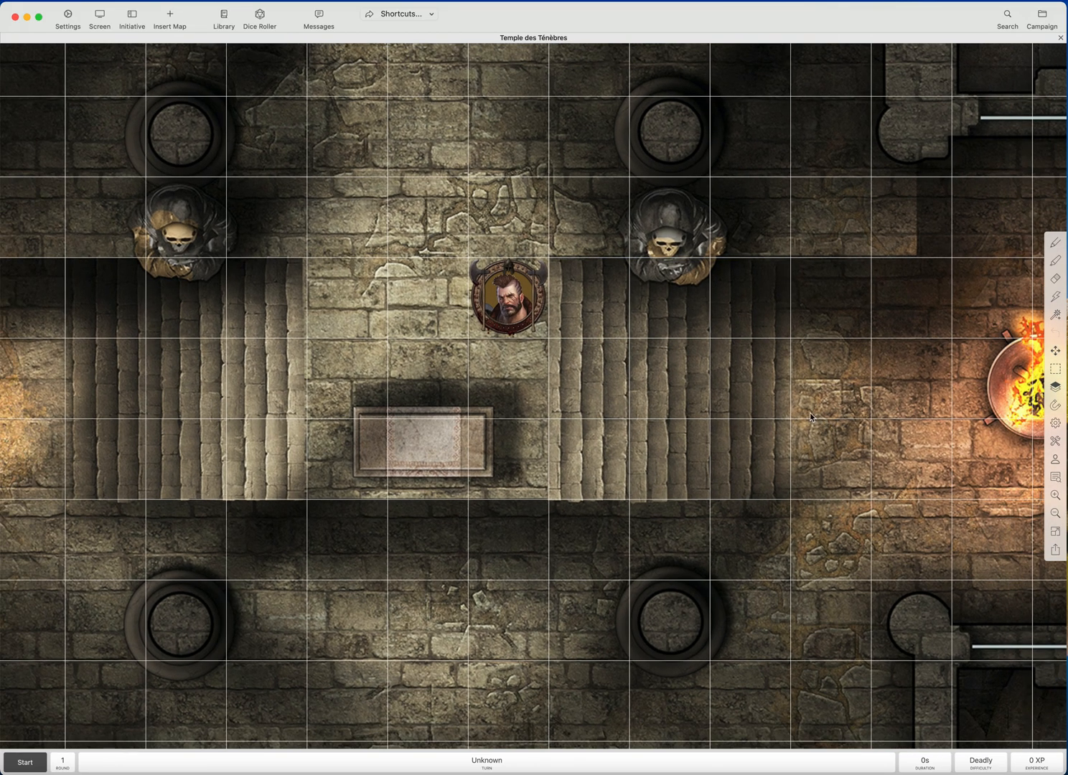
pyautogui.moveTo(351, 307); pyautogui.dragTo(576, 446)
pyautogui.scroll(-10, 576, 444)
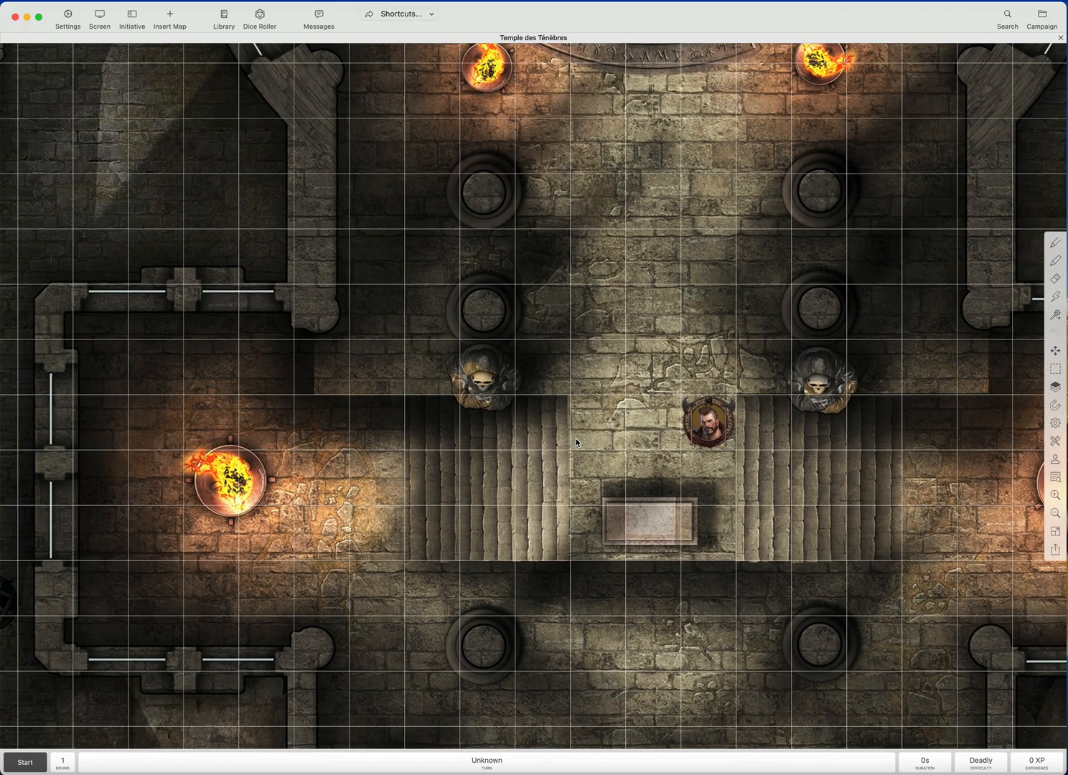
pyautogui.scroll(-3, 575, 436)
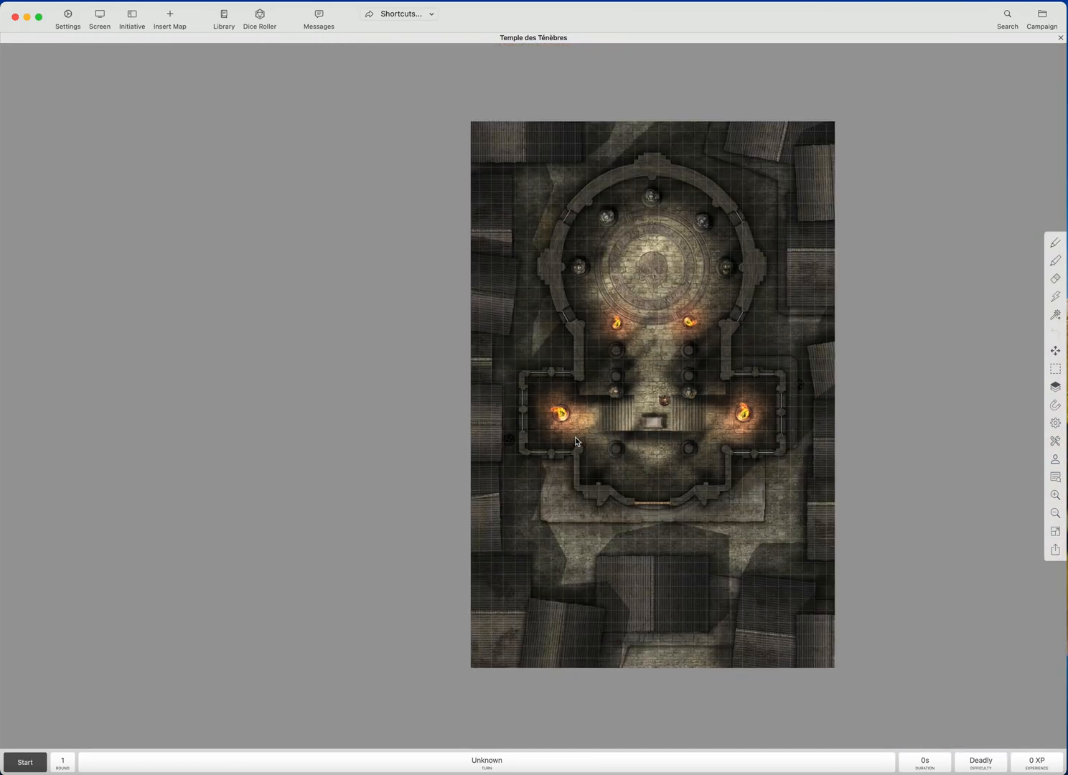
pyautogui.scroll(8, 575, 436)
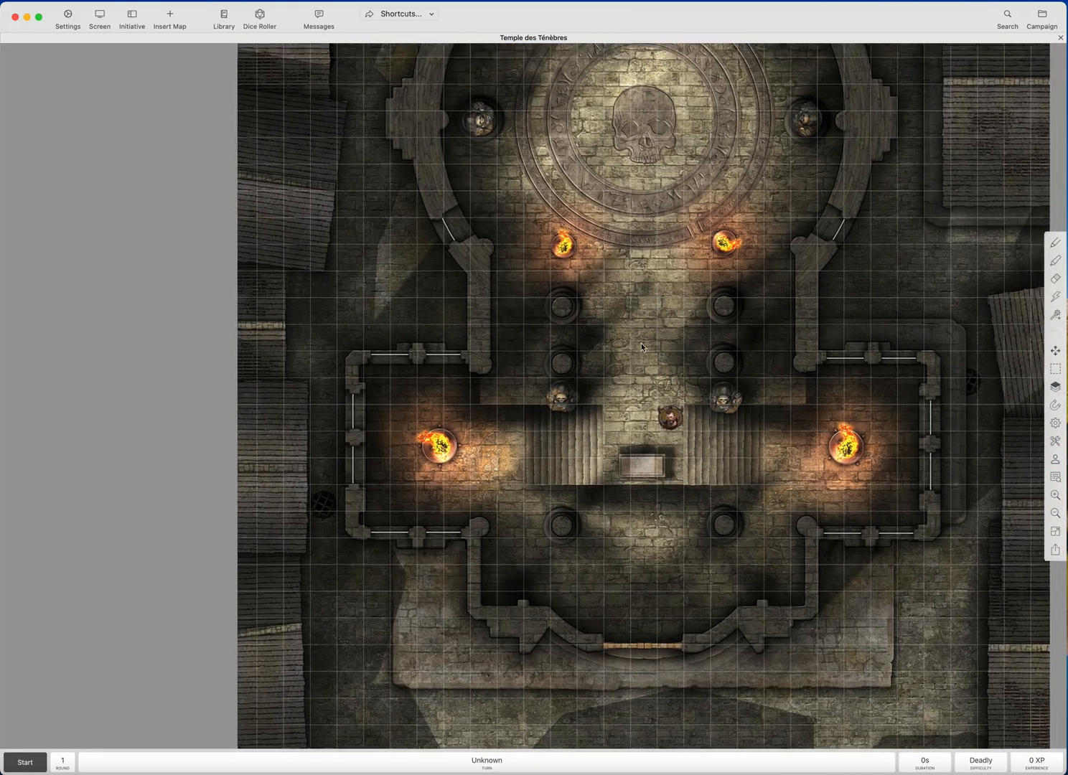
pyautogui.moveTo(641, 343); pyautogui.dragTo(607, 379)
pyautogui.scroll(5, 593, 452)
pyautogui.moveTo(586, 489); pyautogui.dragTo(567, 296)
pyautogui.scroll(5, 577, 333)
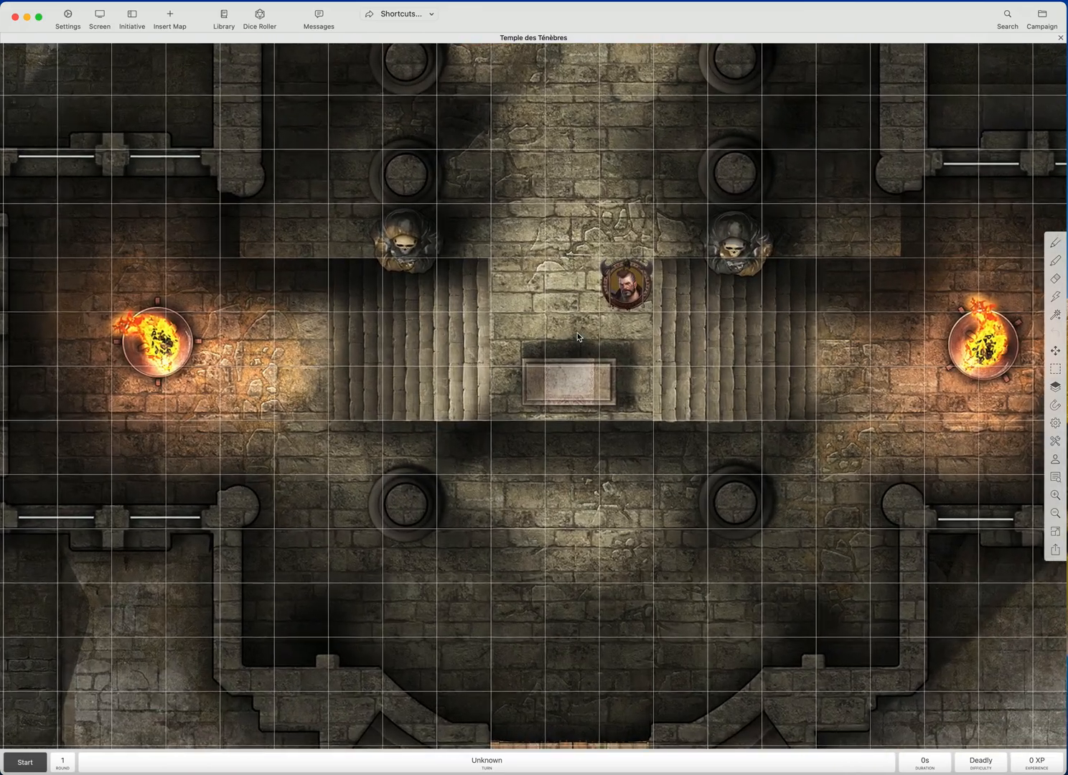
pyautogui.moveTo(578, 335); pyautogui.dragTo(474, 445)
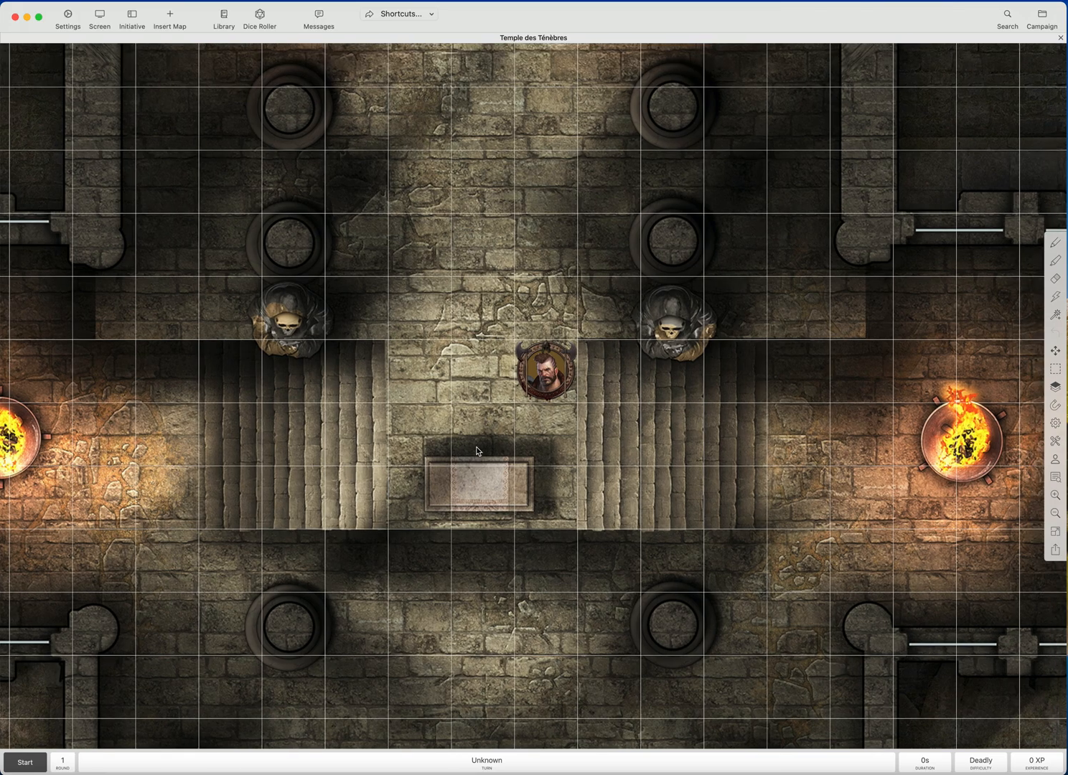
pyautogui.scroll(2, 473, 445)
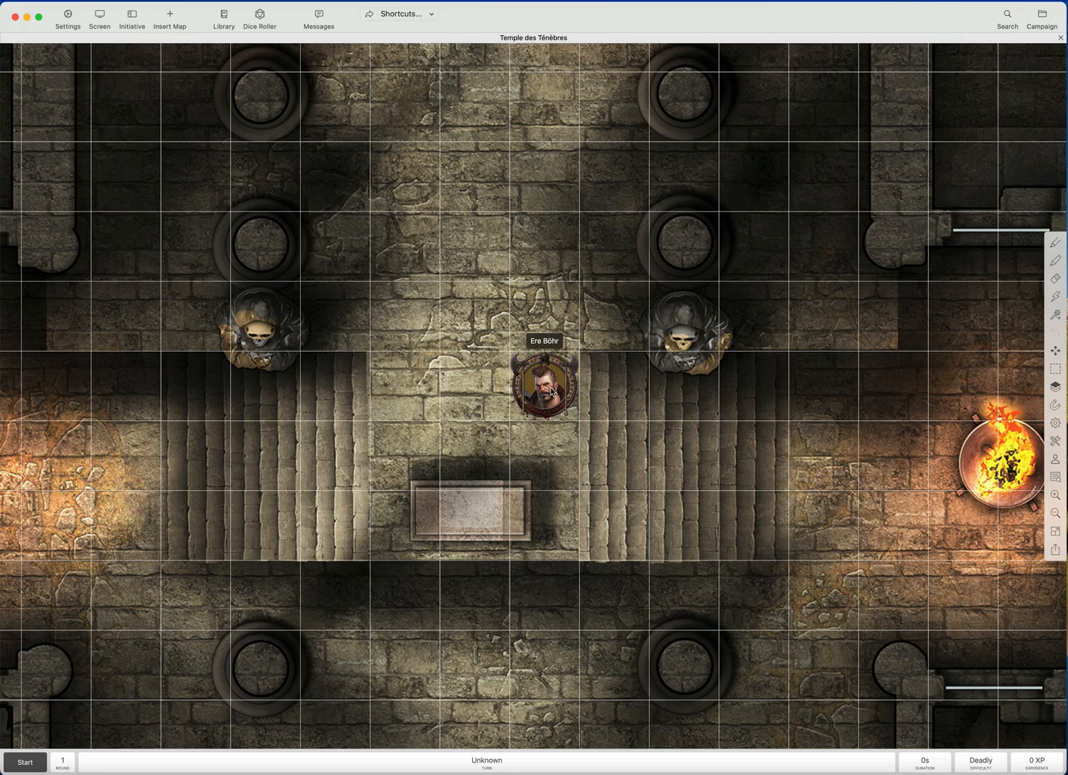
pyautogui.scroll(1, 476, 402)
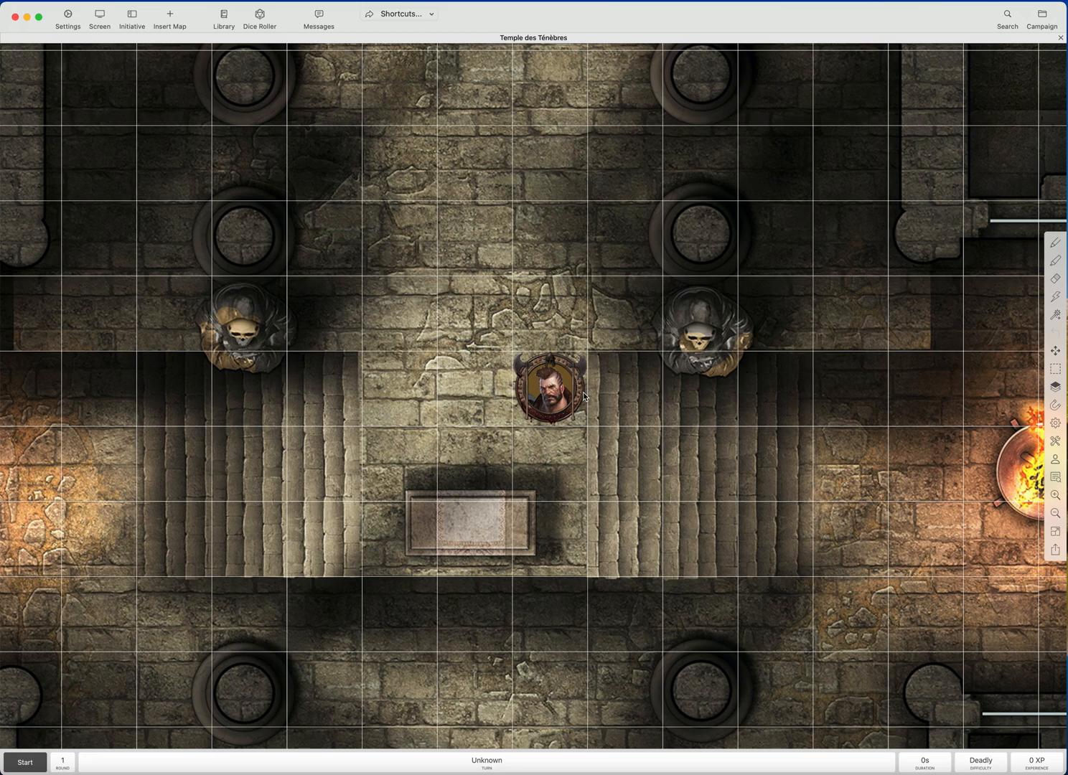
pyautogui.scroll(1, 496, 442)
pyautogui.scroll(-2, 496, 443)
pyautogui.moveTo(541, 342)
pyautogui.mouseDown()
pyautogui.moveTo(631, 349)
pyautogui.moveTo(629, 478)
pyautogui.moveTo(626, 402)
pyautogui.moveTo(563, 336)
pyautogui.moveTo(543, 340)
pyautogui.mouseUp()
pyautogui.moveTo(630, 404)
pyautogui.mouseDown()
pyautogui.moveTo(644, 376)
pyautogui.moveTo(647, 399)
pyautogui.mouseUp()
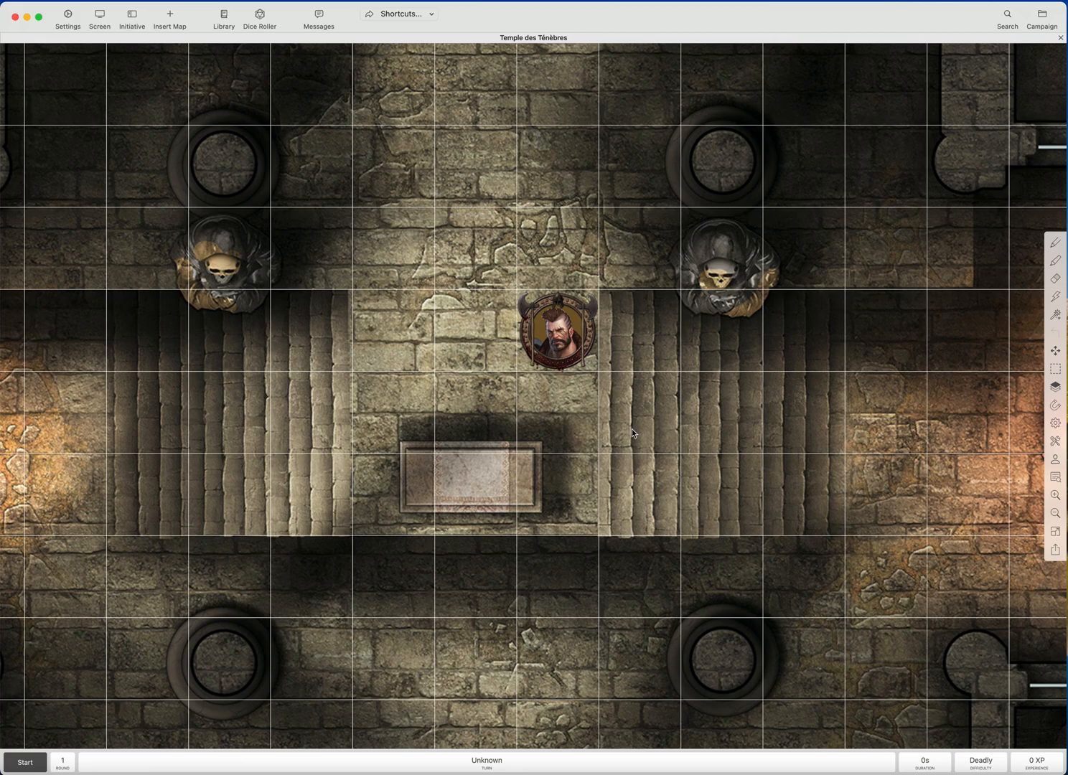
# Move the player token south from the altar to the open hall just inside the wooden entrance door
pyautogui.moveTo(607, 461); pyautogui.dragTo(692, 286)
pyautogui.moveTo(647, 104); pyautogui.dragTo(591, 494)
pyautogui.scroll(-10, 522, 246)
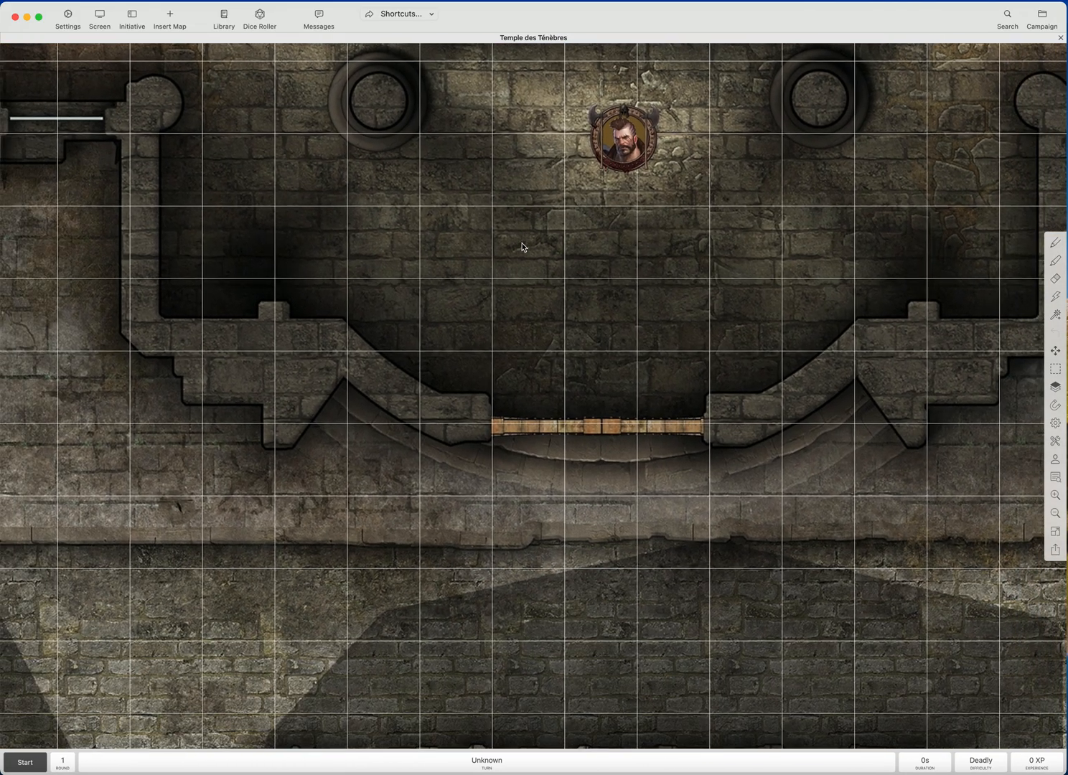
pyautogui.scroll(4, 521, 246)
pyautogui.moveTo(612, 244); pyautogui.dragTo(583, 370)
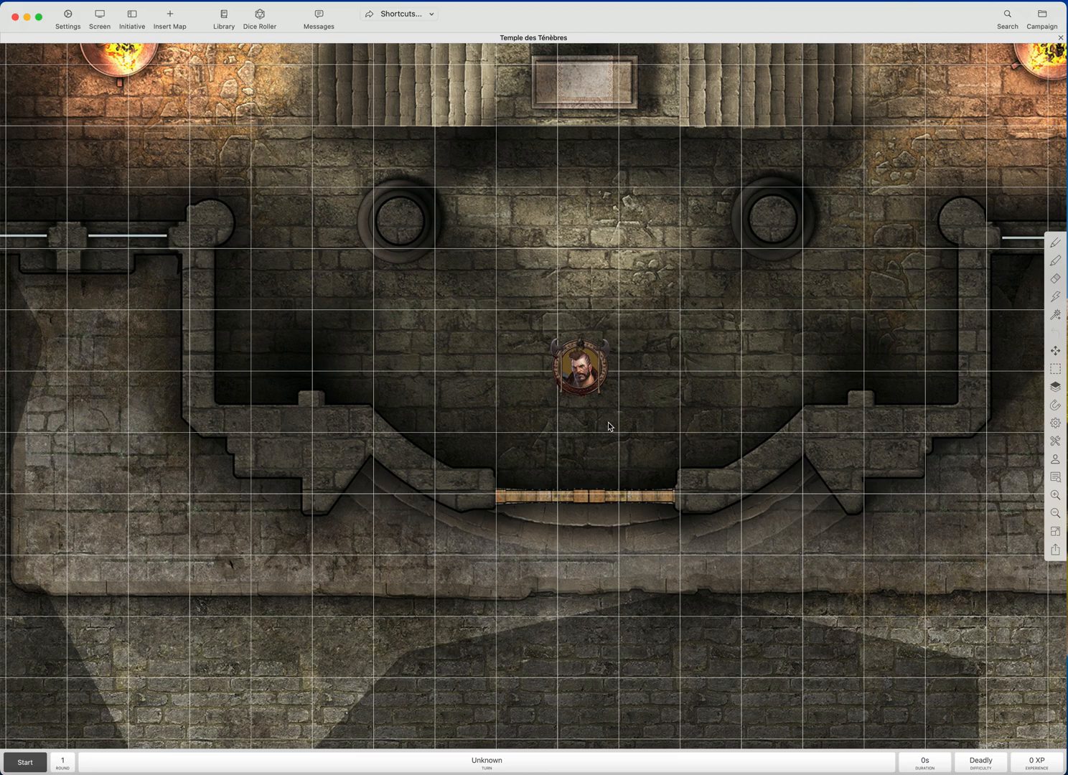
pyautogui.hscroll(2, 813, 441)
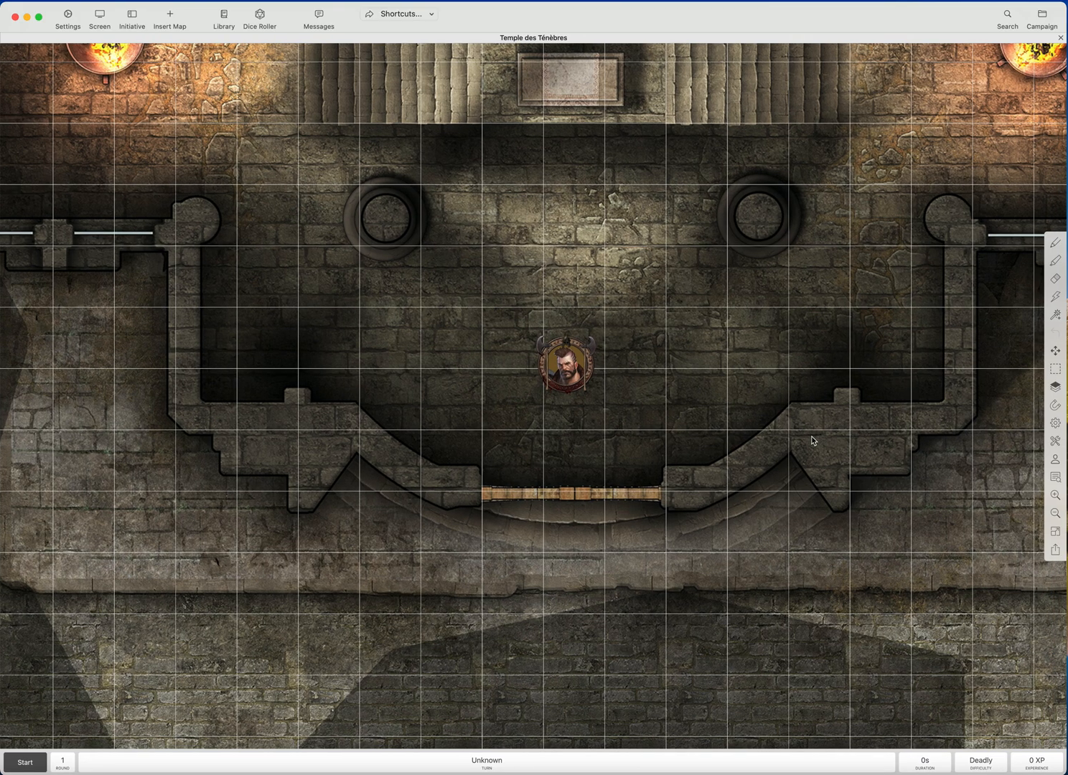
pyautogui.moveTo(572, 367)
pyautogui.mouseDown()
pyautogui.moveTo(594, 368)
pyautogui.moveTo(579, 375)
pyautogui.mouseUp()
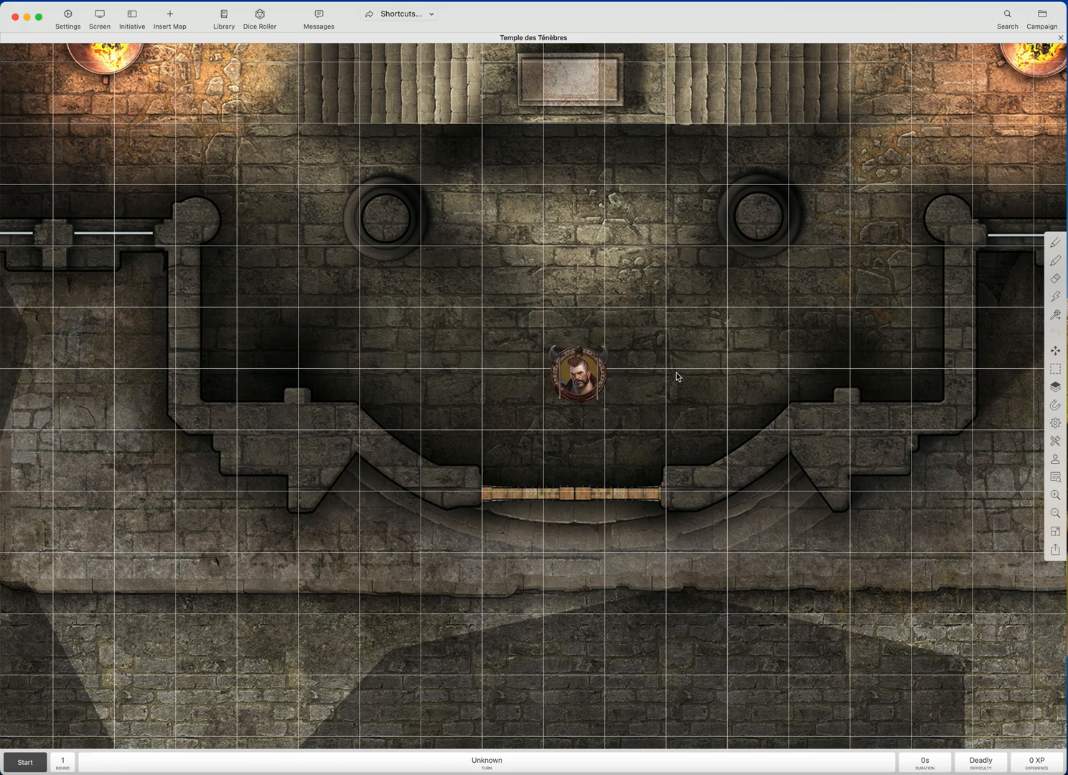
# Try the Map Layer, the Object Layer and the DM Layer in turn as the active layer
pyautogui.click(1058, 391)
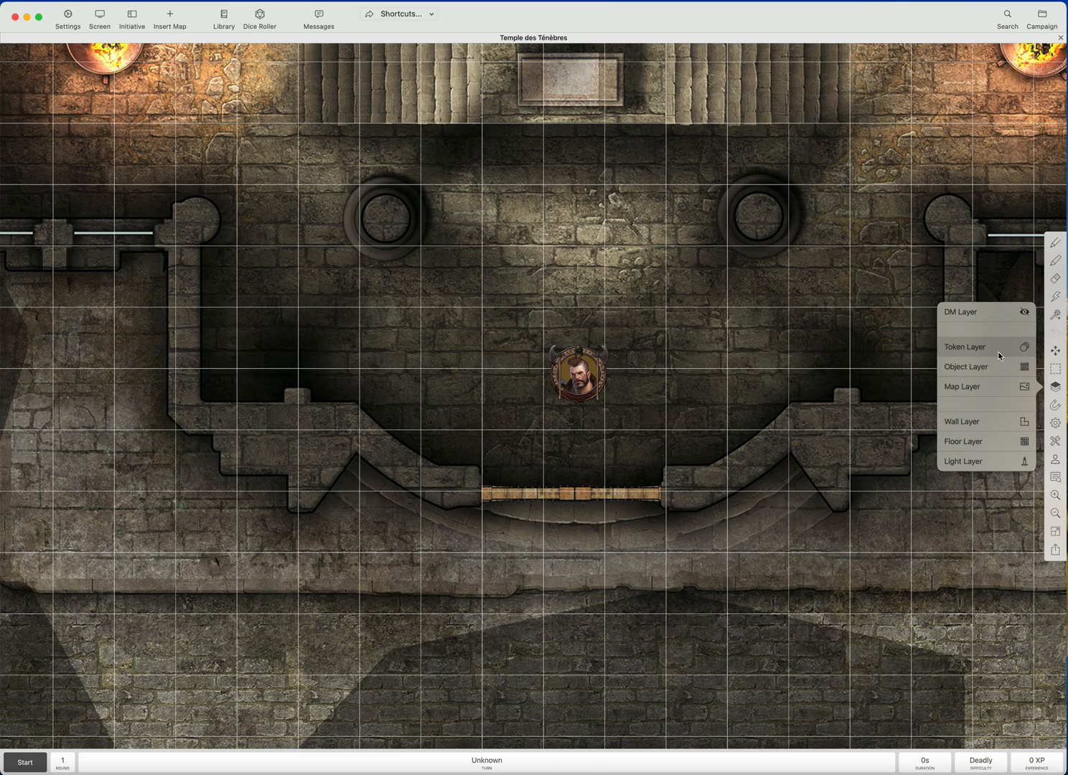
pyautogui.click(984, 392)
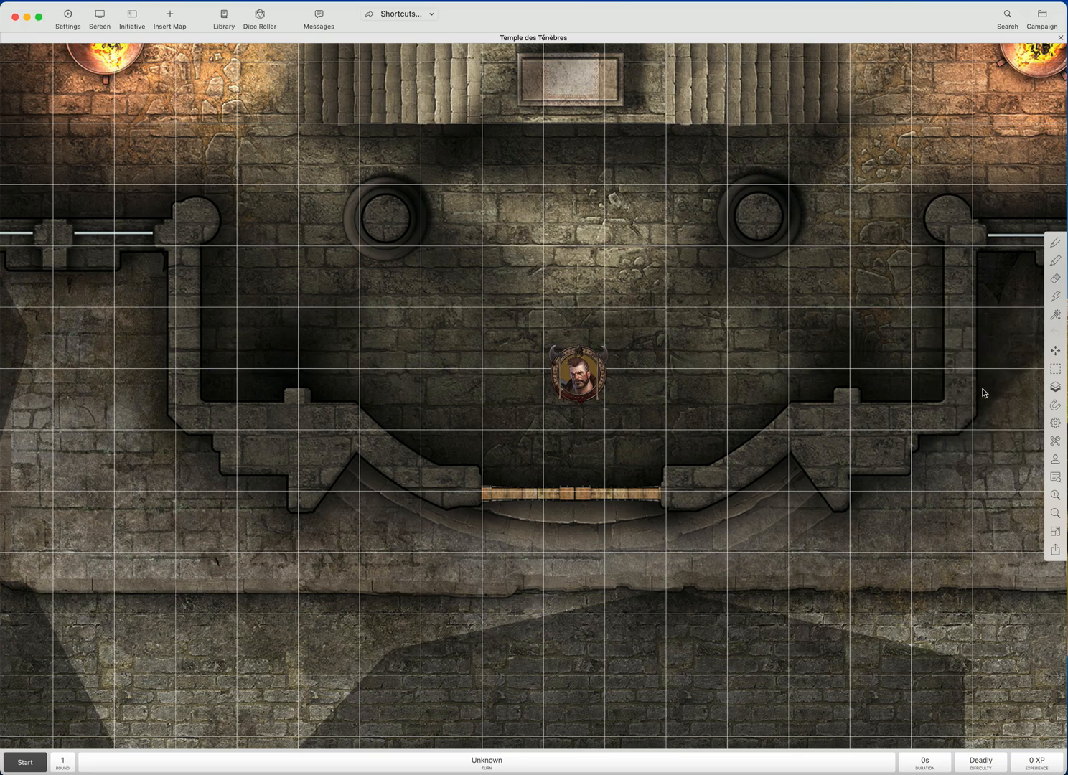
pyautogui.click(1060, 392)
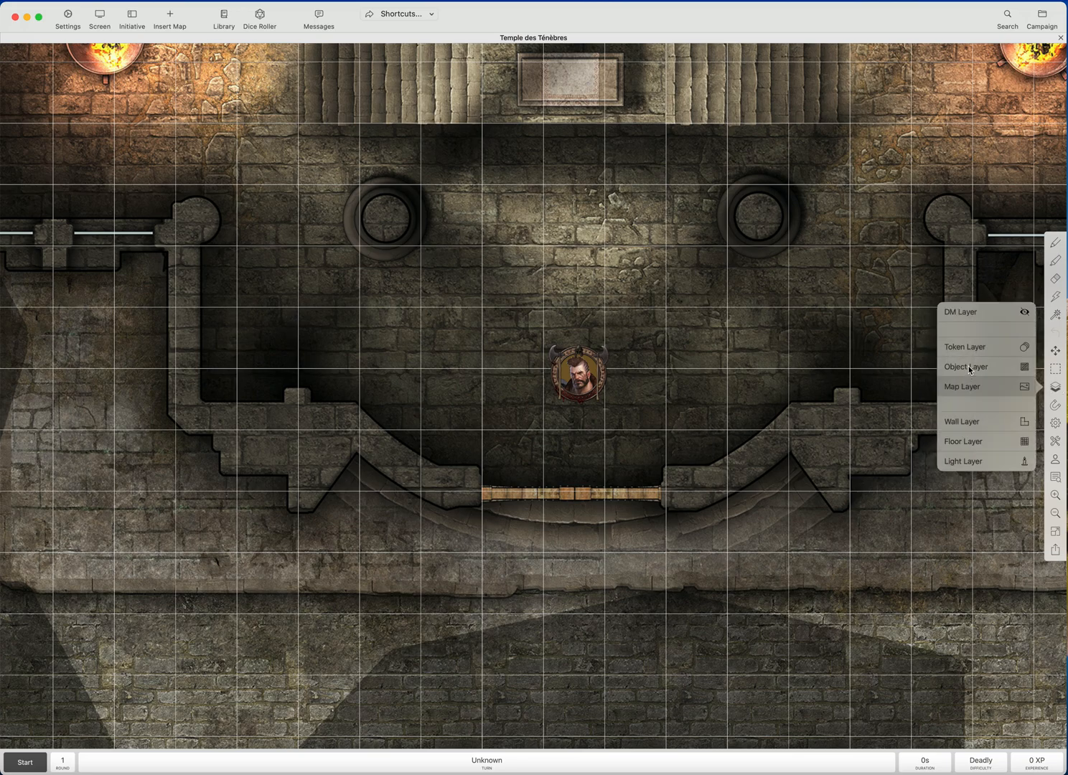
pyautogui.click(971, 368)
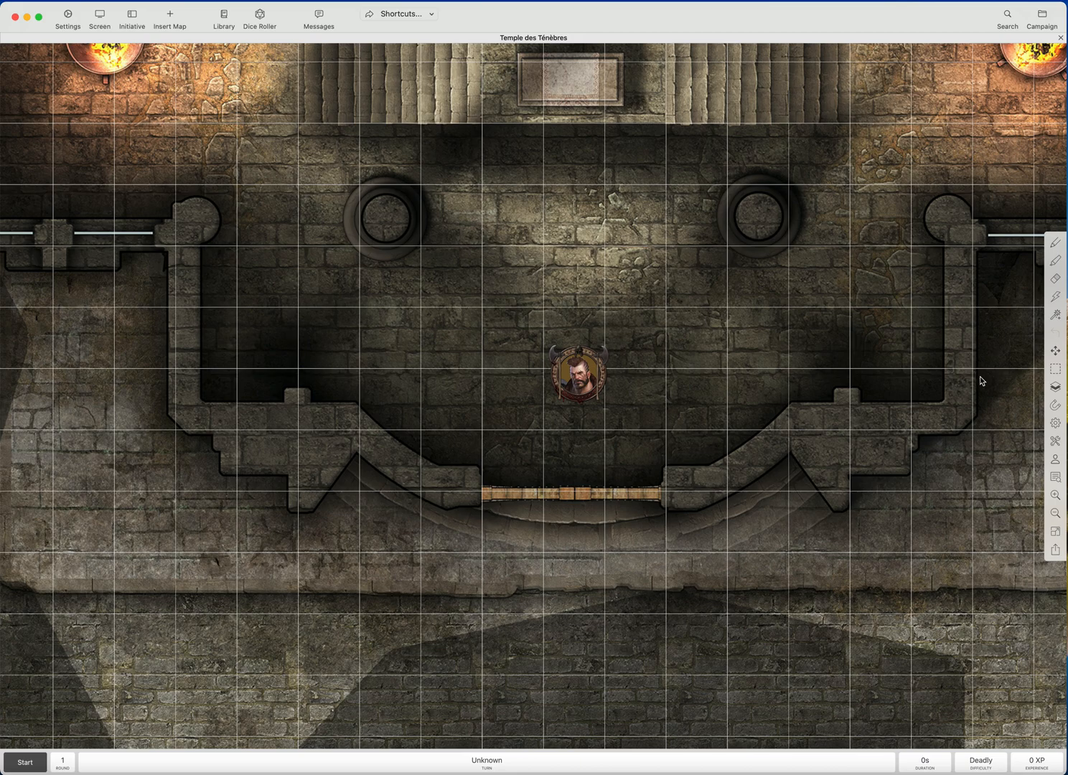
pyautogui.click(1055, 388)
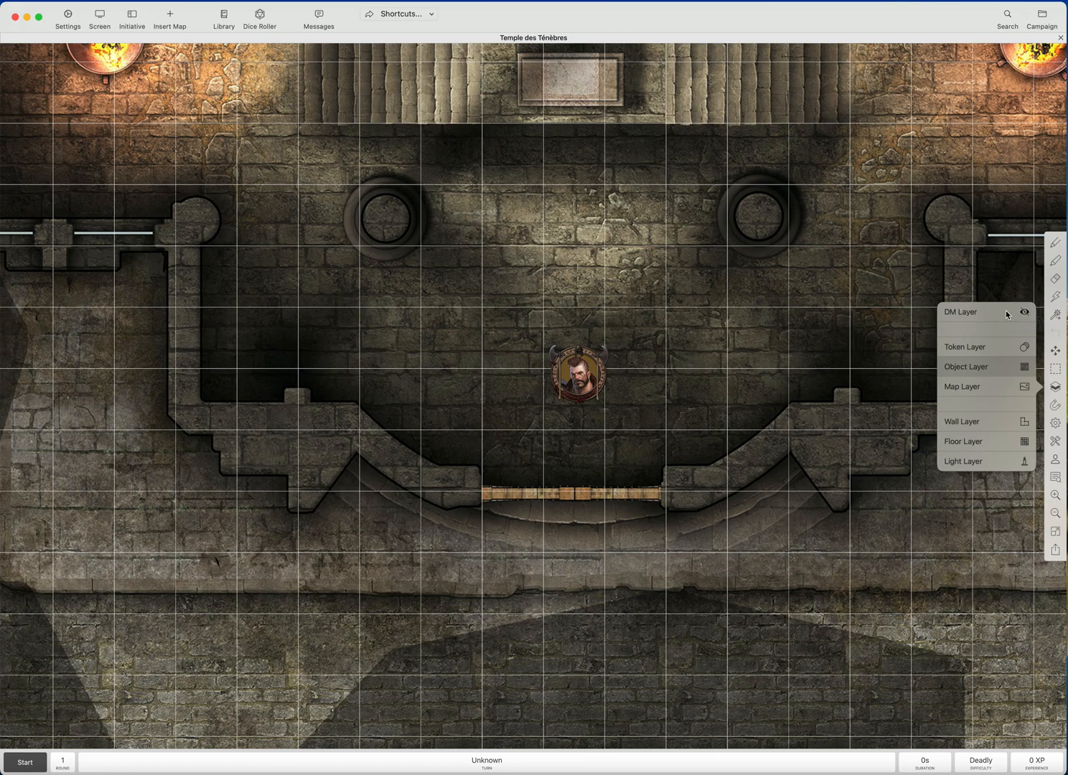
pyautogui.click(964, 312)
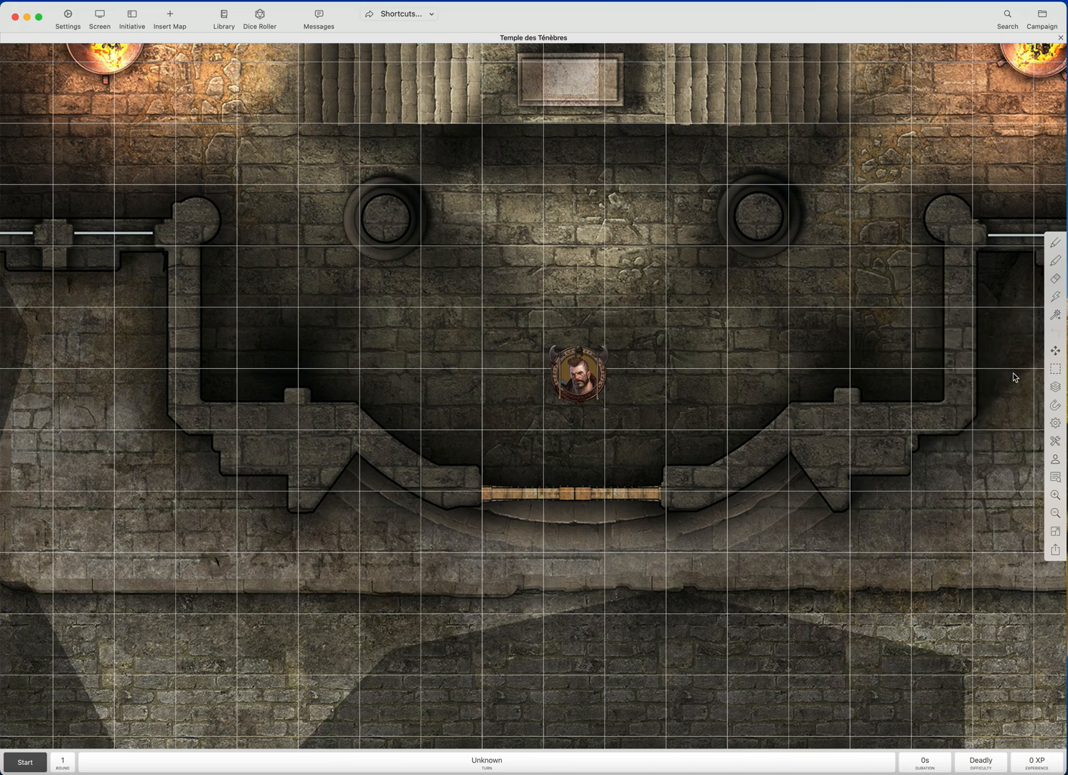
# Make the Wall Layer the active layer
pyautogui.click(1055, 387)
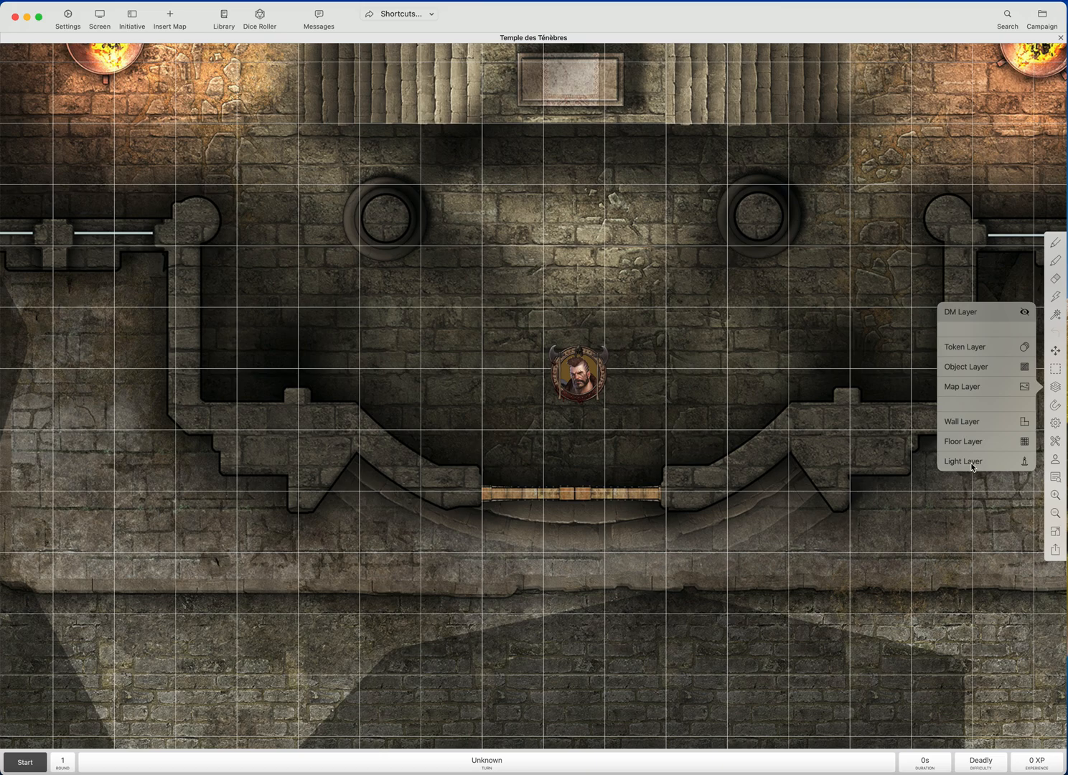
pyautogui.click(972, 424)
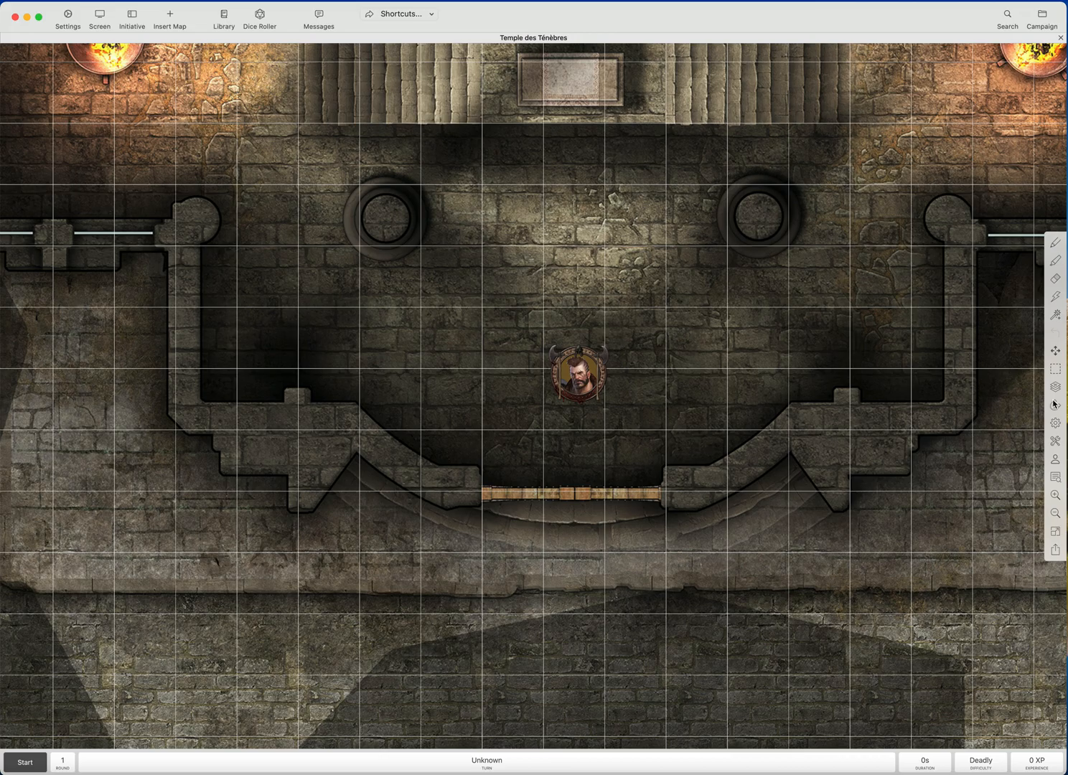
pyautogui.scroll(-2, 781, 381)
pyautogui.scroll(2, 764, 356)
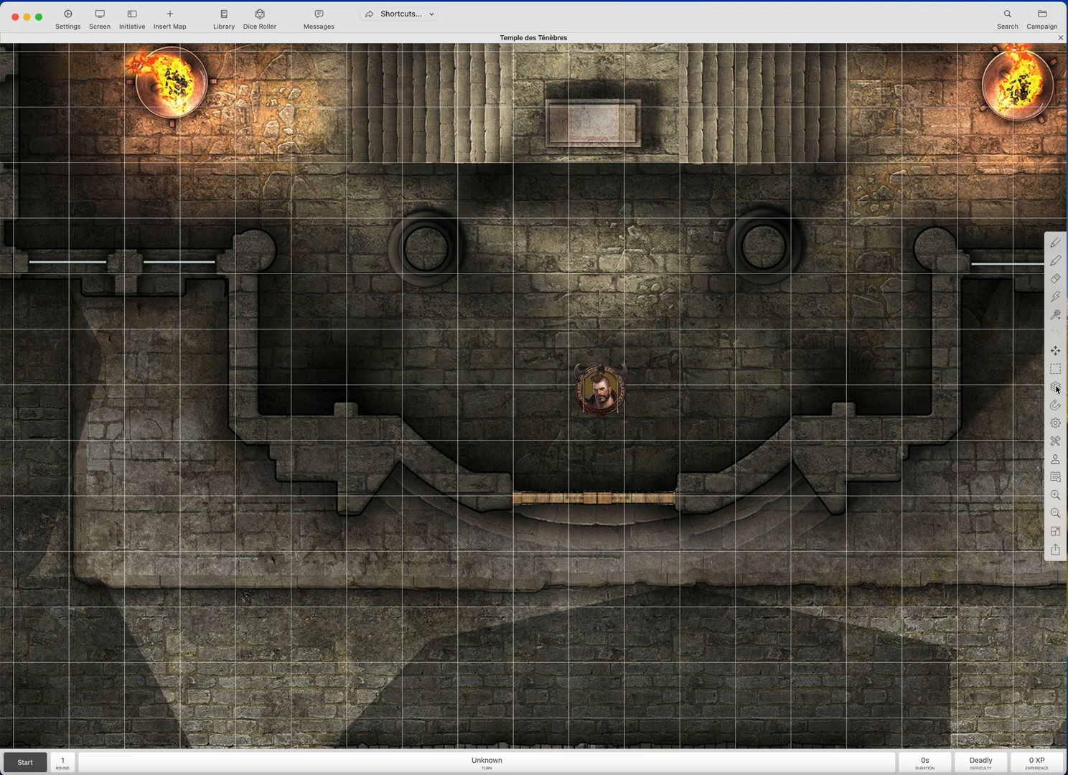
# Review the five wall types and the available drawing shapes of the wall drawing tool
pyautogui.click(1056, 244)
pyautogui.click(1056, 244)
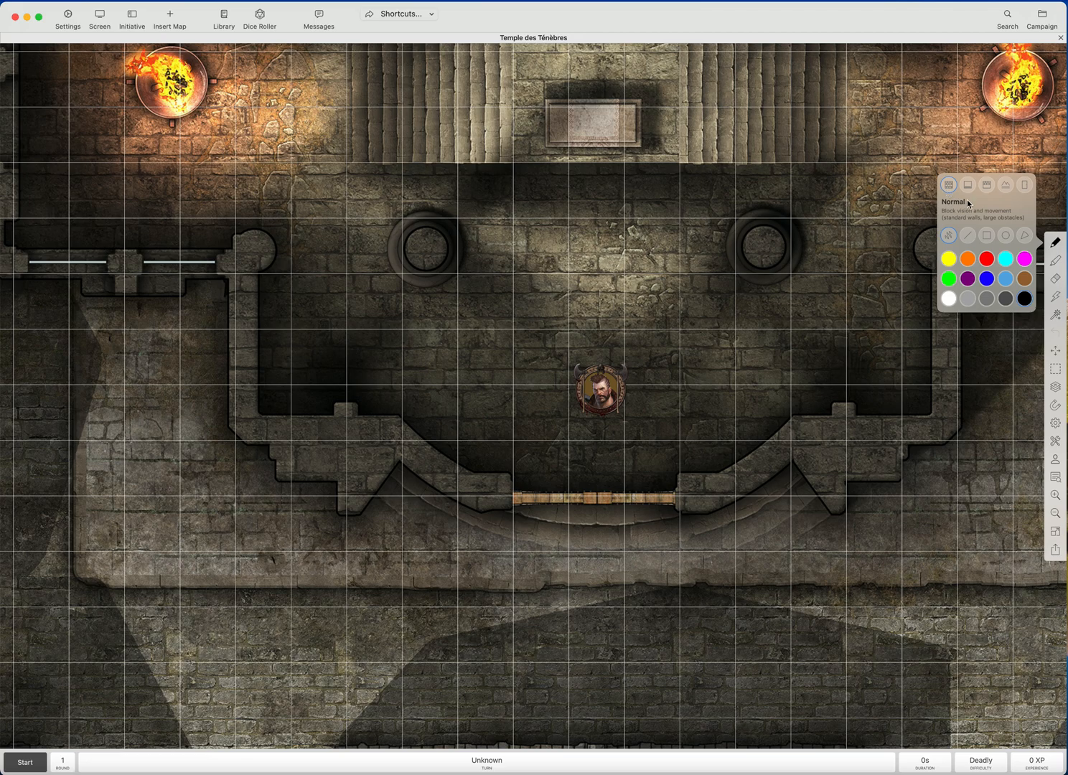
pyautogui.click(969, 185)
pyautogui.click(989, 185)
pyautogui.click(1008, 183)
pyautogui.click(1027, 186)
pyautogui.click(948, 186)
pyautogui.click(968, 237)
pyautogui.click(1025, 237)
pyautogui.click(1057, 248)
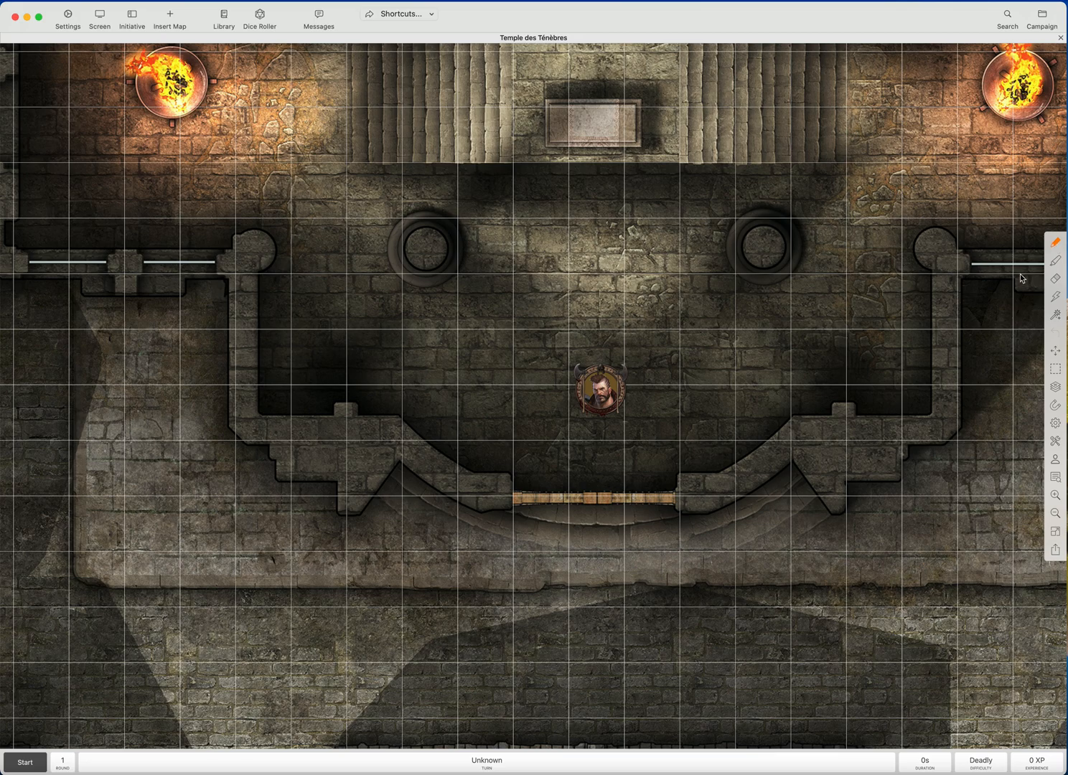
# Draw a Normal wall in line segments from the entrance door's east end along the eastern masonry to the first window of the east wing
pyautogui.click(1055, 244)
pyautogui.click(954, 191)
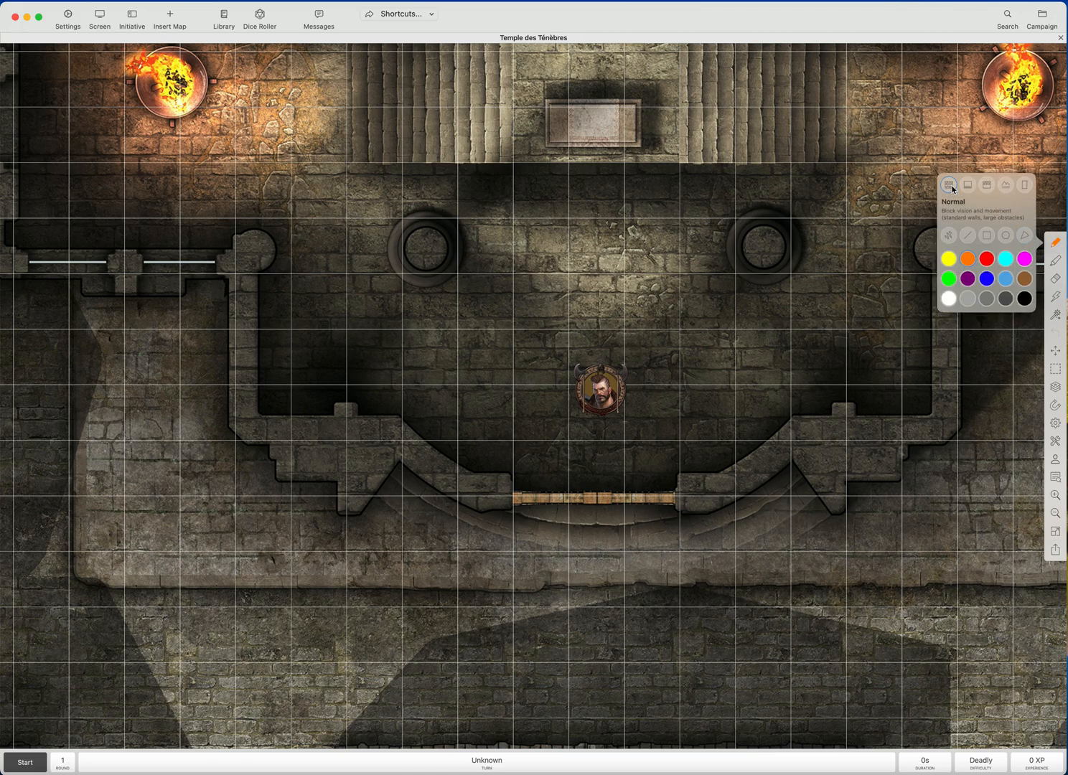
pyautogui.click(971, 236)
pyautogui.click(1057, 247)
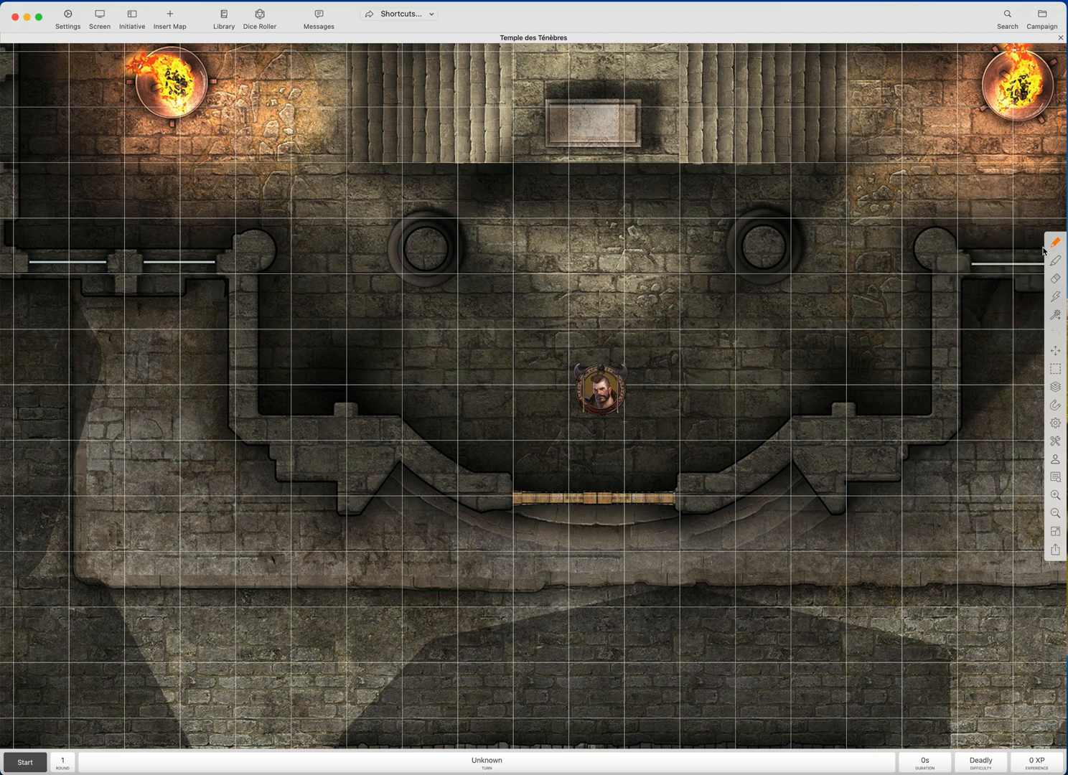
pyautogui.click(677, 501)
pyautogui.click(738, 486)
pyautogui.click(799, 438)
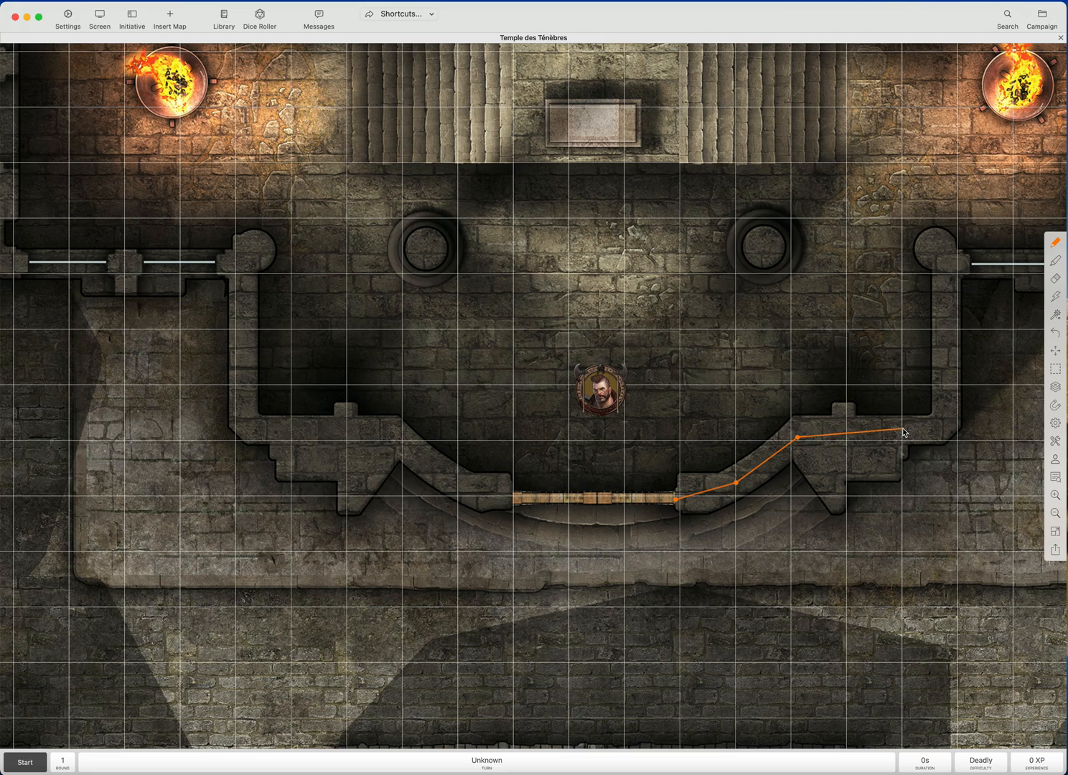
pyautogui.click(945, 425)
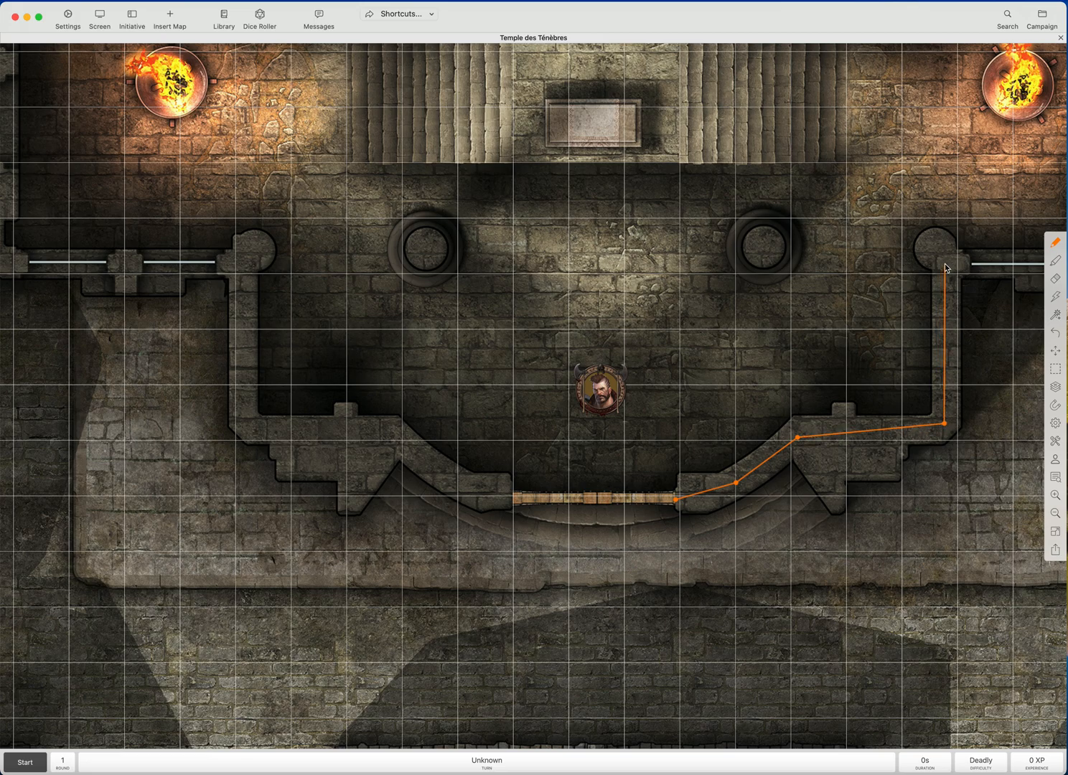
pyautogui.click(946, 265)
pyautogui.doubleClick(971, 265)
# Draw the matching Normal wall from the door's west end to the west wing's first window, including the pier between windows and the southwest corner
pyautogui.click(514, 500)
pyautogui.click(467, 492)
pyautogui.click(388, 433)
pyautogui.click(249, 427)
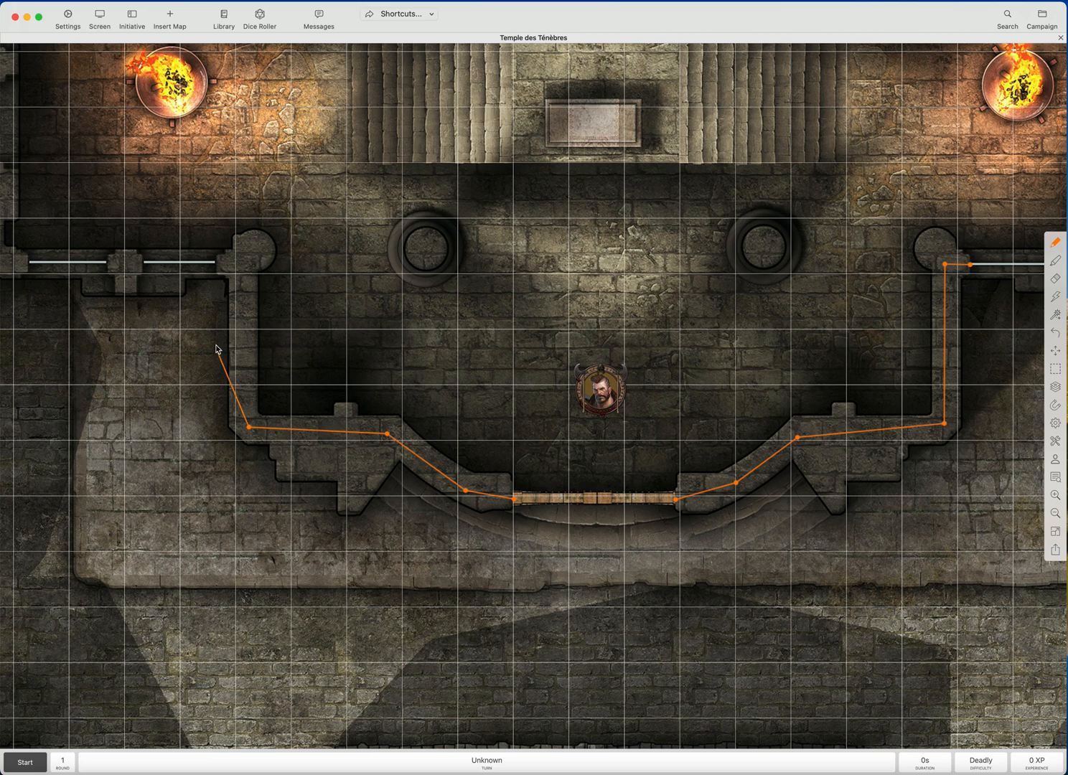
pyautogui.click(240, 264)
pyautogui.click(216, 263)
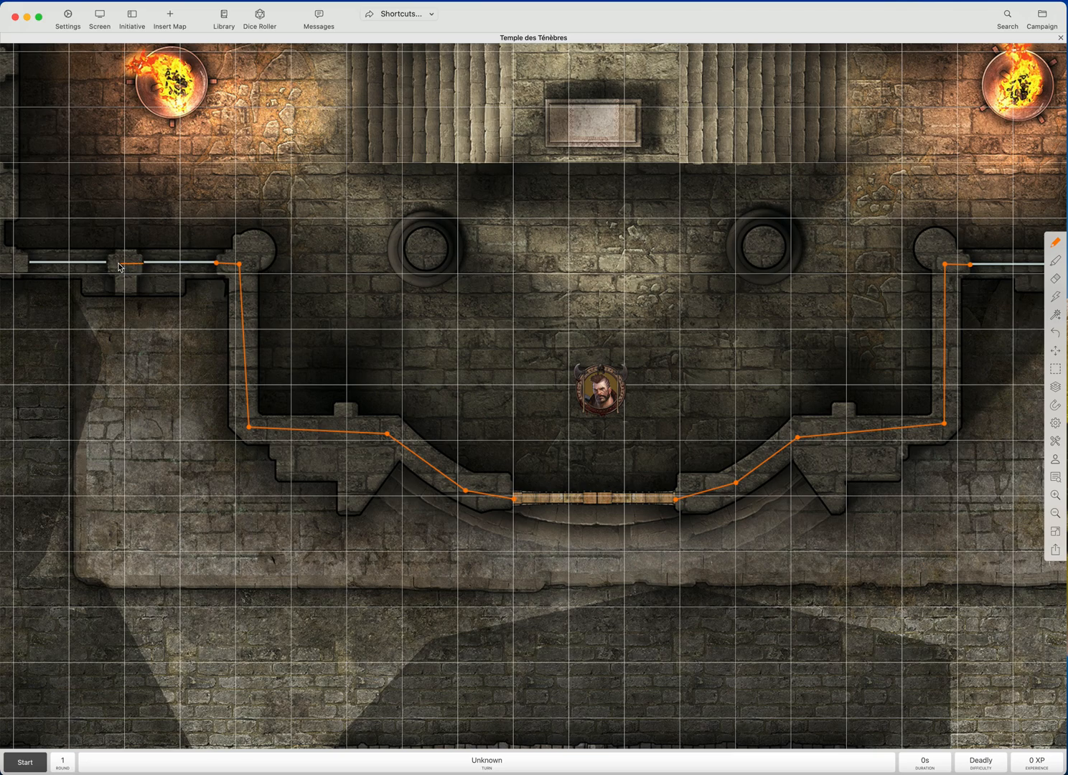
pyautogui.click(107, 264)
pyautogui.click(1055, 354)
# Draw Normal walls from the southwest corner up to the first west window and across the pier between the two west windows
pyautogui.scroll(-3, 737, 377)
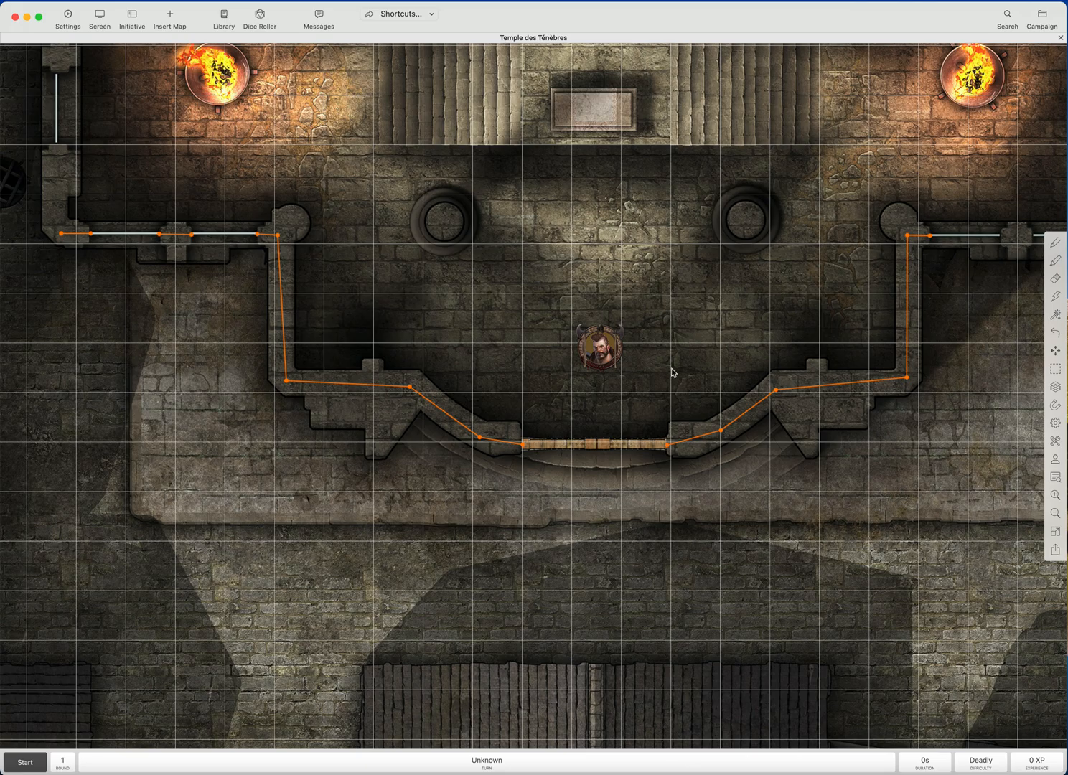
pyautogui.moveTo(640, 357); pyautogui.dragTo(740, 406)
pyautogui.hscroll(-5, 740, 406)
pyautogui.scroll(2, 740, 405)
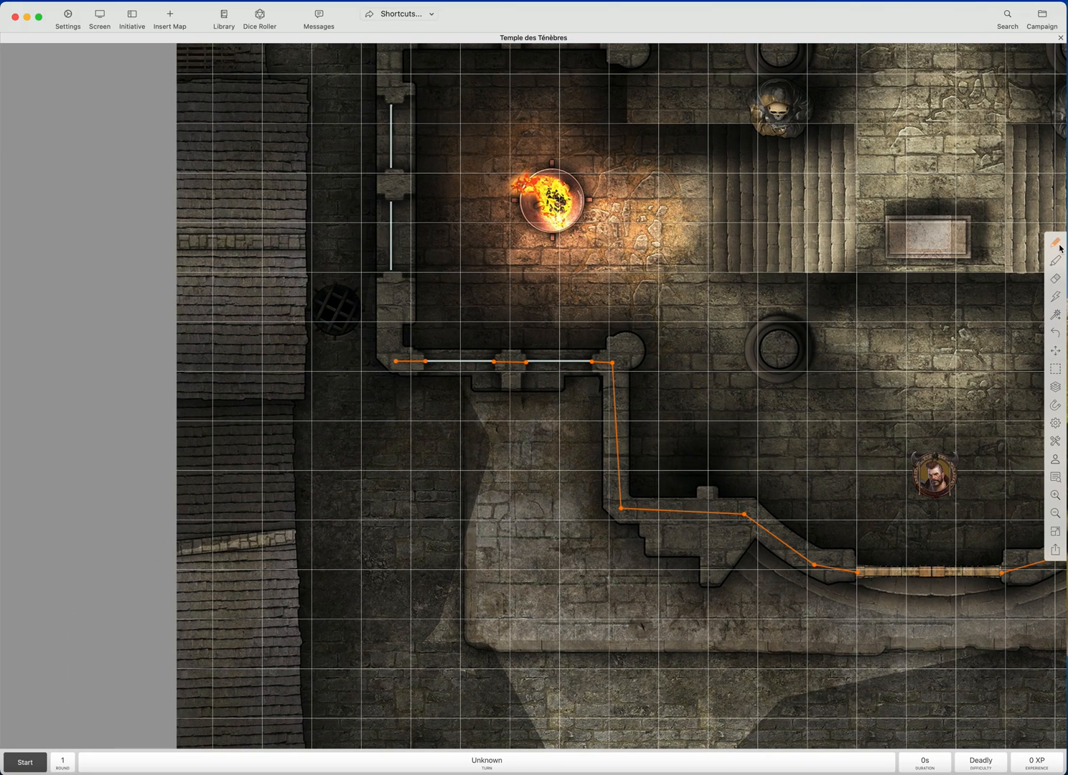
pyautogui.click(1055, 243)
pyautogui.moveTo(396, 362); pyautogui.dragTo(392, 287)
pyautogui.click(392, 275)
pyautogui.moveTo(391, 173); pyautogui.dragTo(392, 171)
pyautogui.click(1057, 354)
# Draw Normal walls across the pier between the east wing's south windows and around the southeast corner up to the east window
pyautogui.moveTo(963, 368); pyautogui.dragTo(528, 405)
pyautogui.moveTo(678, 376); pyautogui.dragTo(611, 363)
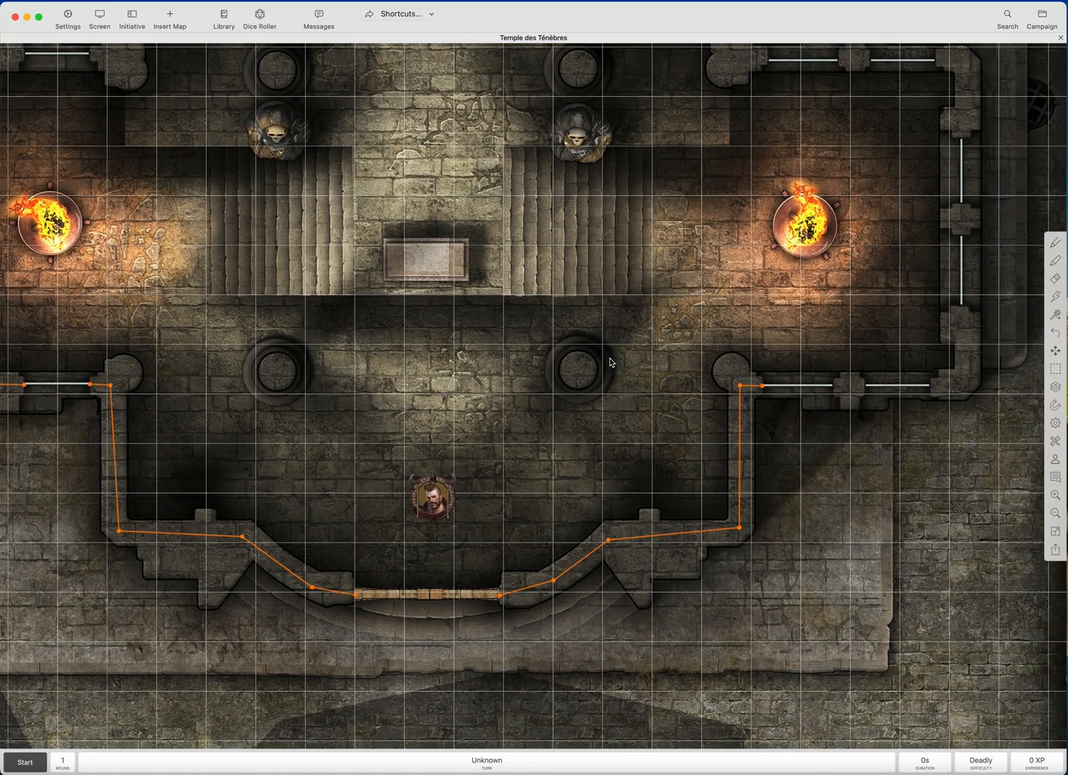
pyautogui.click(1055, 243)
pyautogui.moveTo(835, 387); pyautogui.dragTo(865, 387)
pyautogui.moveTo(963, 388); pyautogui.dragTo(962, 307)
pyautogui.click(1055, 351)
# Switch to the magenta wall type and draw it along the two windows in the east wing's south wall
pyautogui.click(1054, 249)
pyautogui.click(1055, 246)
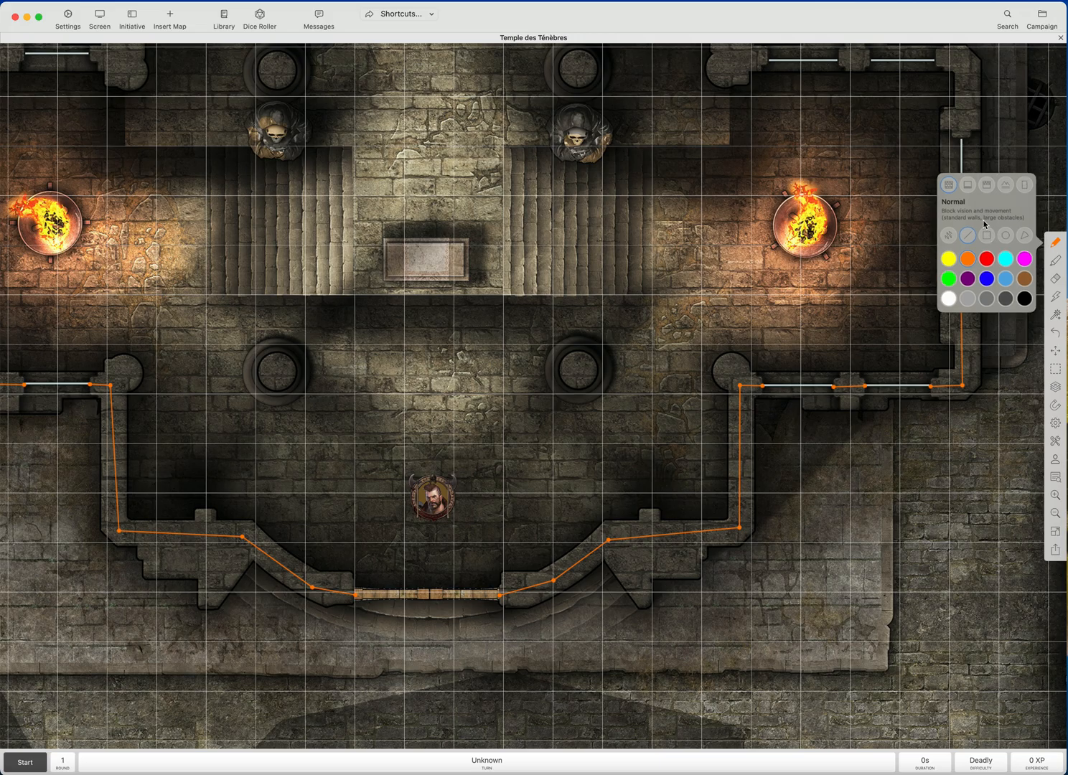
pyautogui.click(969, 186)
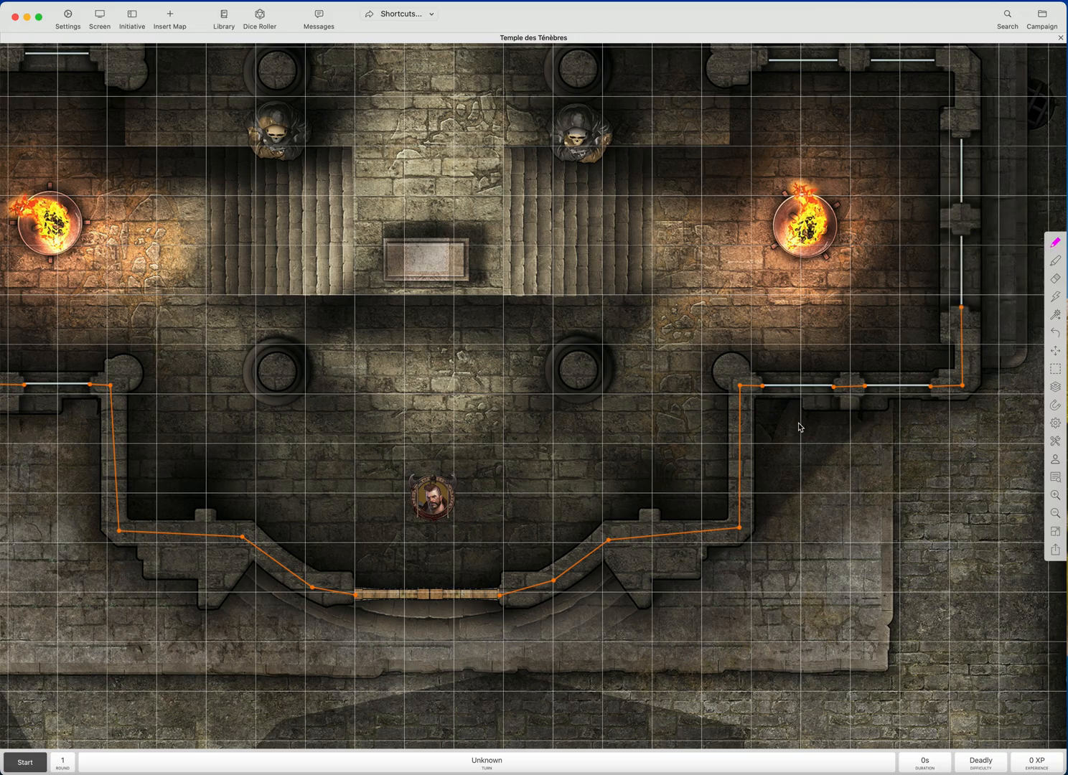
pyautogui.moveTo(765, 393); pyautogui.dragTo(931, 389)
pyautogui.click(1055, 351)
# Draw magenta wall segments along the two windows in the west wing's south wall
pyautogui.moveTo(571, 392); pyautogui.dragTo(912, 393)
pyautogui.click(1057, 244)
pyautogui.click(446, 389)
pyautogui.click(379, 387)
pyautogui.click(348, 389)
pyautogui.click(278, 387)
pyautogui.click(1055, 351)
# Draw a Door segment across the wooden entrance door, joining the ends of the east and west walls
pyautogui.moveTo(950, 470); pyautogui.dragTo(861, 328)
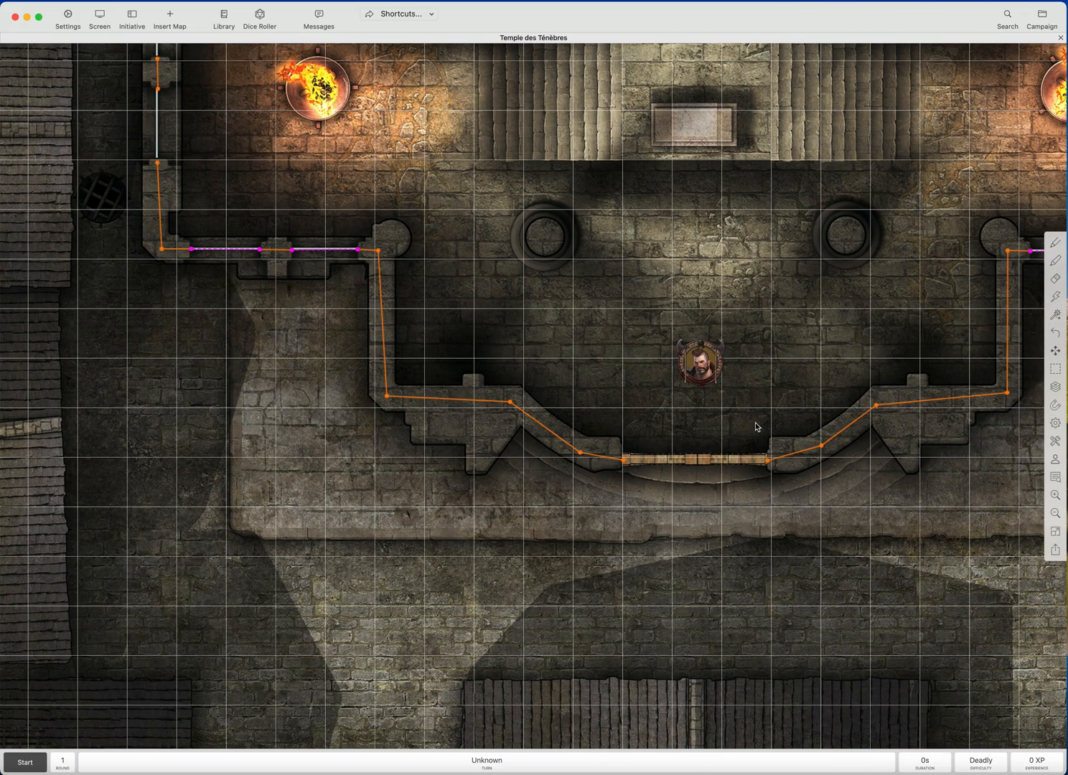
pyautogui.click(1055, 242)
pyautogui.click(1025, 186)
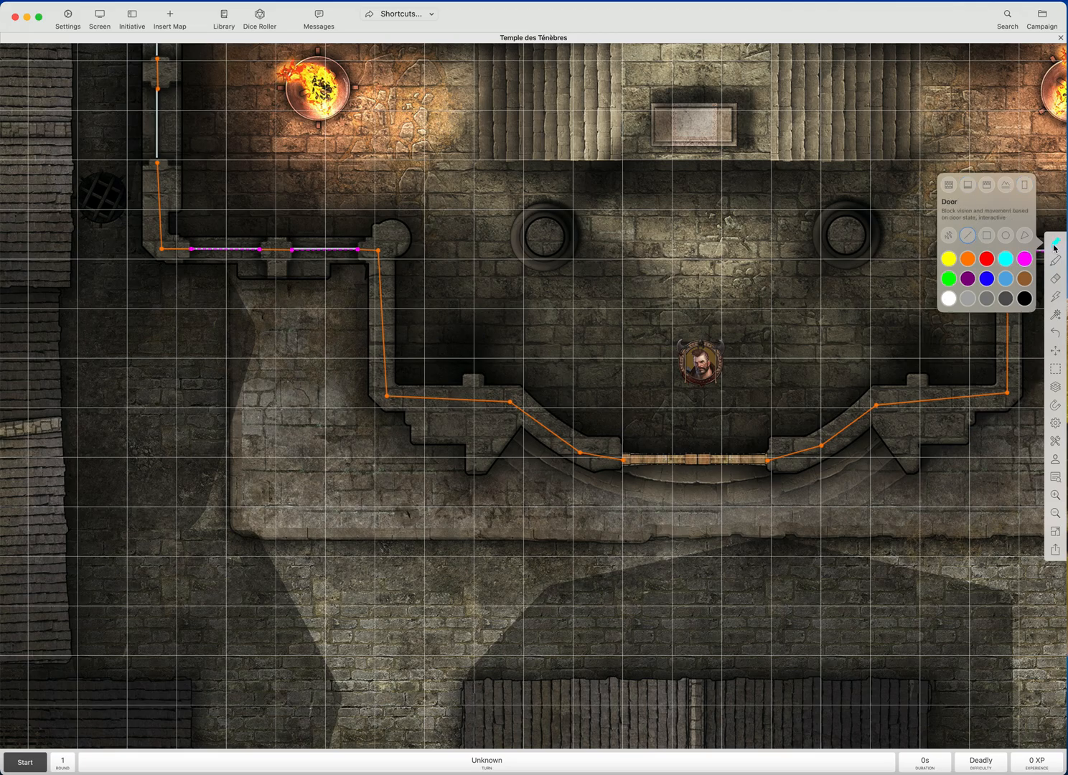
pyautogui.click(768, 461)
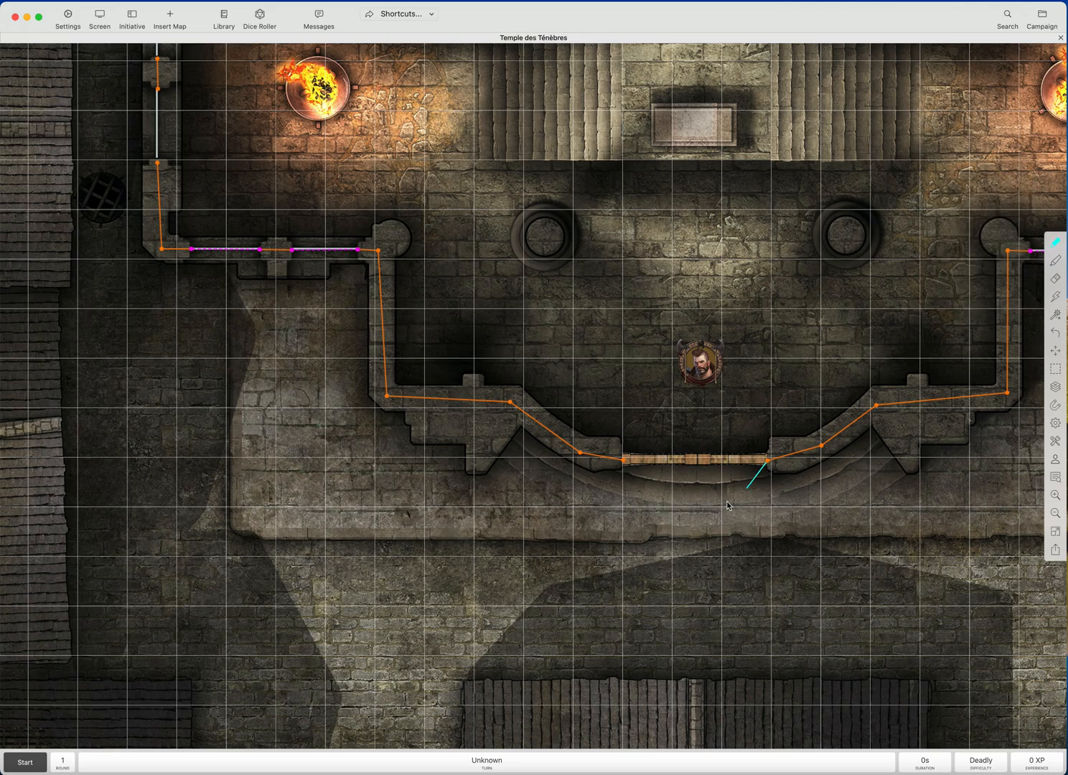
pyautogui.click(623, 460)
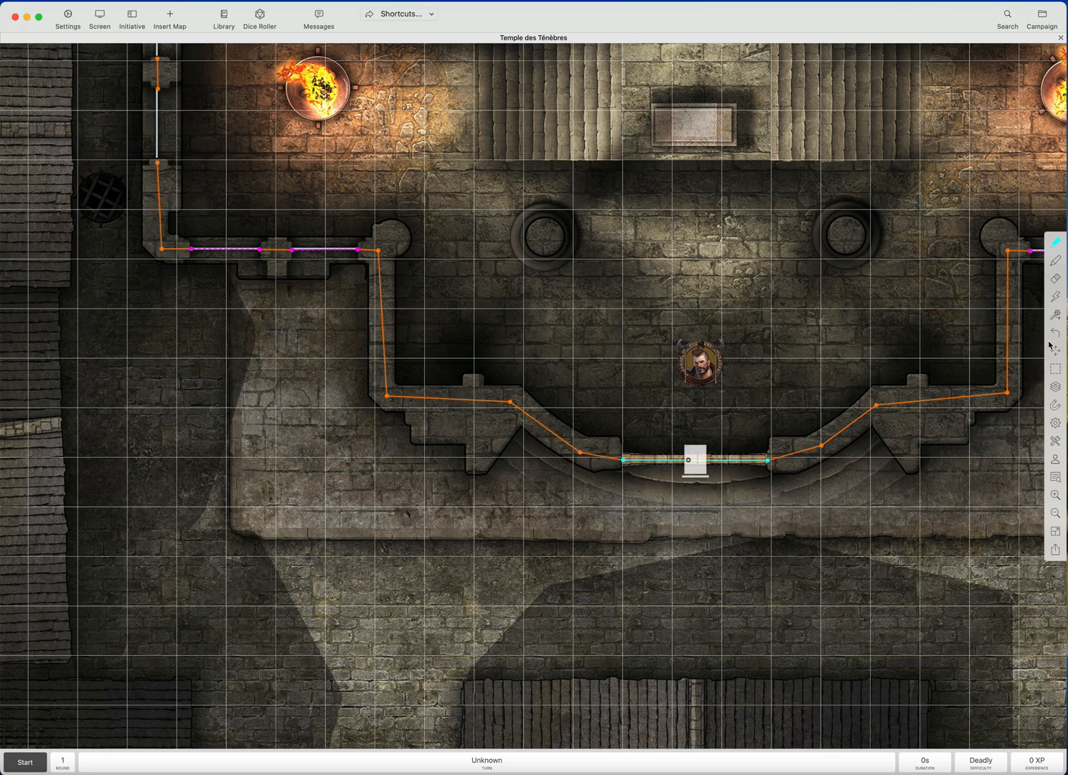
# Draw circular Terrain walls around the two round pillars between the altar and the entrance
pyautogui.click(1059, 246)
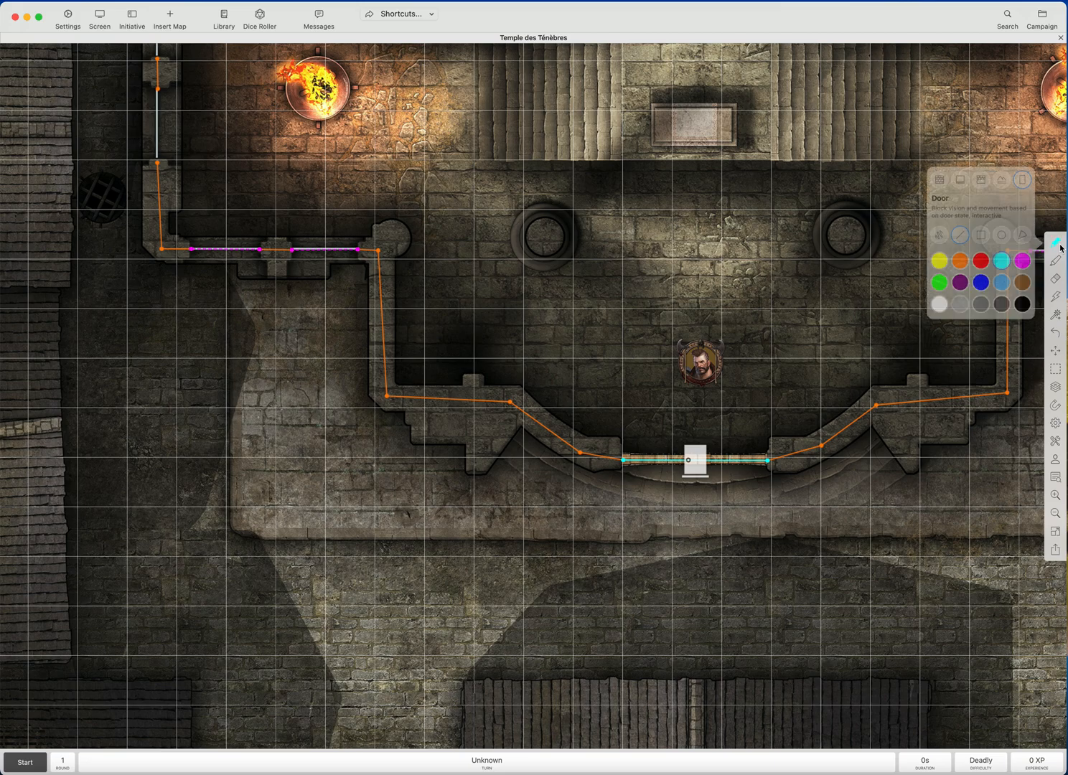
pyautogui.click(1008, 189)
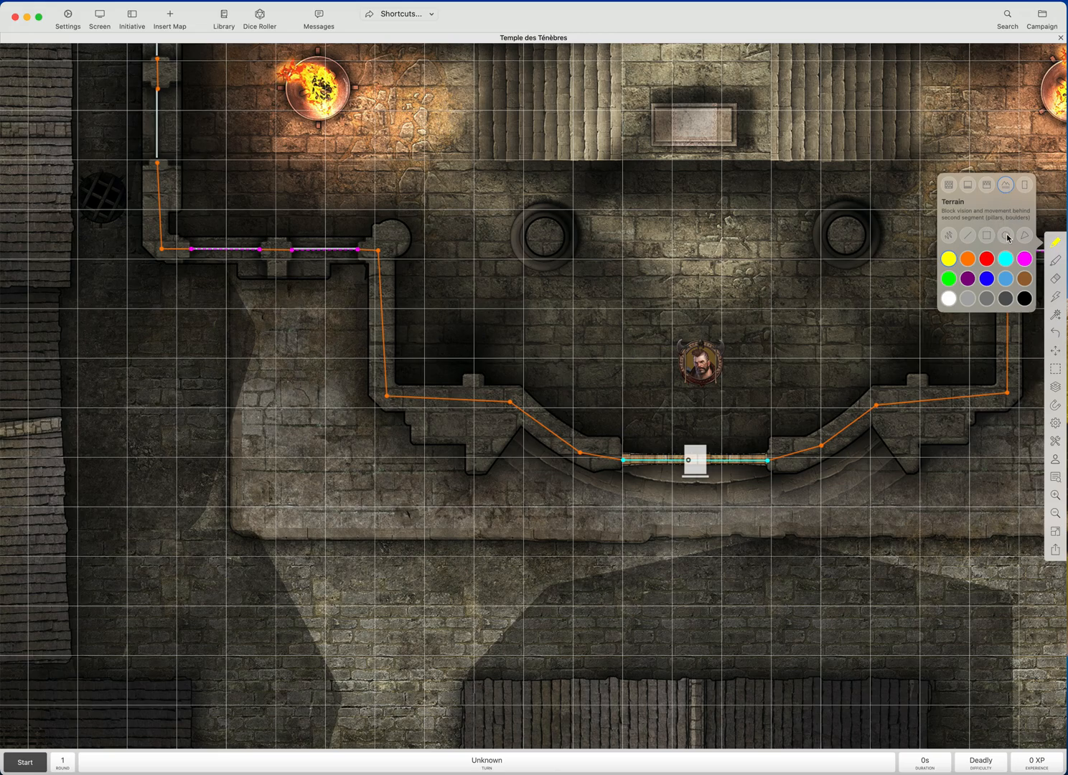
pyautogui.click(1056, 351)
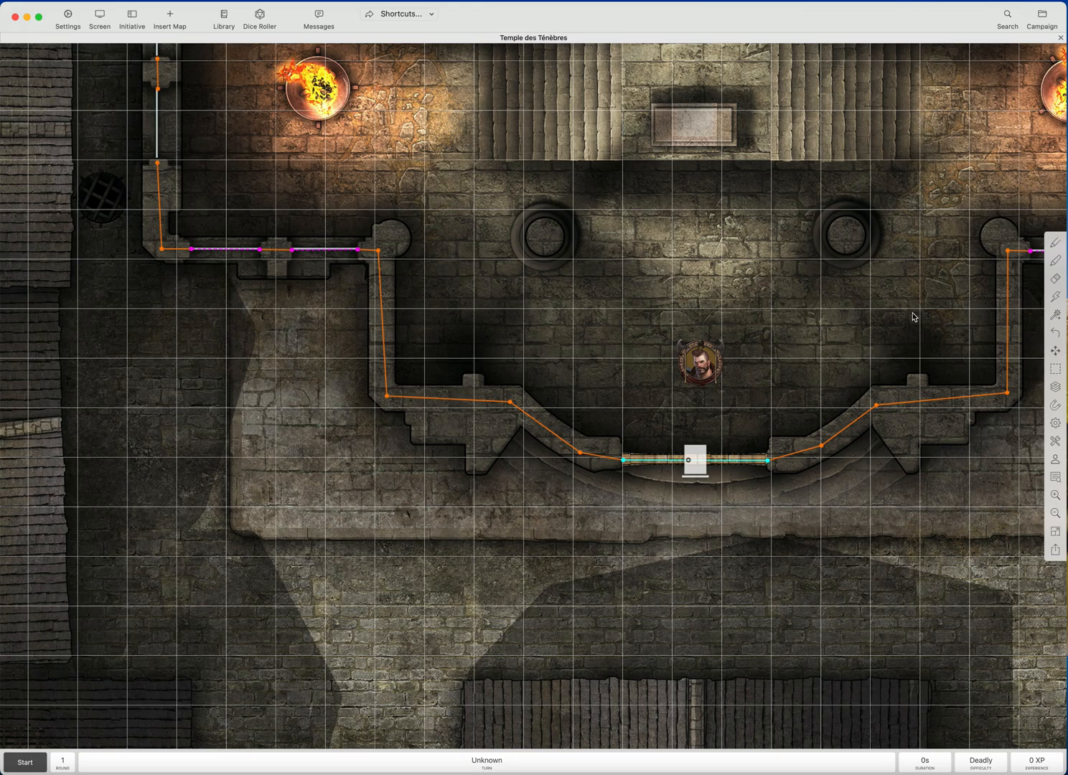
pyautogui.scroll(5, 787, 394)
pyautogui.scroll(-2, 679, 414)
pyautogui.hscroll(3, 680, 414)
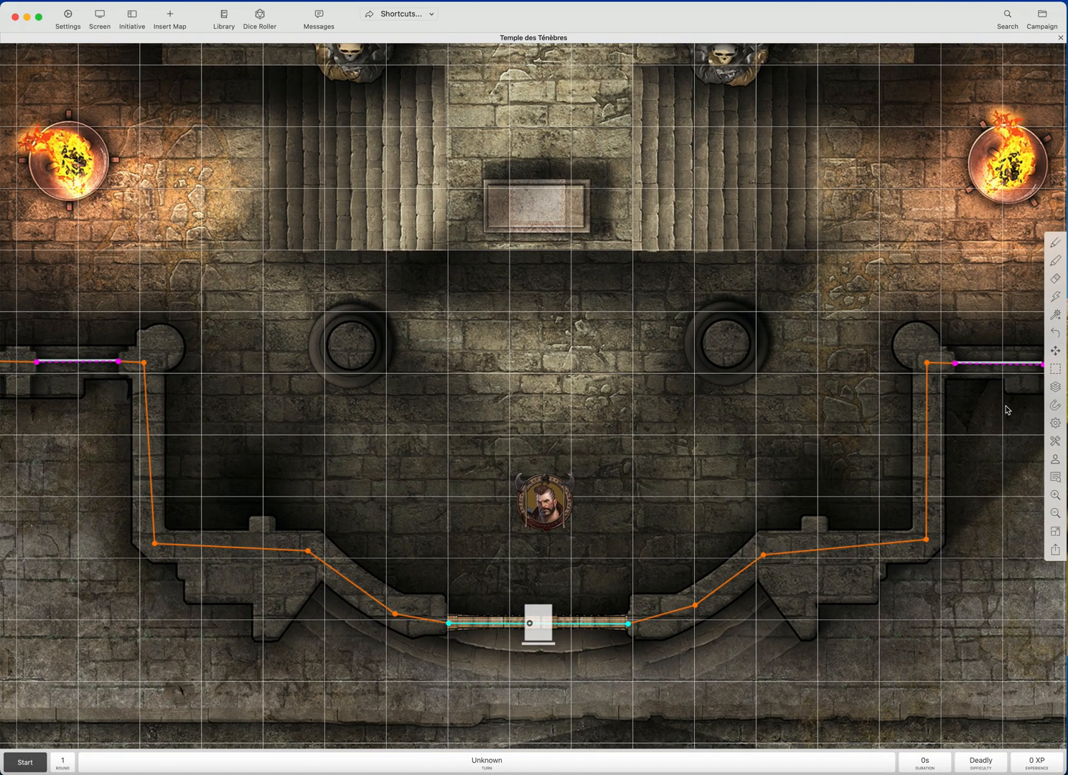
pyautogui.click(1055, 243)
pyautogui.moveTo(727, 348); pyautogui.dragTo(744, 379)
pyautogui.click(745, 380)
pyautogui.moveTo(359, 369); pyautogui.dragTo(366, 387)
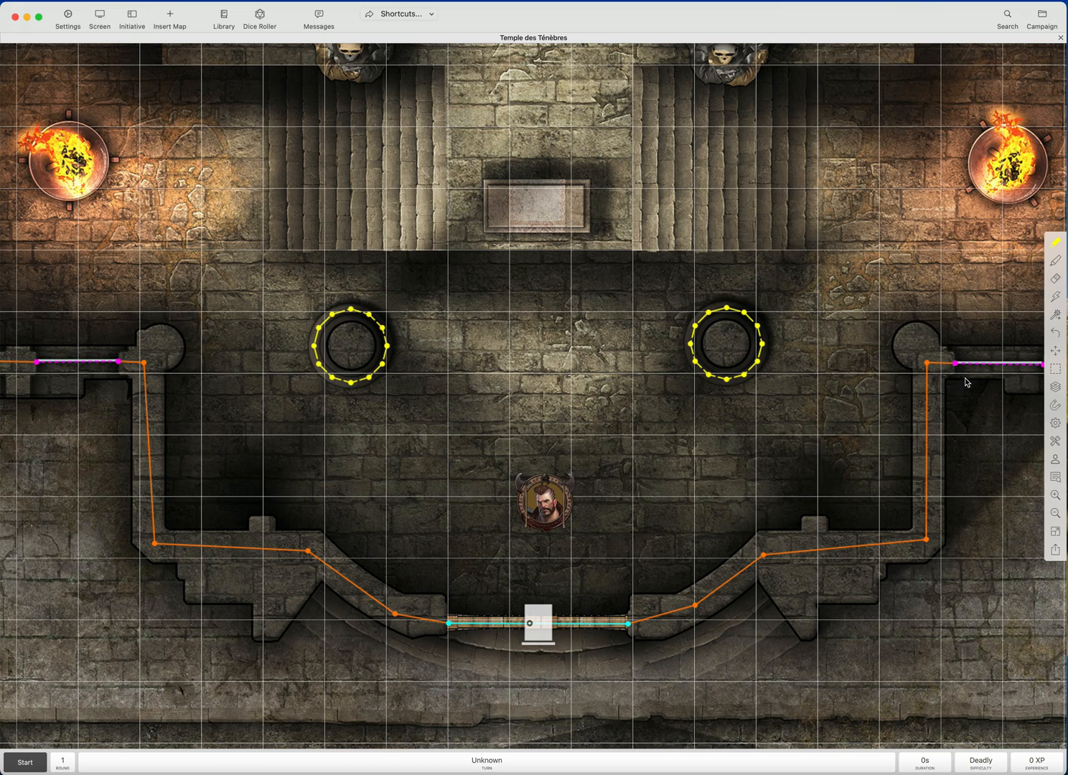
# Switch to the dashed purple wall type and draw a straight segment between the two round pillars
pyautogui.click(1056, 246)
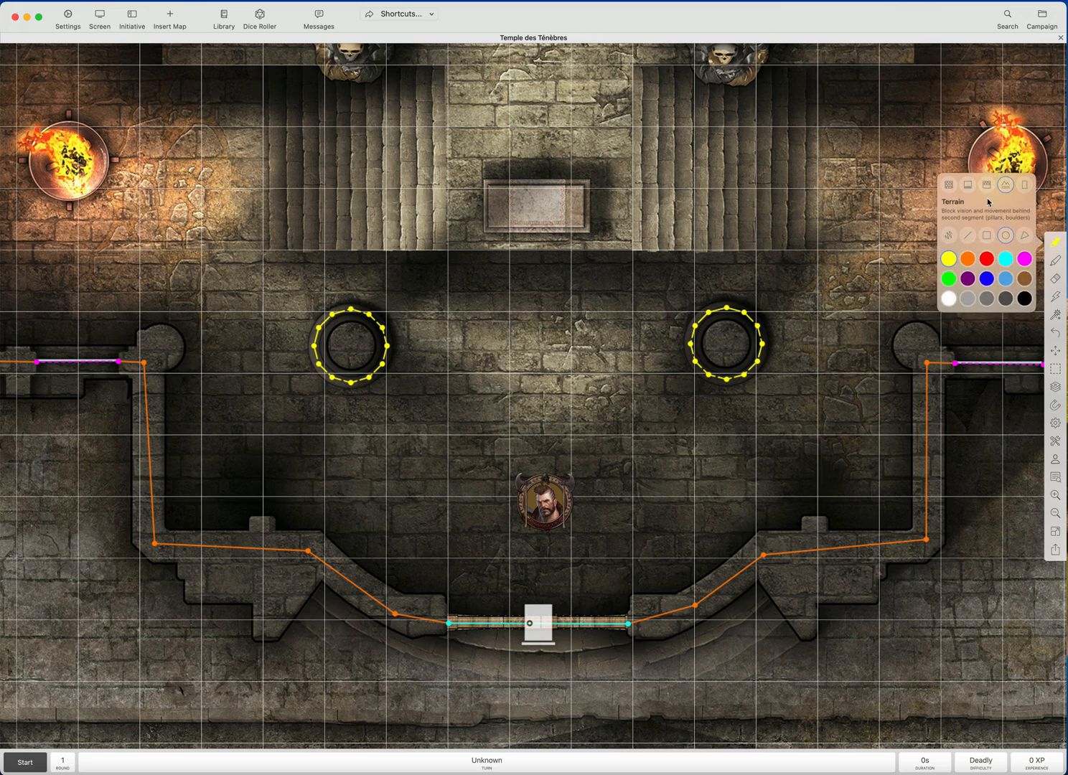
pyautogui.click(987, 186)
pyautogui.click(967, 237)
pyautogui.click(1060, 246)
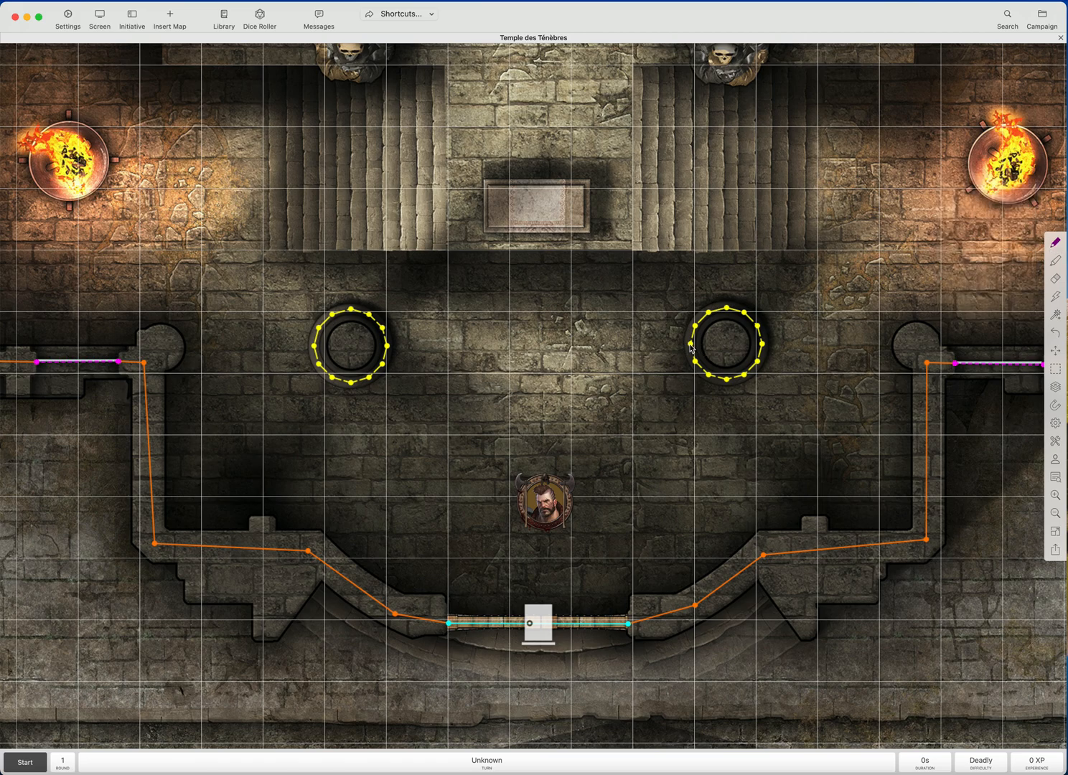
pyautogui.moveTo(693, 349)
pyautogui.mouseDown()
pyautogui.moveTo(607, 388)
pyautogui.moveTo(405, 364)
pyautogui.moveTo(388, 348)
pyautogui.mouseUp()
# Hide the map's grid
pyautogui.scroll(-5, 623, 425)
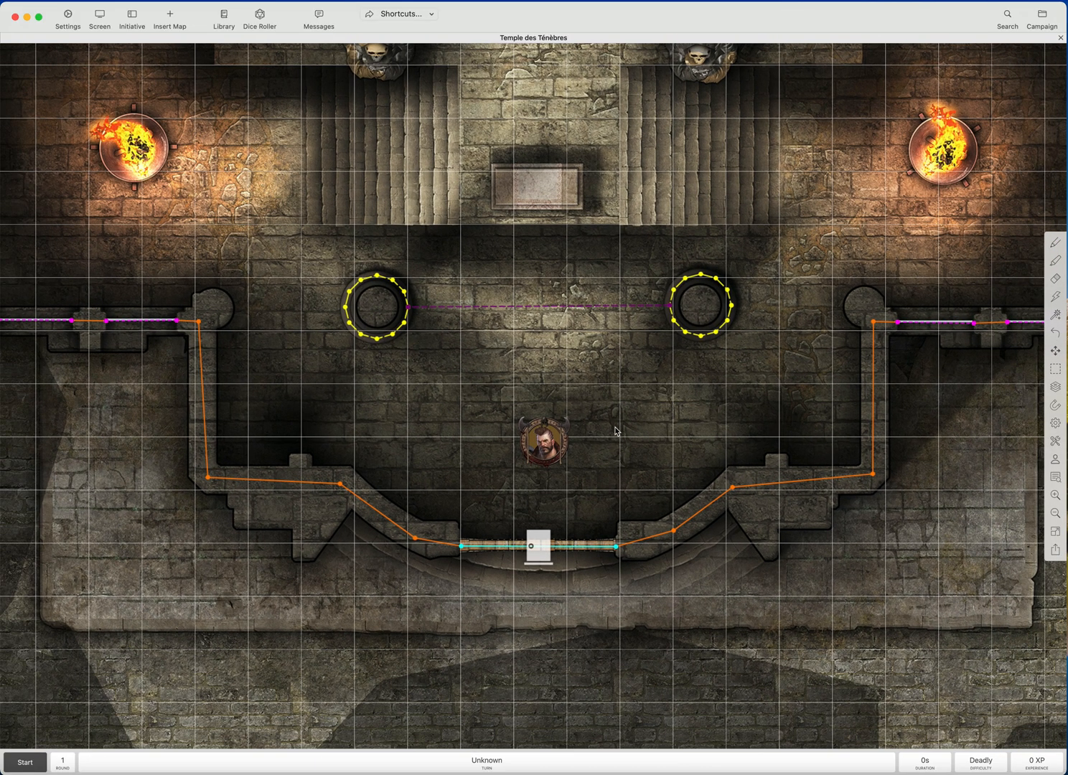
pyautogui.moveTo(653, 397); pyautogui.dragTo(640, 422)
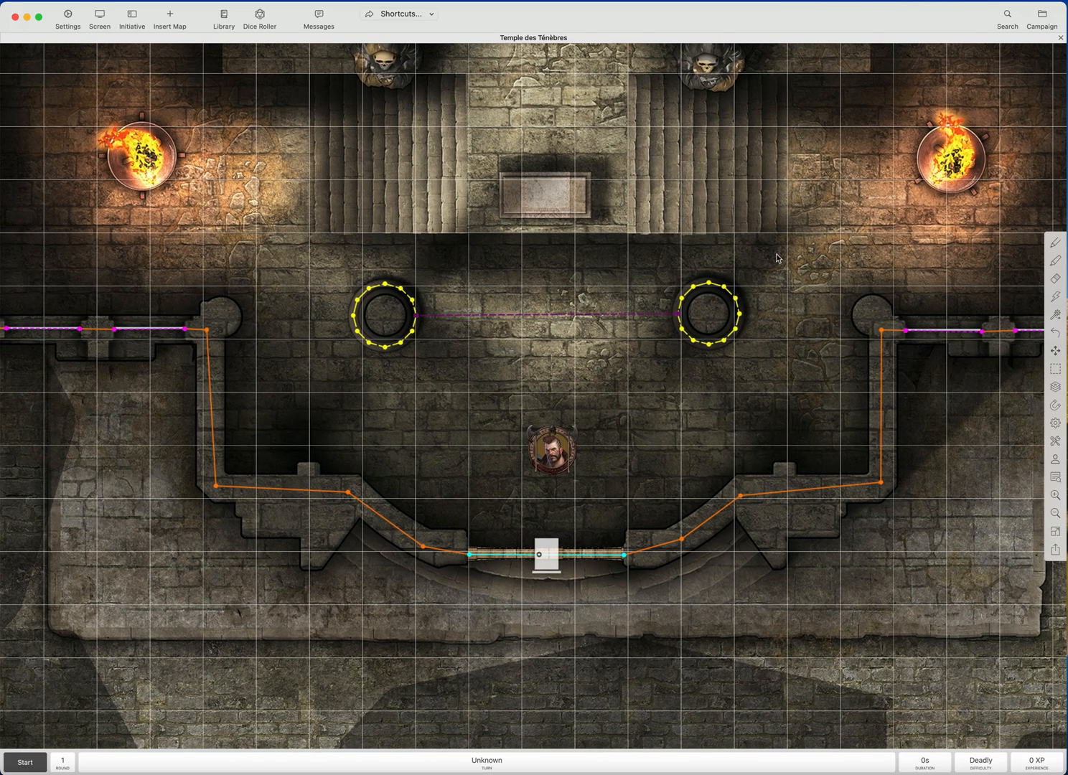
pyautogui.scroll(-2, 523, 386)
pyautogui.moveTo(552, 365); pyautogui.dragTo(539, 386)
pyautogui.scroll(-2, 541, 384)
pyautogui.moveTo(603, 369); pyautogui.dragTo(596, 392)
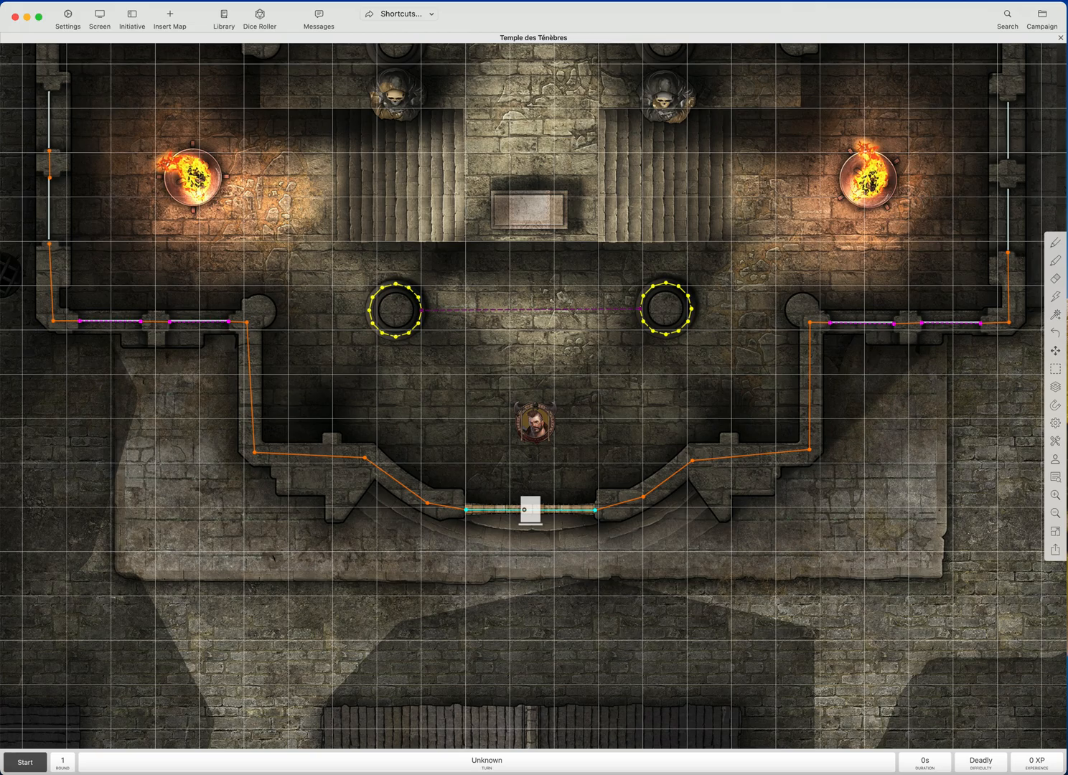
pyautogui.click(1056, 424)
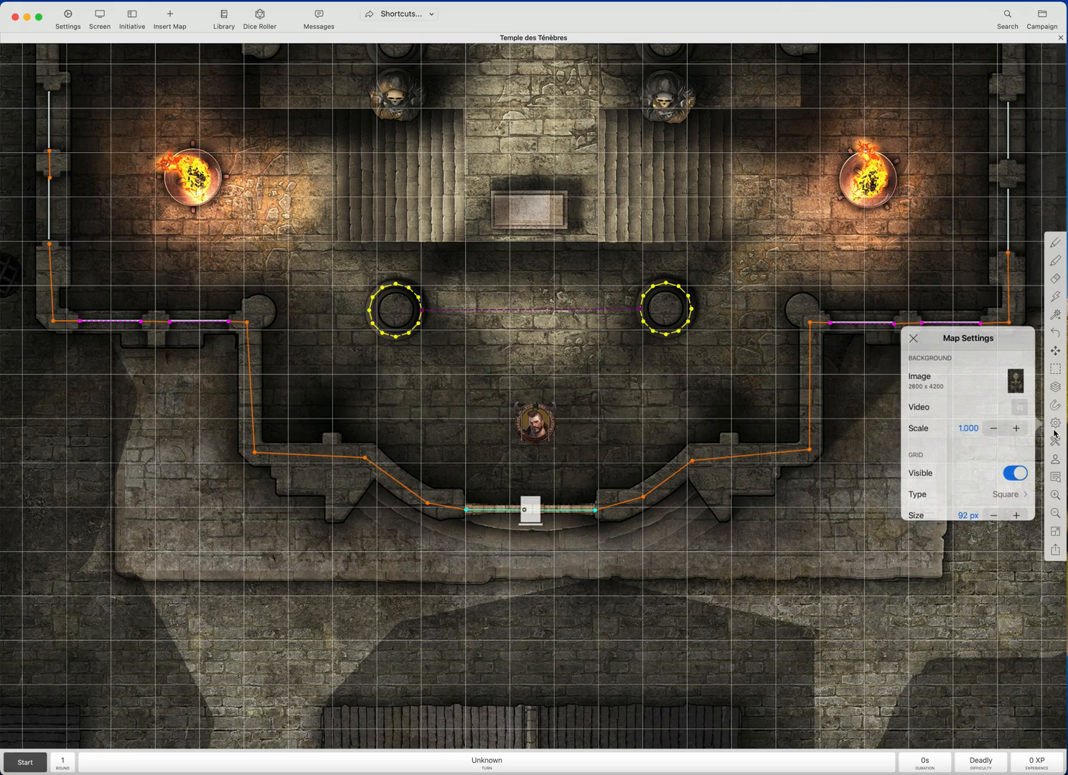
pyautogui.scroll(-2, 1002, 460)
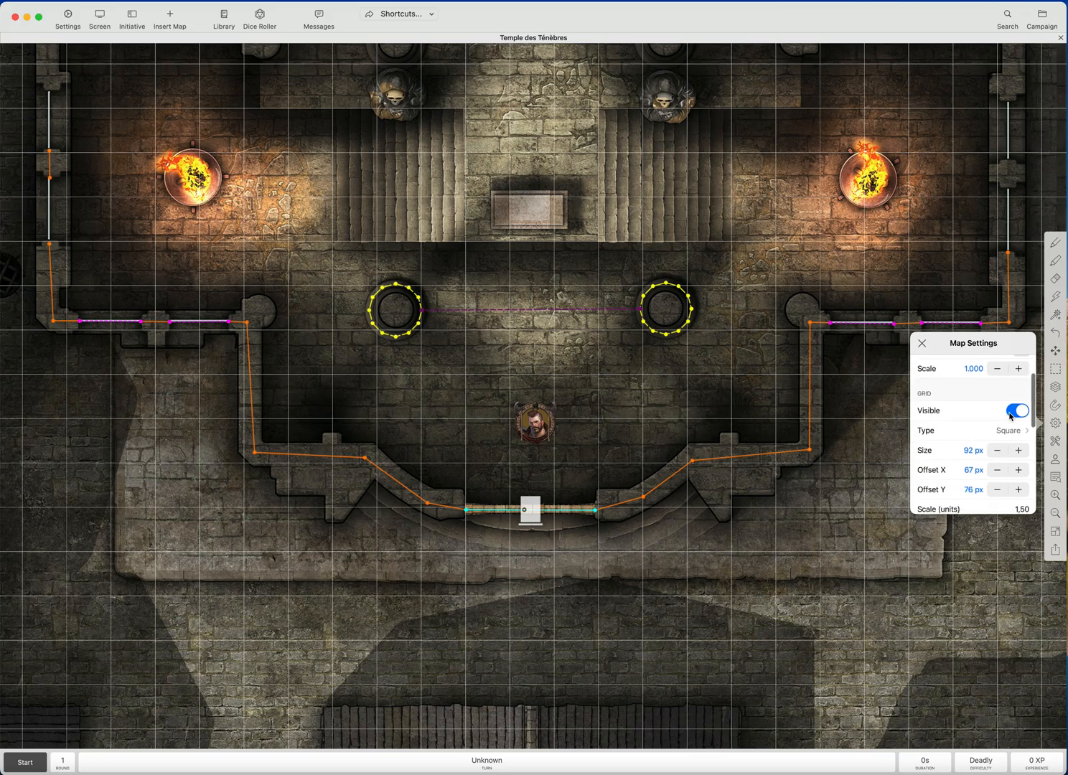
pyautogui.click(1011, 415)
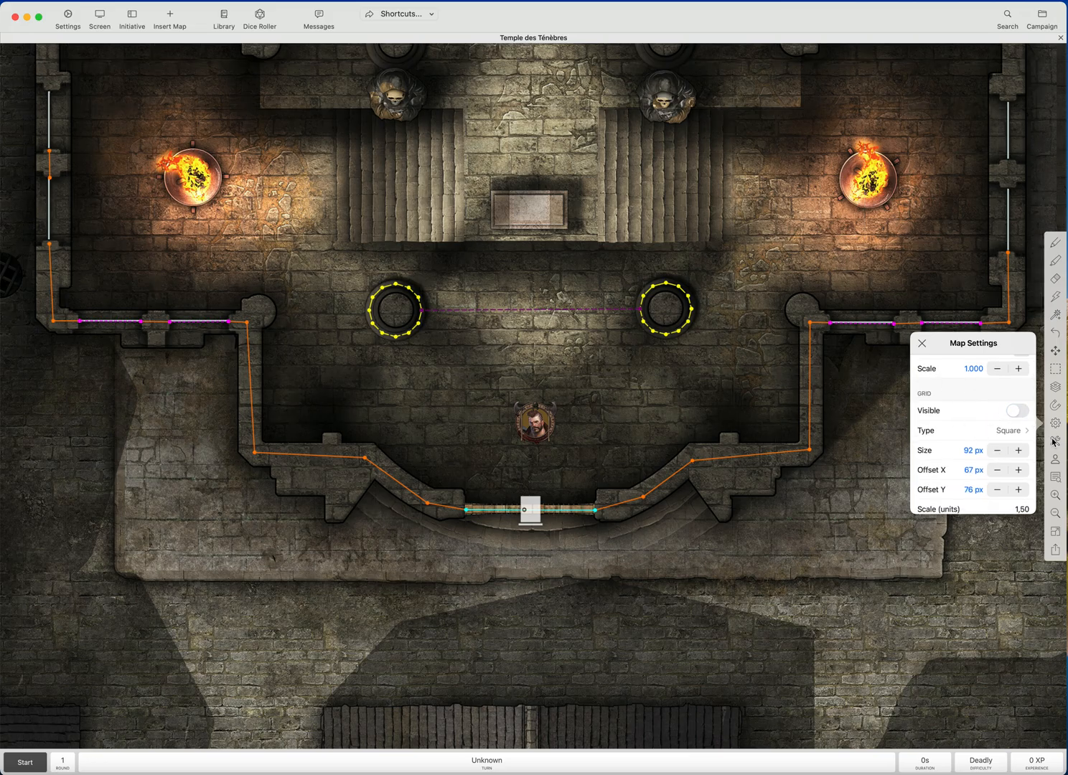
pyautogui.click(890, 439)
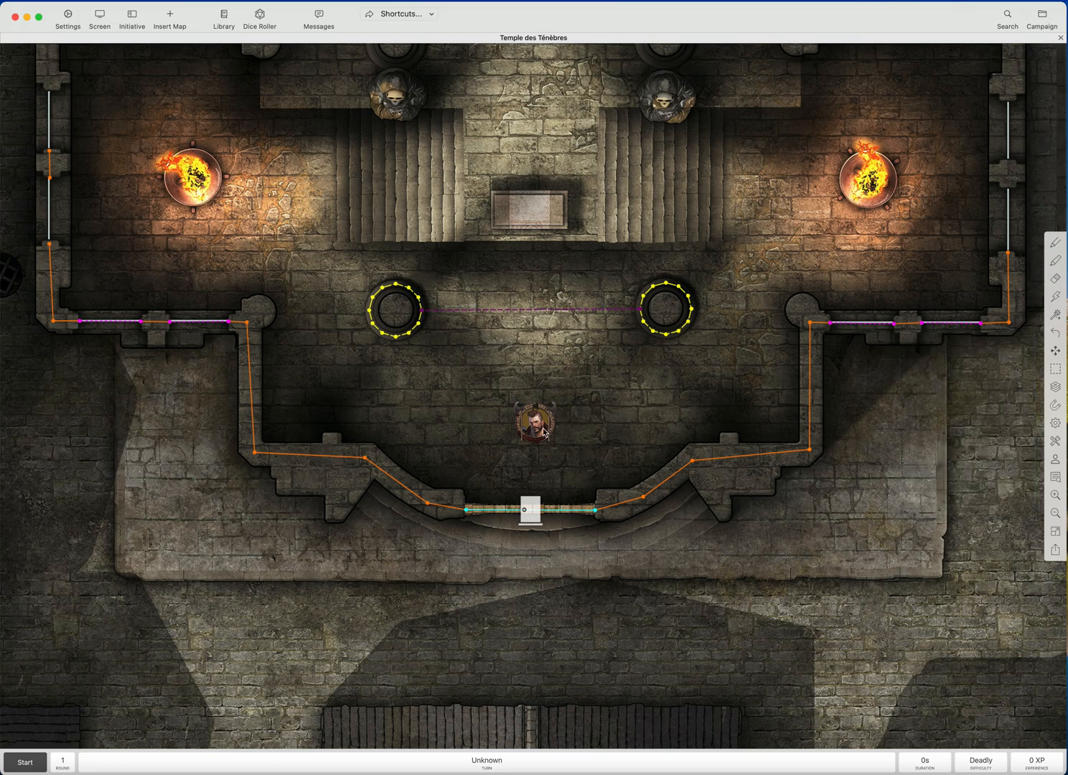
# Move the character token out of the temple onto the ground in front of the entrance door
pyautogui.scroll(2, 545, 433)
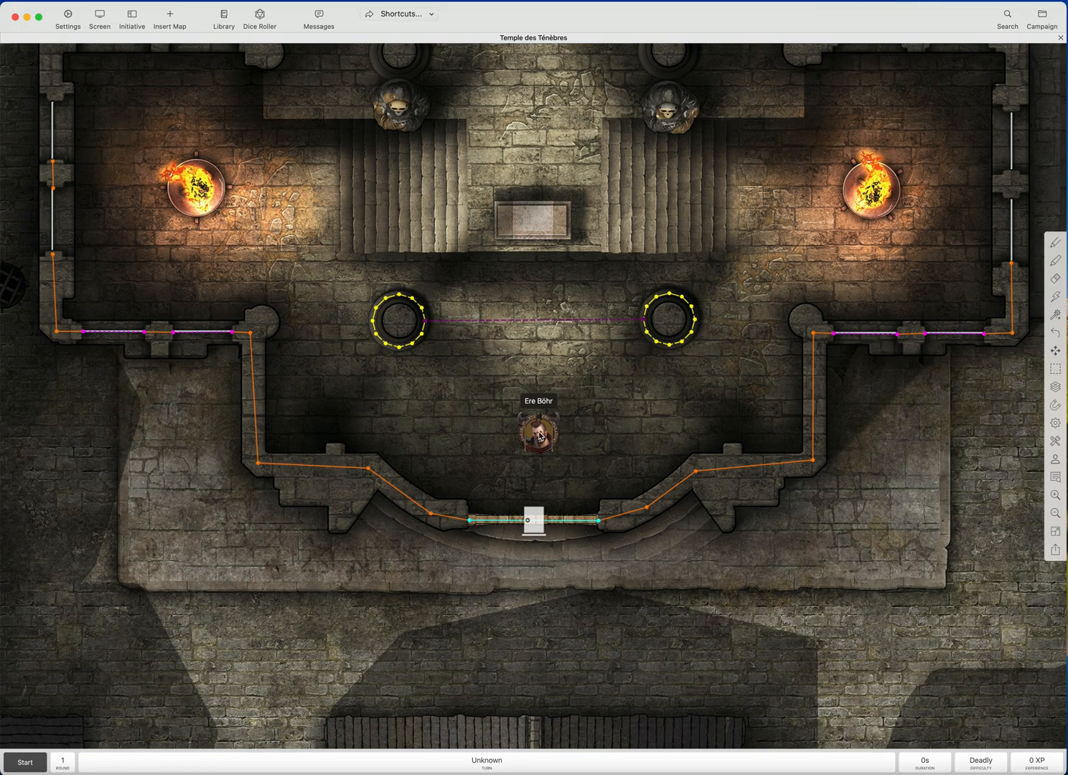
pyautogui.moveTo(561, 436); pyautogui.dragTo(566, 579)
pyautogui.scroll(-5, 558, 474)
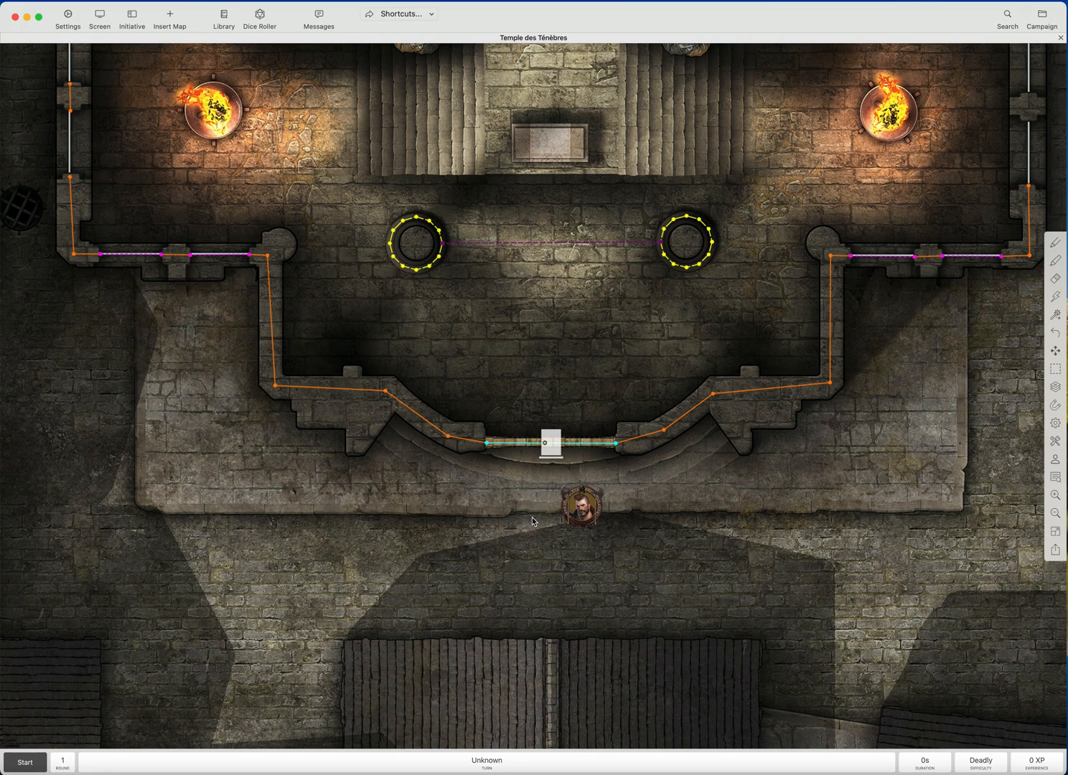
pyautogui.hscroll(6, 582, 510)
pyautogui.hscroll(-5, 576, 516)
pyautogui.moveTo(574, 517)
pyautogui.mouseDown()
pyautogui.moveTo(349, 526)
pyautogui.moveTo(675, 521)
pyautogui.moveTo(553, 535)
pyautogui.moveTo(578, 531)
pyautogui.mouseUp()
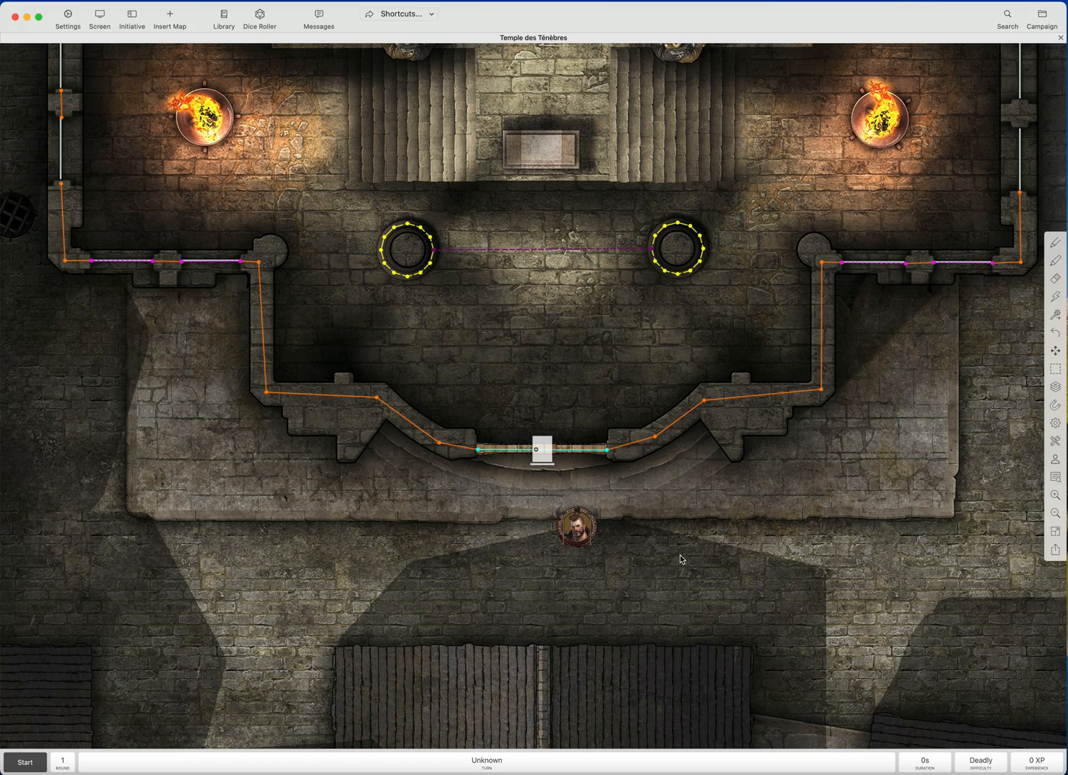
pyautogui.click(1056, 463)
pyautogui.click(1056, 463)
pyautogui.click(1055, 463)
pyautogui.click(1056, 463)
# Enable Line of Sight for the map and set Daylight to 1.0
pyautogui.click(1056, 423)
pyautogui.scroll(-10, 997, 425)
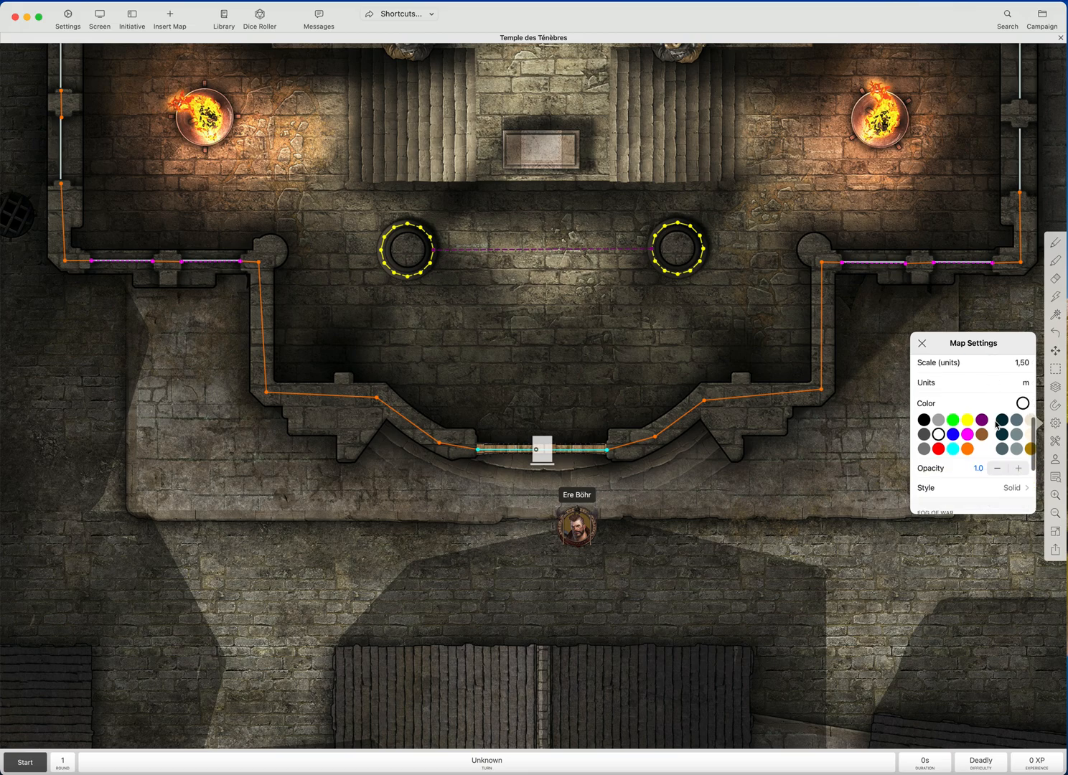
pyautogui.scroll(-3, 997, 426)
pyautogui.scroll(-3, 962, 460)
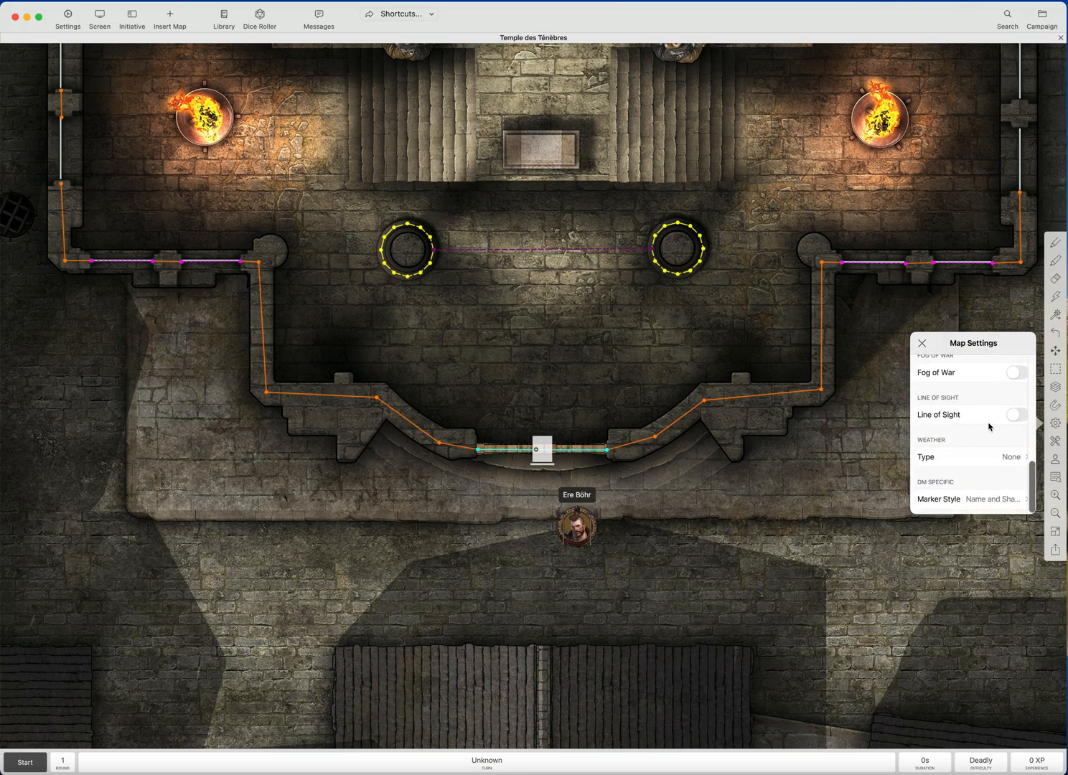
pyautogui.click(1018, 415)
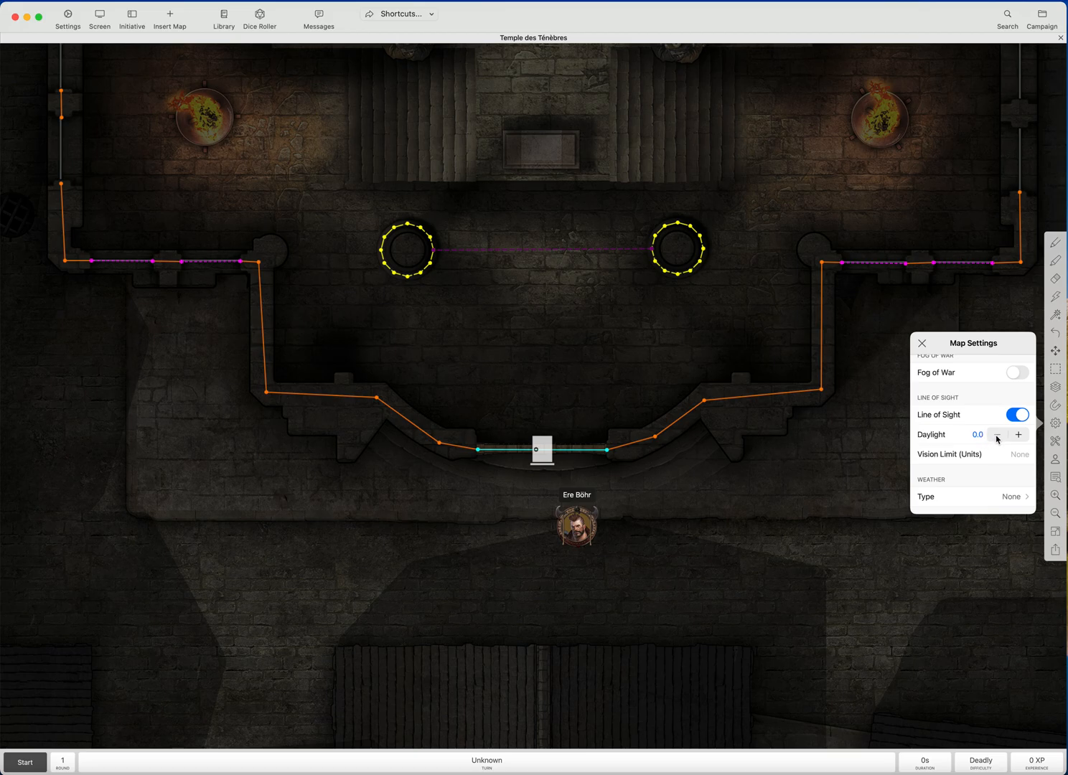
pyautogui.click(1022, 438)
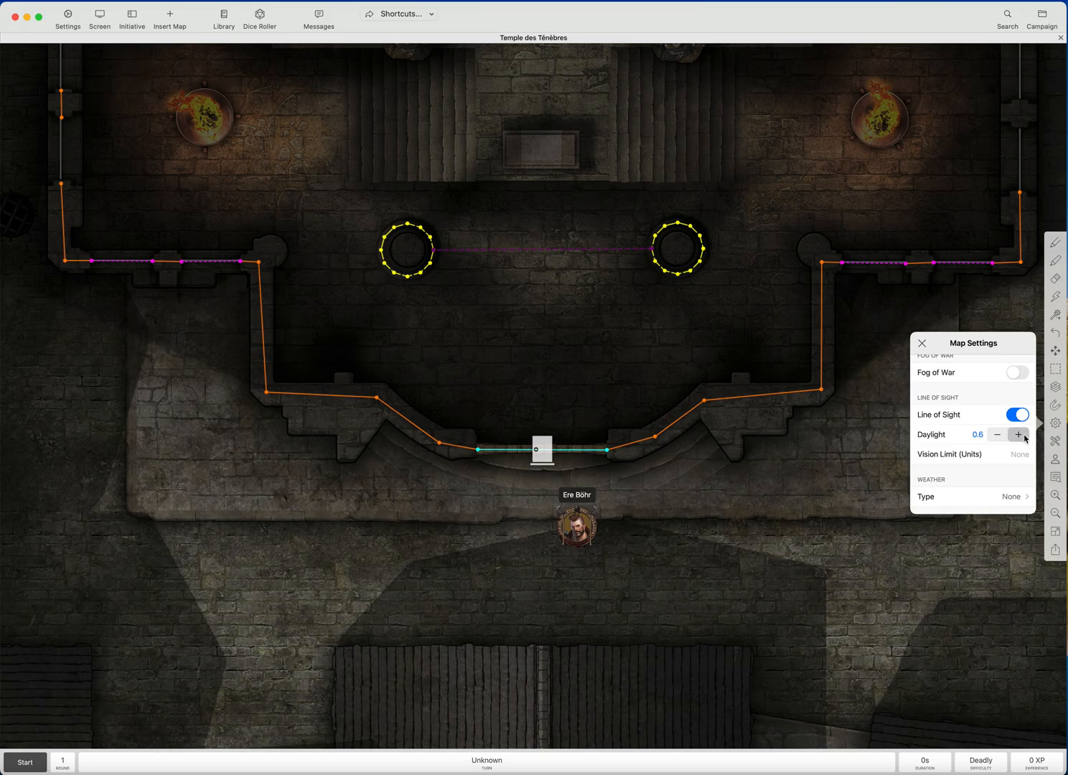
pyautogui.click(1022, 436)
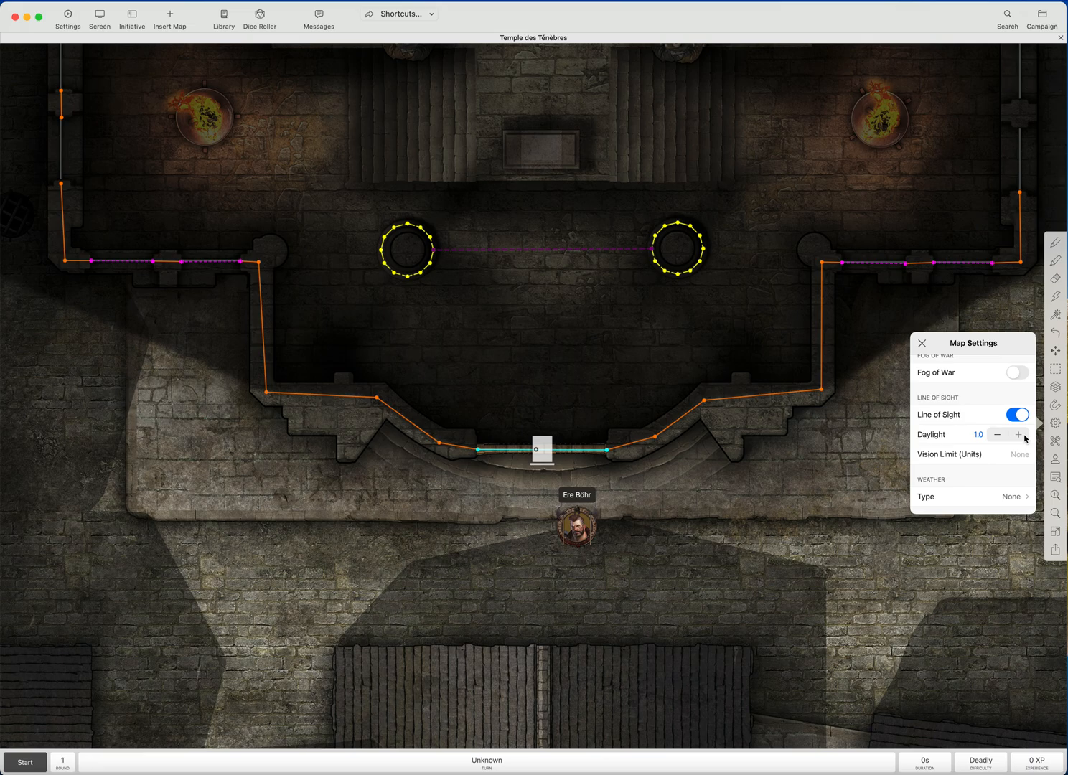
pyautogui.click(894, 457)
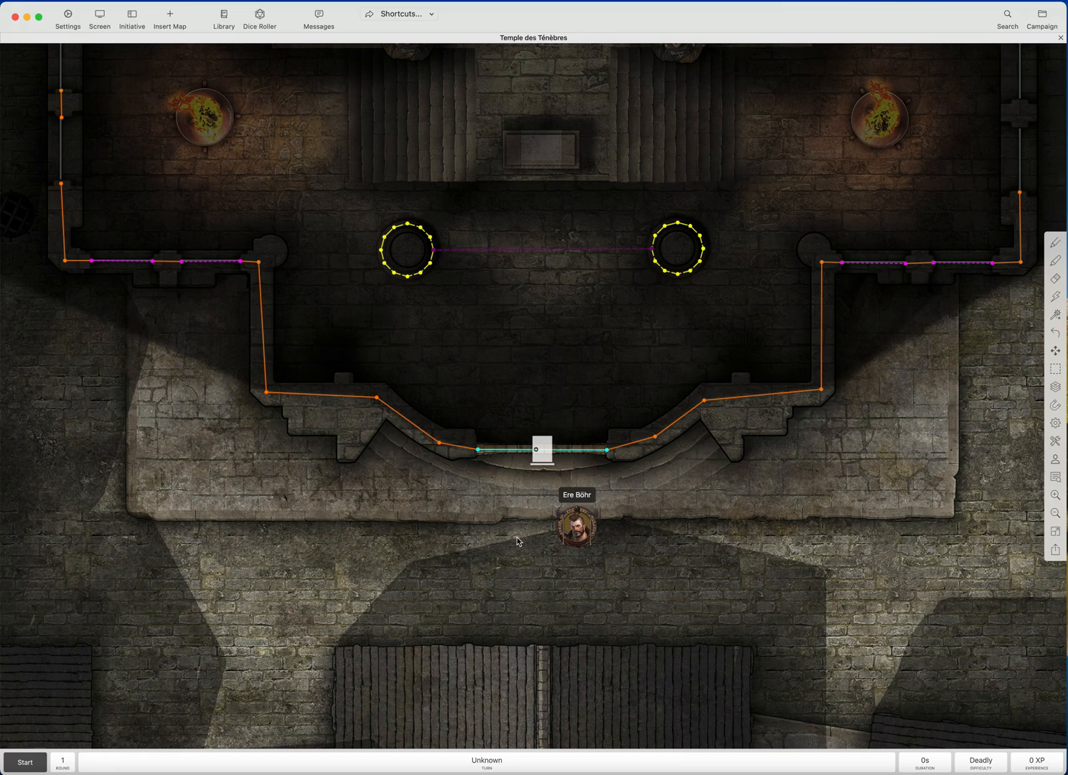
# Adjust the character token's position in front of the entrance and turn on the player view
pyautogui.click(580, 535)
pyautogui.moveTo(579, 535)
pyautogui.mouseDown()
pyautogui.moveTo(470, 539)
pyautogui.moveTo(607, 534)
pyautogui.moveTo(858, 455)
pyautogui.moveTo(706, 514)
pyautogui.moveTo(189, 470)
pyautogui.moveTo(282, 499)
pyautogui.moveTo(760, 512)
pyautogui.moveTo(767, 502)
pyautogui.moveTo(494, 534)
pyautogui.moveTo(561, 527)
pyautogui.mouseUp()
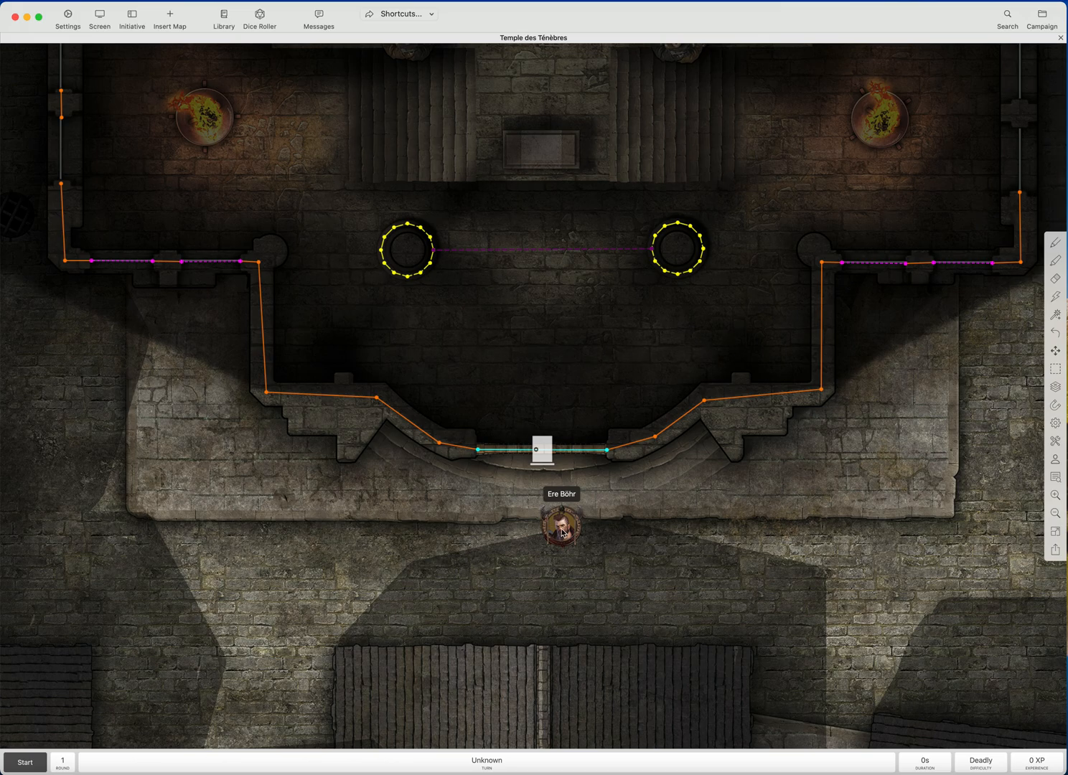
pyautogui.moveTo(564, 534)
pyautogui.mouseDown()
pyautogui.moveTo(552, 549)
pyautogui.moveTo(581, 550)
pyautogui.moveTo(564, 539)
pyautogui.mouseUp()
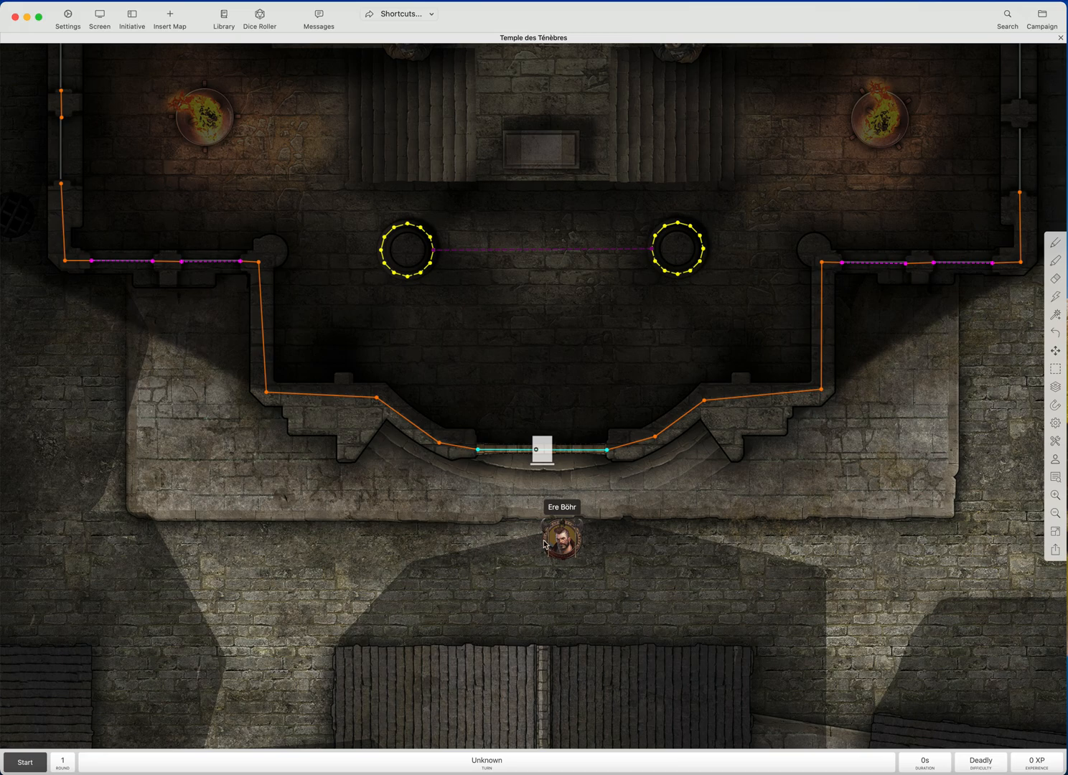
pyautogui.moveTo(559, 544)
pyautogui.mouseDown()
pyautogui.moveTo(565, 589)
pyautogui.moveTo(651, 508)
pyautogui.moveTo(675, 512)
pyautogui.moveTo(563, 536)
pyautogui.moveTo(574, 534)
pyautogui.mouseUp()
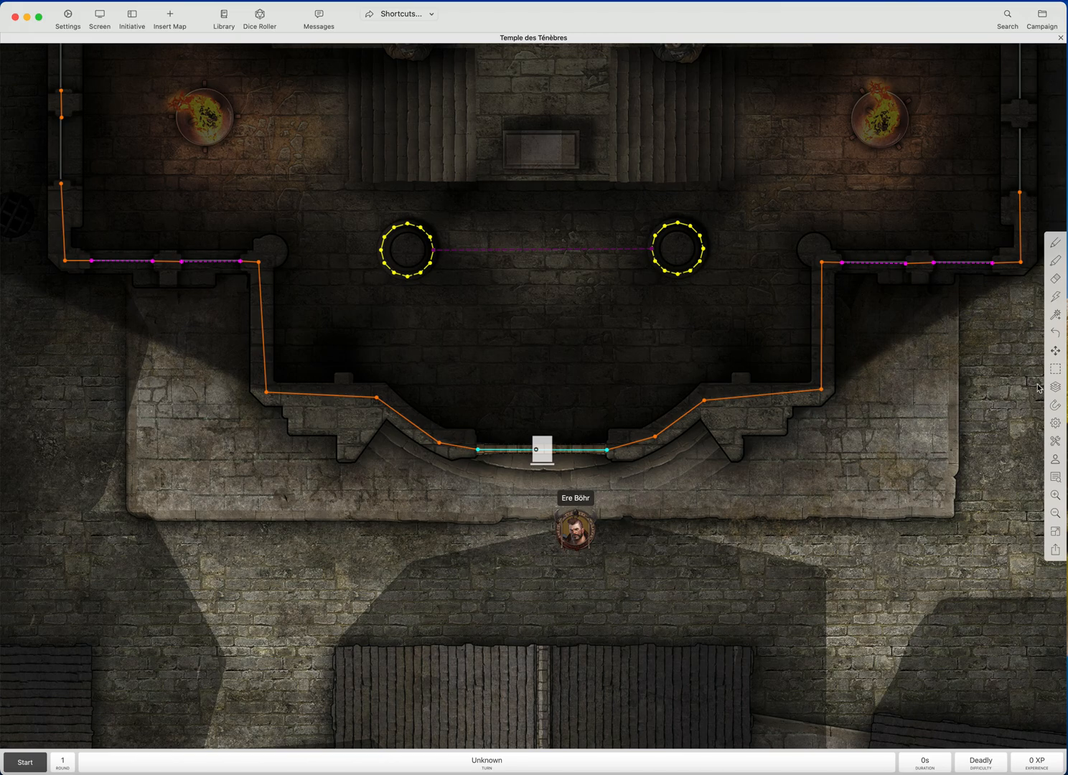
pyautogui.click(1055, 460)
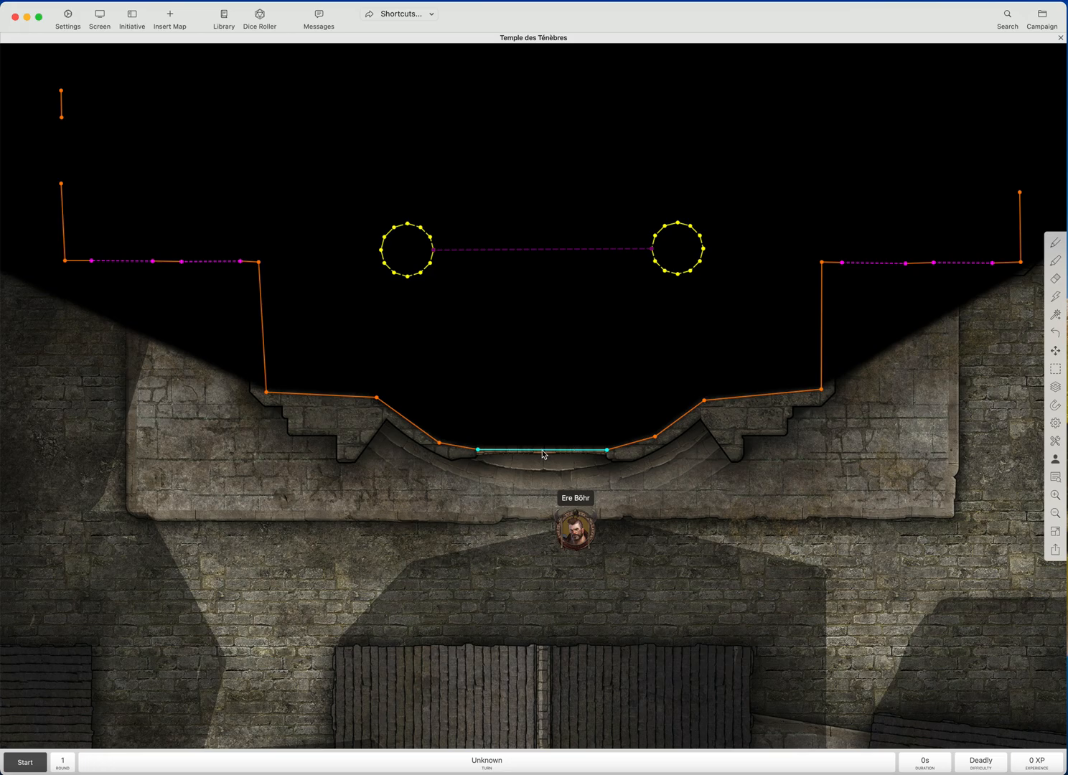
# Place the character token outside the east wing's south windows to check what it sees through them
pyautogui.moveTo(570, 534); pyautogui.dragTo(919, 336)
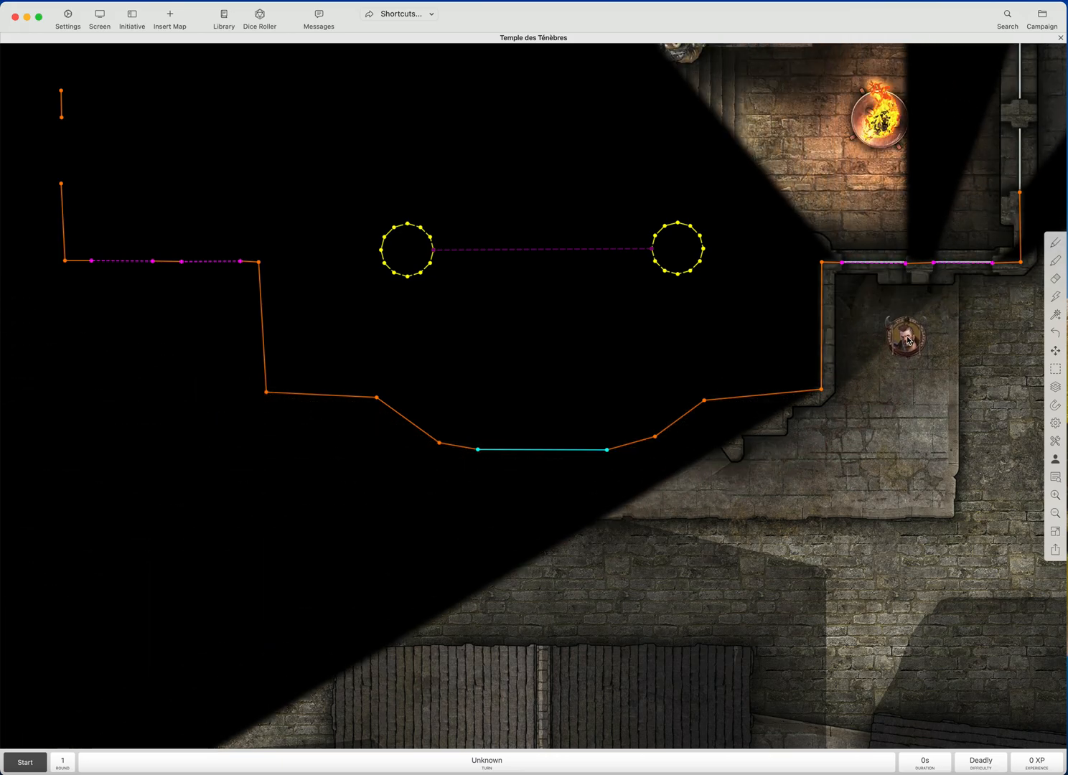
pyautogui.moveTo(938, 400); pyautogui.dragTo(687, 442)
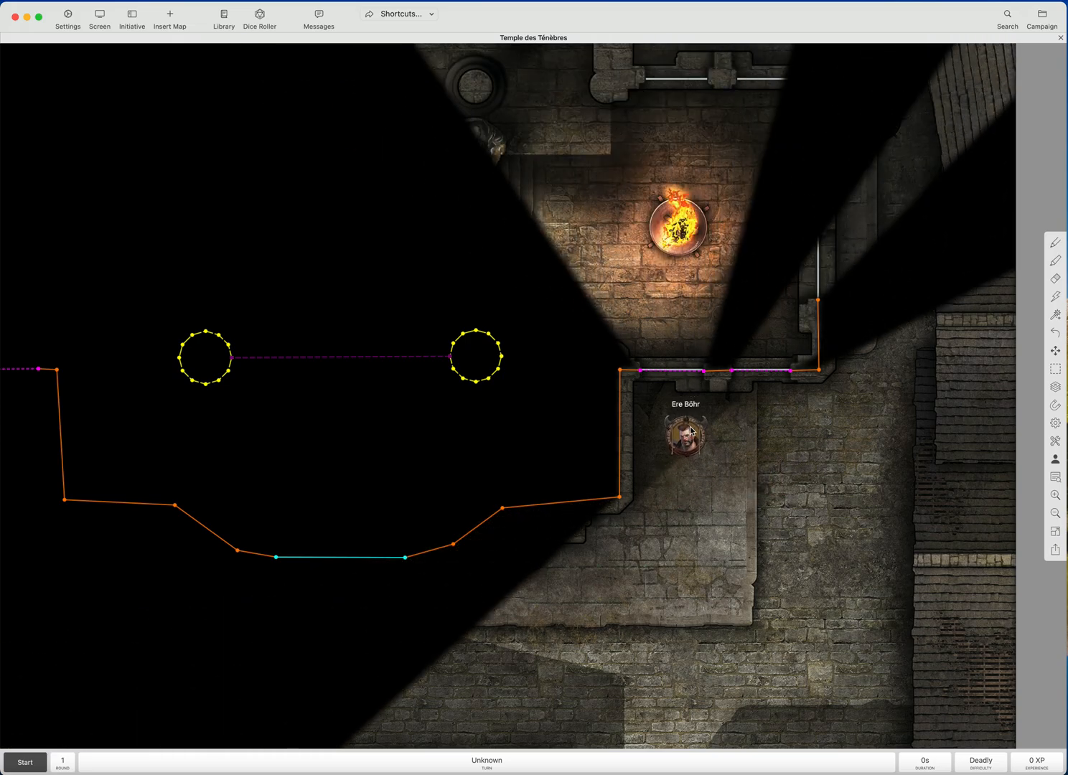
pyautogui.moveTo(692, 439)
pyautogui.mouseDown()
pyautogui.moveTo(740, 459)
pyautogui.moveTo(769, 443)
pyautogui.moveTo(709, 449)
pyautogui.mouseUp()
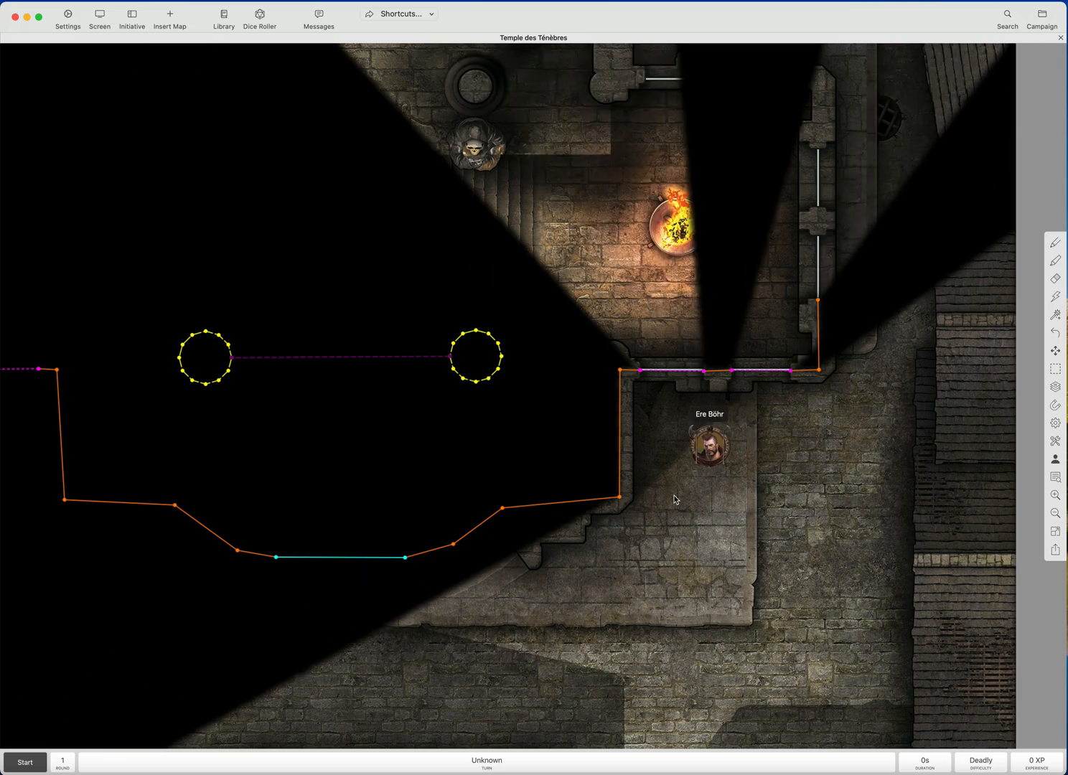
# Move the character token inside between the door and the pillars to check how the pillars and purple wall limit its sight
pyautogui.moveTo(676, 499); pyautogui.dragTo(839, 464)
pyautogui.moveTo(880, 412); pyautogui.dragTo(510, 446)
pyautogui.moveTo(433, 428); pyautogui.dragTo(536, 517)
pyautogui.moveTo(615, 535); pyautogui.dragTo(615, 498)
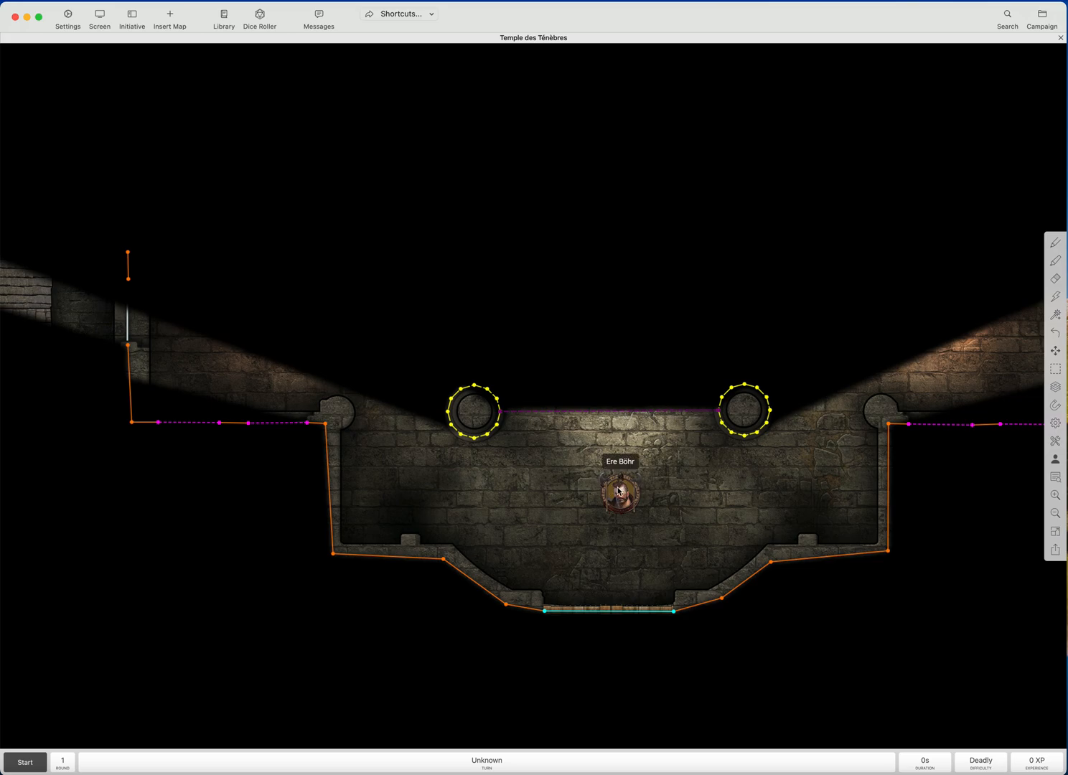
pyautogui.moveTo(628, 494); pyautogui.dragTo(710, 483)
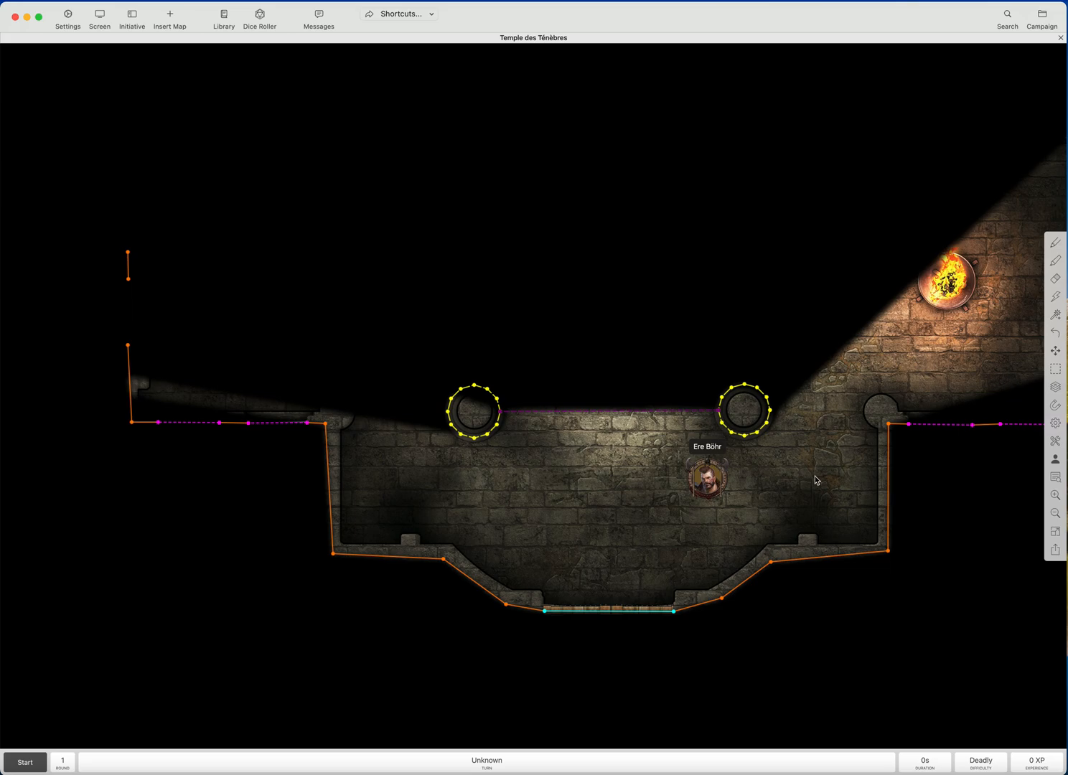
pyautogui.moveTo(708, 486)
pyautogui.mouseDown()
pyautogui.moveTo(802, 470)
pyautogui.moveTo(739, 484)
pyautogui.moveTo(687, 471)
pyautogui.moveTo(741, 480)
pyautogui.moveTo(715, 479)
pyautogui.mouseUp()
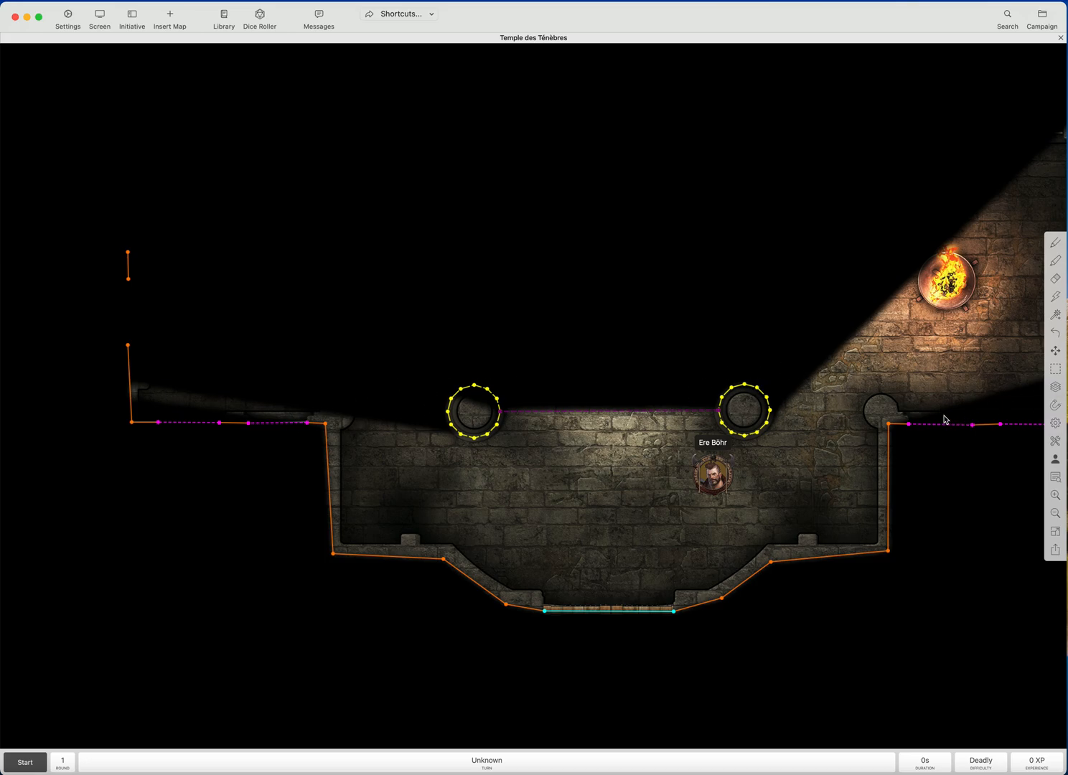
# Switch to the Token Layer and move the character token around the entrance hall to test its line of sight
pyautogui.click(1055, 388)
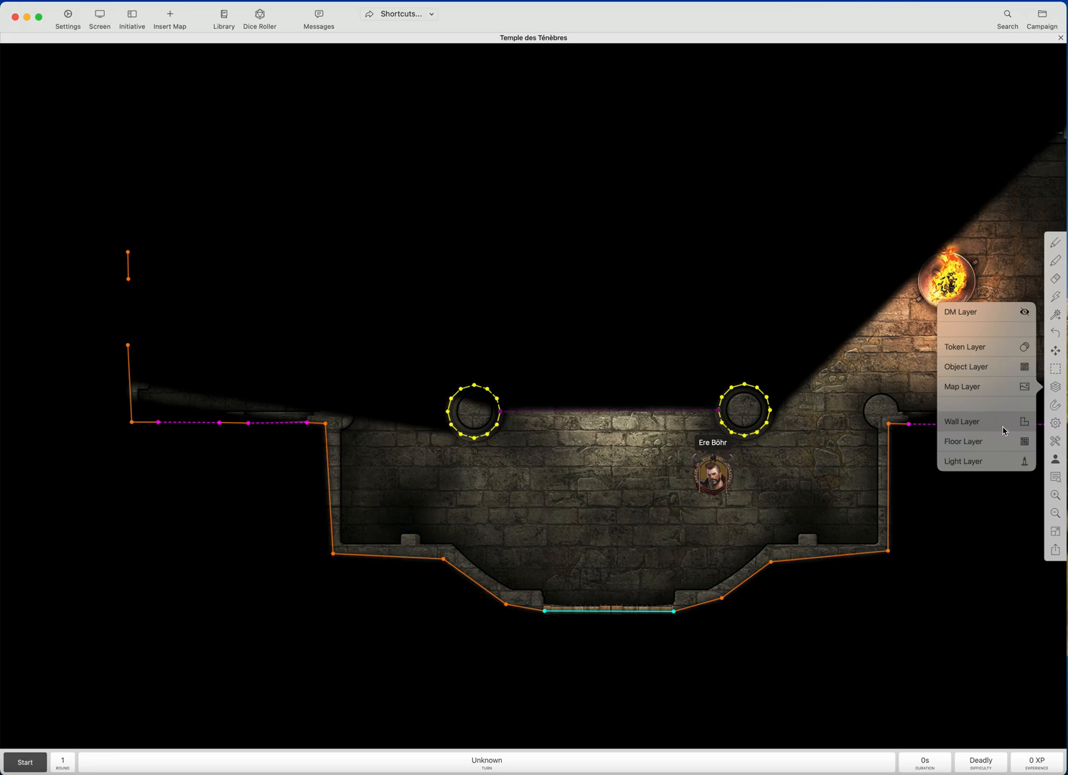
pyautogui.click(978, 351)
pyautogui.moveTo(712, 485)
pyautogui.mouseDown()
pyautogui.moveTo(615, 502)
pyautogui.moveTo(541, 492)
pyautogui.moveTo(656, 501)
pyautogui.moveTo(775, 493)
pyautogui.moveTo(641, 494)
pyautogui.moveTo(753, 488)
pyautogui.moveTo(660, 486)
pyautogui.moveTo(643, 472)
pyautogui.moveTo(699, 486)
pyautogui.mouseUp()
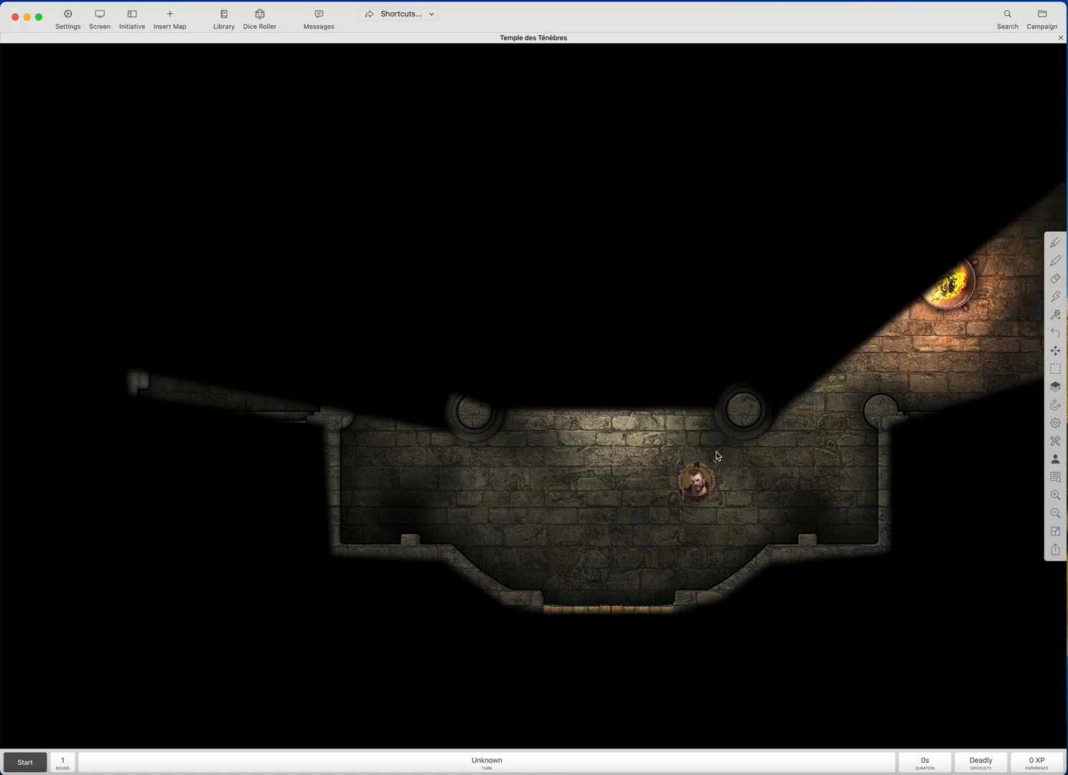
pyautogui.moveTo(695, 489)
pyautogui.mouseDown()
pyautogui.moveTo(754, 491)
pyautogui.moveTo(696, 482)
pyautogui.moveTo(707, 499)
pyautogui.mouseUp()
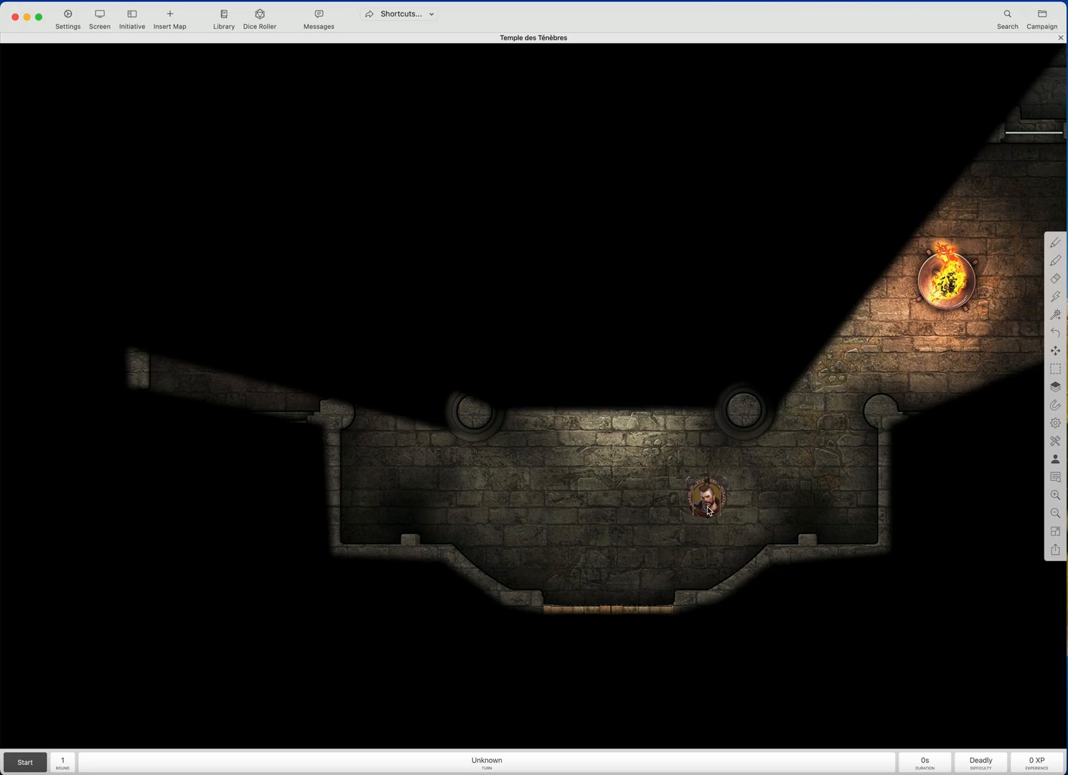
pyautogui.moveTo(693, 519); pyautogui.dragTo(930, 374)
pyautogui.moveTo(883, 514); pyautogui.dragTo(554, 551)
pyautogui.moveTo(593, 414); pyautogui.dragTo(505, 514)
# Return to the Wall Layer with the player view off, and shift the character token slightly toward the pillars
pyautogui.click(1059, 393)
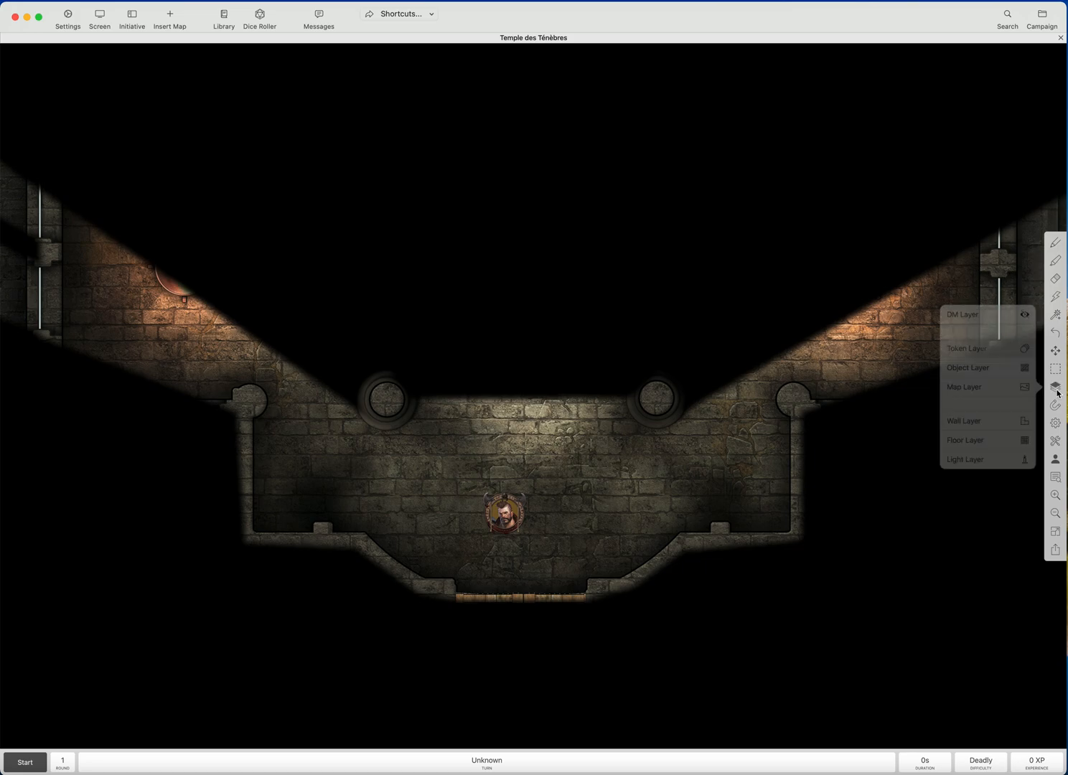
pyautogui.click(975, 426)
pyautogui.scroll(-2, 606, 503)
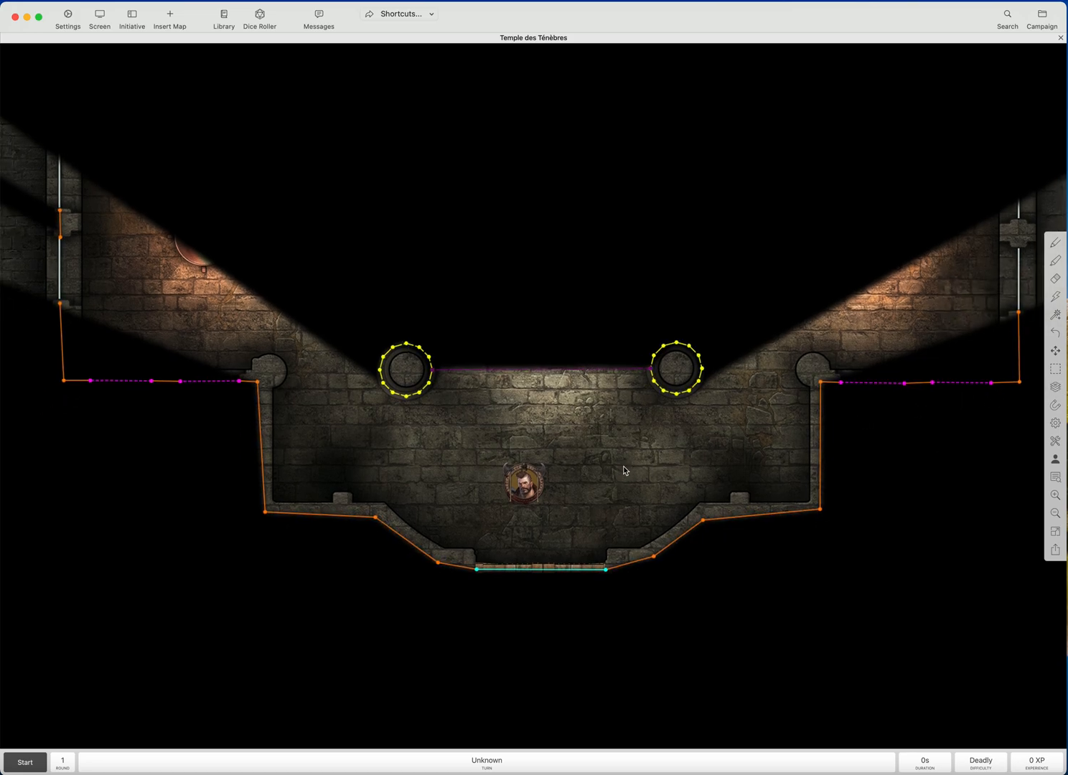
pyautogui.click(1056, 463)
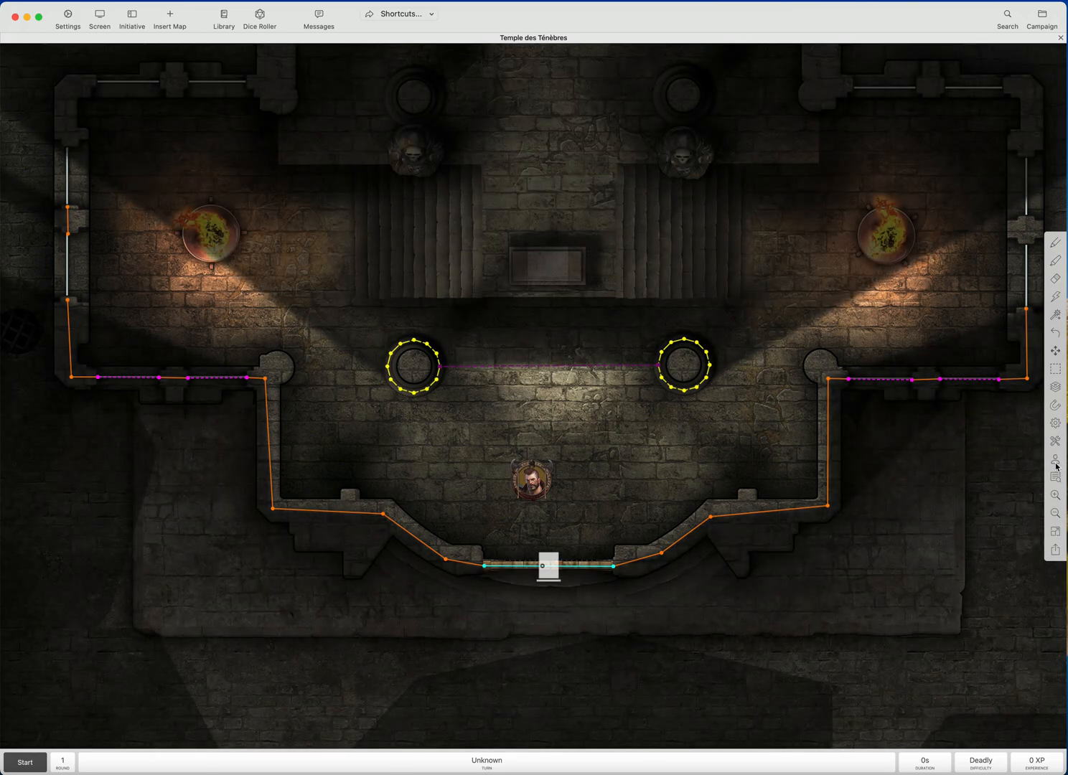
pyautogui.moveTo(542, 482); pyautogui.dragTo(574, 452)
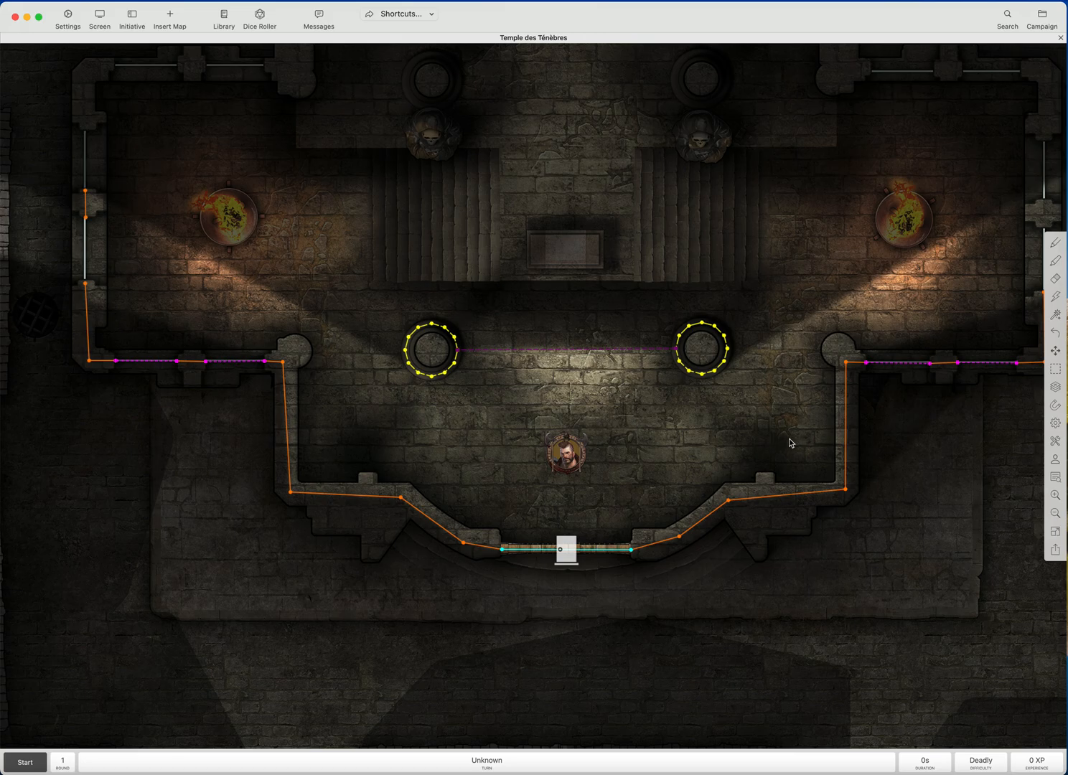
# Raise the DM-specific darkness of the map to 1.0
pyautogui.click(1056, 425)
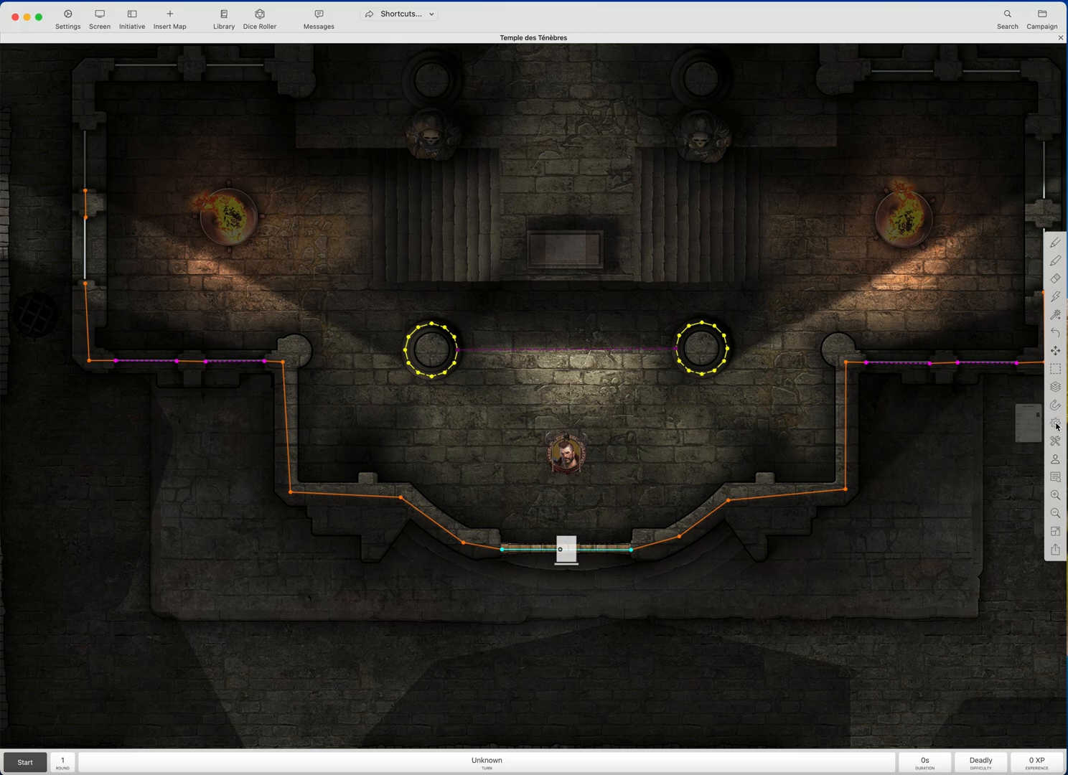
pyautogui.scroll(-5, 962, 434)
pyautogui.scroll(-2, 943, 440)
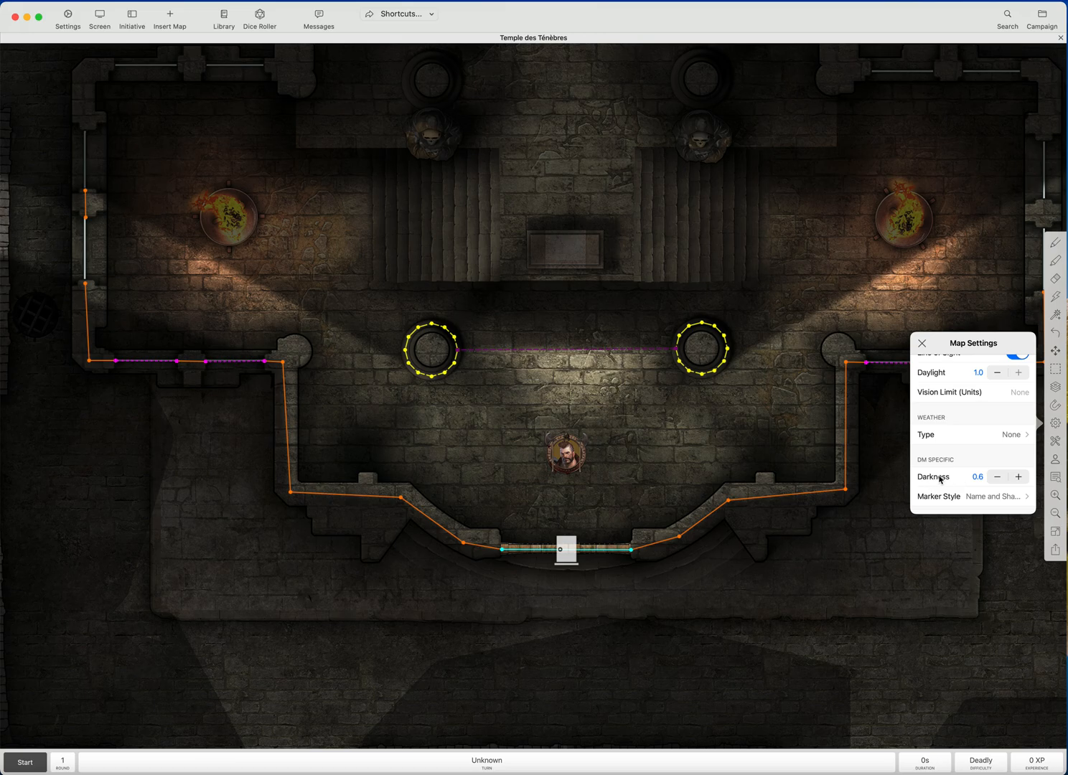
pyautogui.click(1019, 477)
pyautogui.click(1019, 477)
pyautogui.click(1020, 478)
pyautogui.click(1021, 477)
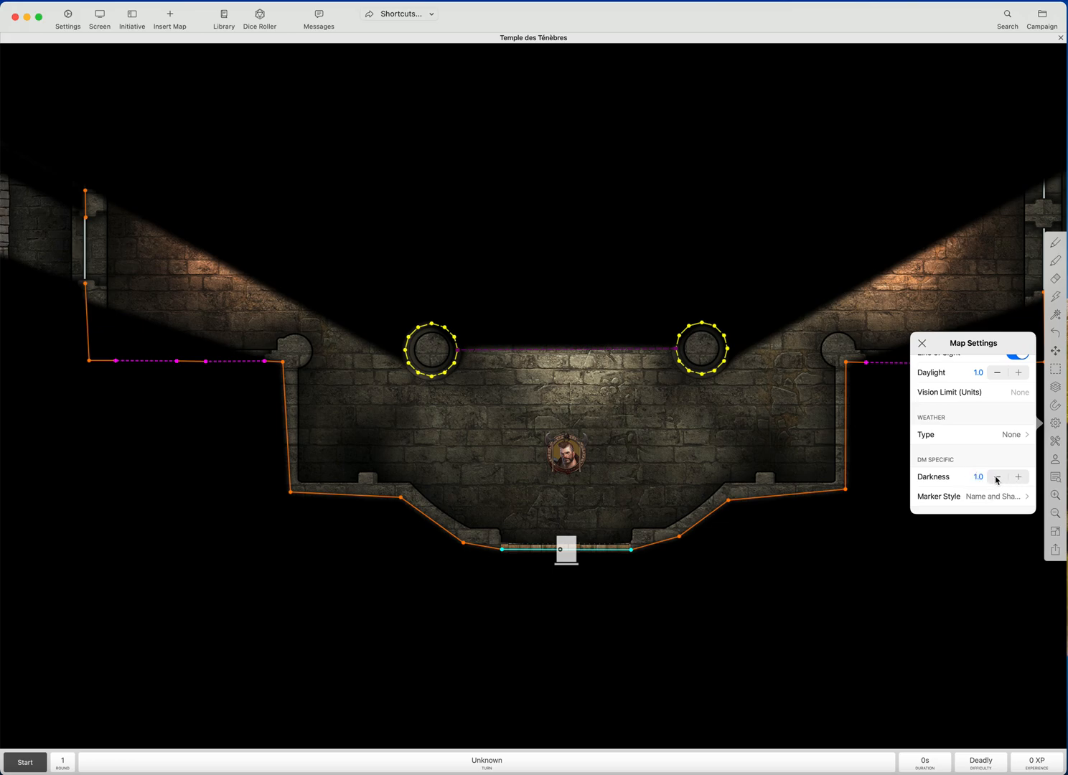
# Lower the map's DM-specific darkness to 0.6 and move the character token toward the purple wall between the pillars
pyautogui.click(997, 477)
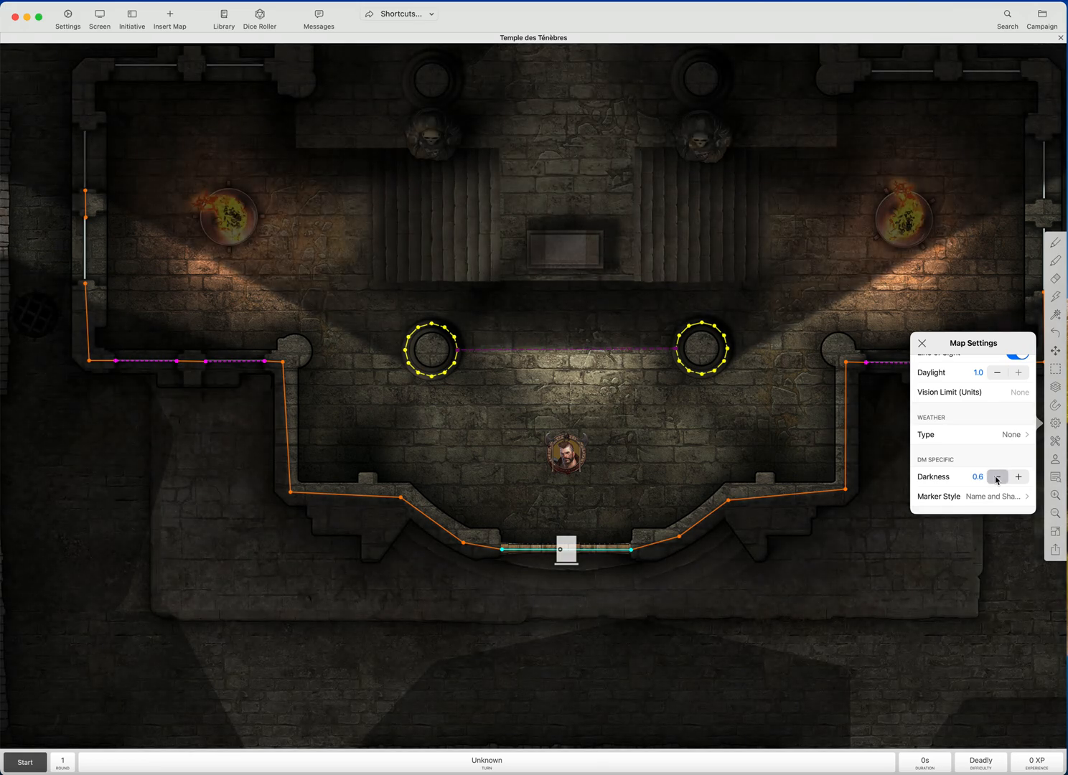
pyautogui.click(1013, 479)
pyautogui.click(663, 425)
pyautogui.moveTo(569, 456); pyautogui.dragTo(644, 417)
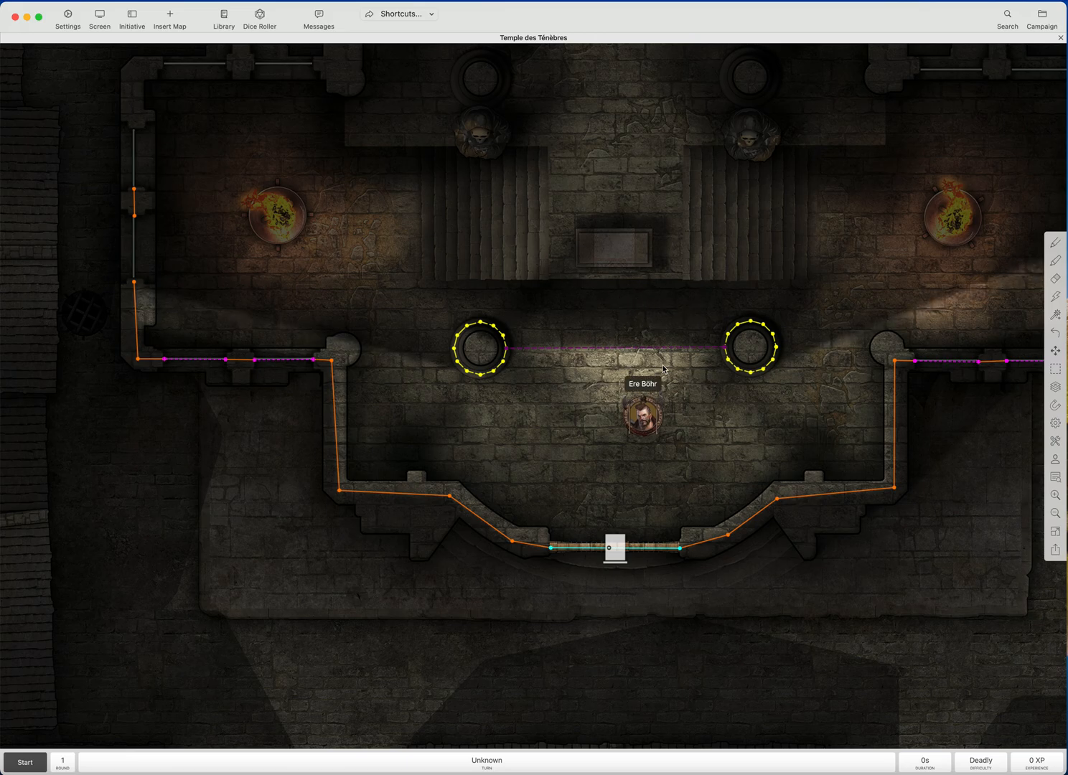
pyautogui.moveTo(659, 416); pyautogui.dragTo(636, 404)
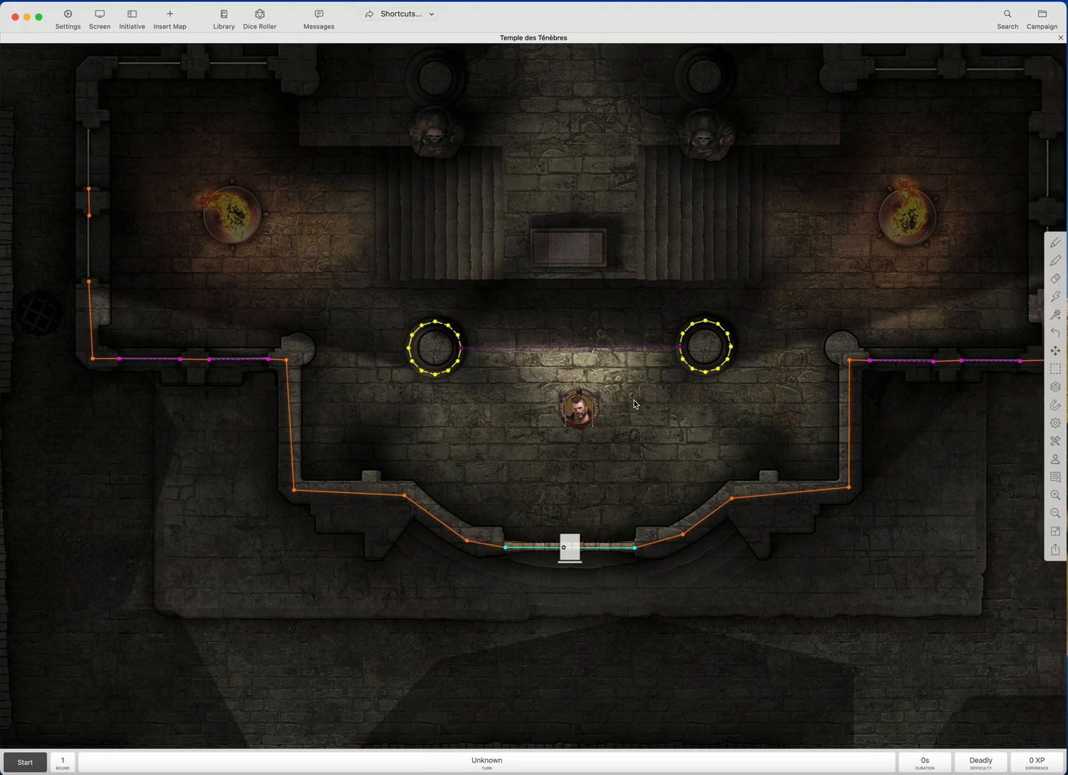
# Lower the map's DM-specific darkness to 0.0
pyautogui.click(1055, 423)
pyautogui.scroll(-5, 1018, 423)
pyautogui.click(998, 503)
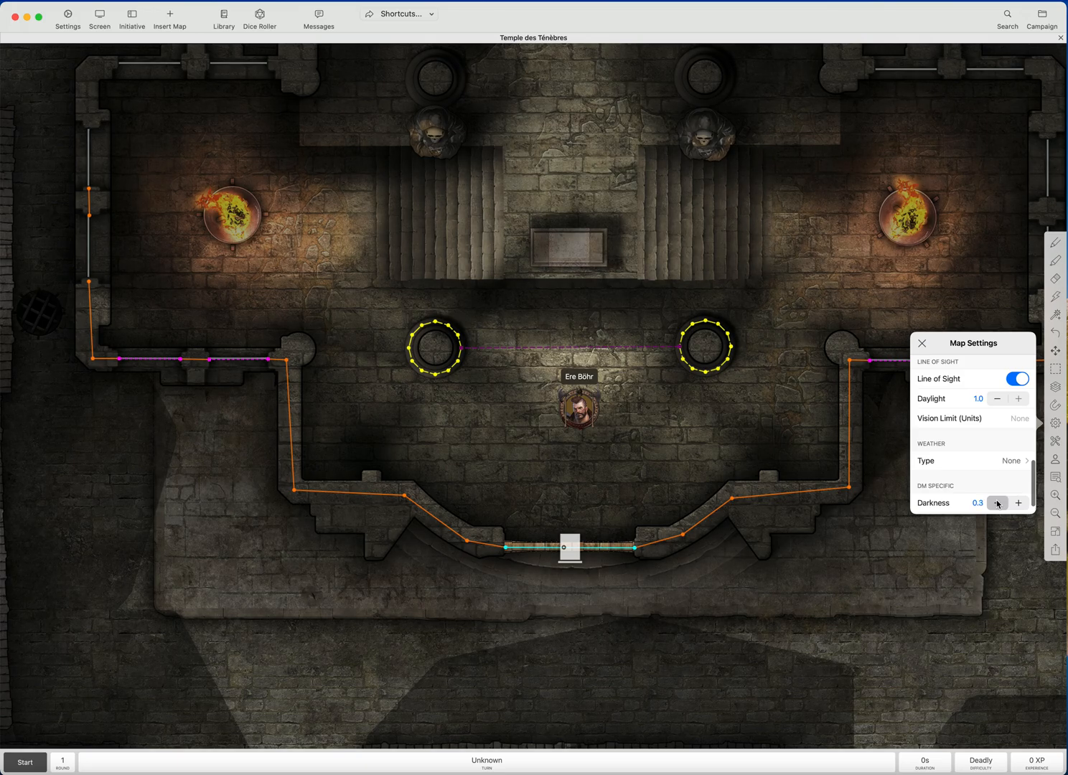
pyautogui.click(998, 503)
pyautogui.click(998, 503)
pyautogui.click(998, 503)
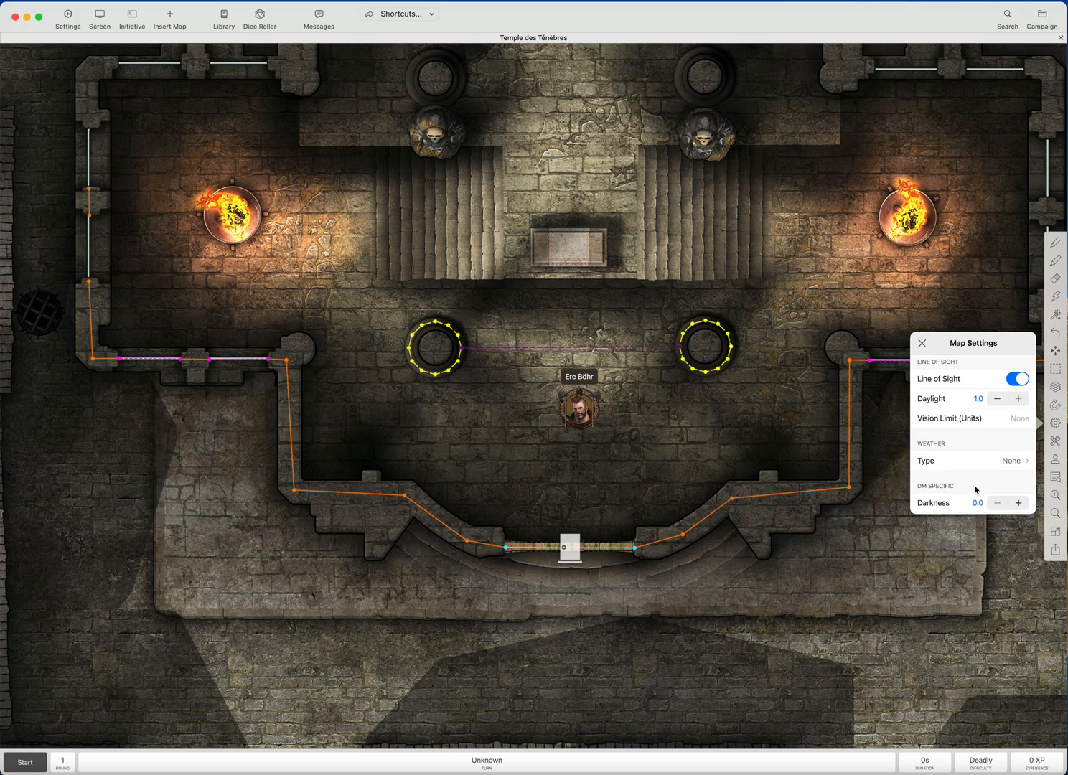
pyautogui.scroll(-2, 976, 490)
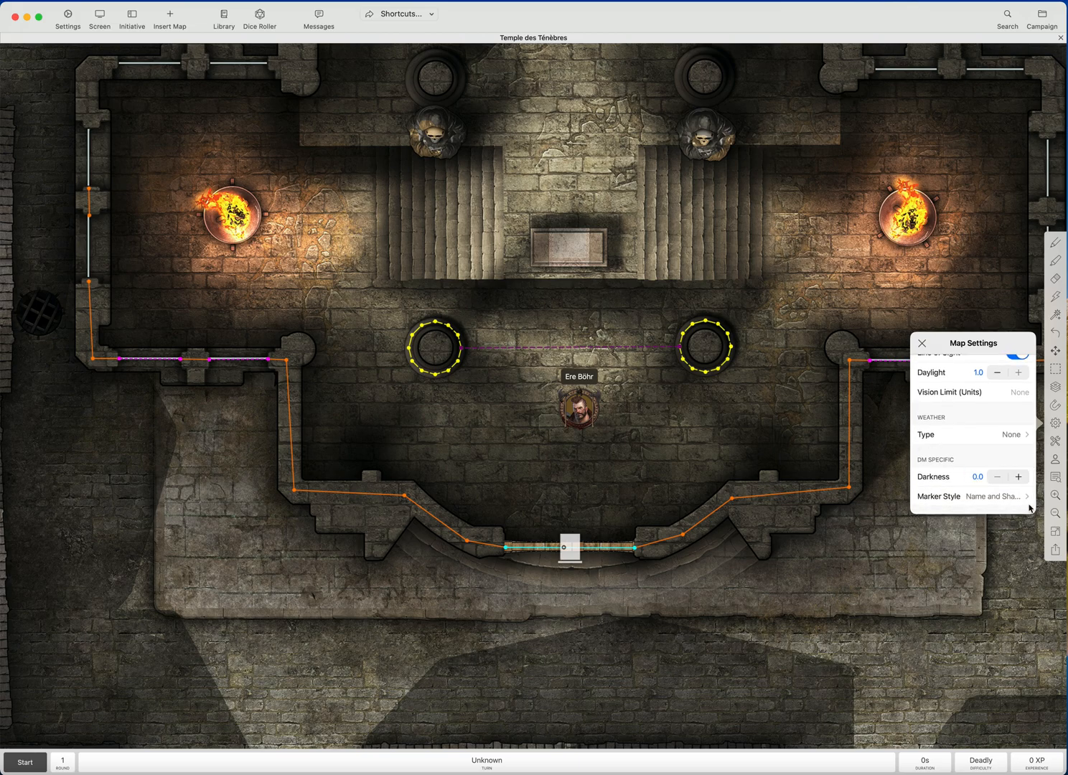
# Raise the DM-specific darkness to 1.0 for comparison, bring it back to 0.6, and close the map settings
pyautogui.click(1019, 478)
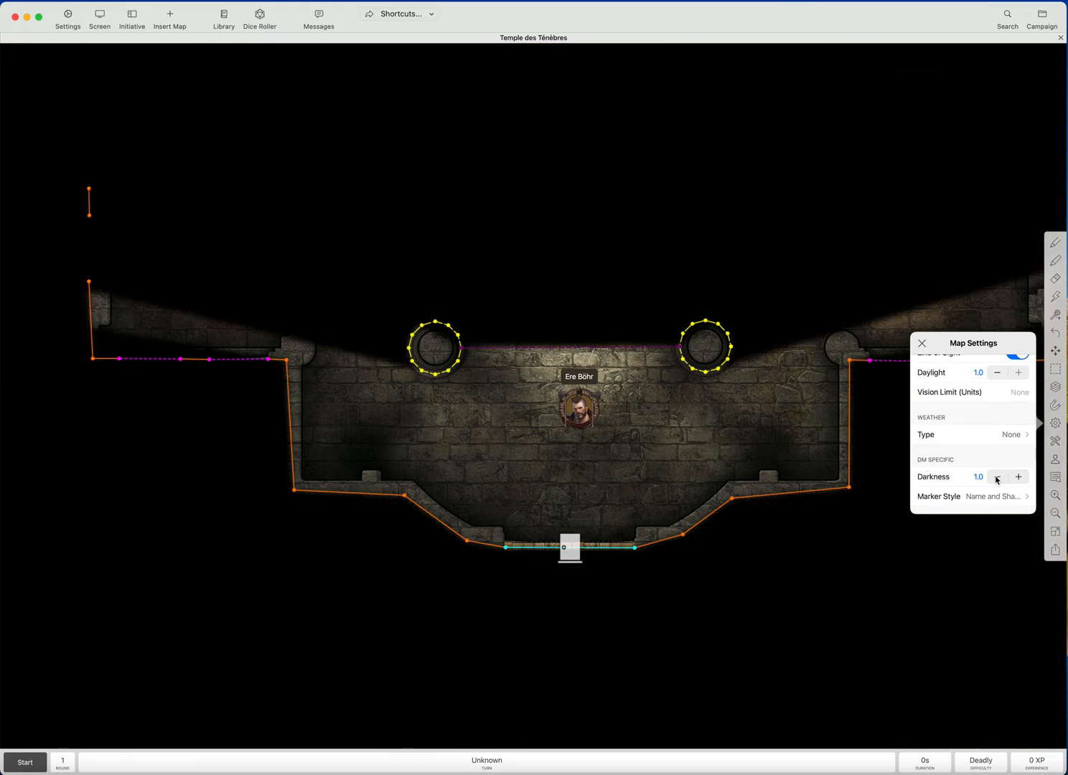
pyautogui.click(997, 478)
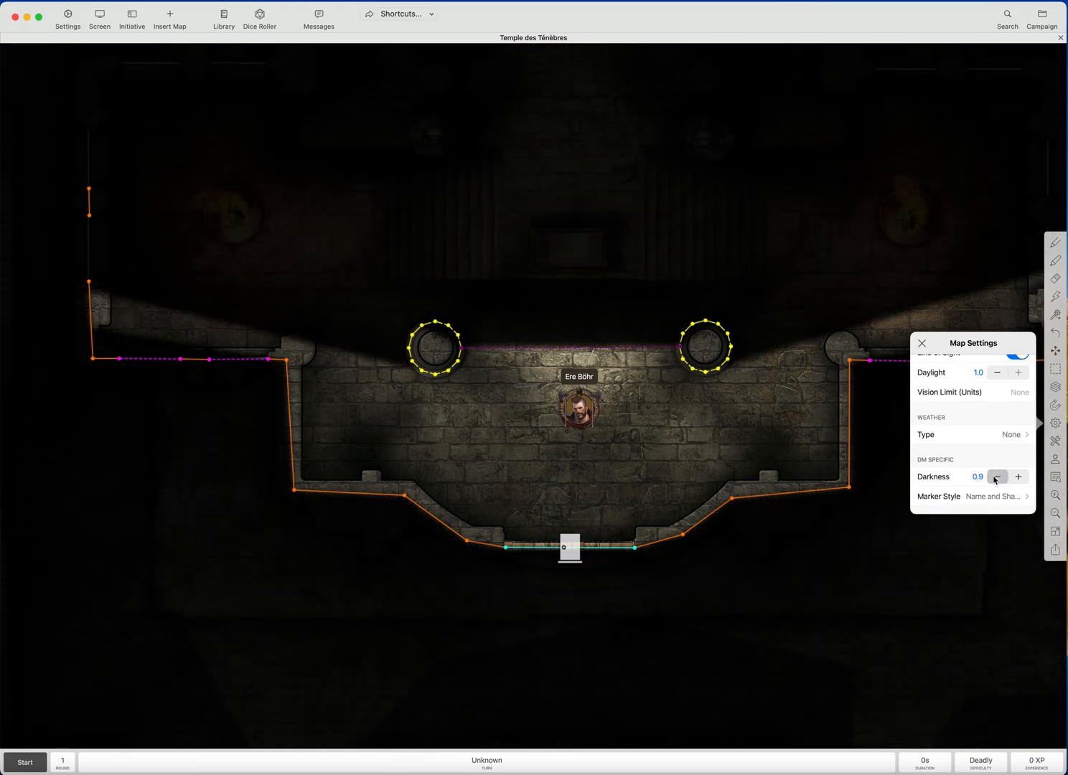
pyautogui.click(997, 477)
pyautogui.click(997, 478)
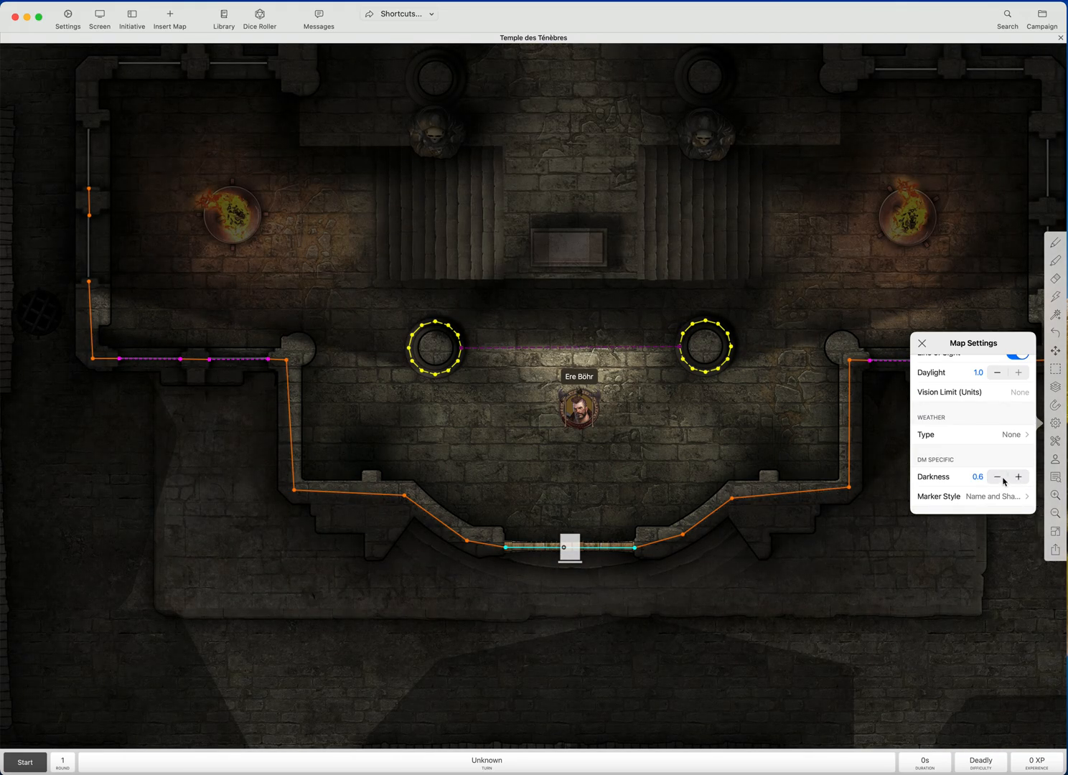
pyautogui.click(999, 480)
pyautogui.click(1011, 479)
pyautogui.click(951, 314)
# Move the character token a little closer to the entrance door
pyautogui.scroll(-2, 550, 465)
pyautogui.moveTo(605, 420); pyautogui.dragTo(581, 439)
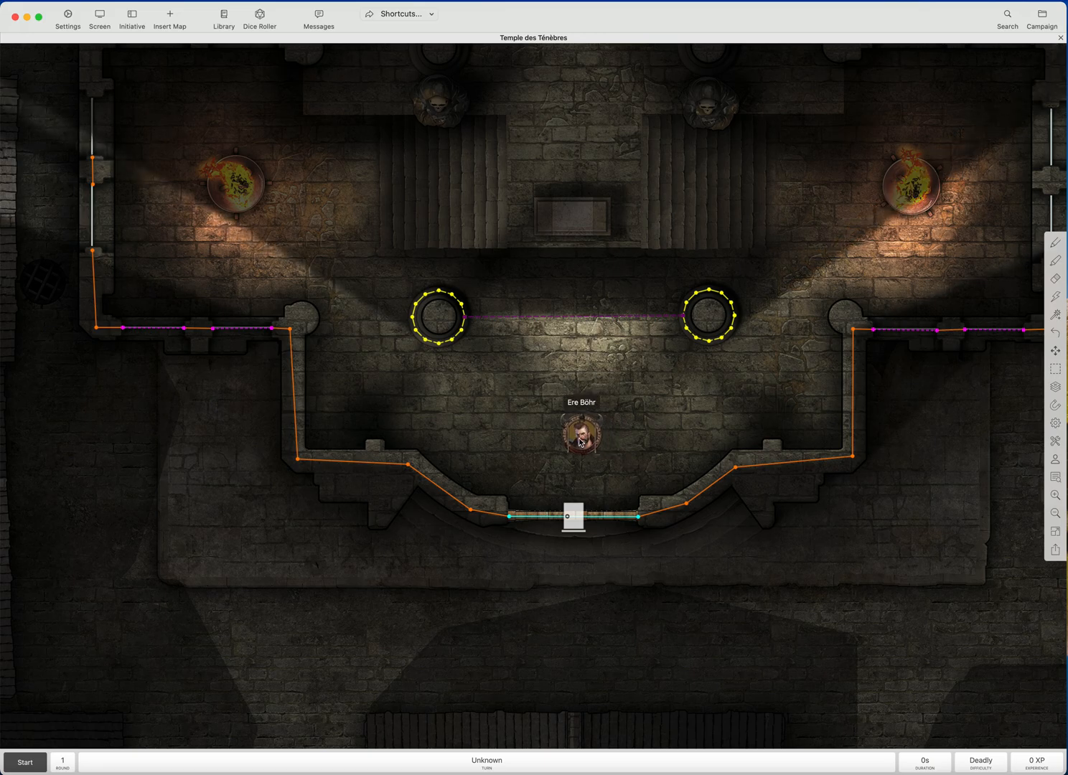
pyautogui.scroll(-1, 639, 422)
pyautogui.hscroll(-1, 655, 410)
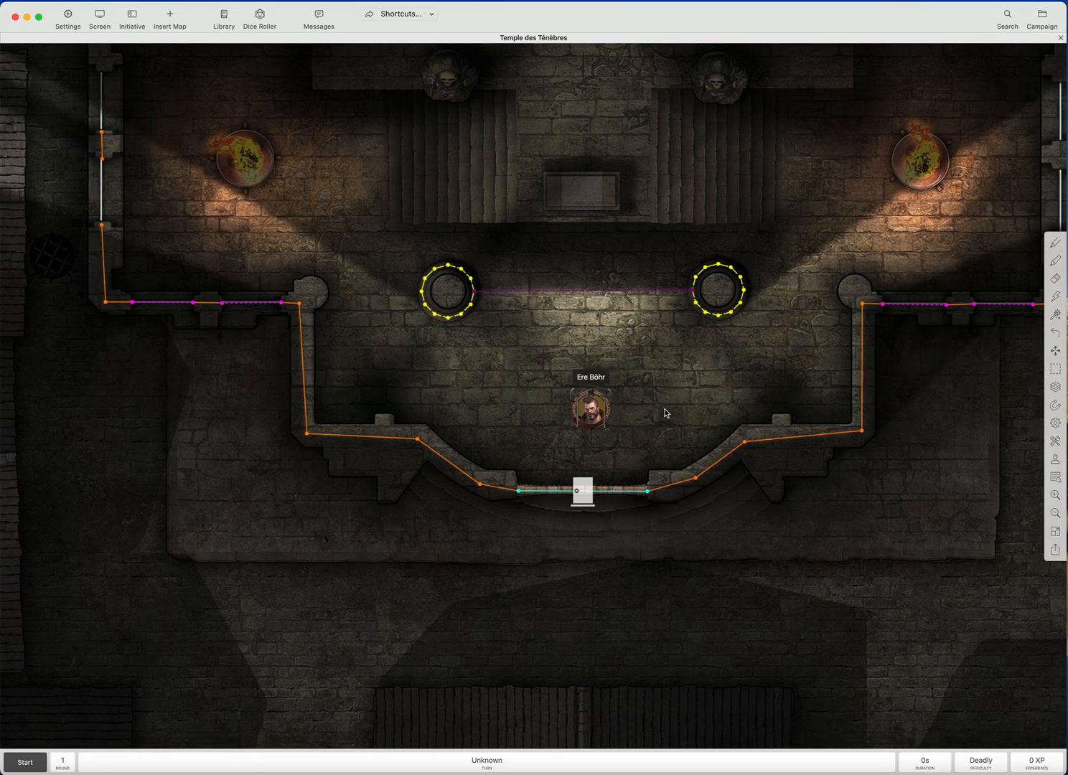
pyautogui.scroll(-1, 679, 407)
pyautogui.hscroll(-1, 679, 406)
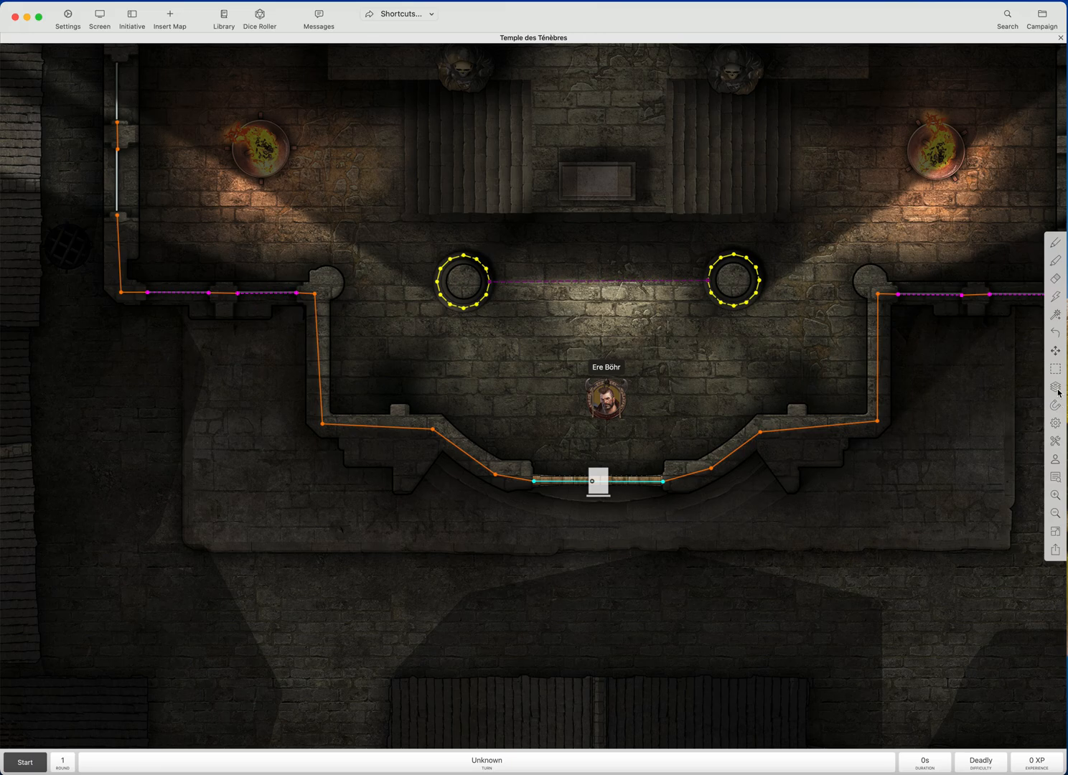
# Select the orange wall just east of the entrance door and show its edit, delete and insert-point options
pyautogui.click(599, 485)
pyautogui.click(635, 458)
pyautogui.click(693, 479)
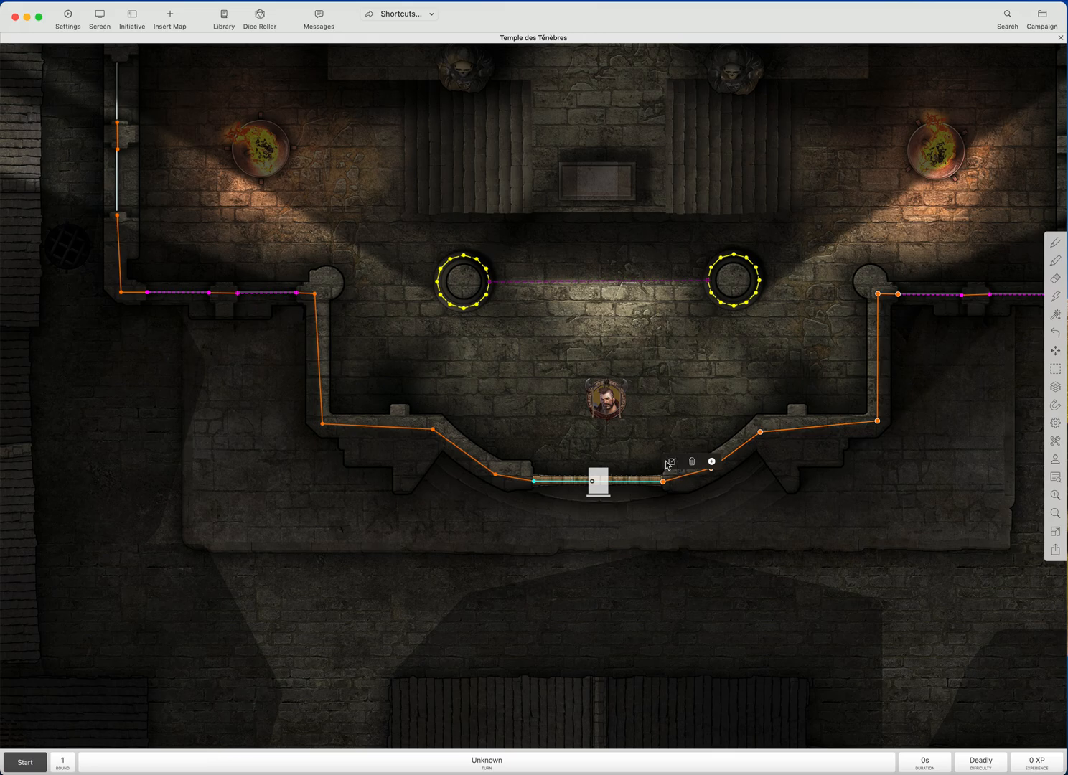
pyautogui.click(713, 462)
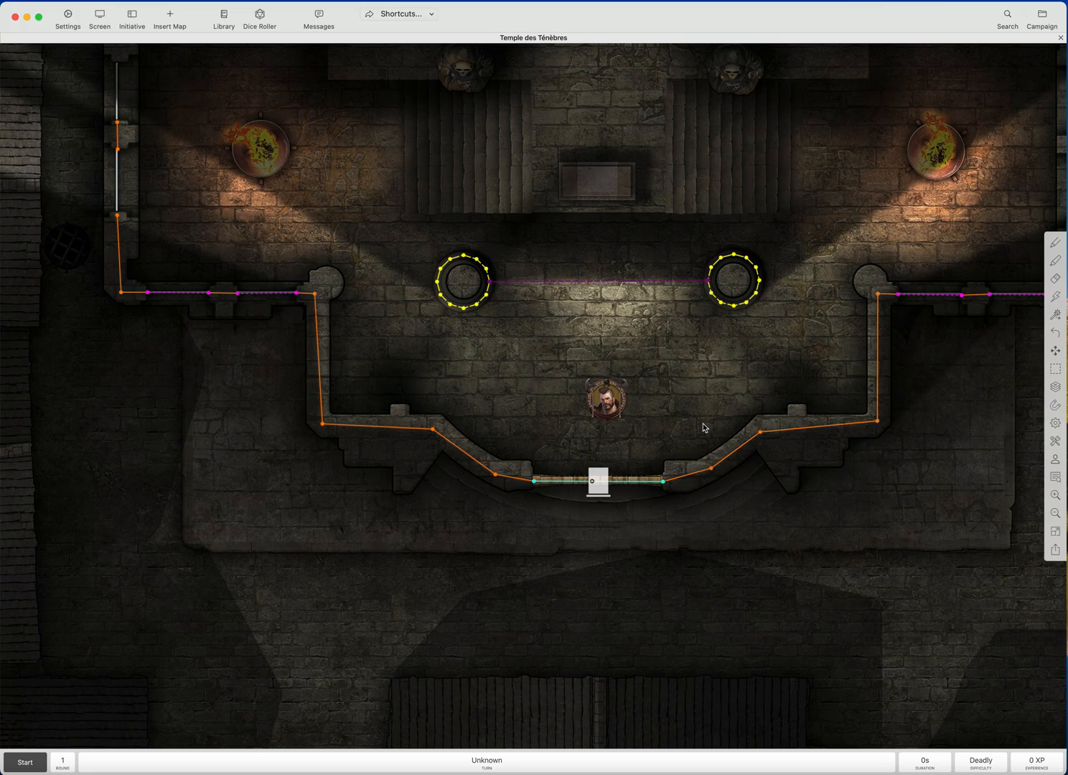
pyautogui.rightClick(694, 475)
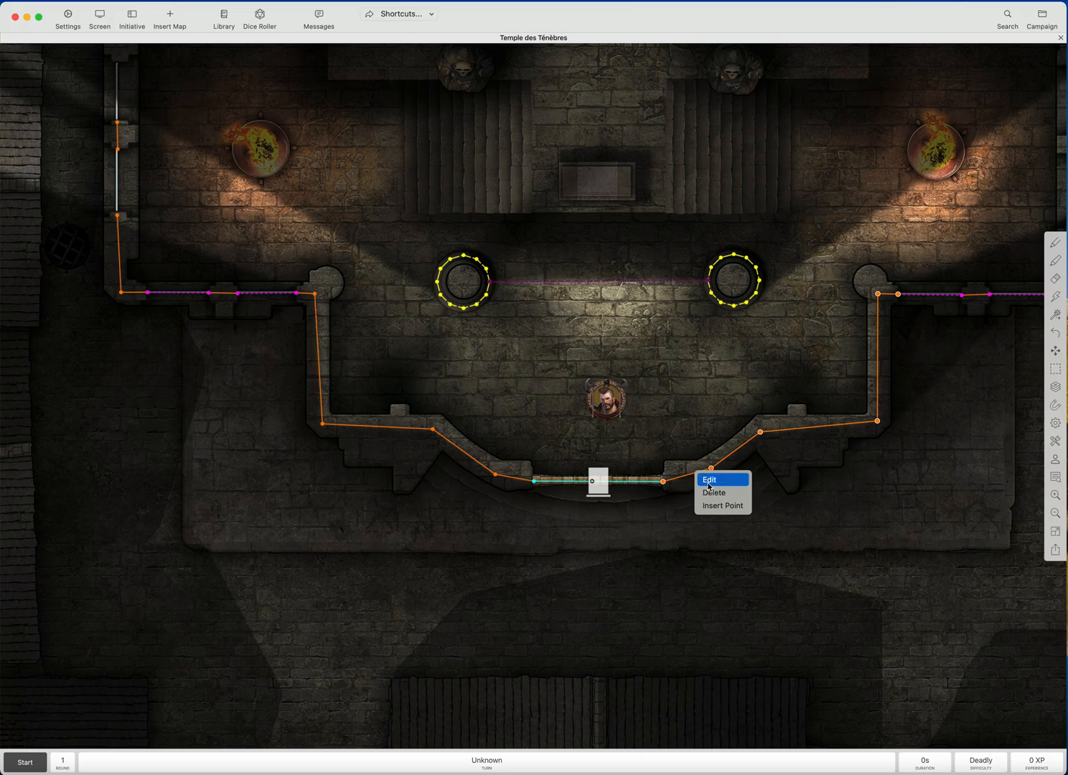
pyautogui.click(675, 448)
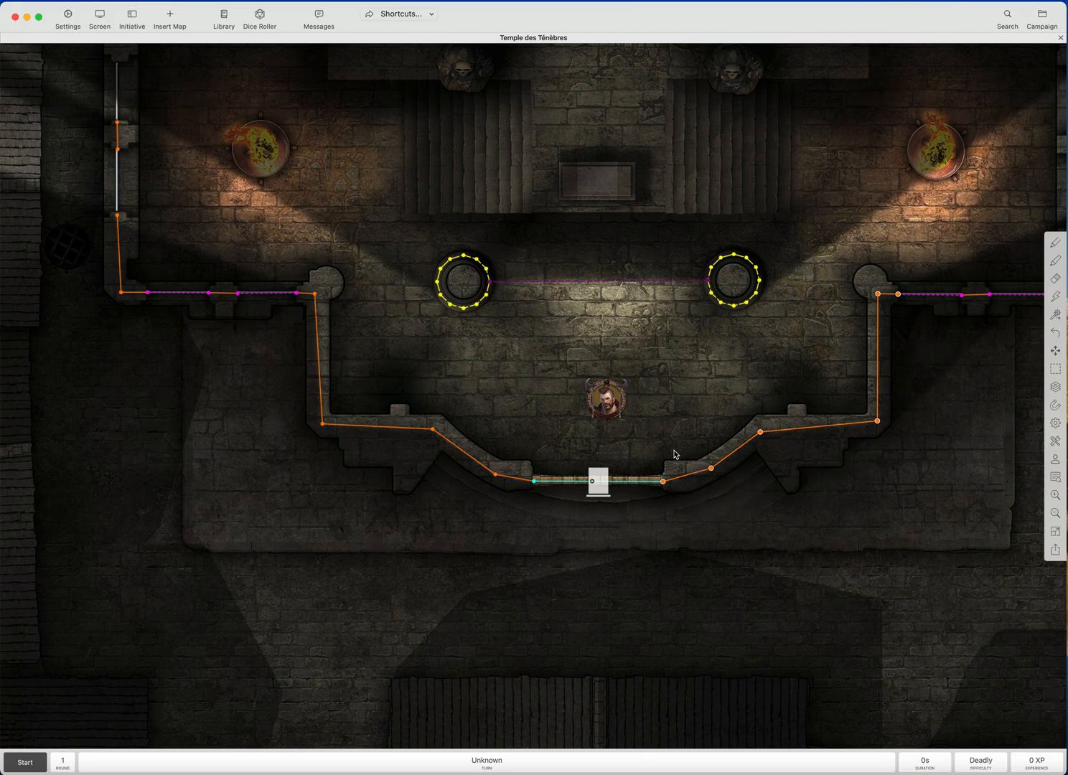
# Open the entrance door's wall settings and review the available door states
pyautogui.click(605, 482)
pyautogui.click(618, 487)
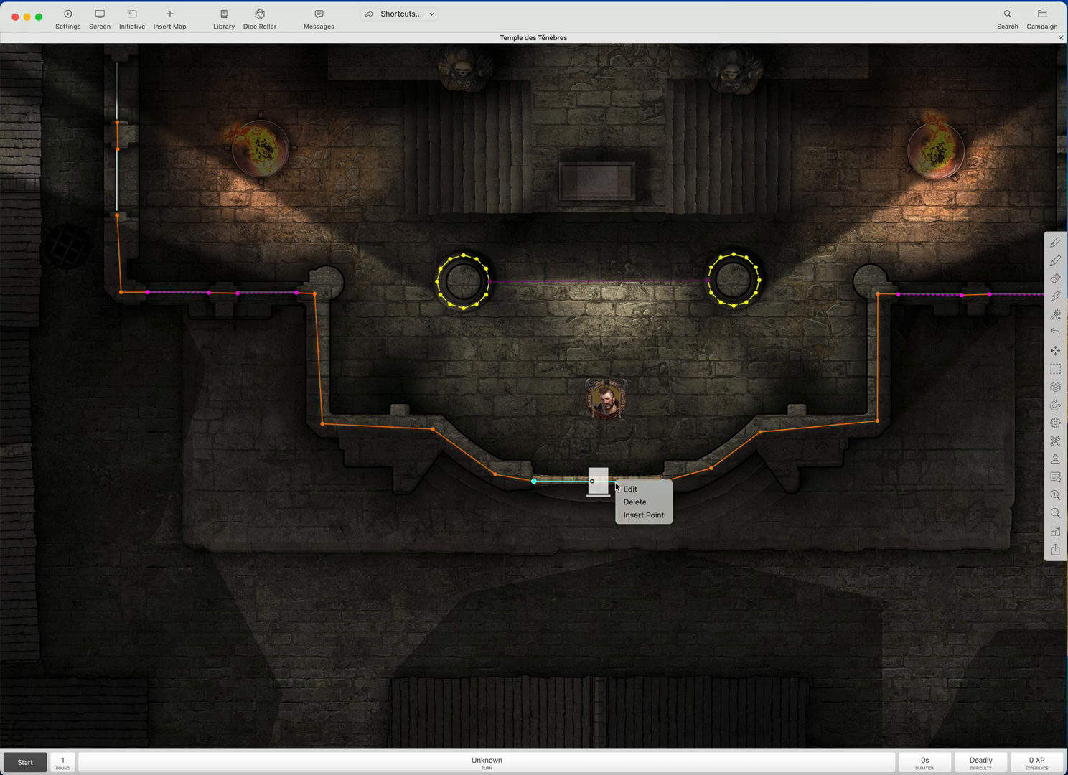
pyautogui.click(627, 489)
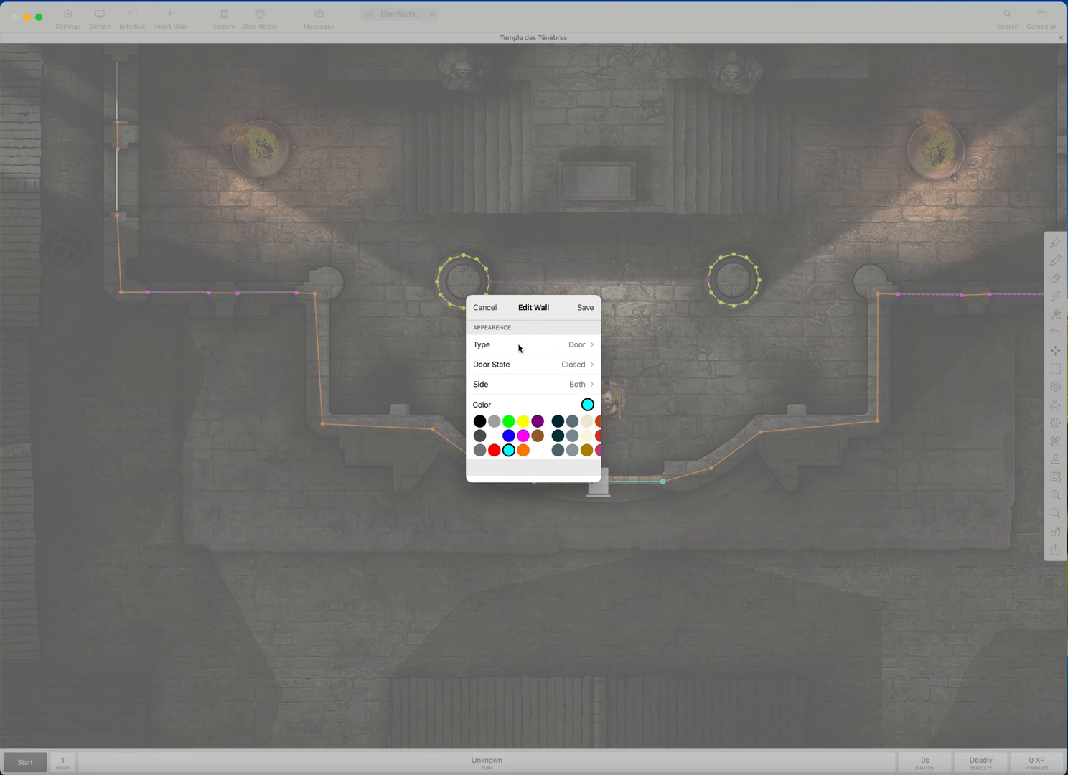
pyautogui.click(563, 366)
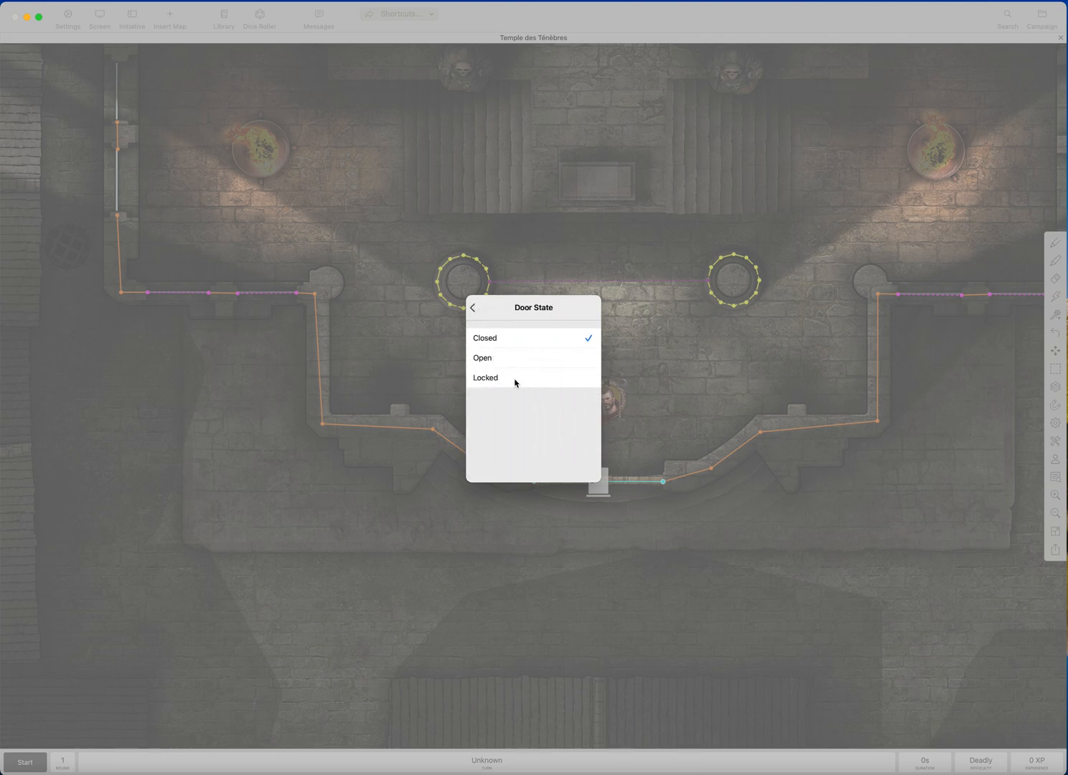
pyautogui.click(473, 308)
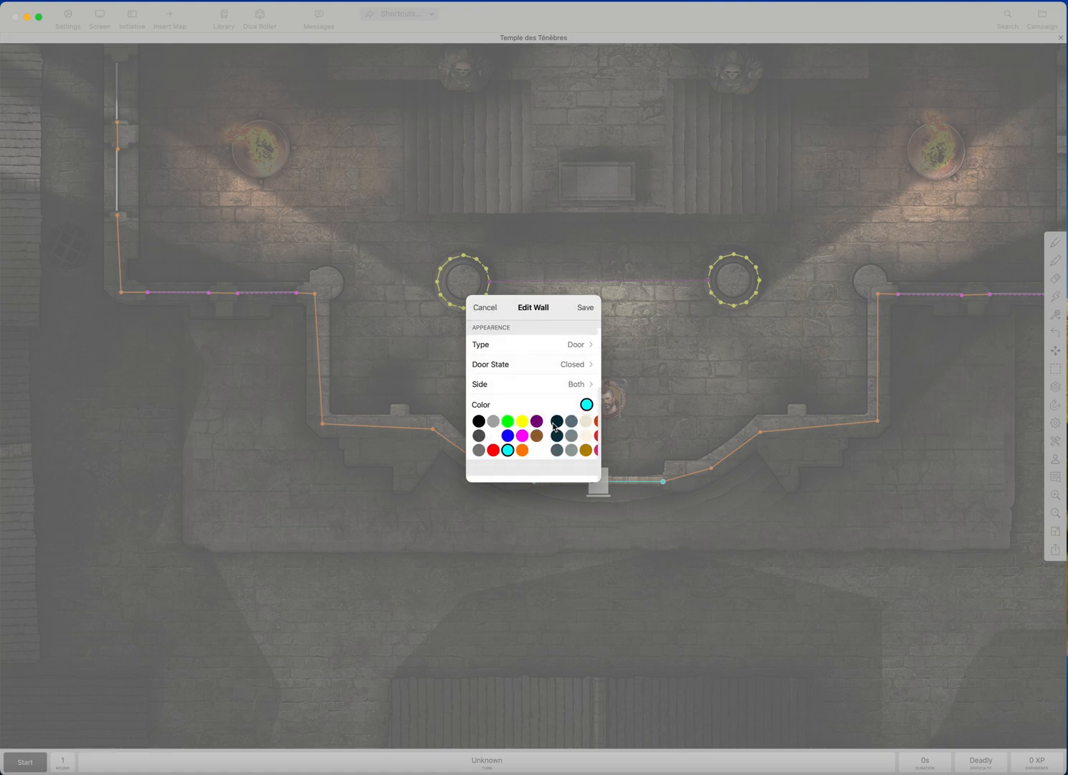
# Review the wall types, change the entrance door's type to Secretdoor and save the wall
pyautogui.click(535, 347)
pyautogui.scroll(3, 521, 368)
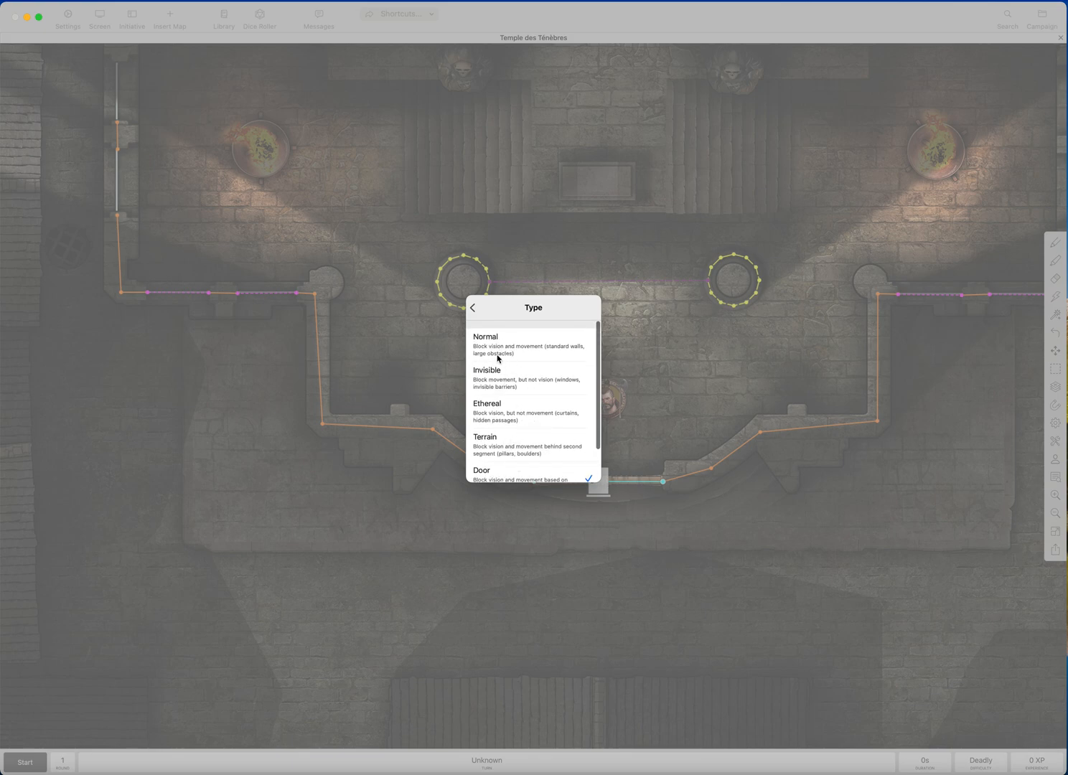
pyautogui.scroll(-2, 513, 410)
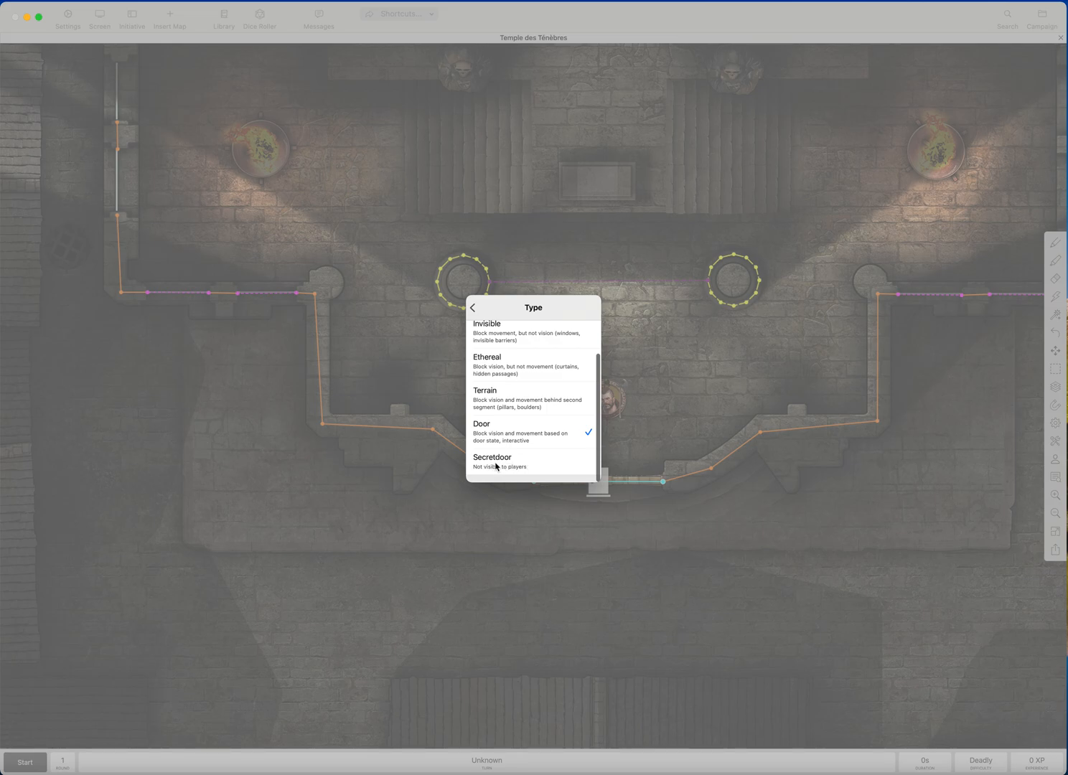
pyautogui.click(496, 463)
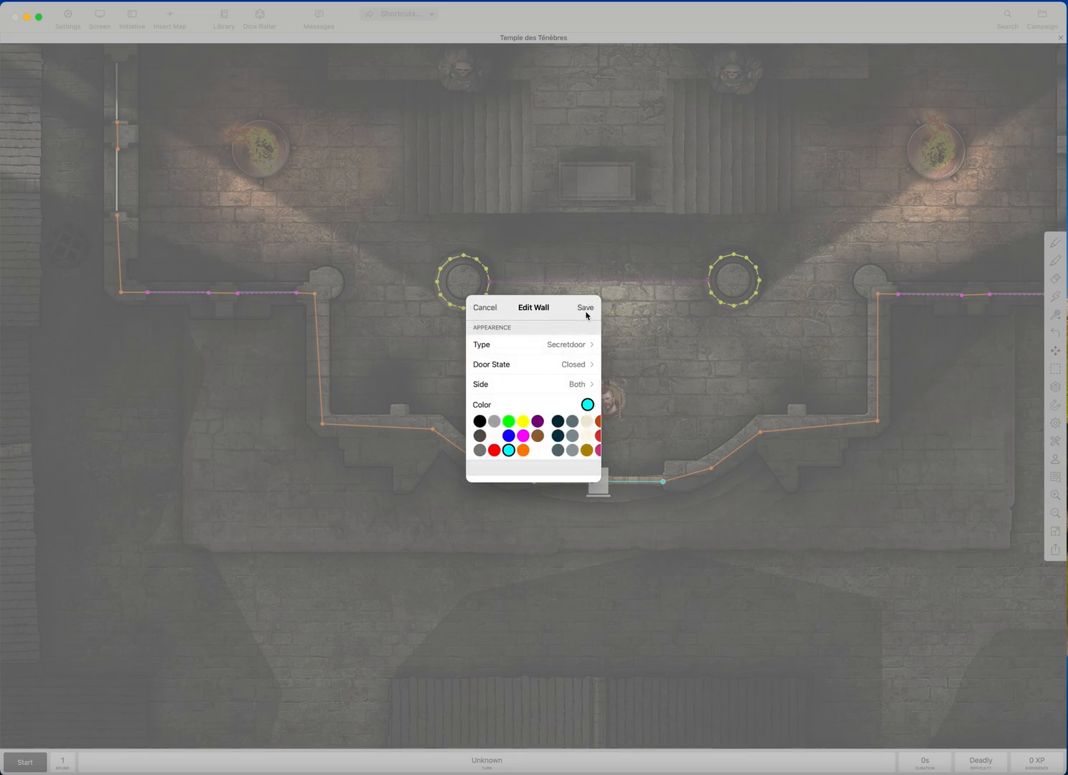
pyautogui.click(585, 310)
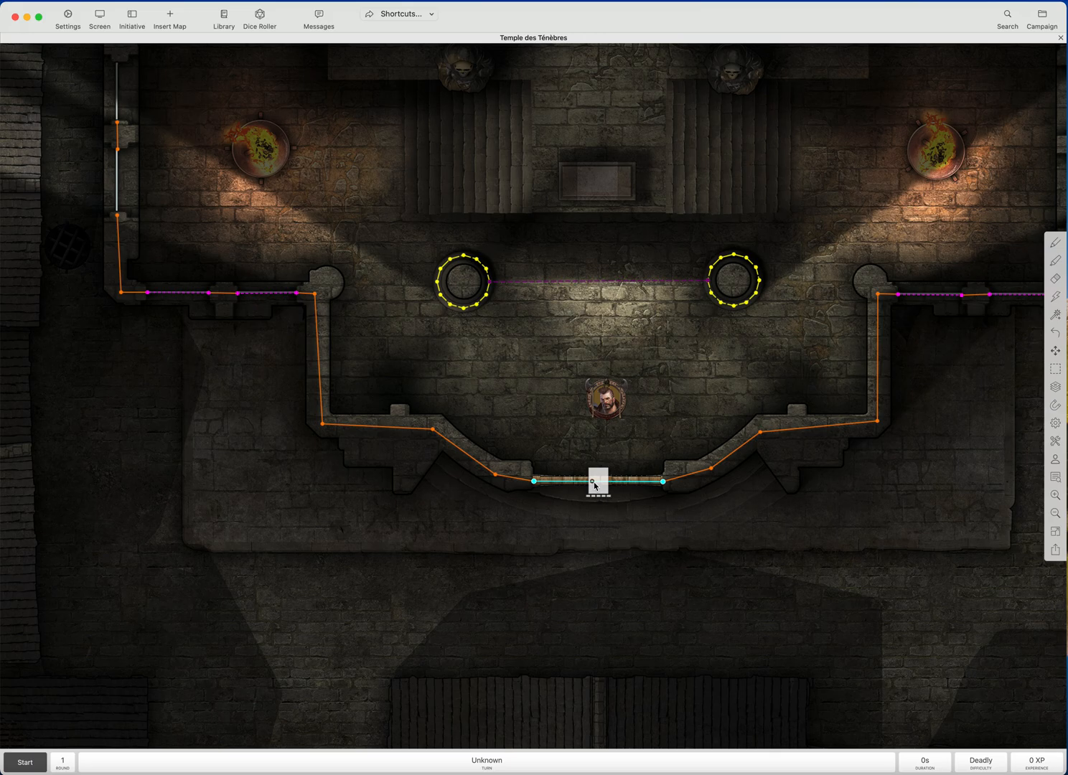
# Edit the entrance door again, set its type to Door and its state to Open, and save the wall
pyautogui.rightClick(595, 486)
pyautogui.click(603, 488)
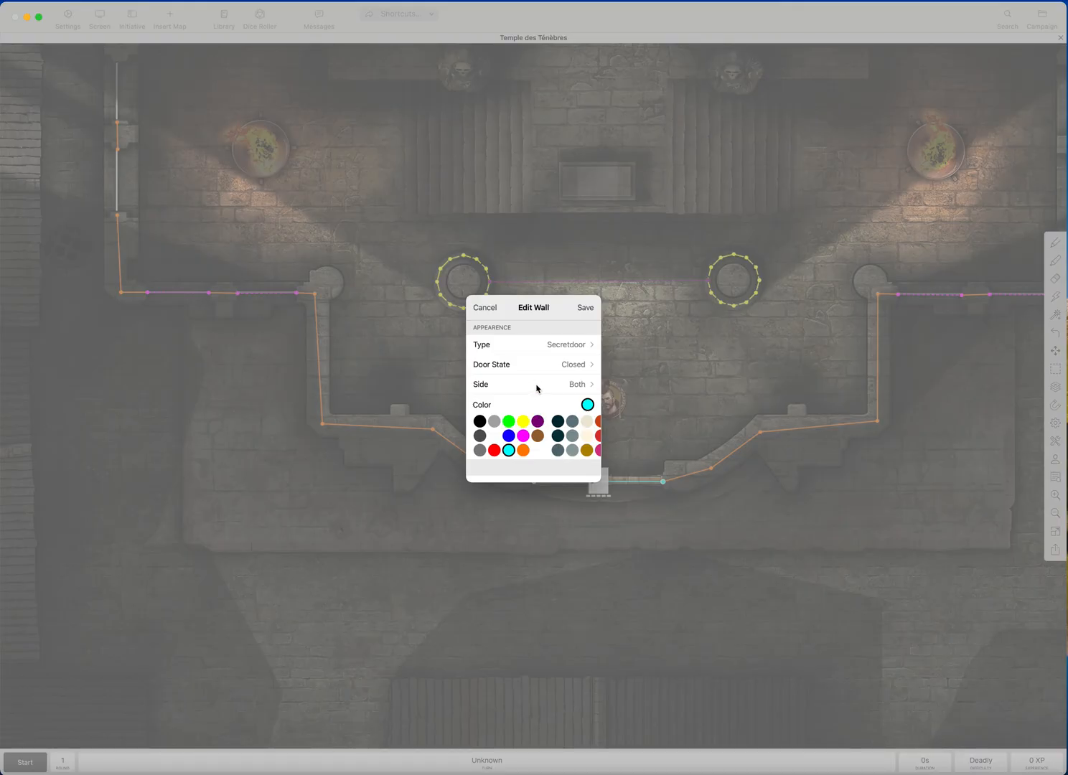
pyautogui.click(517, 363)
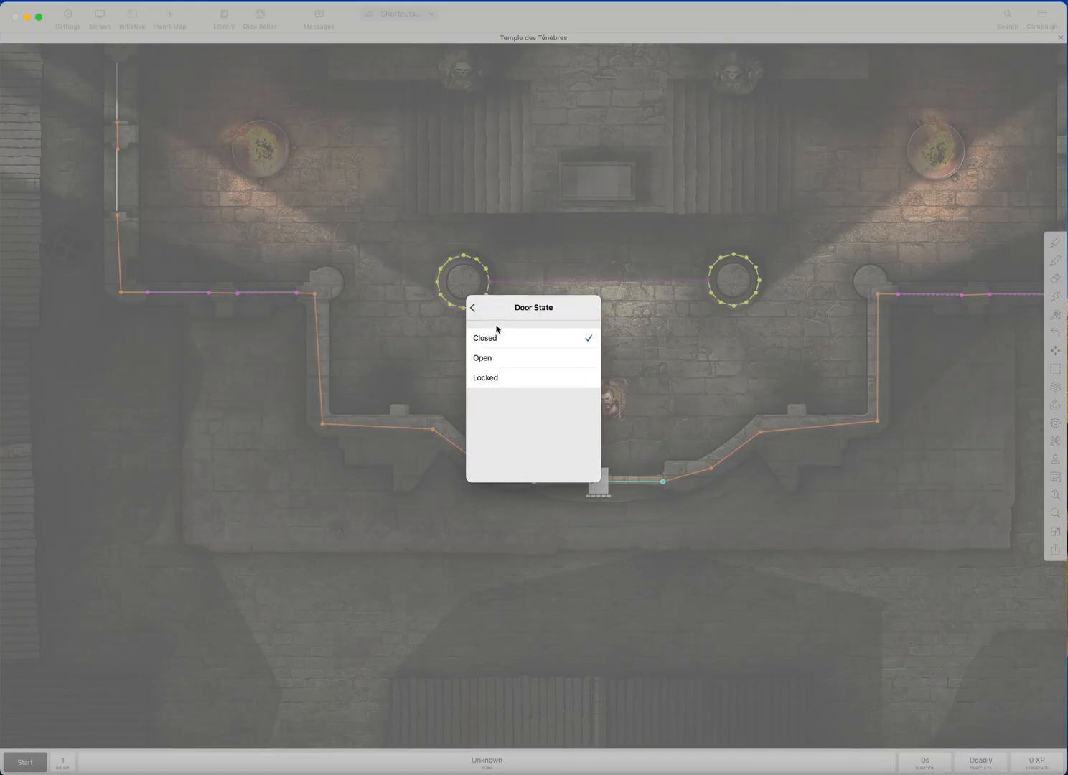
pyautogui.click(473, 308)
pyautogui.click(544, 345)
pyautogui.scroll(-3, 535, 423)
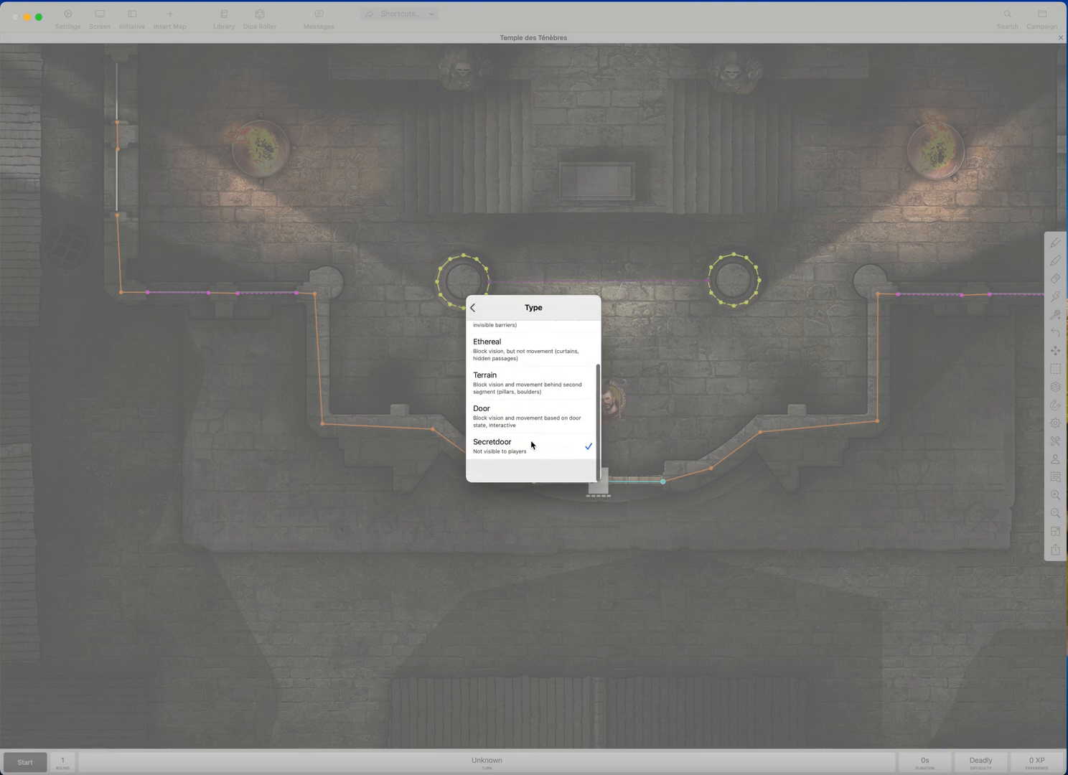
pyautogui.click(530, 418)
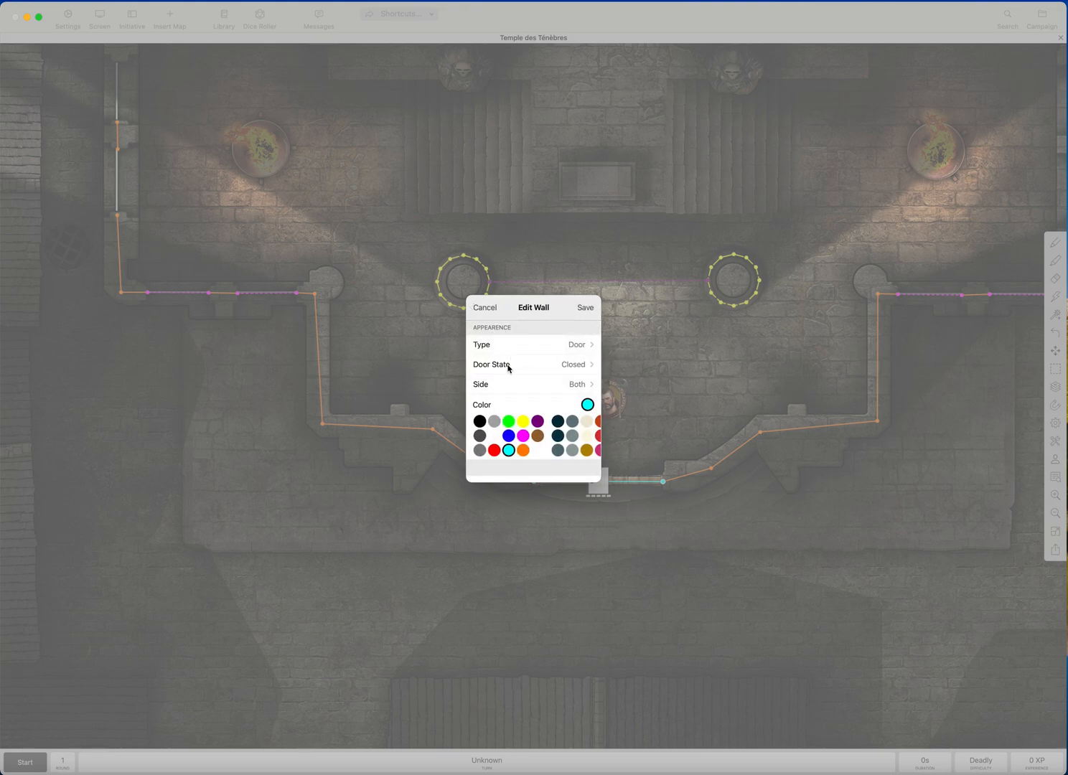
pyautogui.click(548, 368)
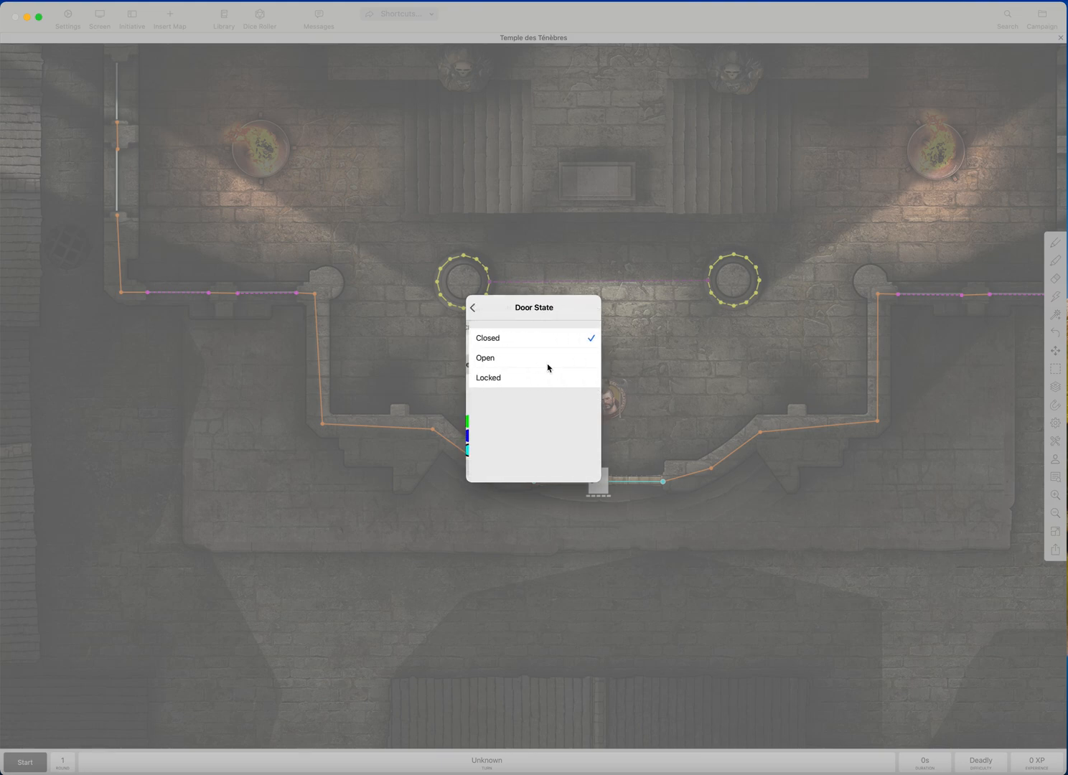
pyautogui.click(497, 364)
pyautogui.click(589, 308)
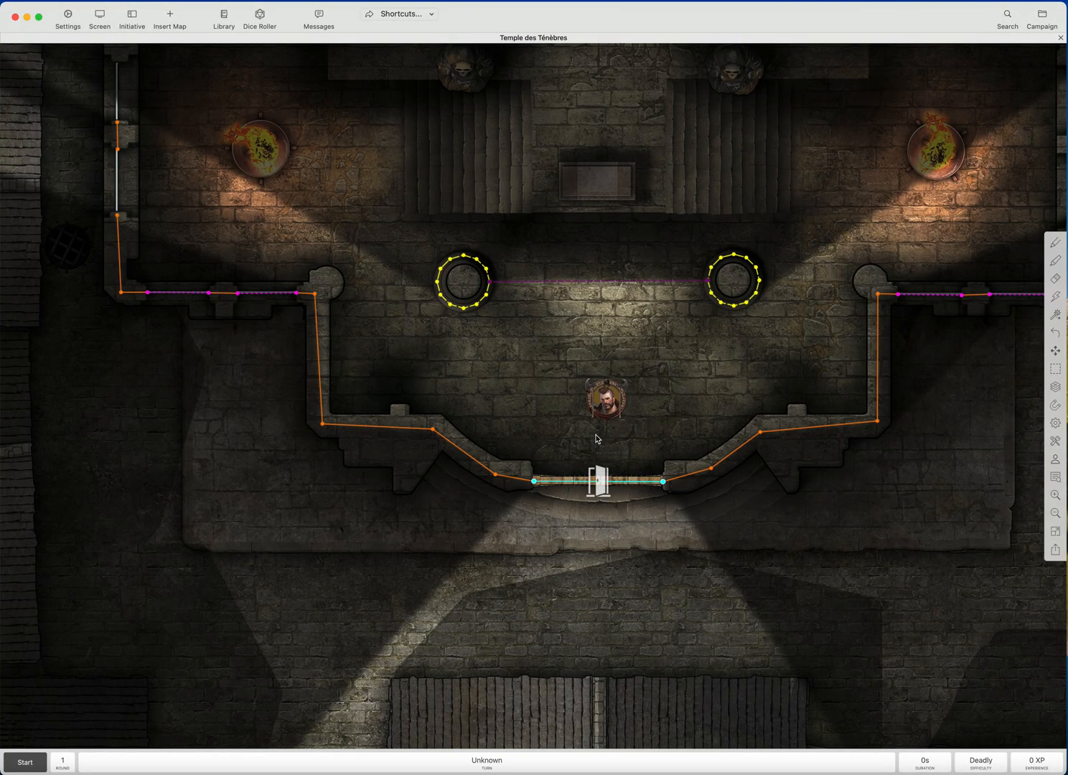
# Move the character token around inside the hall to check what it sees outside through the open entrance door
pyautogui.scroll(-1, 713, 423)
pyautogui.scroll(-1, 616, 384)
pyautogui.moveTo(613, 376)
pyautogui.mouseDown()
pyautogui.moveTo(654, 409)
pyautogui.moveTo(545, 377)
pyautogui.moveTo(626, 386)
pyautogui.moveTo(580, 385)
pyautogui.moveTo(605, 387)
pyautogui.mouseUp()
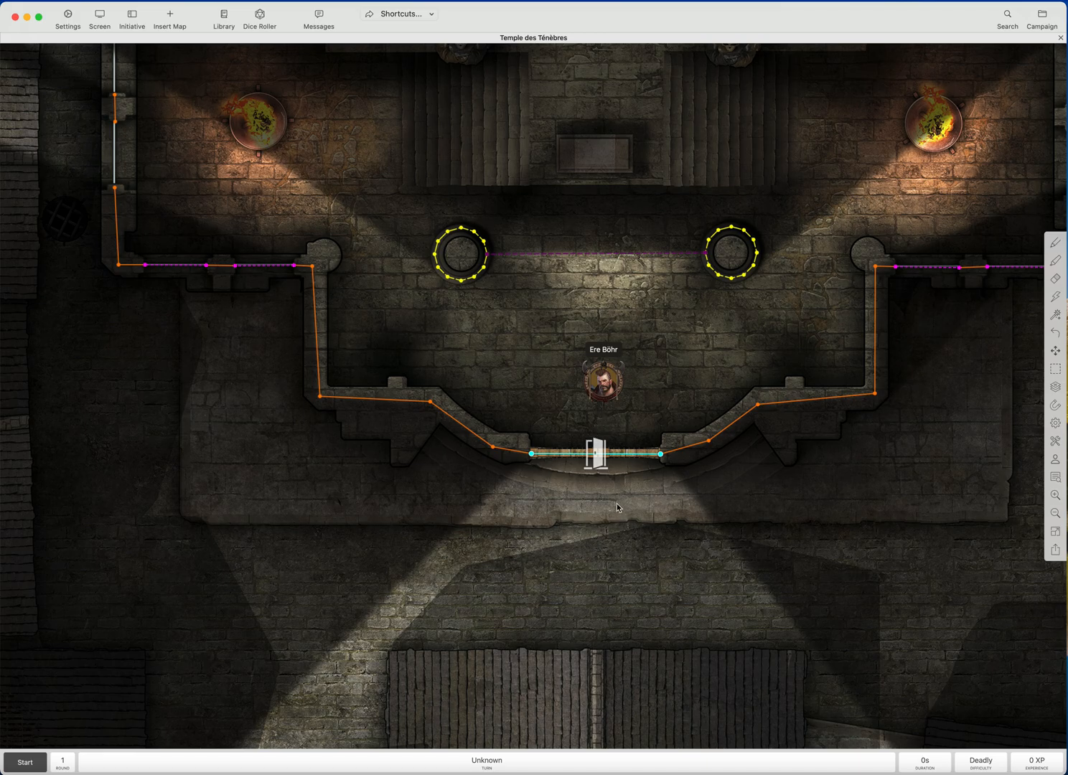
pyautogui.moveTo(608, 387)
pyautogui.mouseDown()
pyautogui.moveTo(570, 388)
pyautogui.moveTo(607, 431)
pyautogui.moveTo(627, 565)
pyautogui.moveTo(494, 534)
pyautogui.moveTo(677, 541)
pyautogui.moveTo(606, 501)
pyautogui.moveTo(606, 364)
pyautogui.moveTo(600, 371)
pyautogui.moveTo(617, 367)
pyautogui.mouseUp()
pyautogui.moveTo(688, 337); pyautogui.dragTo(646, 387)
pyautogui.moveTo(582, 426); pyautogui.dragTo(636, 385)
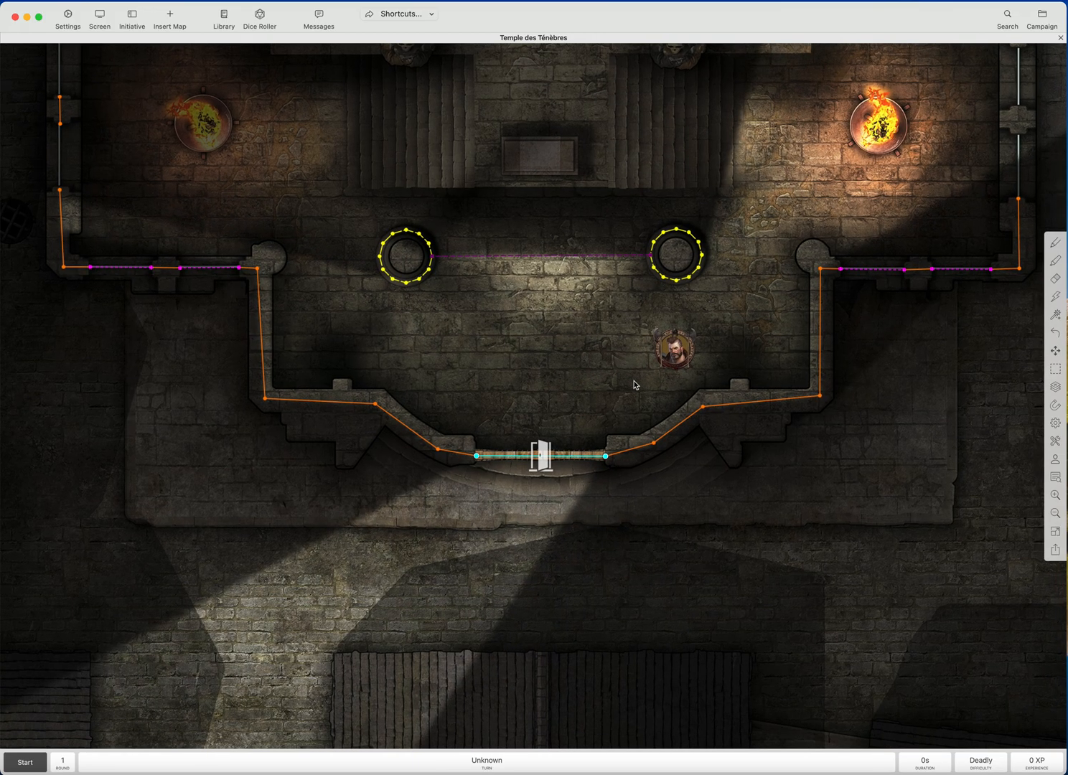
# Move the character token into the eastern alcove beside the brazier to check its view through the southern windows
pyautogui.click(688, 422)
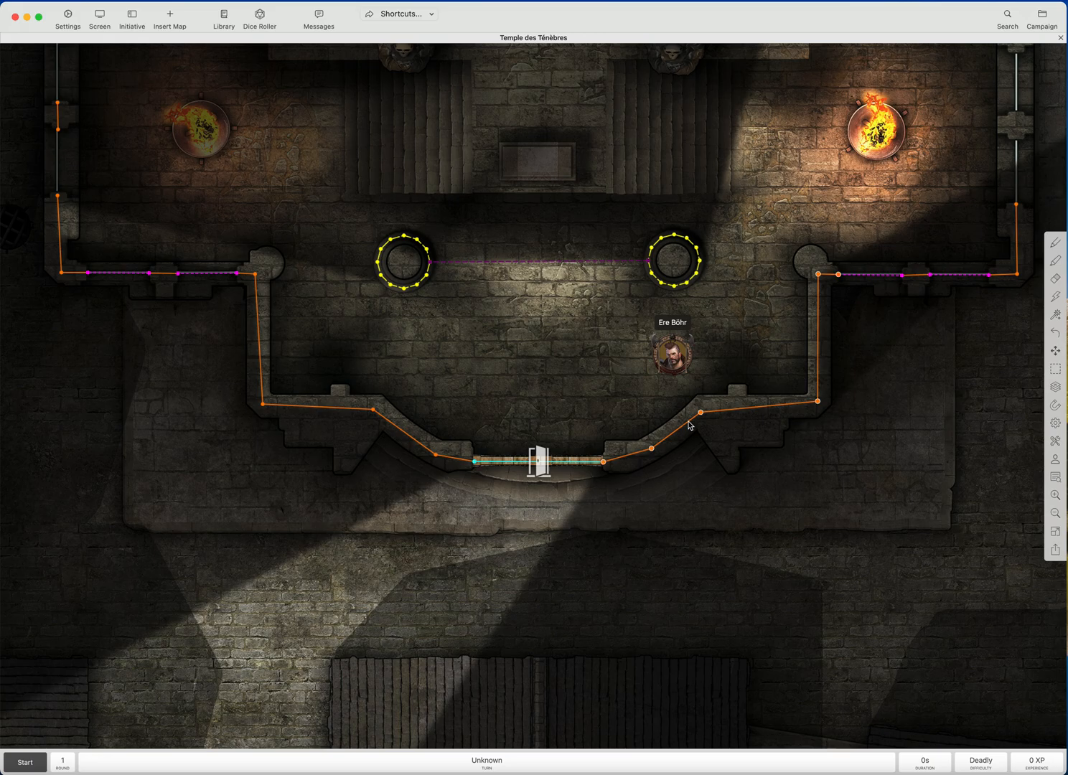
pyautogui.moveTo(701, 414); pyautogui.dragTo(758, 382)
pyautogui.scroll(-2, 790, 415)
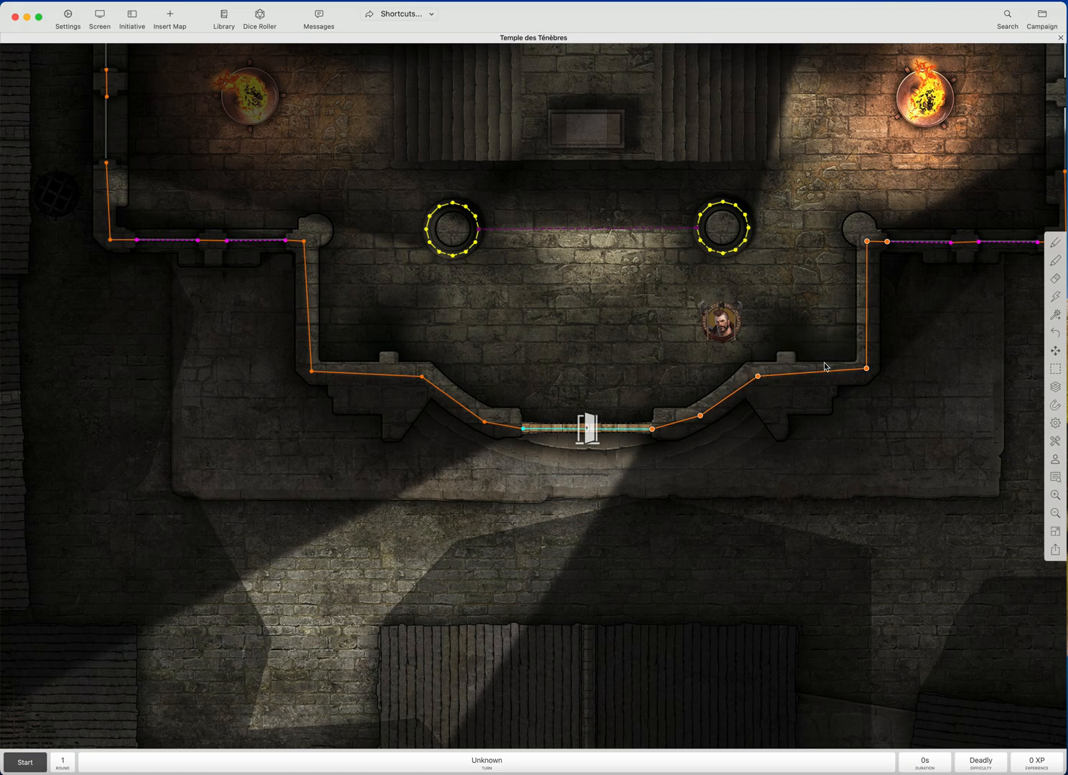
pyautogui.hscroll(5, 798, 310)
pyautogui.scroll(3, 799, 310)
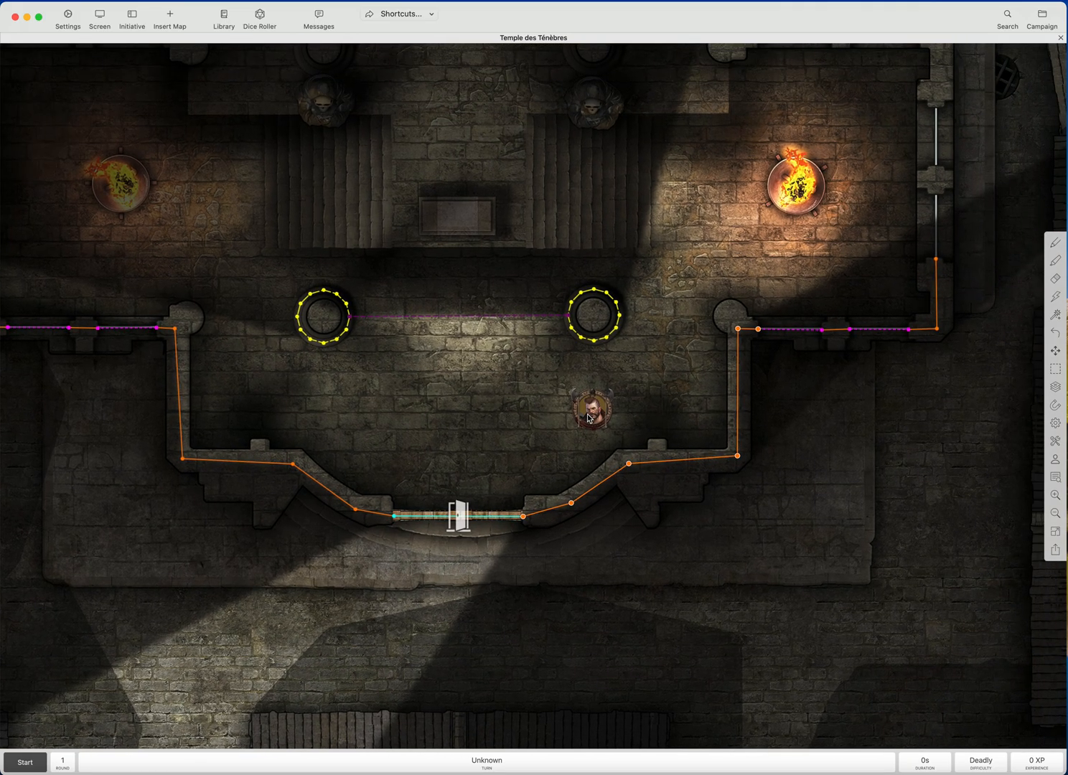
pyautogui.moveTo(593, 418); pyautogui.dragTo(834, 264)
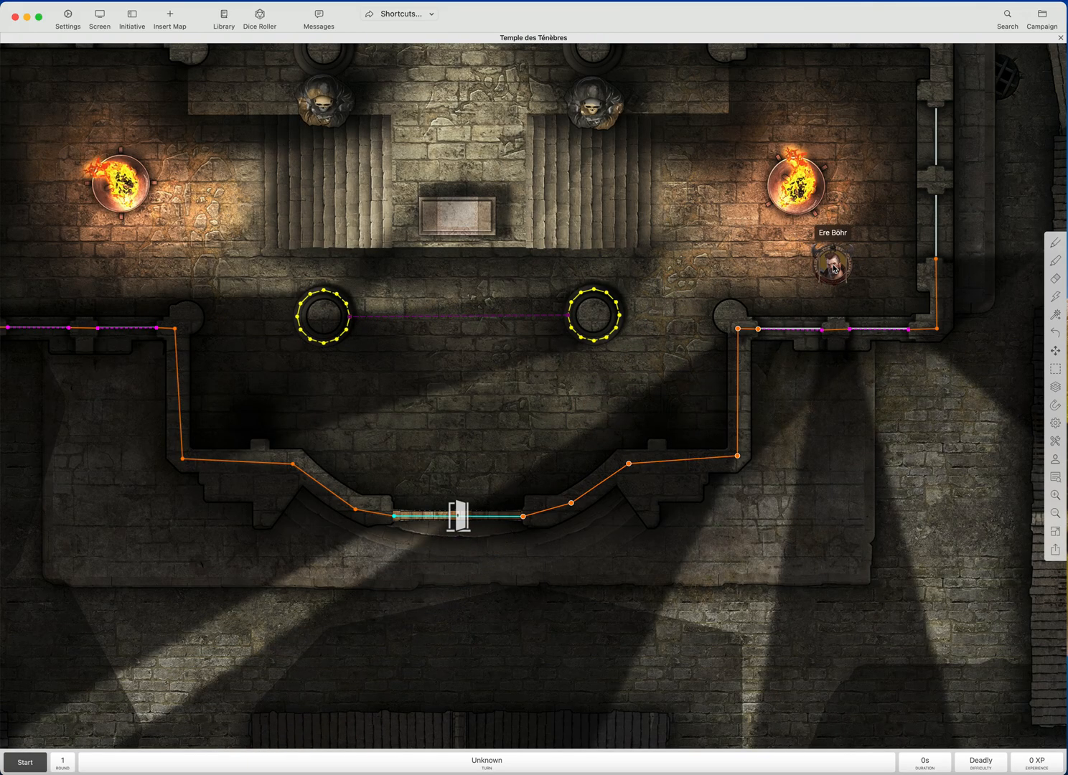
pyautogui.moveTo(860, 210); pyautogui.dragTo(685, 397)
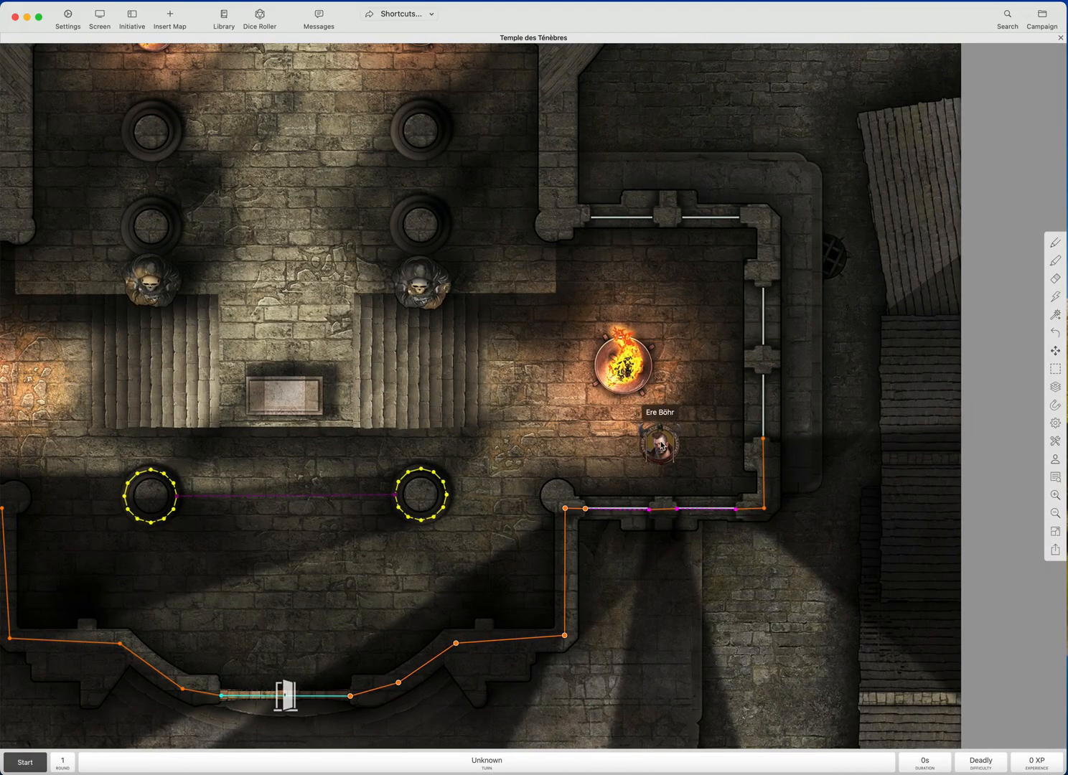
pyautogui.moveTo(660, 442); pyautogui.dragTo(695, 425)
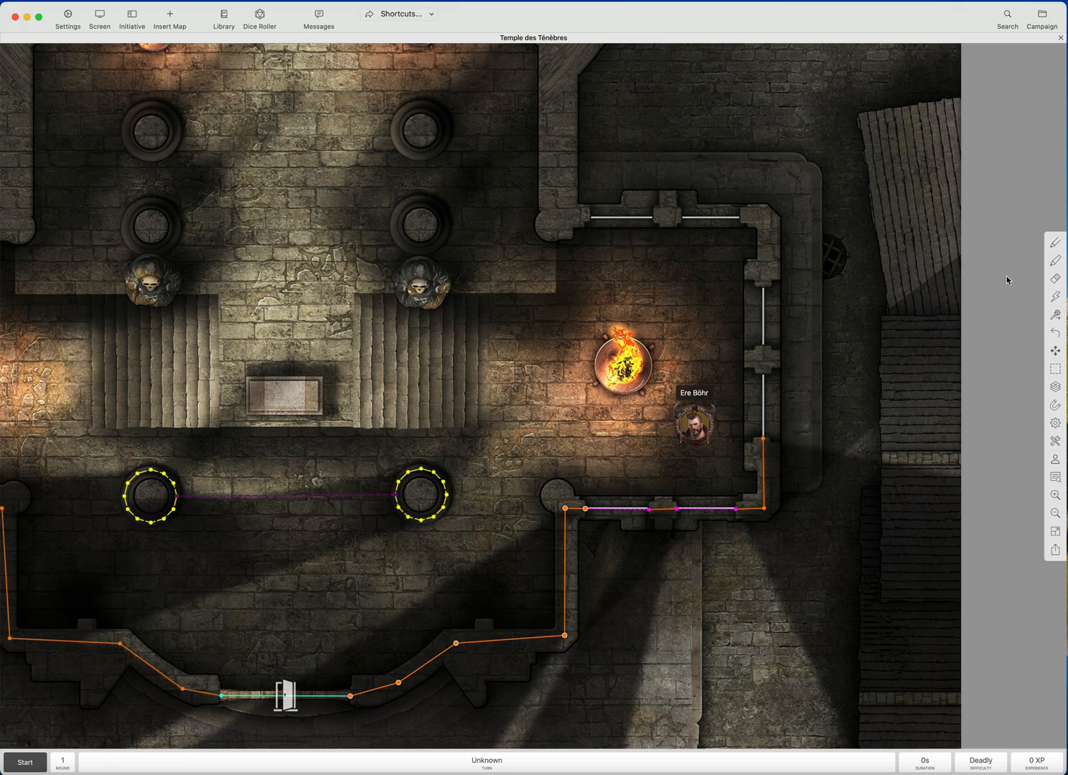
# Draw a Normal wall from the open end on the alcove's east side, around its northeast corner and up the nave's east wall
pyautogui.click(1055, 244)
pyautogui.click(1055, 246)
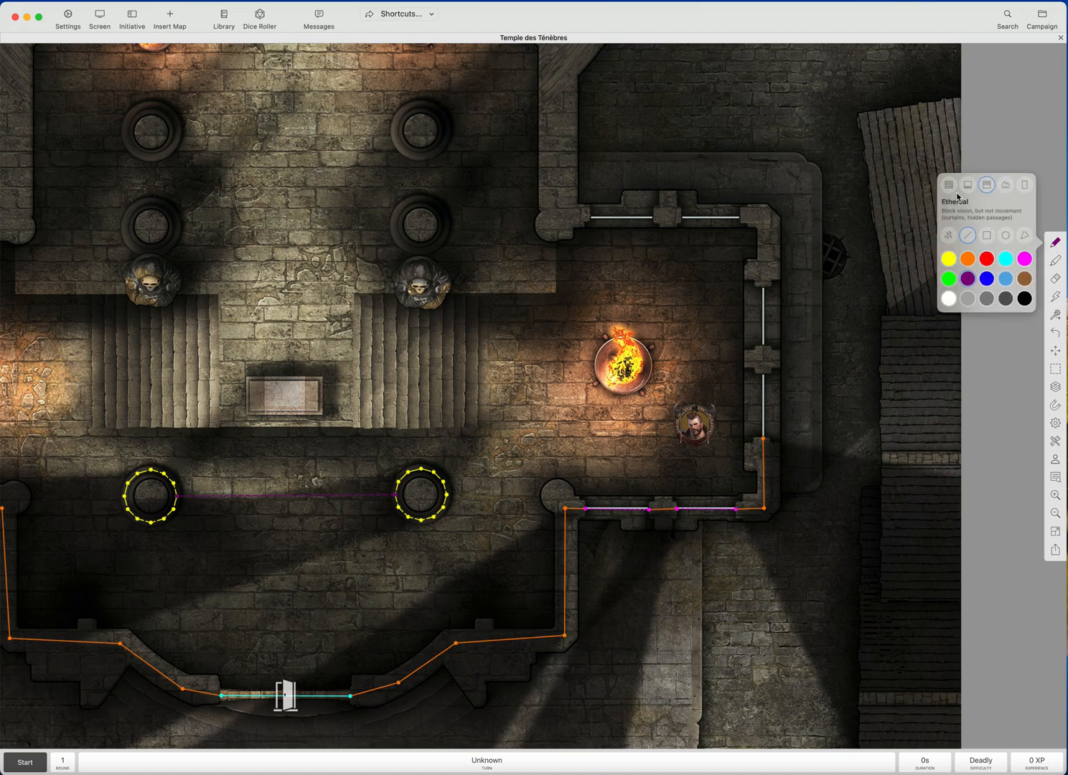
pyautogui.click(949, 186)
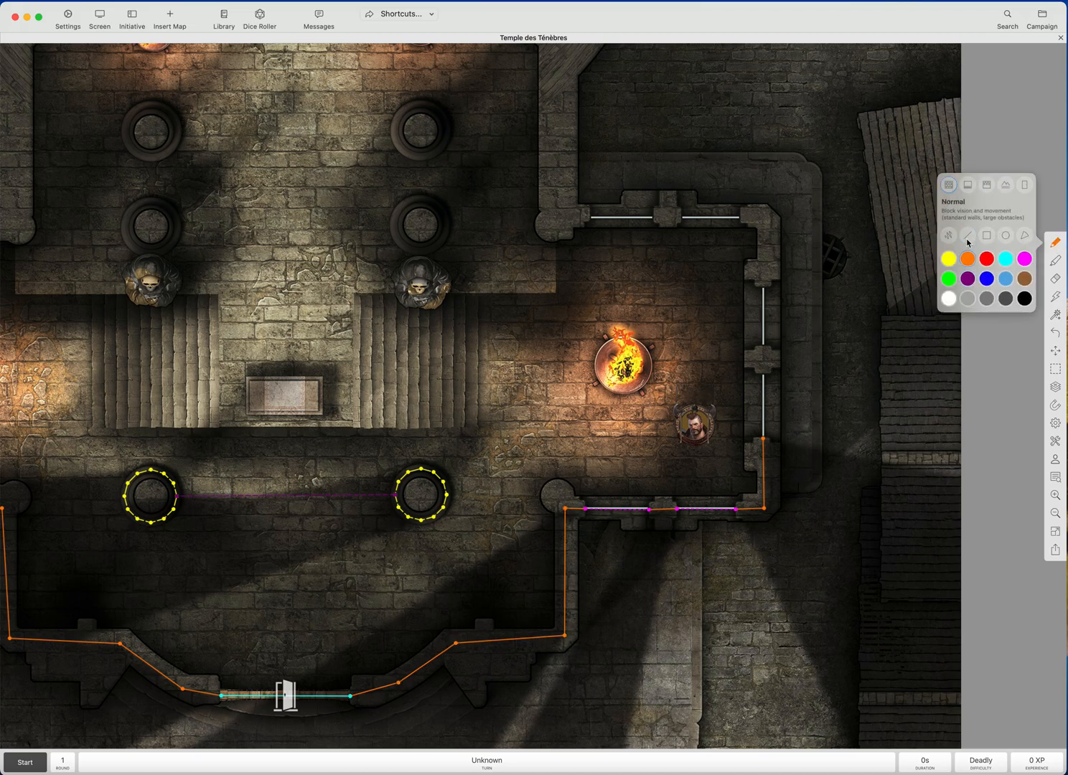
pyautogui.click(1052, 245)
pyautogui.click(763, 439)
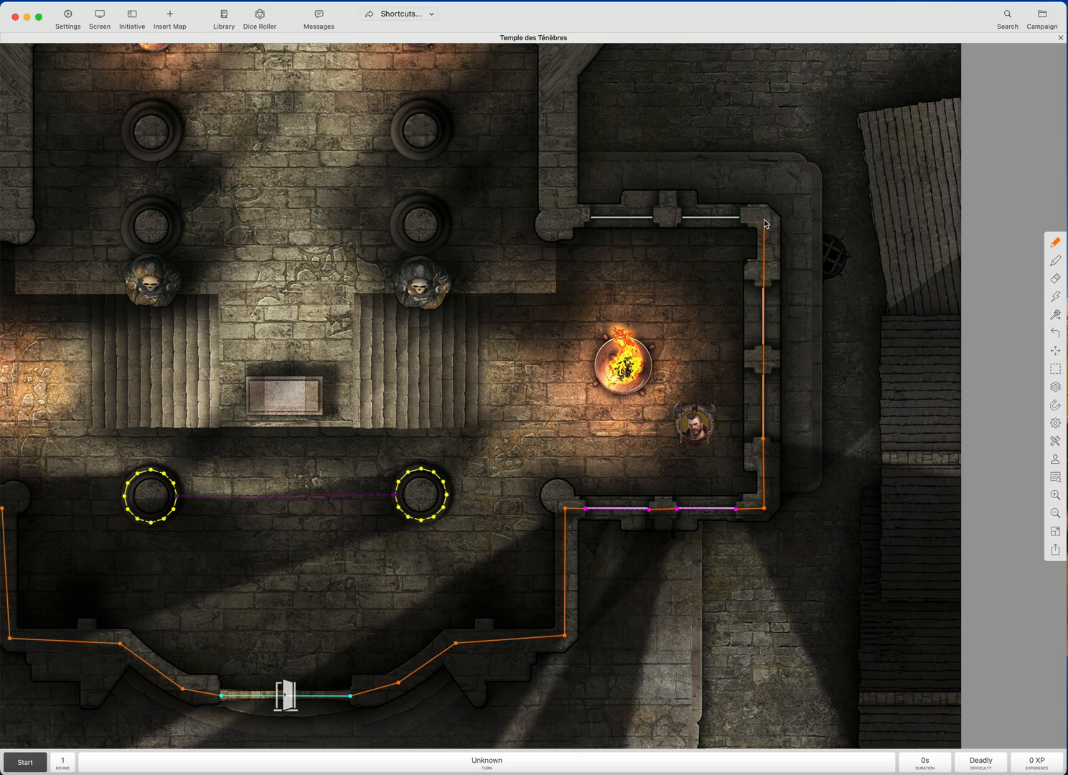
pyautogui.click(765, 220)
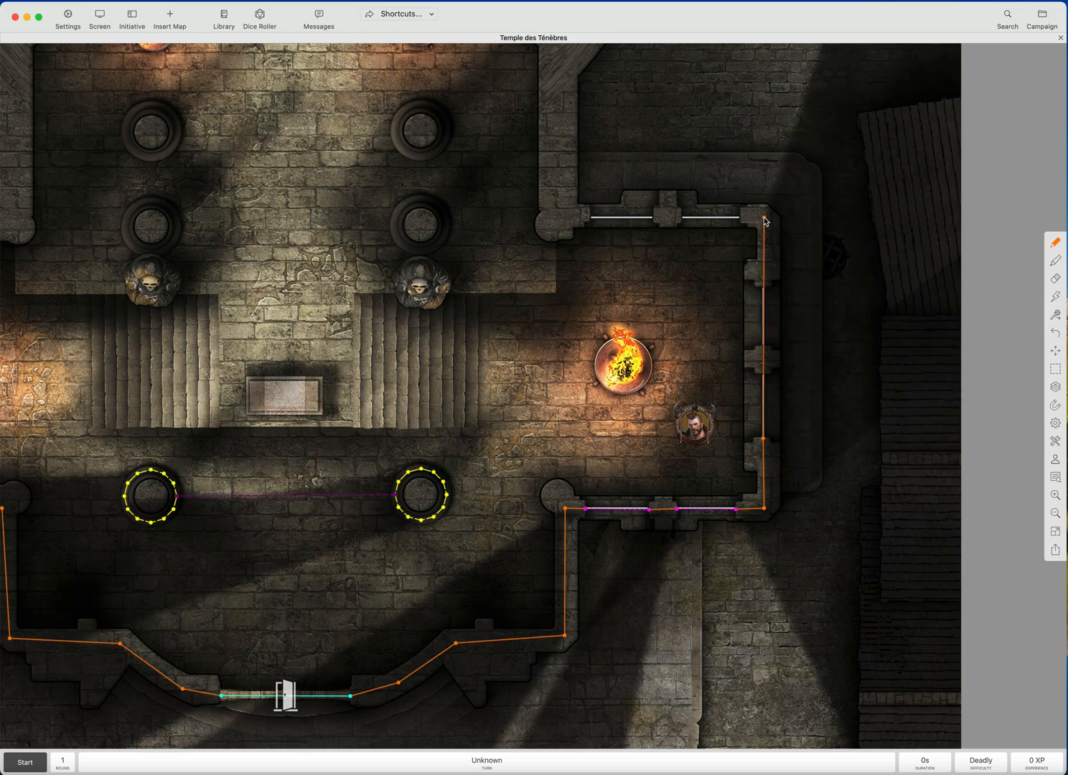
pyautogui.click(560, 217)
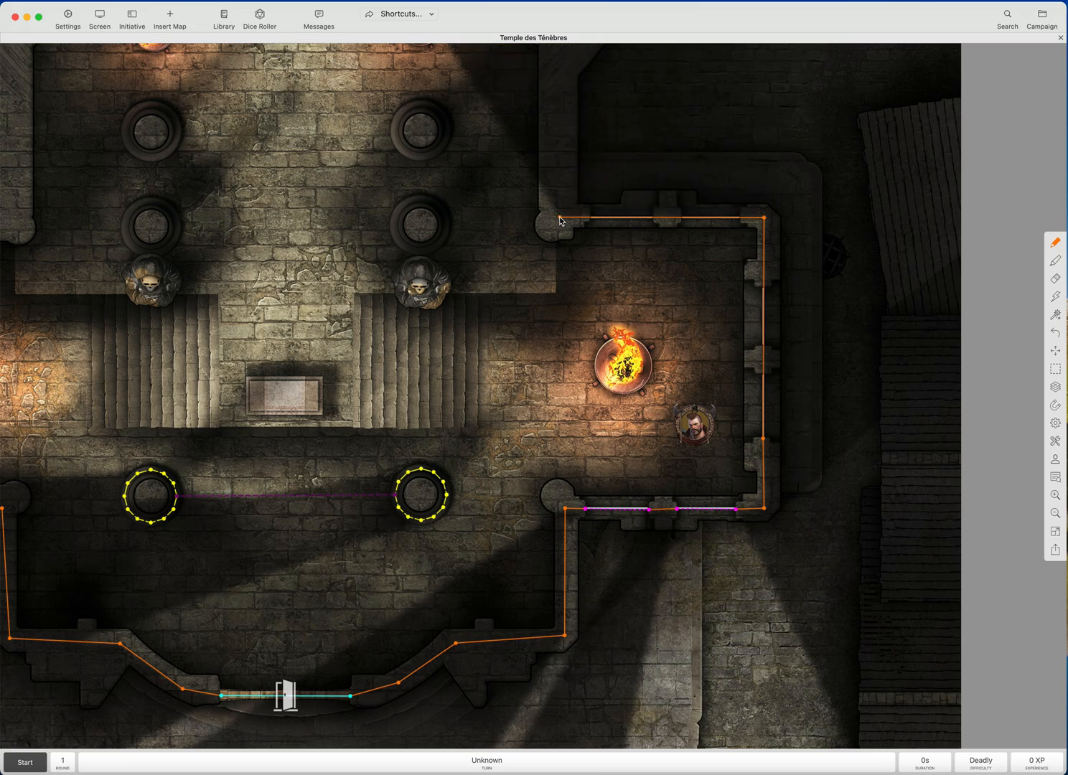
pyautogui.doubleClick(562, 96)
pyautogui.click(1055, 351)
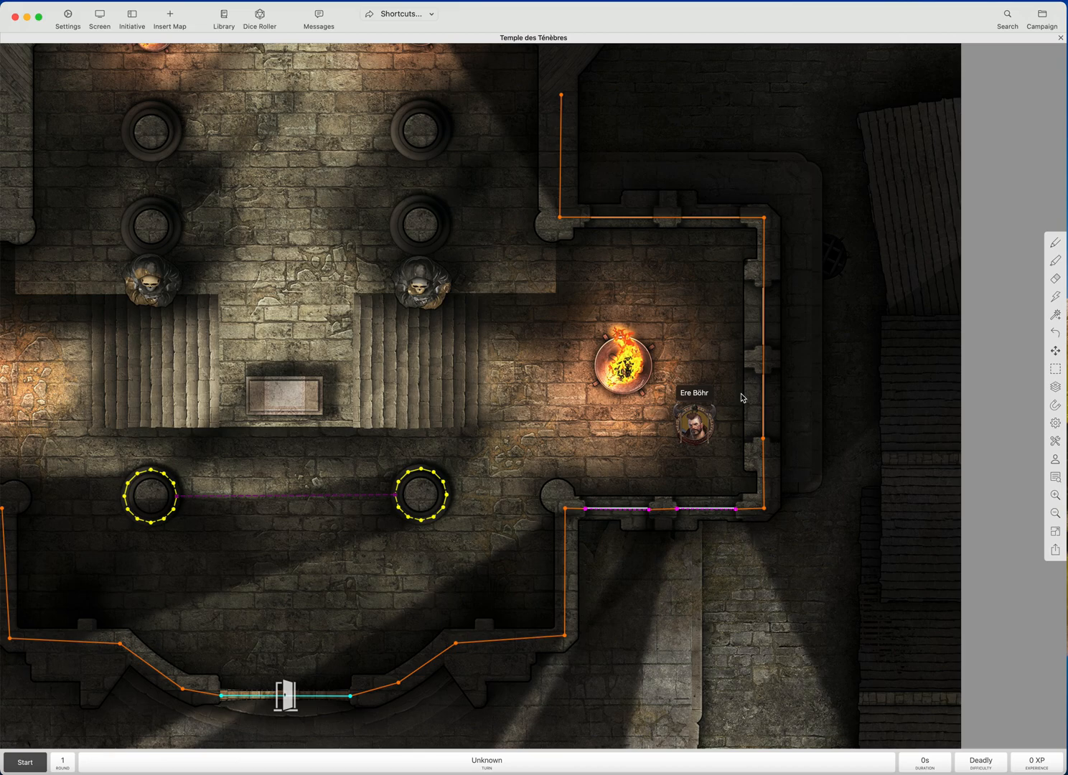
# Insert points on the alcove's east wall at the ends of its two window openings
pyautogui.moveTo(702, 422)
pyautogui.mouseDown()
pyautogui.moveTo(660, 440)
pyautogui.moveTo(697, 421)
pyautogui.mouseUp()
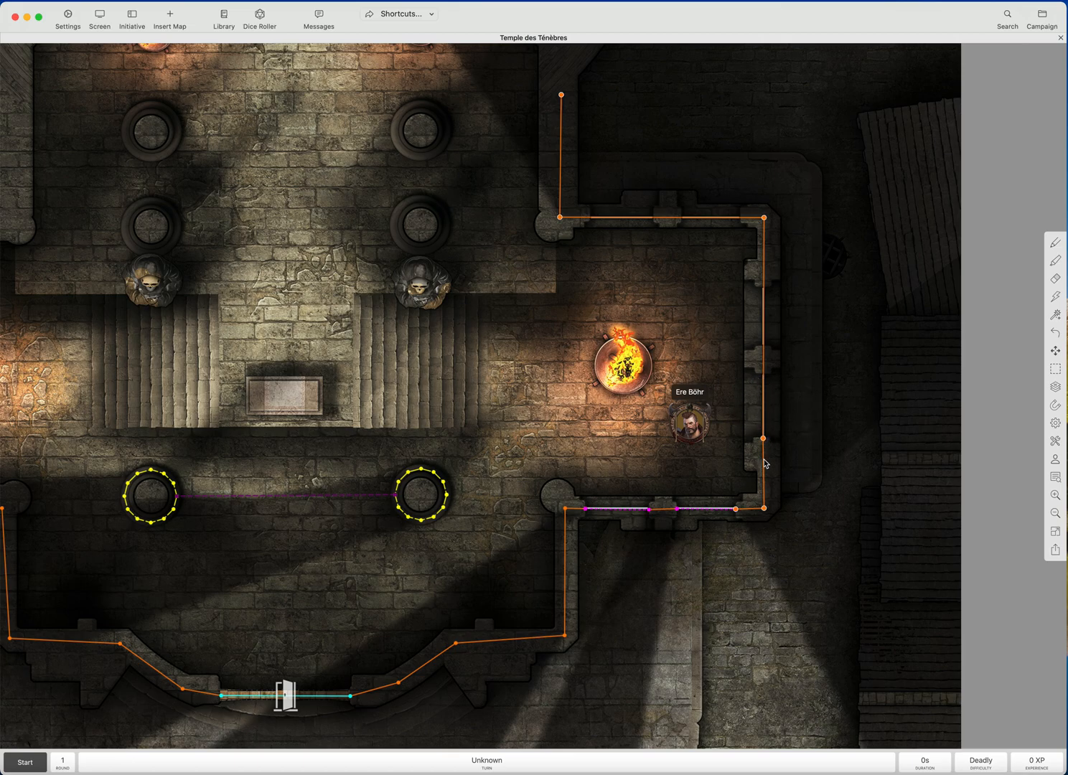
pyautogui.click(764, 376)
pyautogui.click(784, 363)
pyautogui.click(786, 279)
pyautogui.click(784, 337)
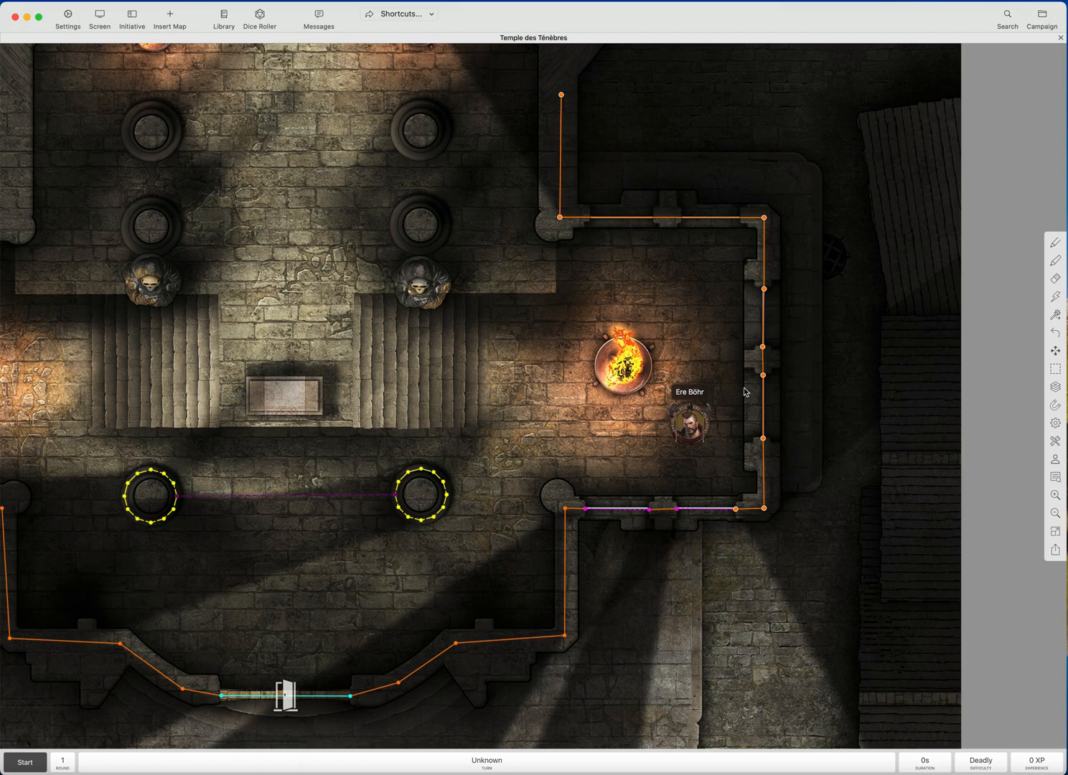
# Split the alcove's east wall at both ends of the southern window opening and check the separated segments
pyautogui.rightClick(764, 440)
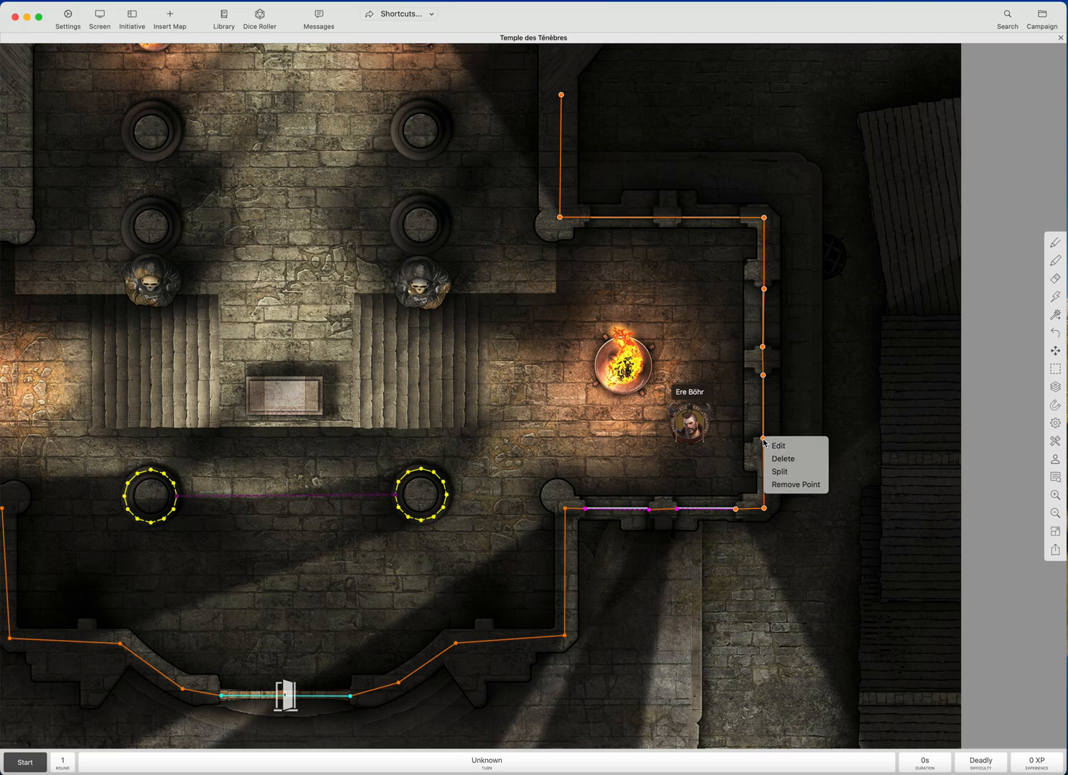
pyautogui.click(763, 440)
pyautogui.click(763, 439)
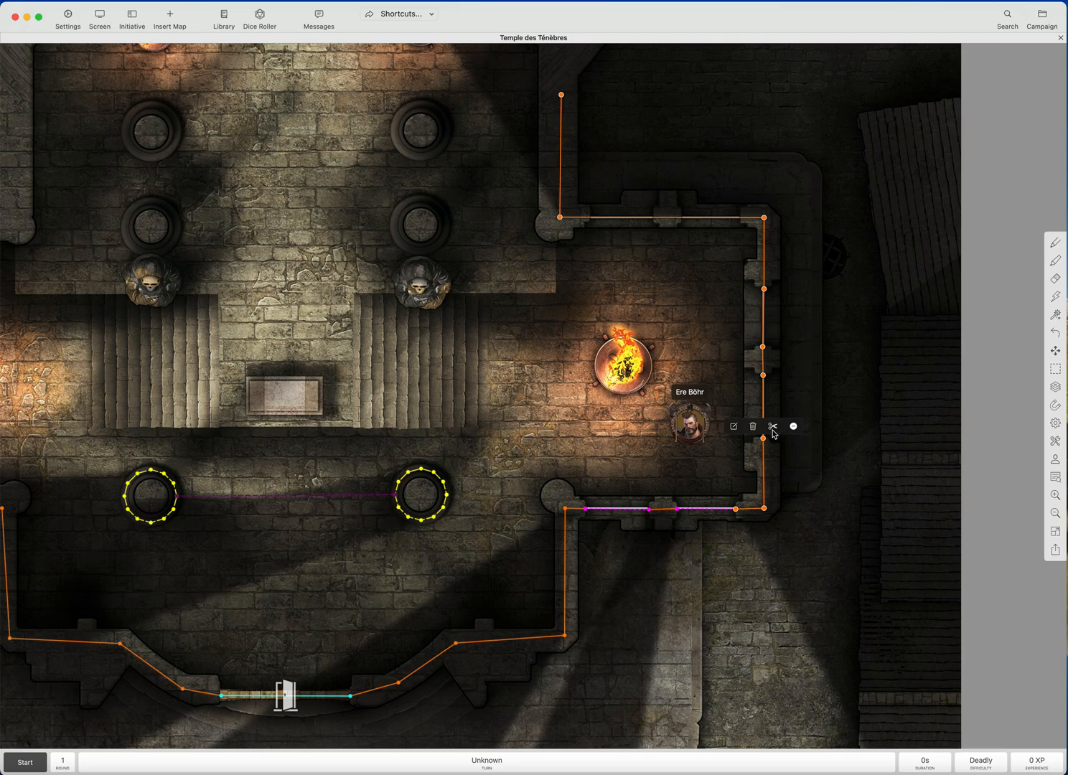
pyautogui.click(773, 428)
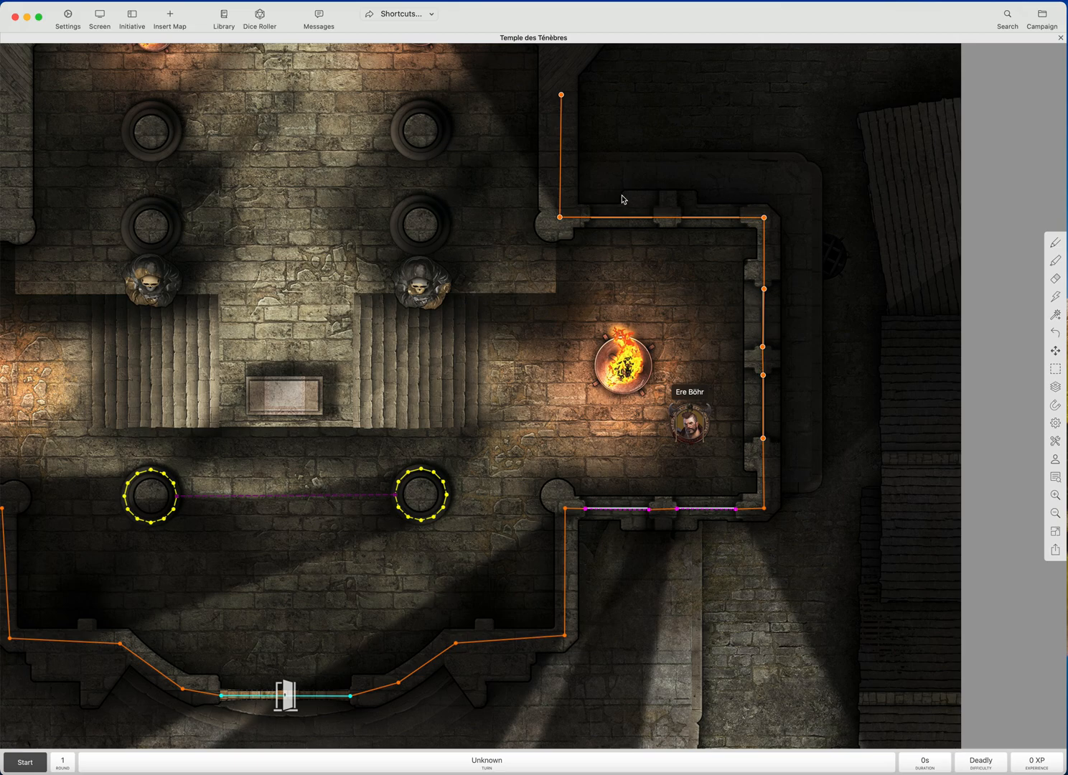
pyautogui.rightClick(763, 378)
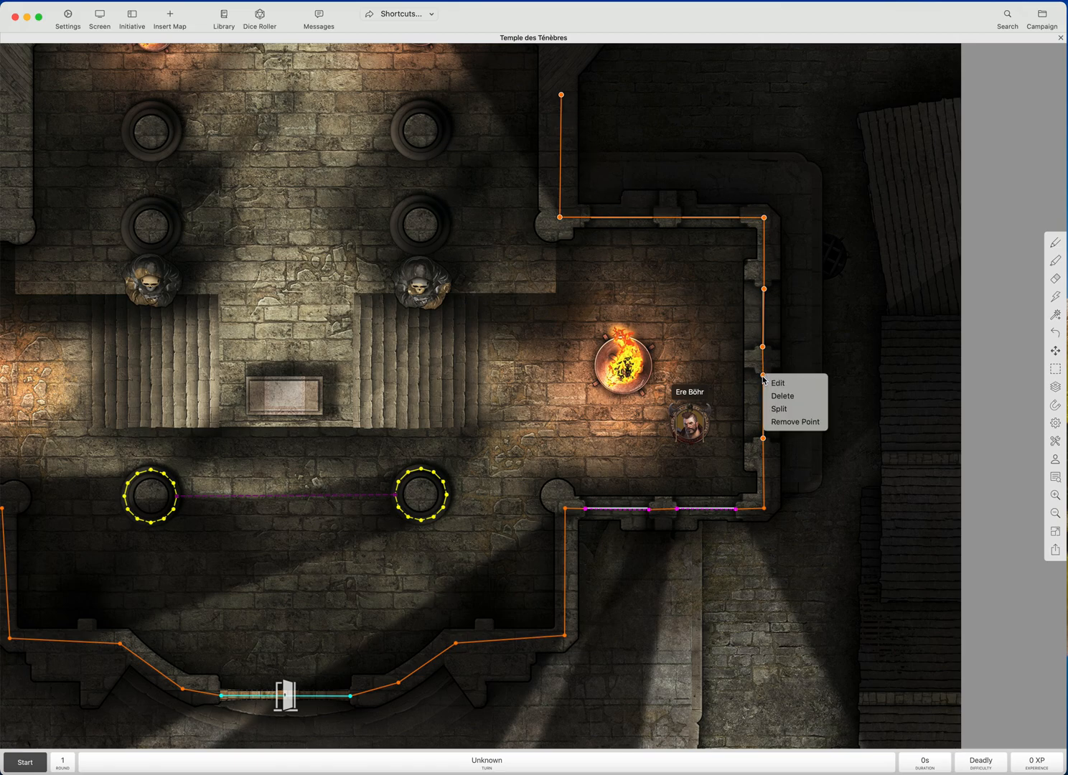
pyautogui.click(787, 409)
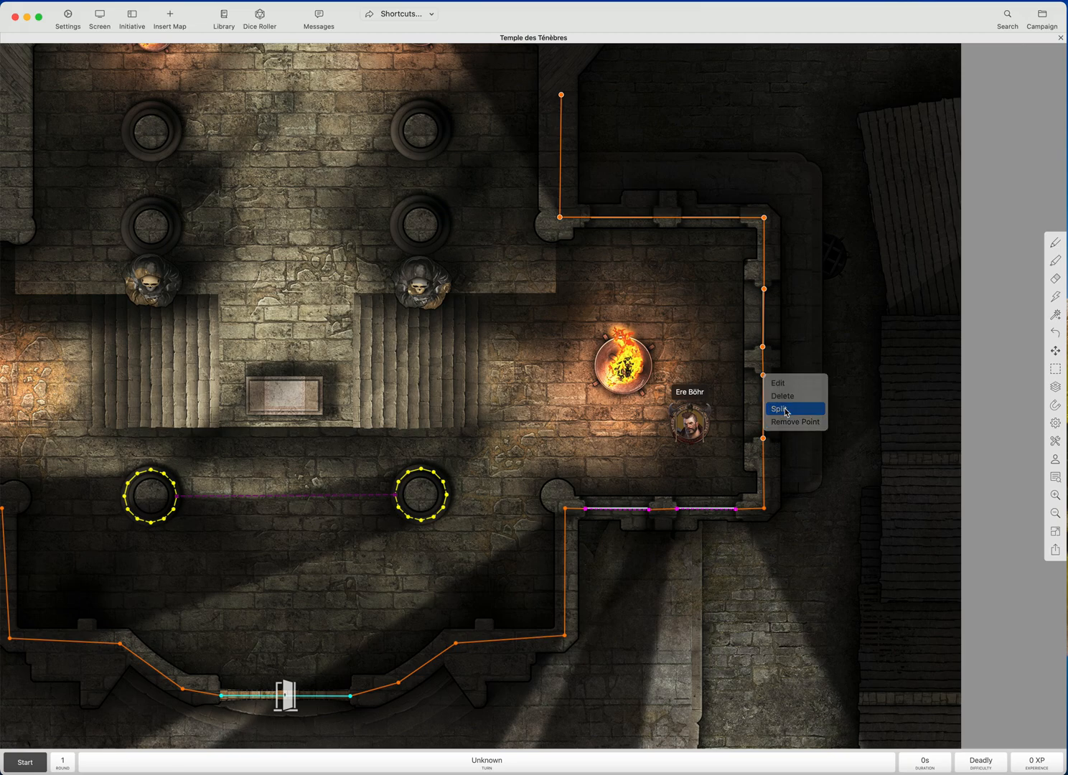
pyautogui.click(759, 511)
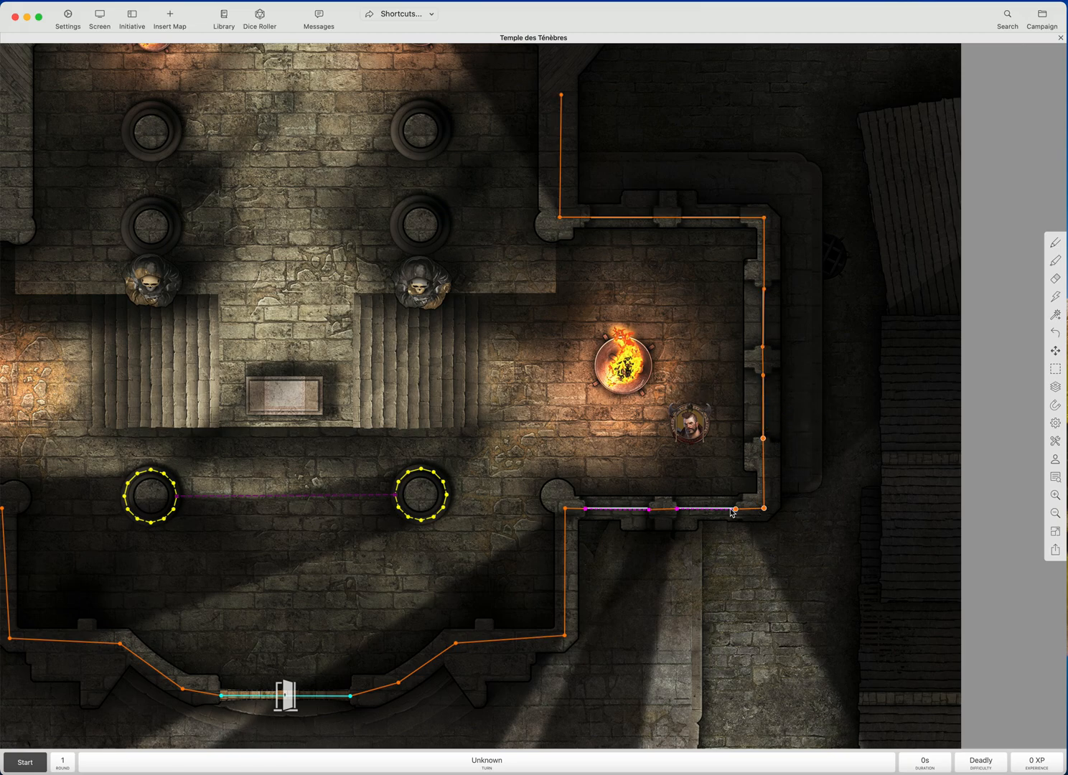
pyautogui.click(763, 417)
pyautogui.click(763, 327)
pyautogui.click(749, 415)
# Edit the split window segment on the east wall, set its type to Invisible and its color to magenta, and save
pyautogui.rightClick(765, 415)
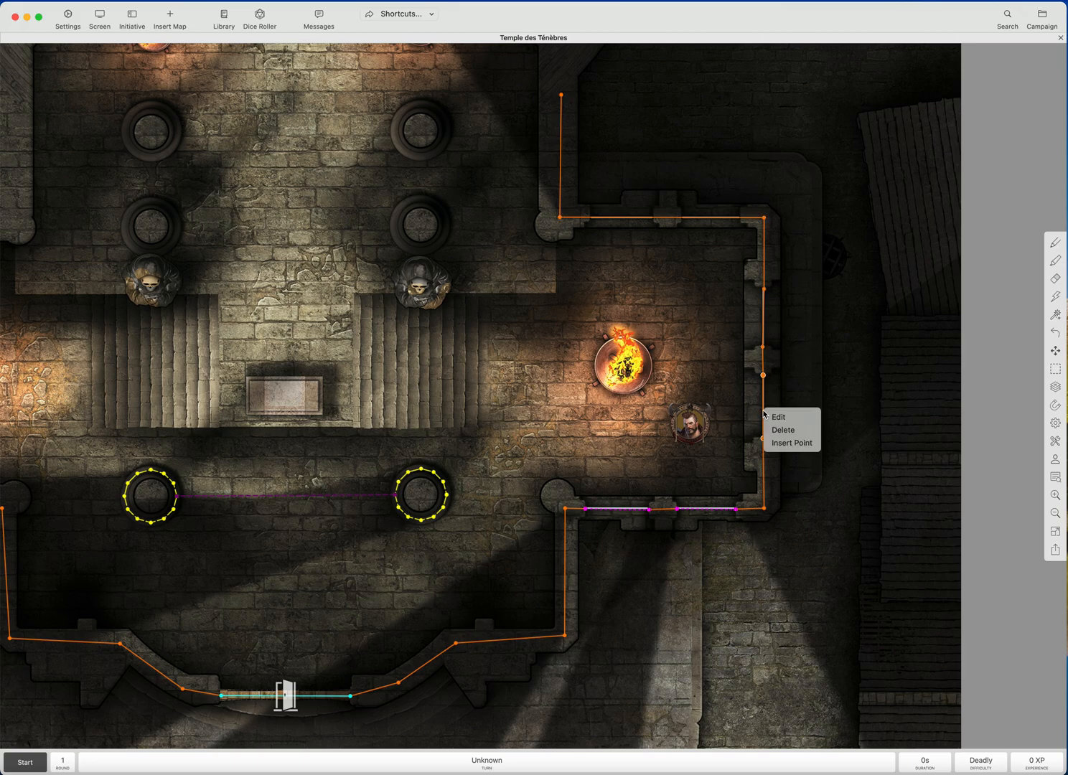
pyautogui.click(775, 416)
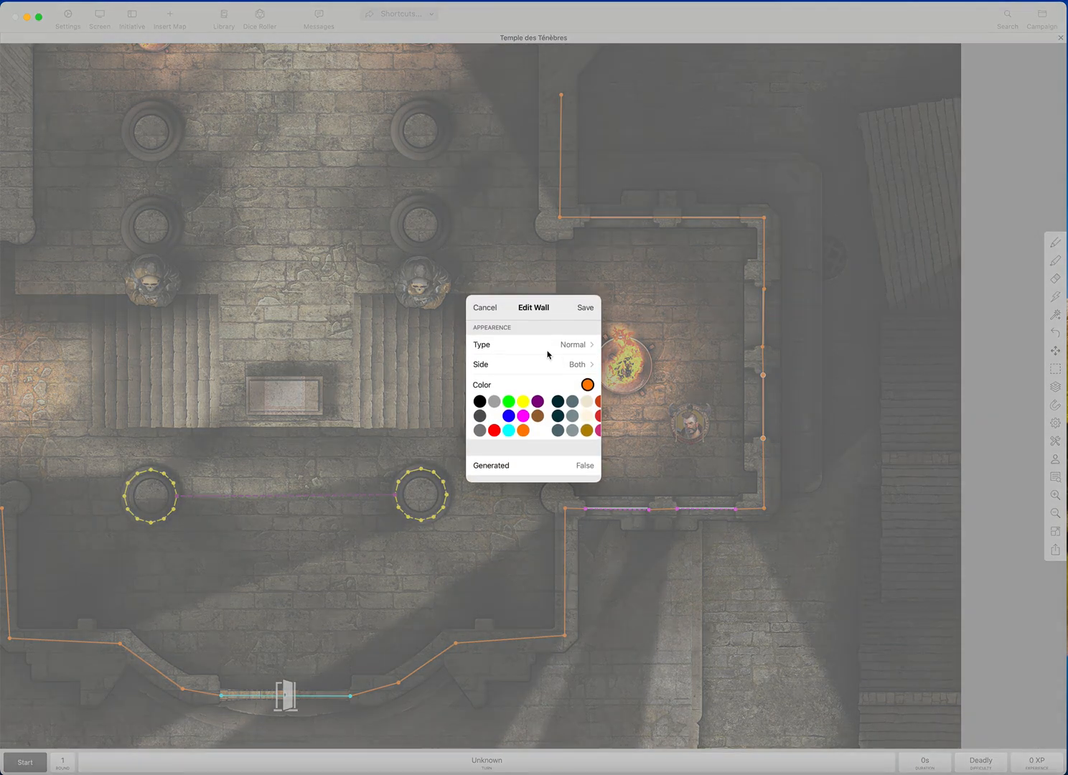
pyautogui.click(511, 344)
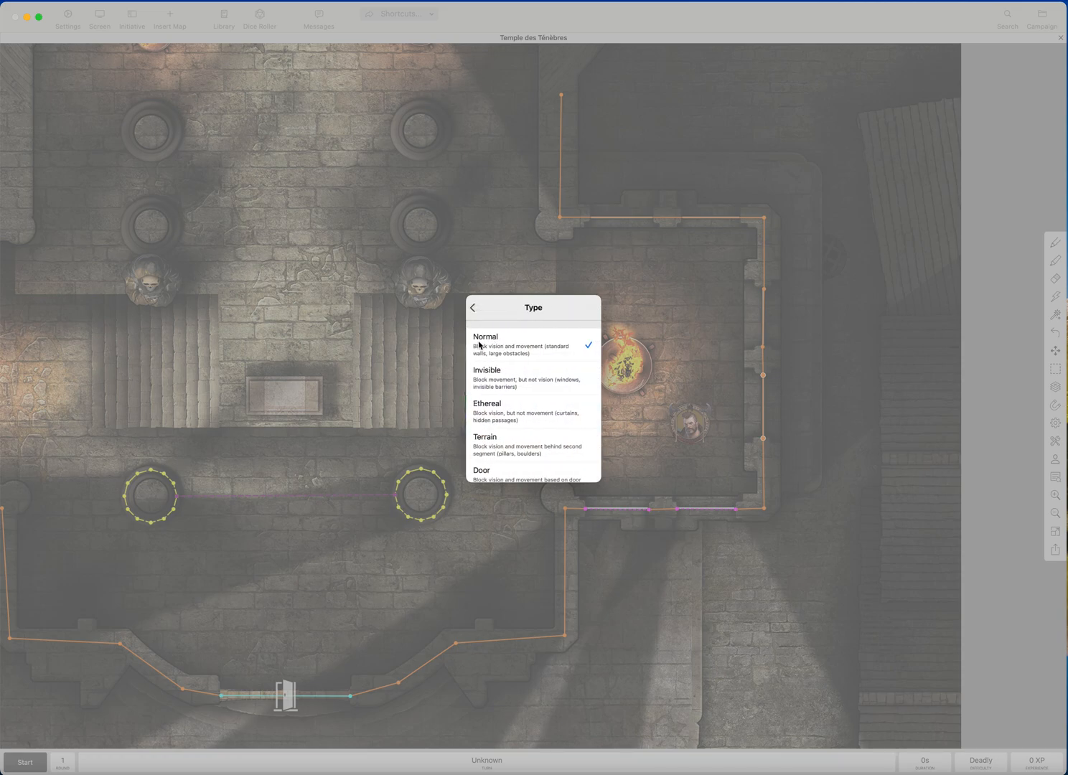
pyautogui.click(510, 379)
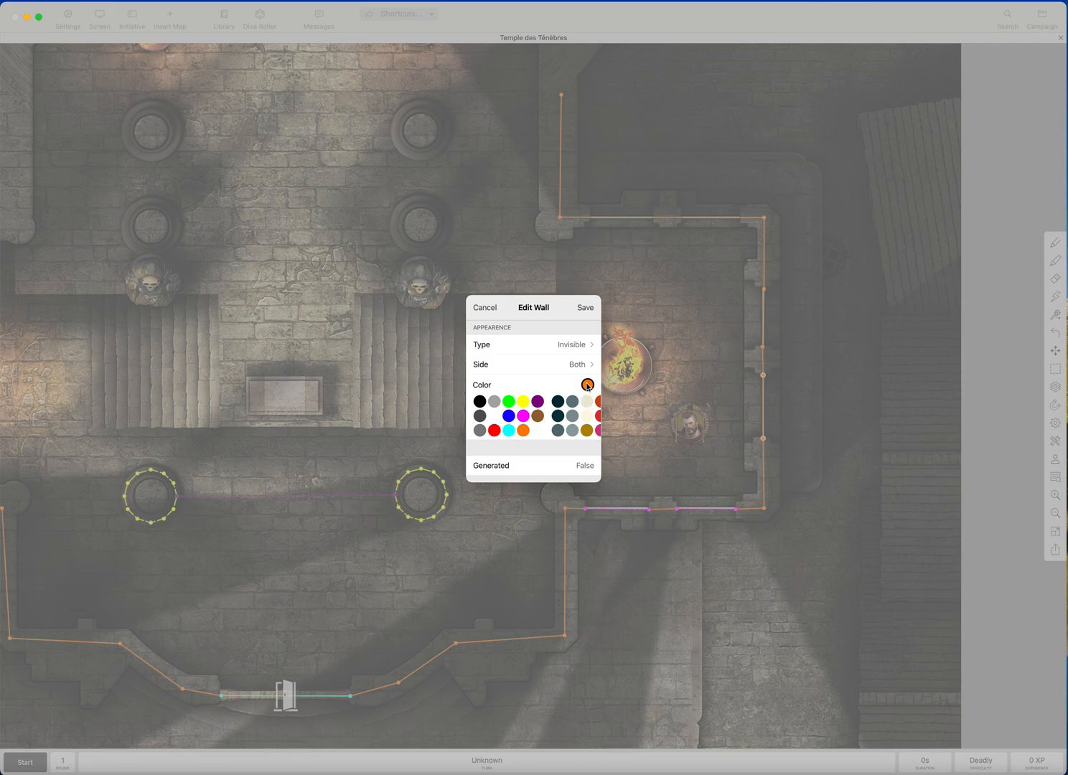
pyautogui.hscroll(5, 548, 419)
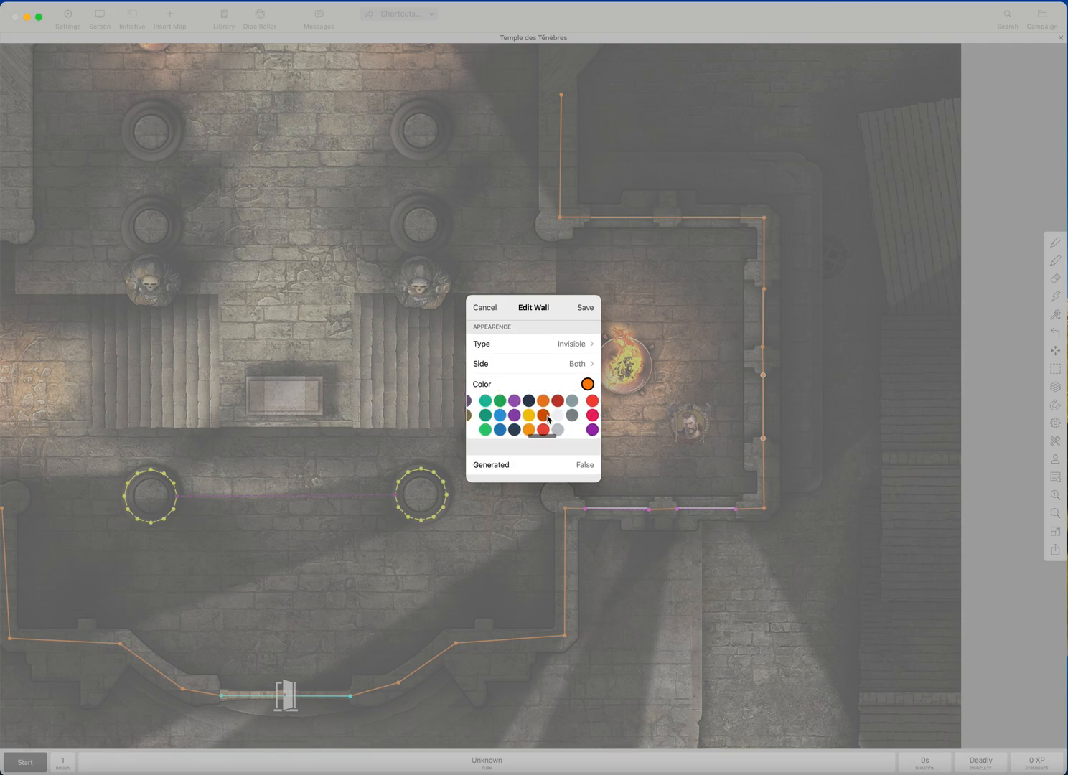
pyautogui.hscroll(-5, 544, 420)
pyautogui.click(524, 415)
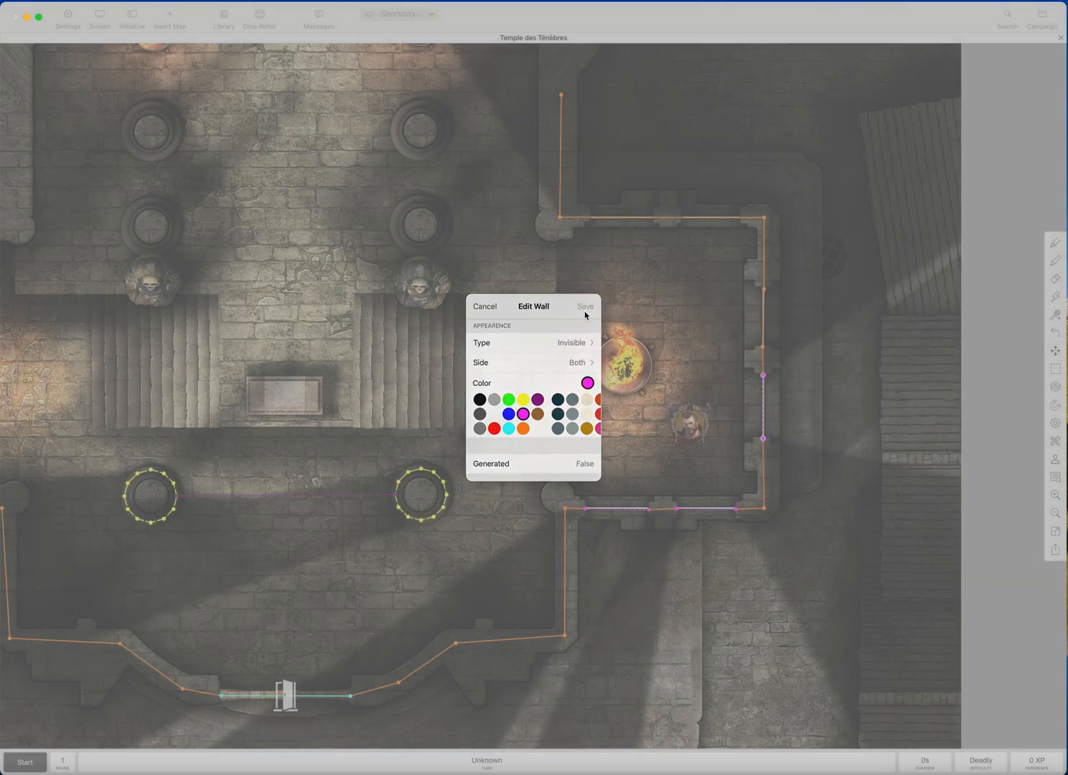
pyautogui.click(584, 309)
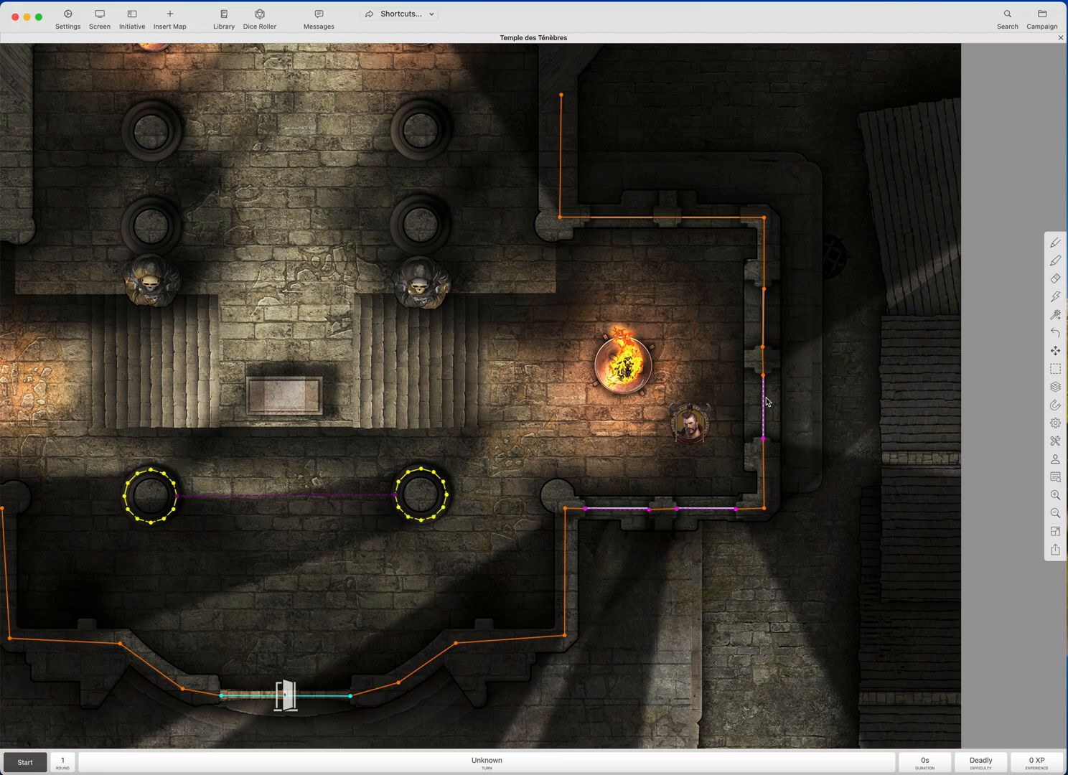
# Move the character token around the alcove and back into the entrance hall to check its view through the new window
pyautogui.scroll(-2, 696, 422)
pyautogui.moveTo(696, 397); pyautogui.dragTo(662, 408)
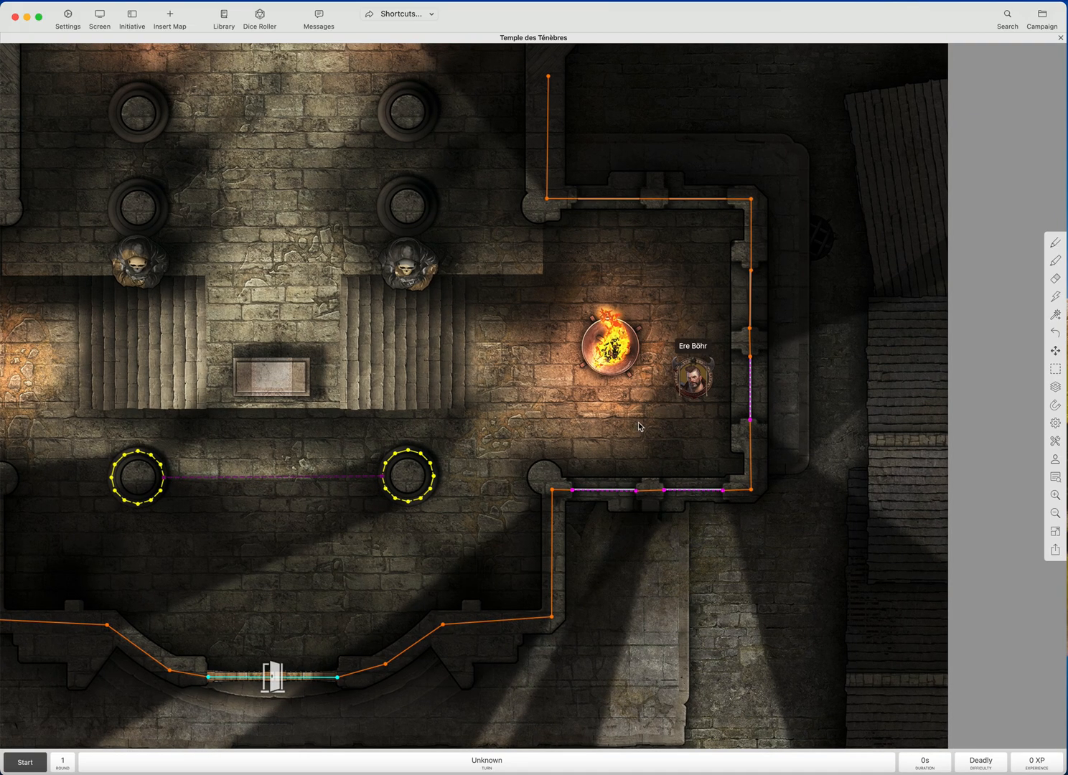
pyautogui.moveTo(696, 380); pyautogui.dragTo(676, 412)
pyautogui.moveTo(572, 426); pyautogui.dragTo(678, 402)
pyautogui.moveTo(782, 385); pyautogui.dragTo(627, 403)
pyautogui.moveTo(559, 499); pyautogui.dragTo(691, 470)
pyautogui.moveTo(757, 378); pyautogui.dragTo(581, 456)
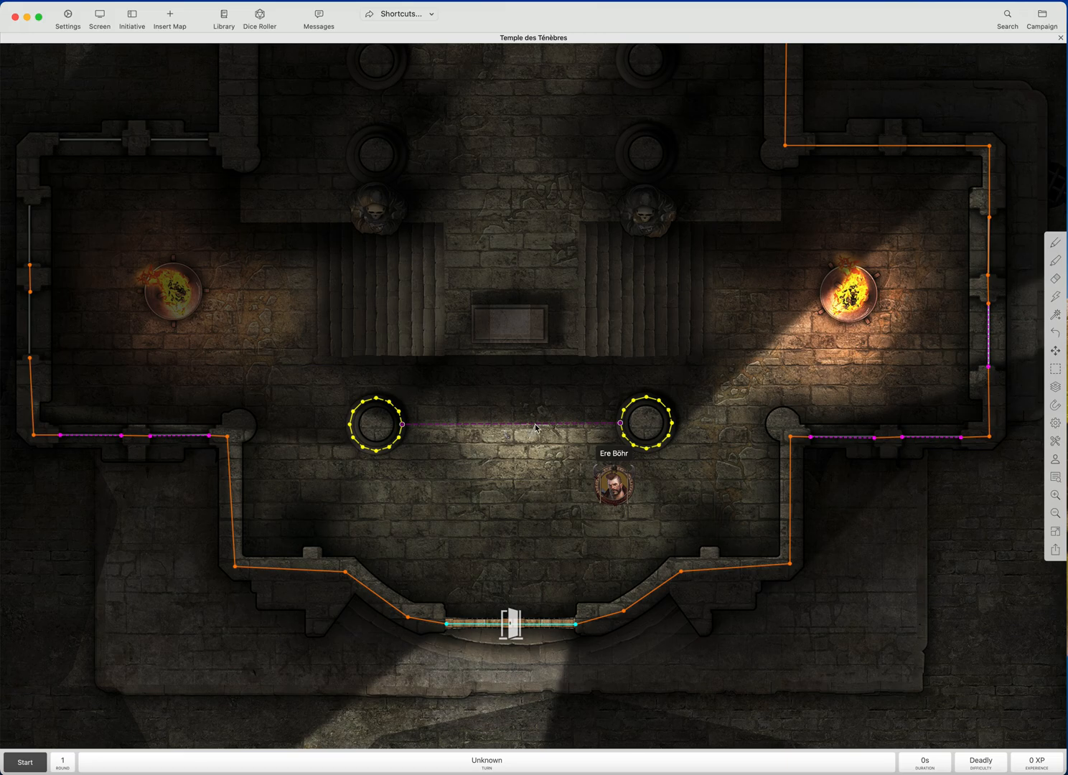
# Delete the Ethereal line between the two outlined pillars and undo the deletion
pyautogui.rightClick(535, 427)
pyautogui.click(556, 445)
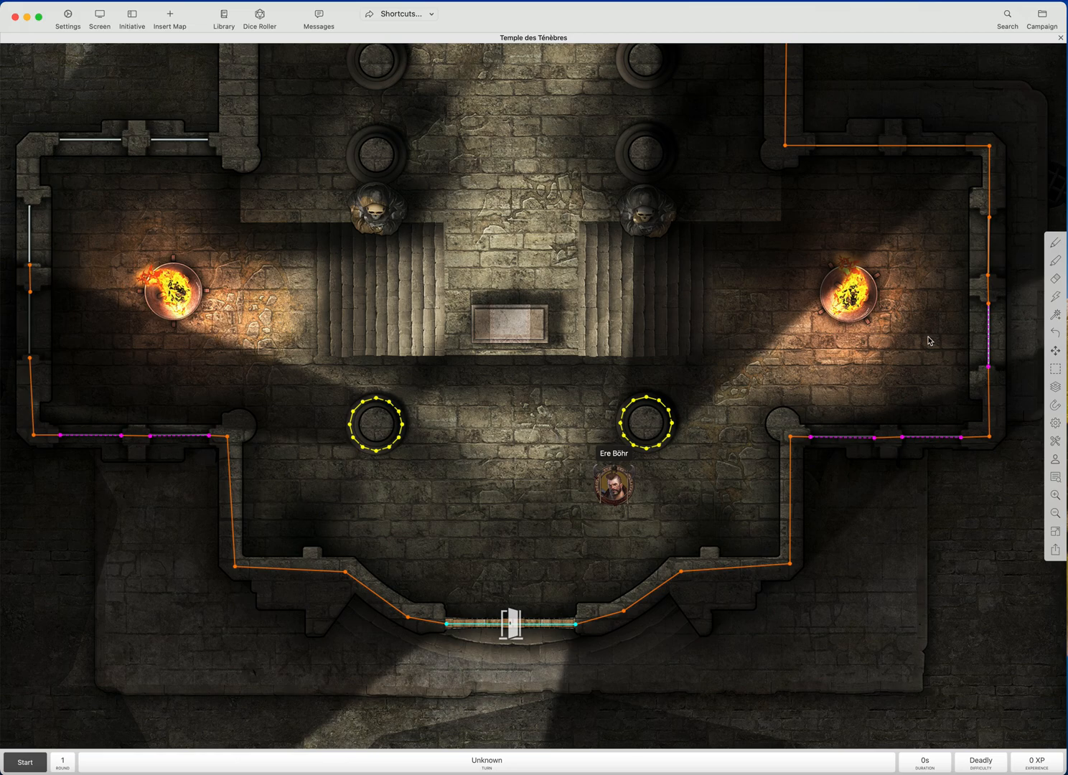
pyautogui.click(1058, 335)
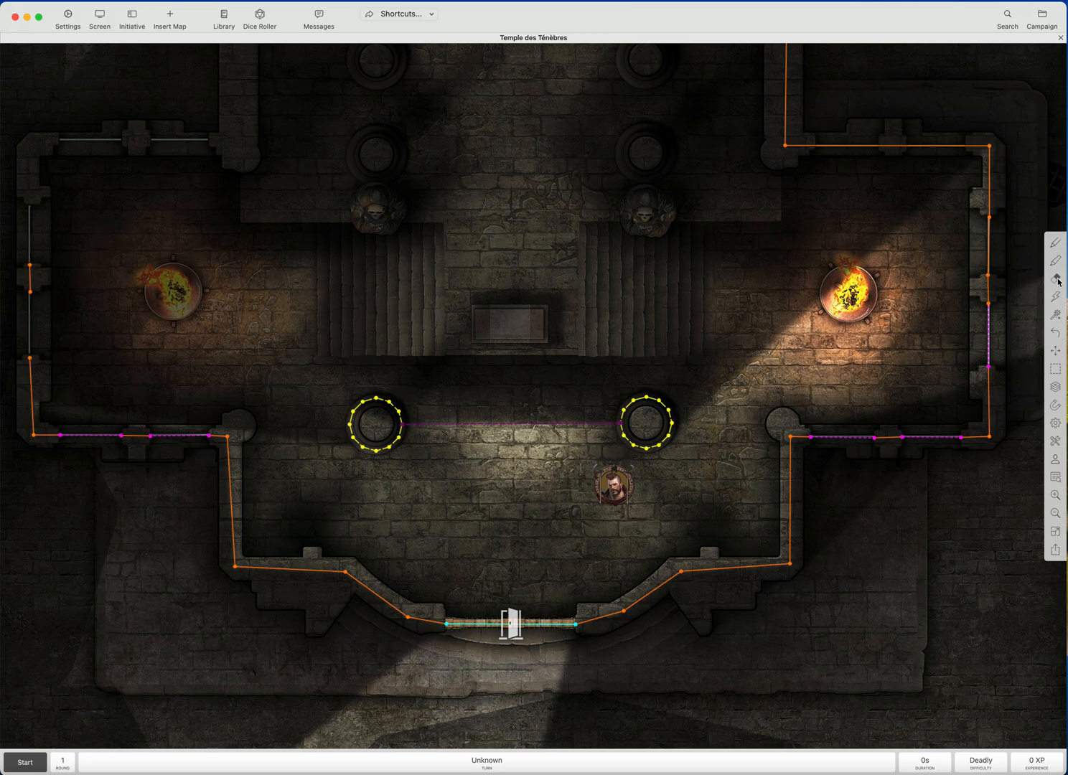
# Try the eraser on the Ethereal line between the pillars and on the western alcove's window segment, and undo the erasing
pyautogui.click(511, 426)
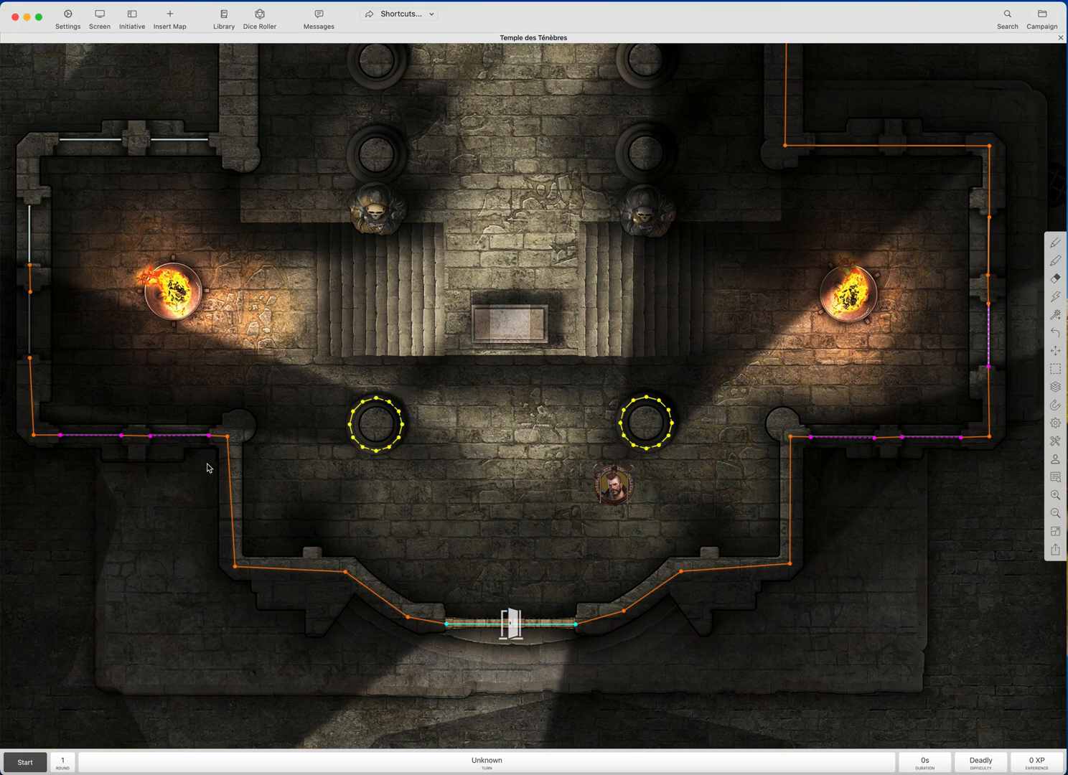
pyautogui.click(92, 435)
pyautogui.click(1056, 334)
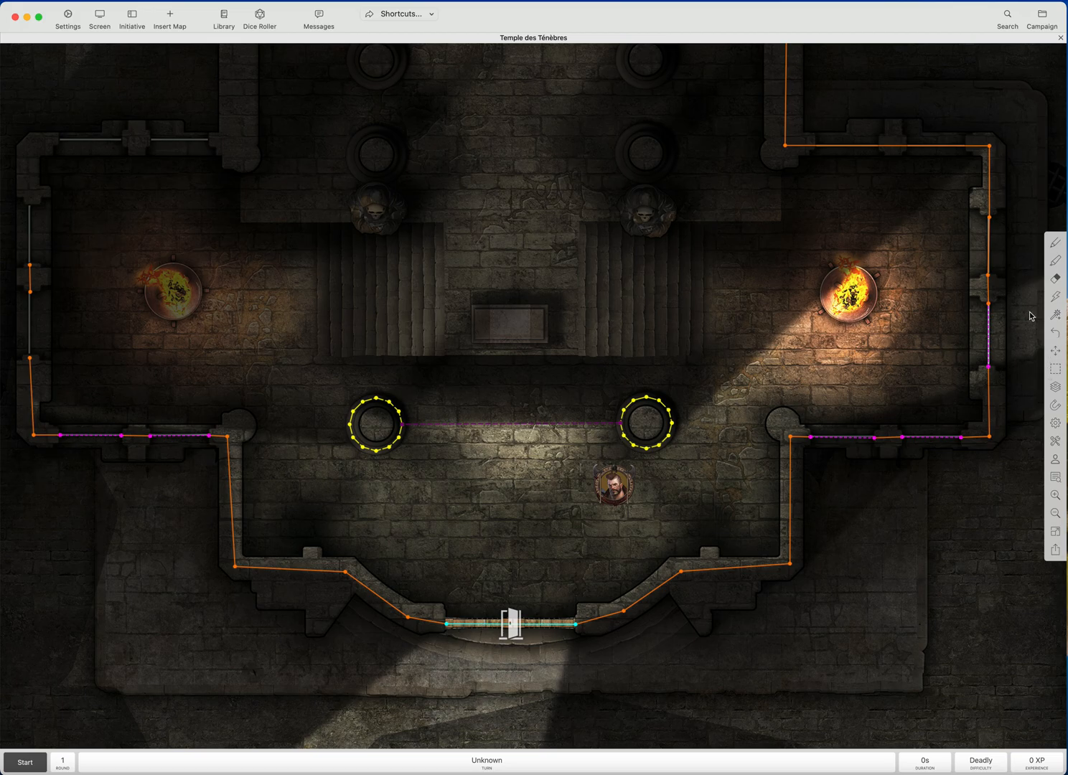
# Erase the Ethereal line between the two outlined pillars and move the character token midway between them
pyautogui.click(515, 424)
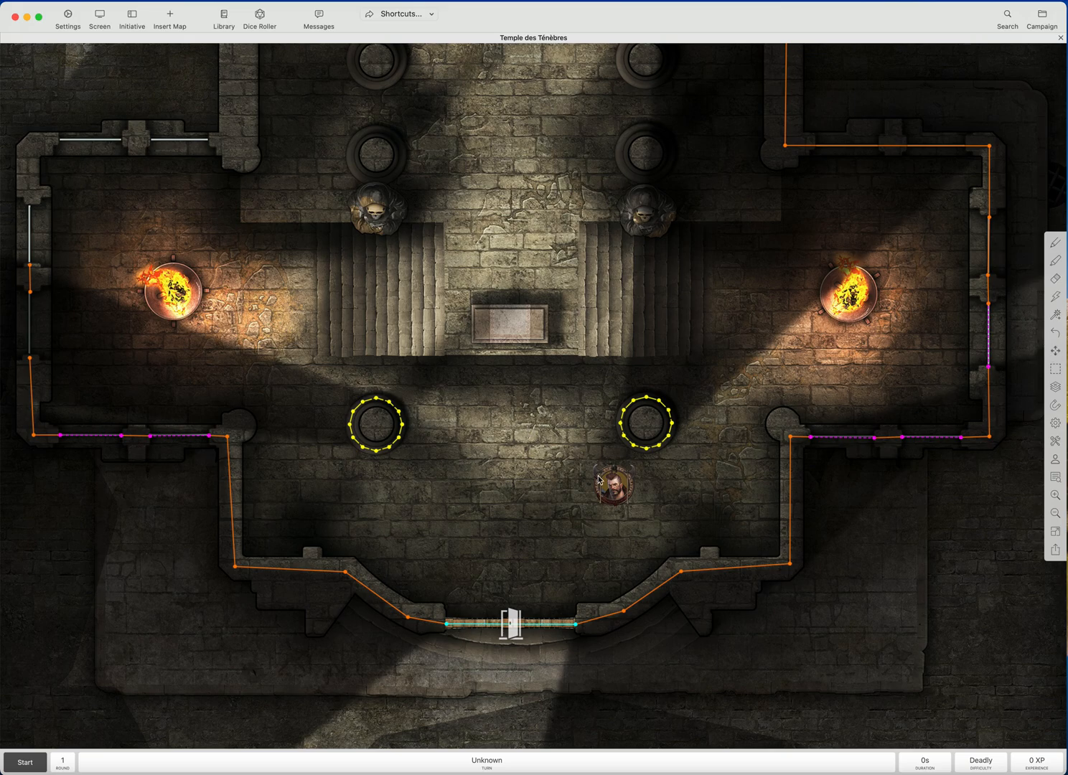
pyautogui.hscroll(3, 600, 480)
pyautogui.scroll(-2, 600, 479)
pyautogui.moveTo(565, 458); pyautogui.dragTo(465, 394)
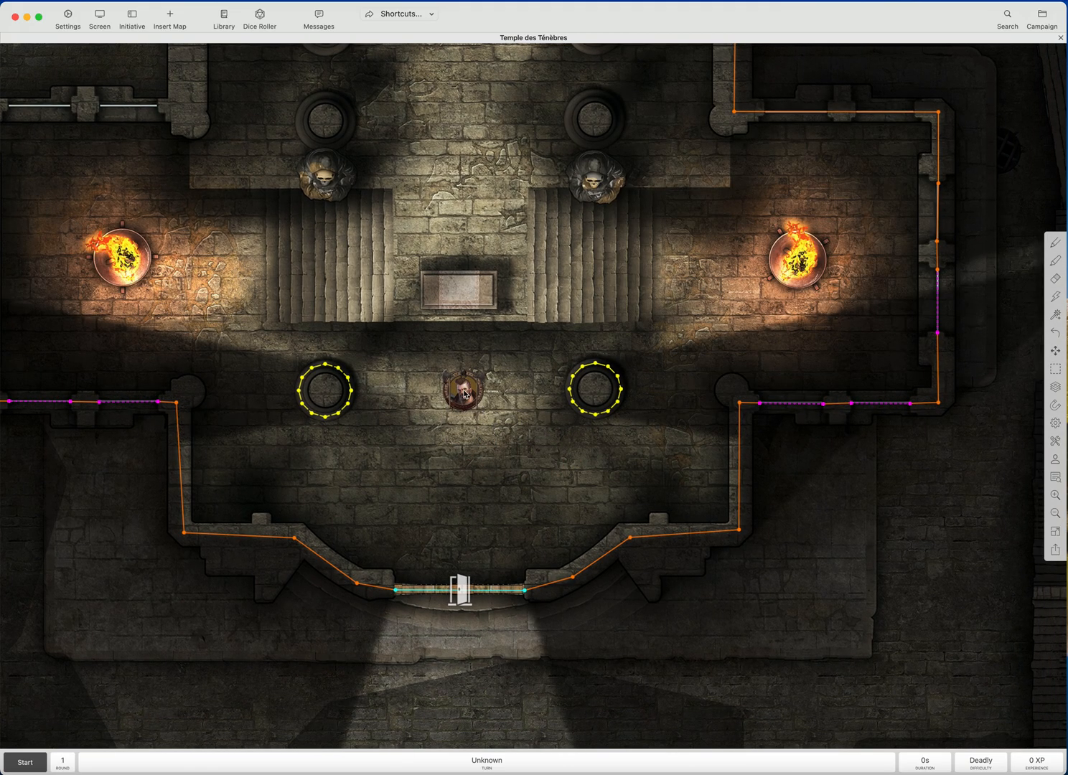
# Move the character token up past the altar and back between the two outlined pillars to check its line of sight
pyautogui.hscroll(-5, 465, 395)
pyautogui.scroll(3, 465, 395)
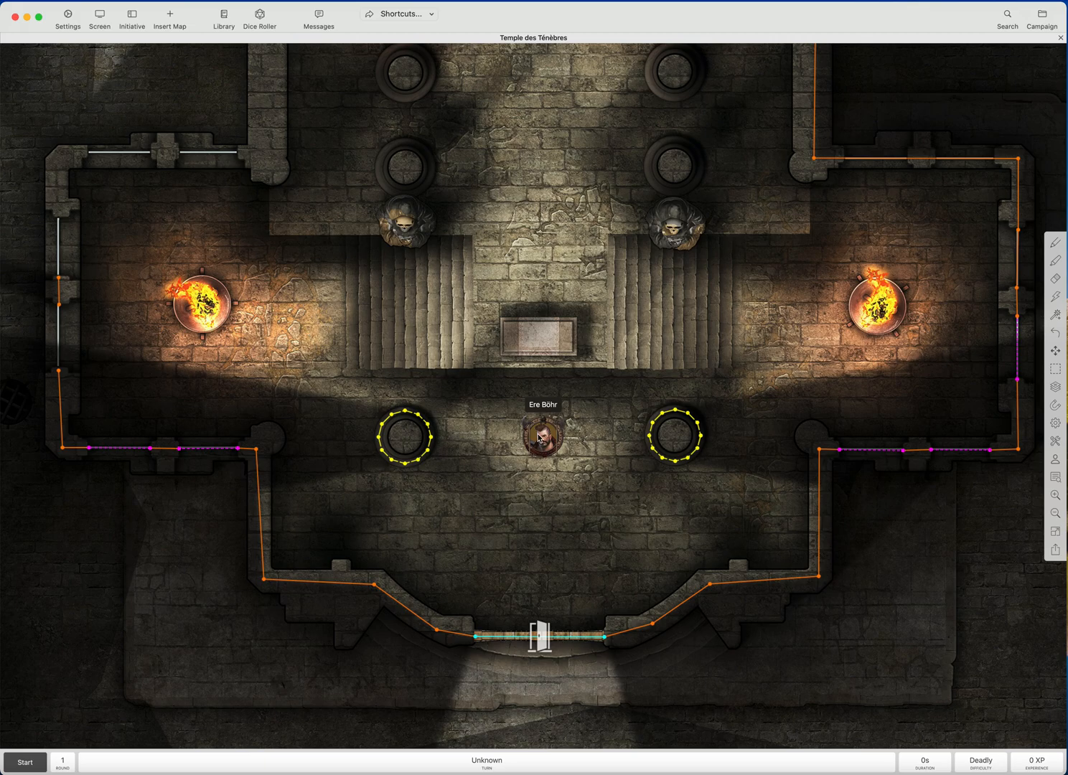
pyautogui.moveTo(544, 449); pyautogui.dragTo(548, 481)
pyautogui.moveTo(570, 371); pyautogui.dragTo(602, 483)
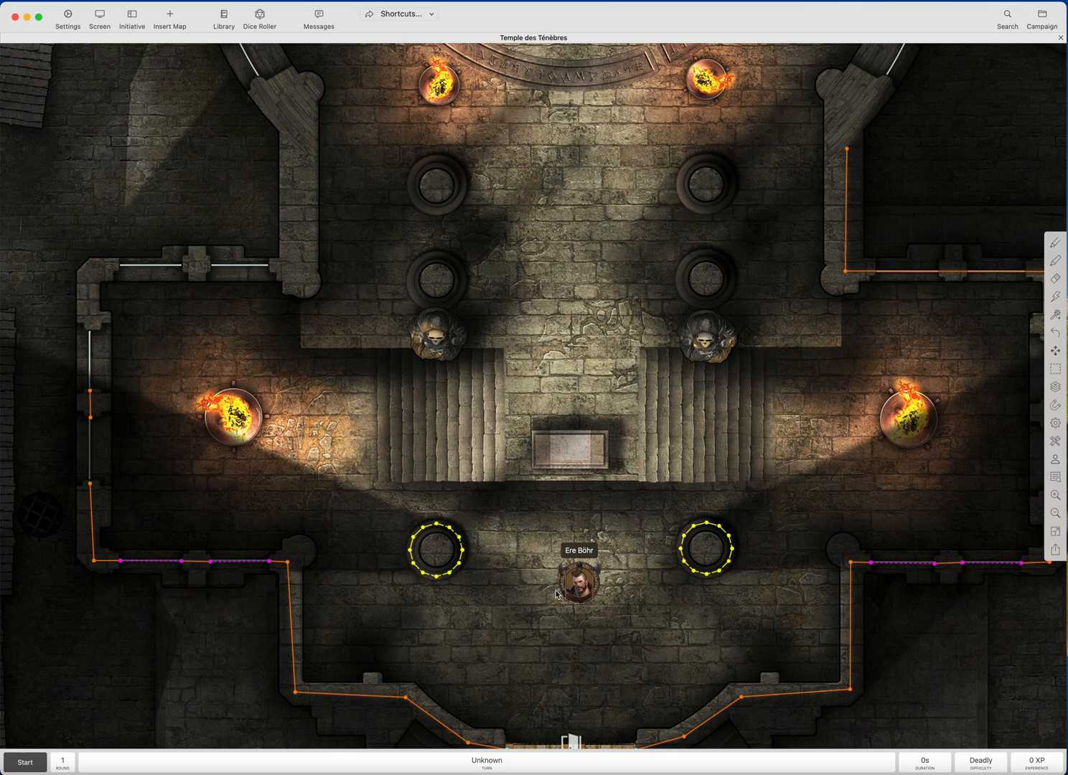
pyautogui.moveTo(576, 582); pyautogui.dragTo(582, 545)
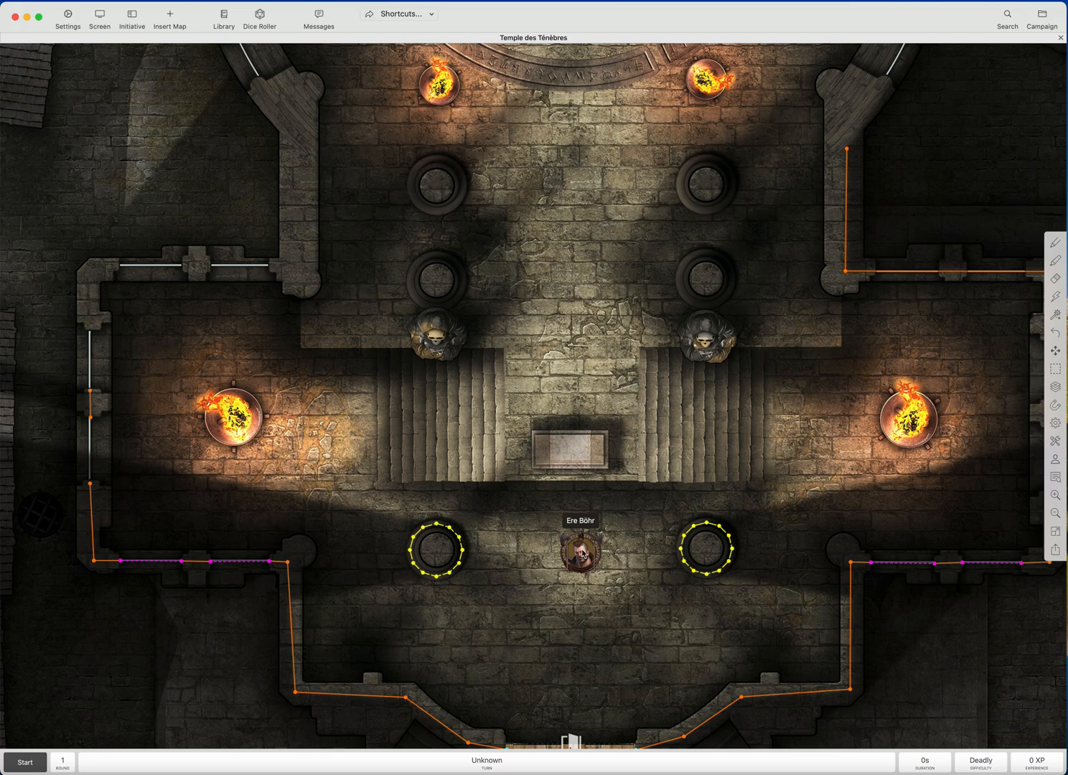
pyautogui.moveTo(583, 555); pyautogui.dragTo(585, 373)
pyautogui.scroll(-2, 561, 265)
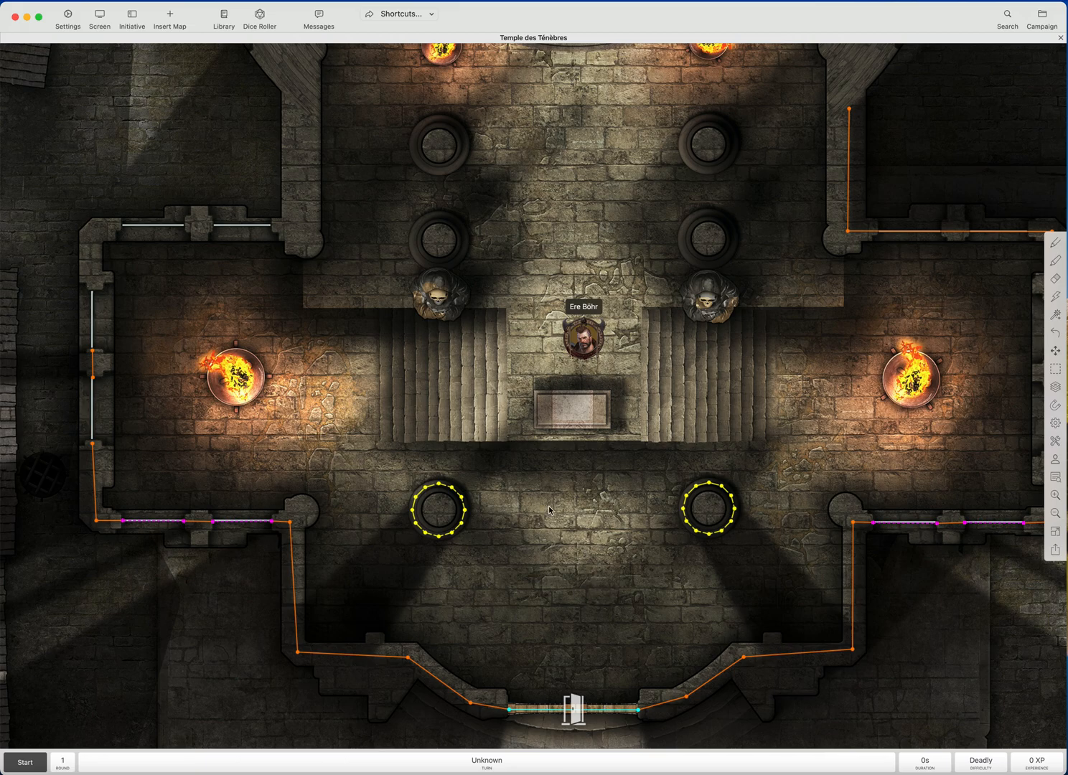
pyautogui.moveTo(578, 342); pyautogui.dragTo(589, 534)
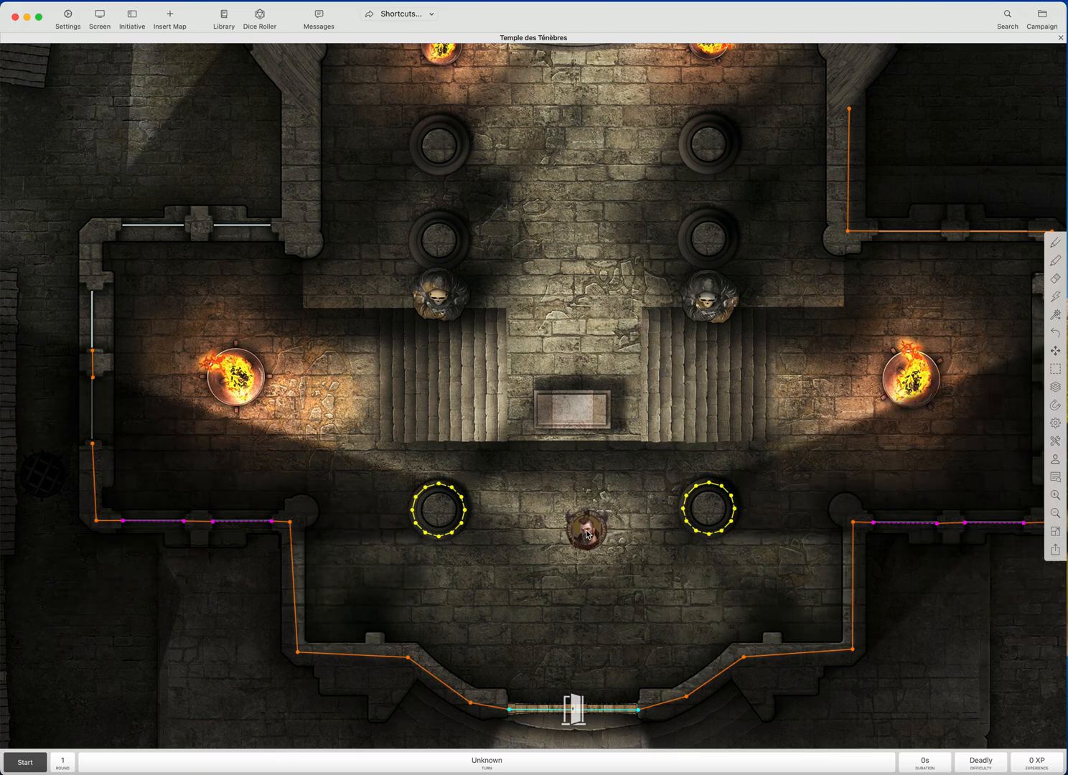
# Draw a straight Normal wall along the foot of both staircases, from the eastern end to the western end
pyautogui.click(1055, 243)
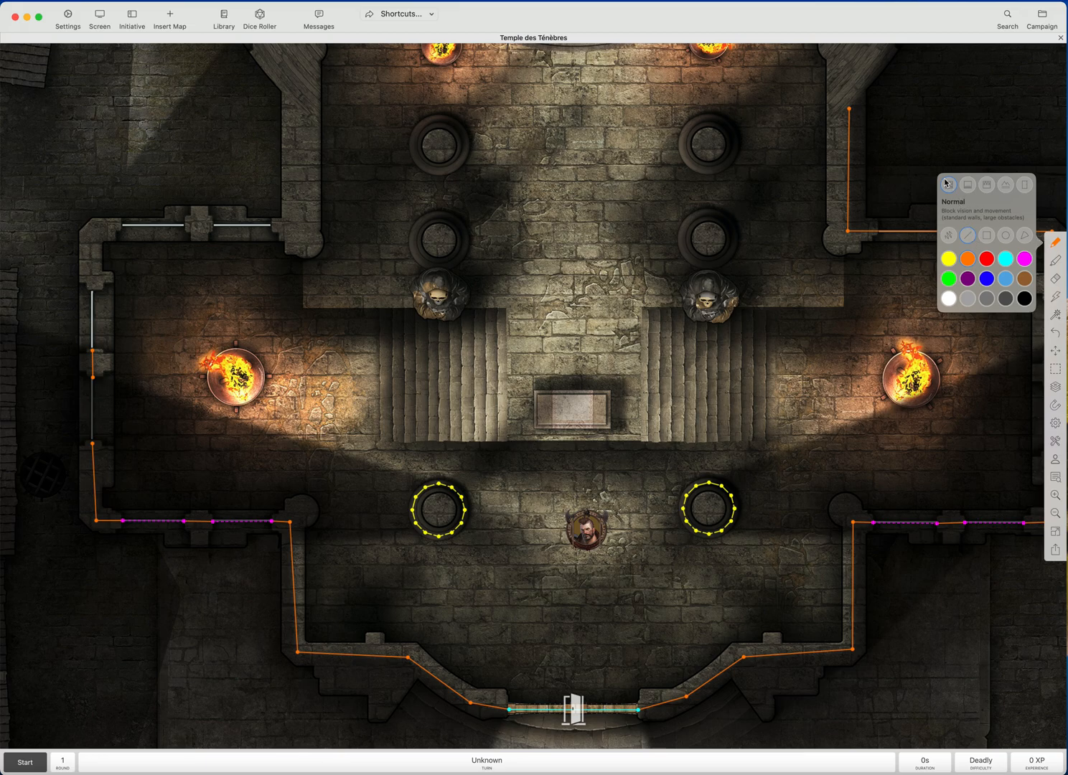
pyautogui.click(766, 442)
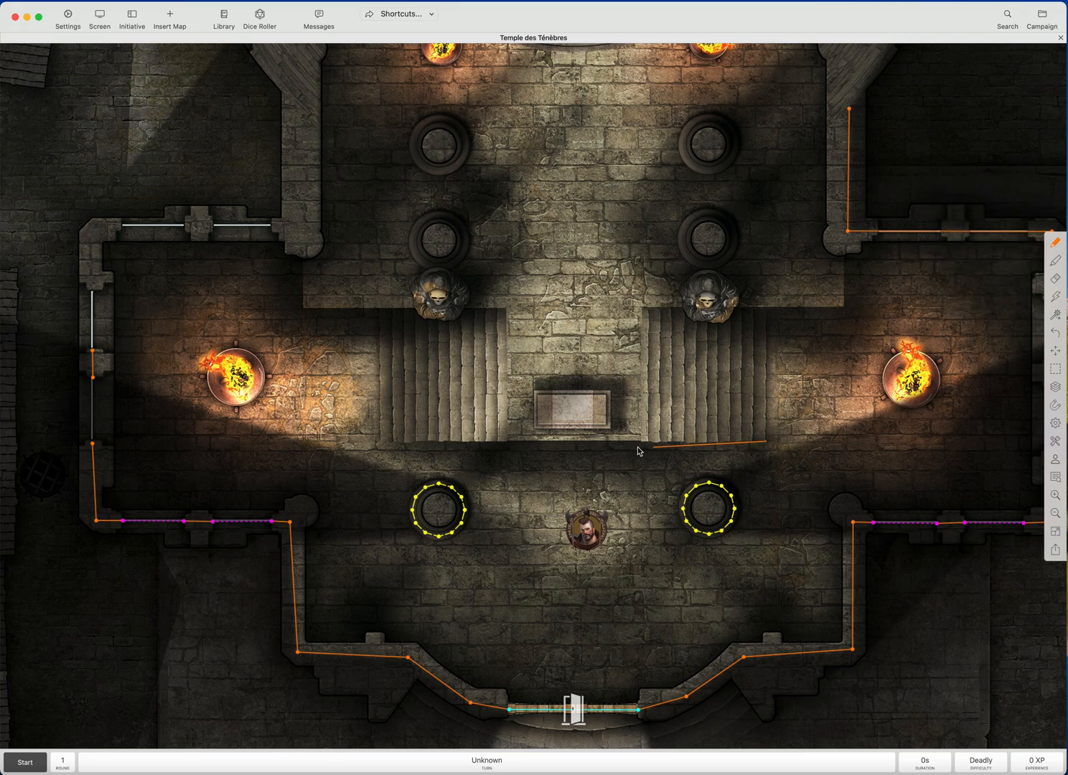
pyautogui.doubleClick(384, 440)
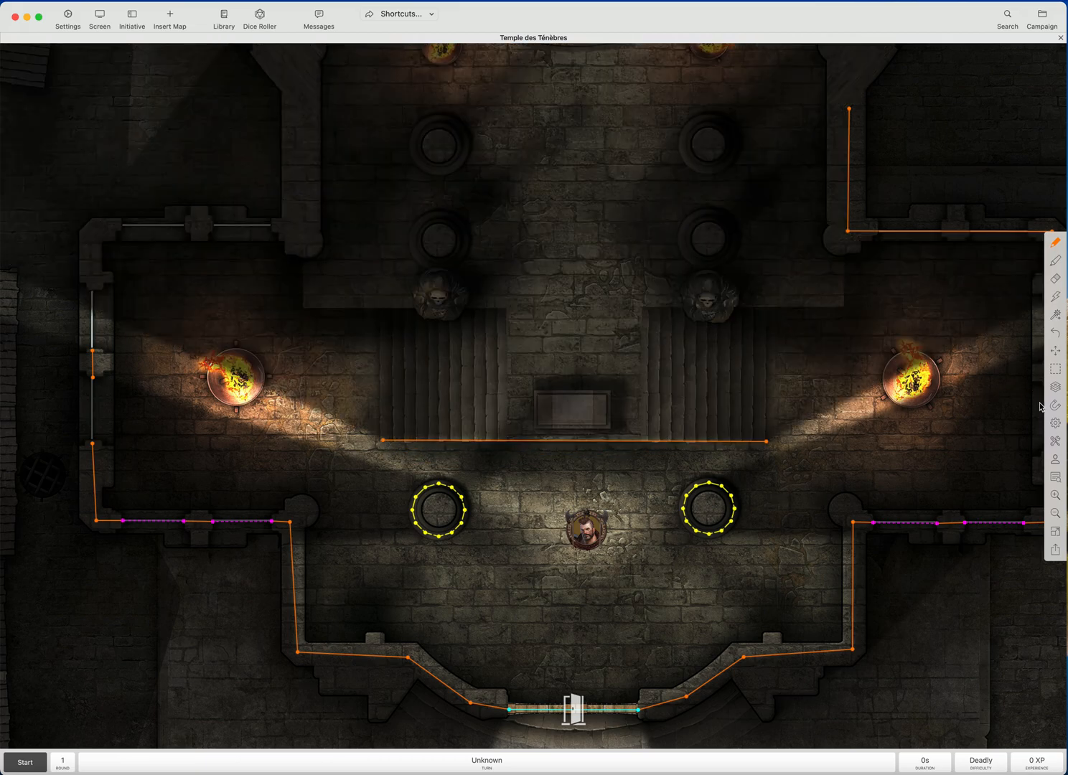
# Turn on the player-vision preview and move the character token from between the pillars across the new wall to behind the altar
pyautogui.click(1056, 462)
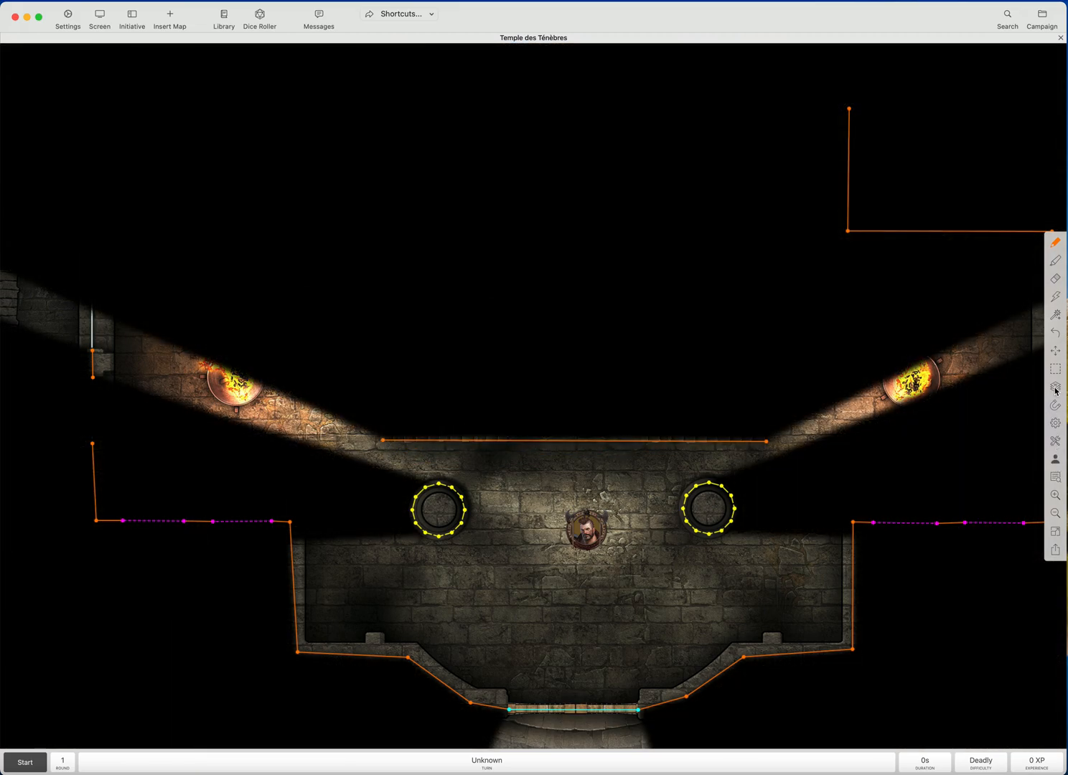
pyautogui.click(1058, 353)
pyautogui.moveTo(583, 529)
pyautogui.mouseDown()
pyautogui.moveTo(592, 597)
pyautogui.moveTo(572, 549)
pyautogui.moveTo(585, 638)
pyautogui.moveTo(585, 506)
pyautogui.mouseUp()
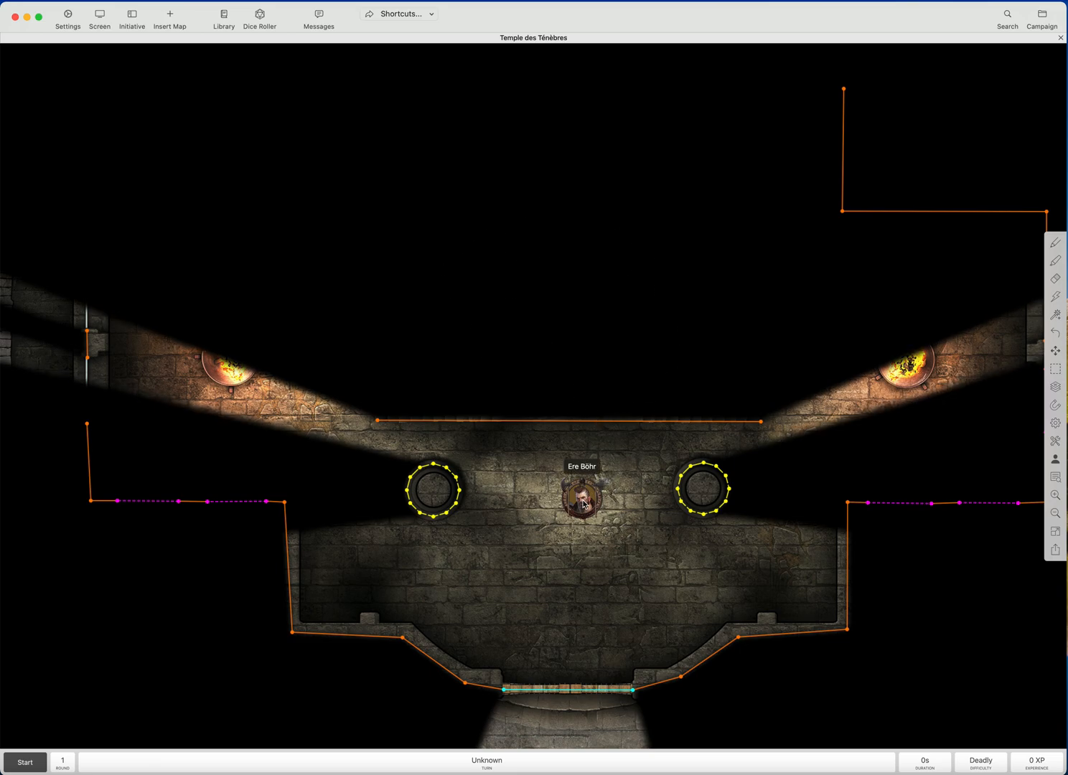
pyautogui.moveTo(585, 504); pyautogui.dragTo(614, 335)
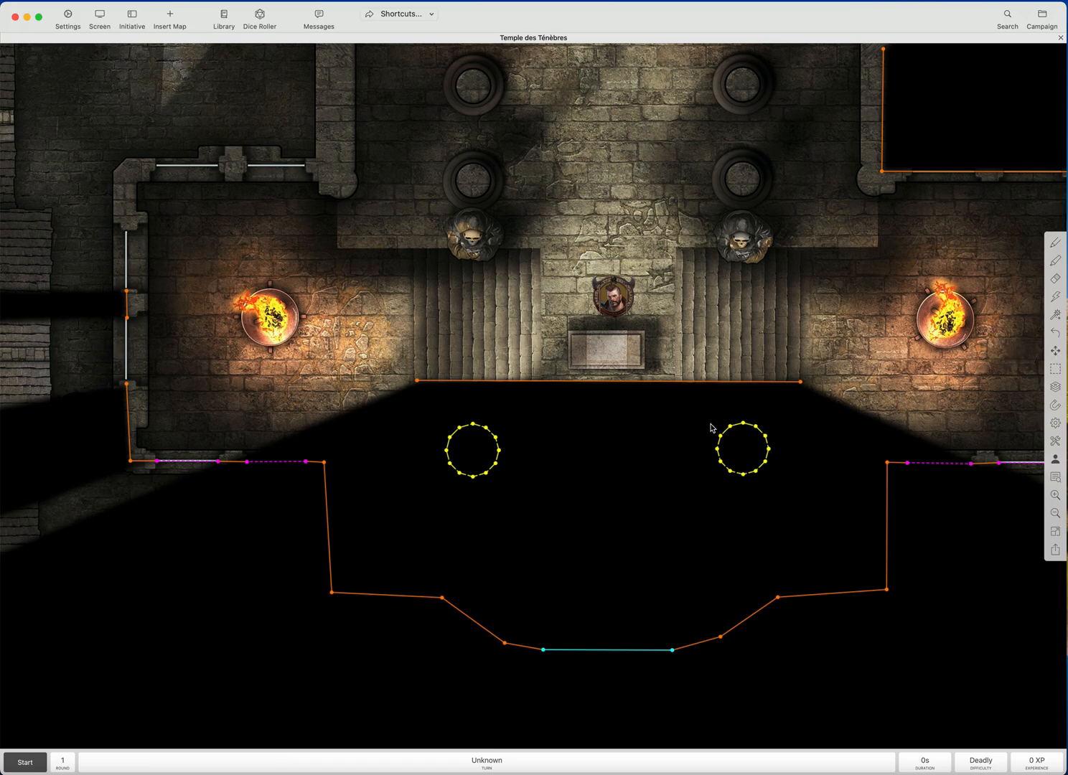
# Set the Side of the wall at the foot of the stairs to Left and save it
pyautogui.rightClick(648, 387)
pyautogui.click(653, 385)
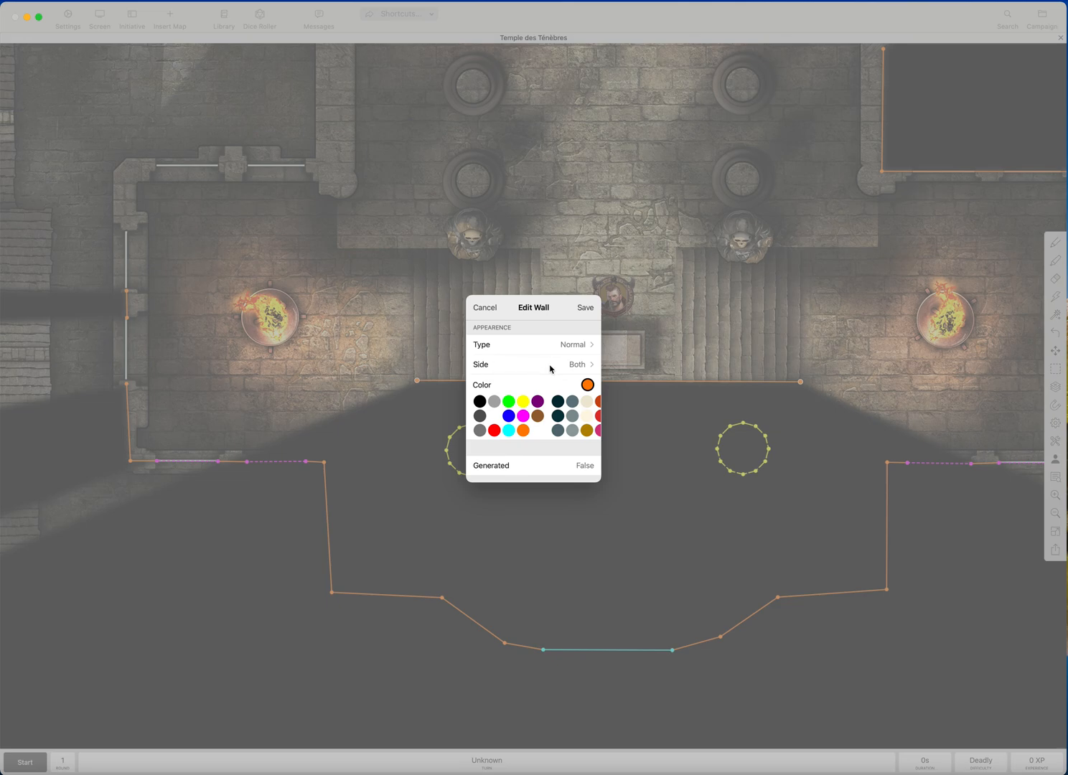
pyautogui.click(551, 369)
pyautogui.click(492, 359)
pyautogui.click(585, 308)
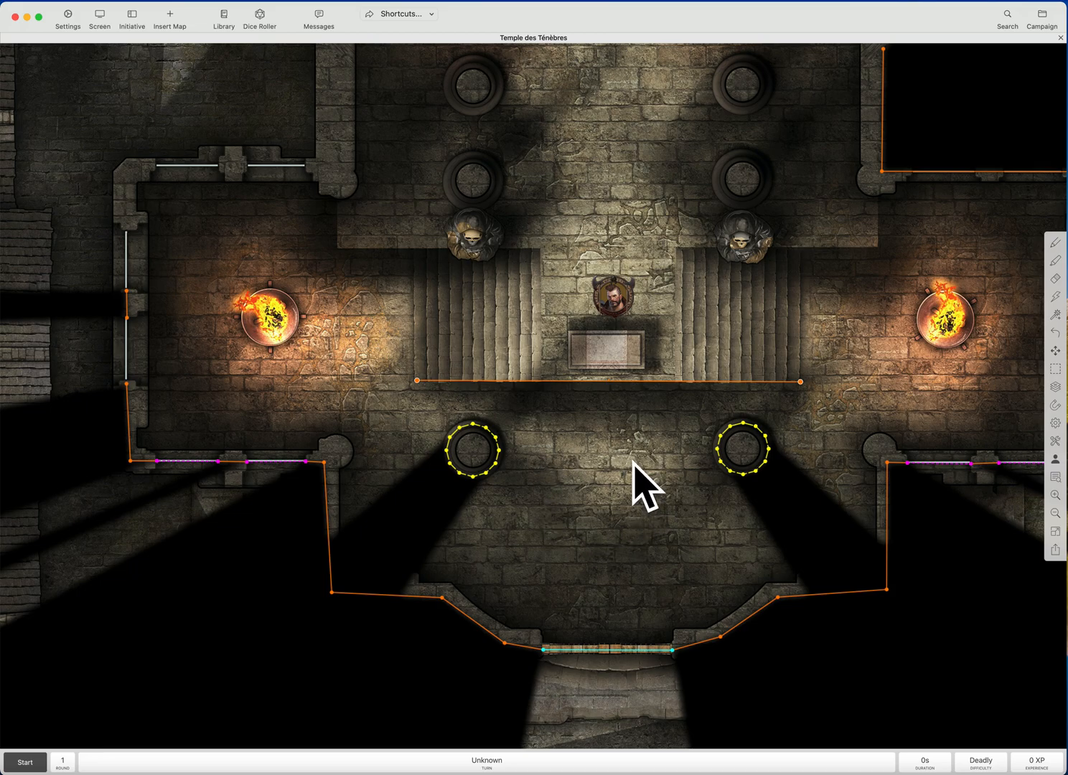
# Reopen the properties of the wall at the foot of the stairs to check its Side setting
pyautogui.click(639, 387)
pyautogui.click(650, 388)
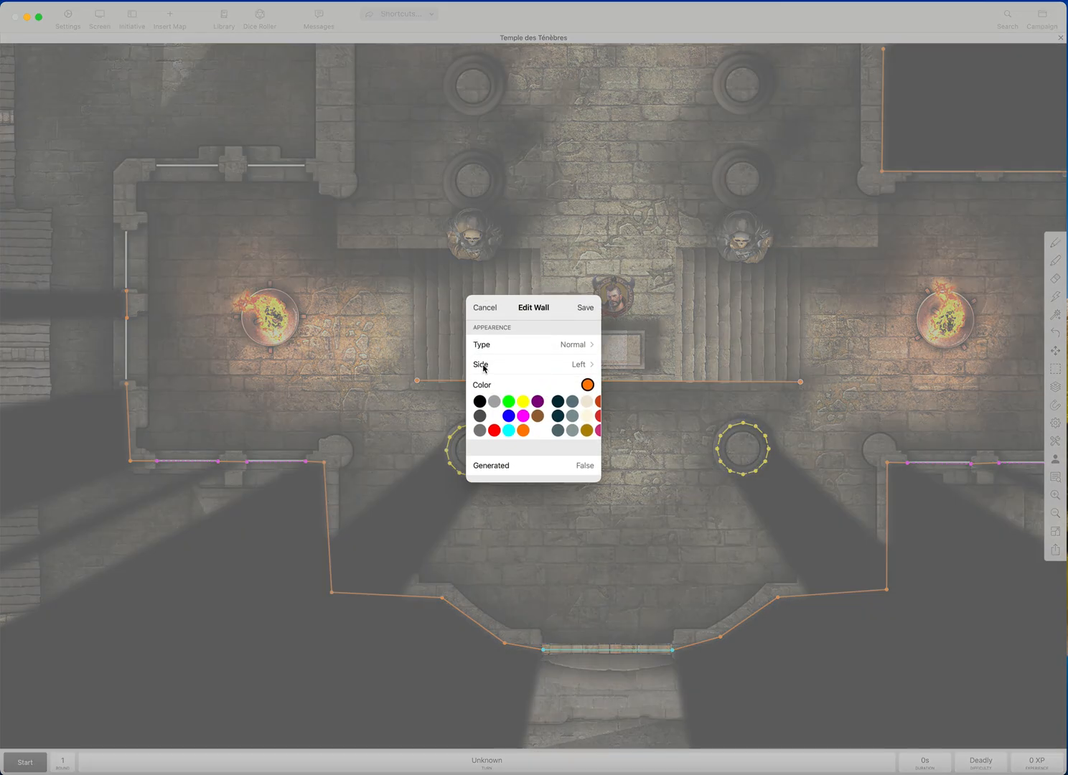
pyautogui.click(590, 308)
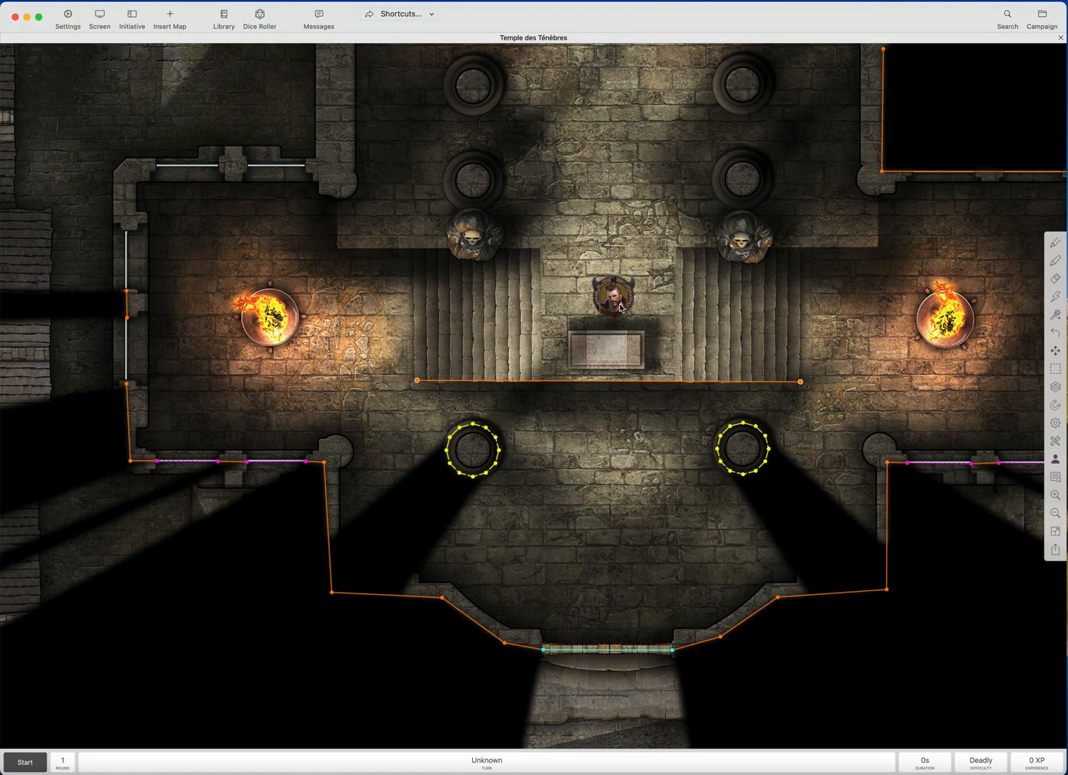
# Move the character token back across the one-sided wall to just south of the pillars, then turn off the player-vision preview
pyautogui.moveTo(617, 303); pyautogui.dragTo(633, 436)
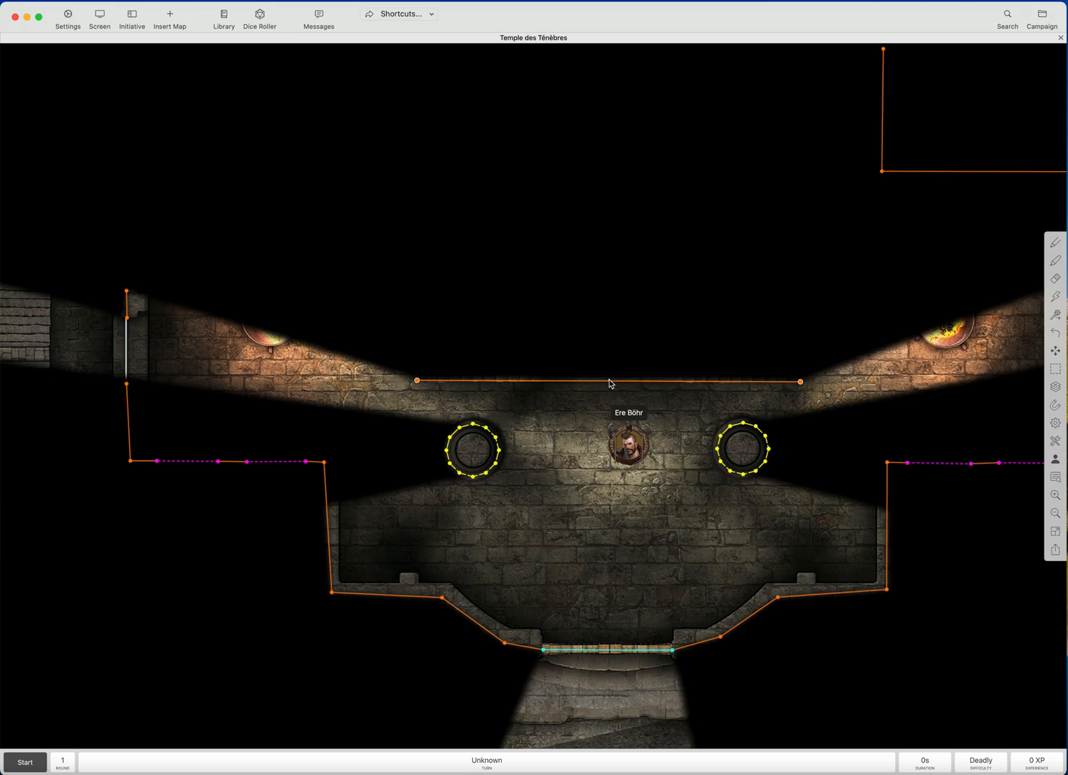
pyautogui.scroll(2, 610, 404)
pyautogui.scroll(1, 608, 404)
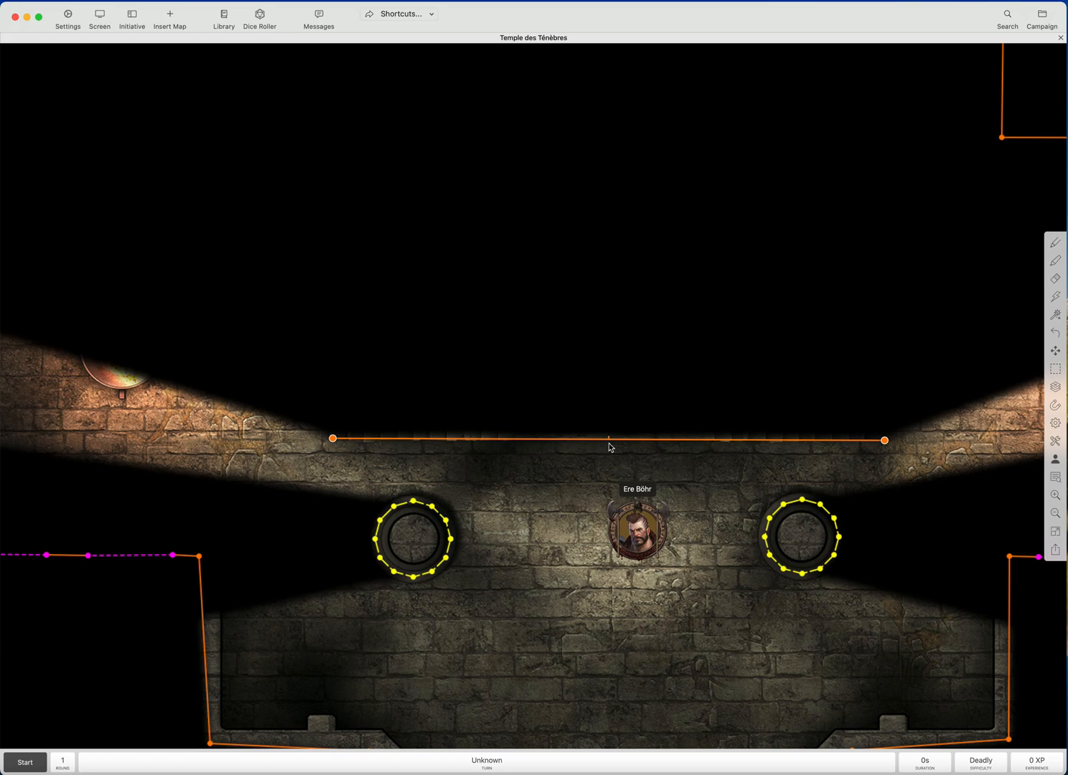
pyautogui.moveTo(647, 536); pyautogui.dragTo(636, 560)
pyautogui.moveTo(566, 599); pyautogui.dragTo(559, 428)
pyautogui.moveTo(622, 389); pyautogui.dragTo(603, 433)
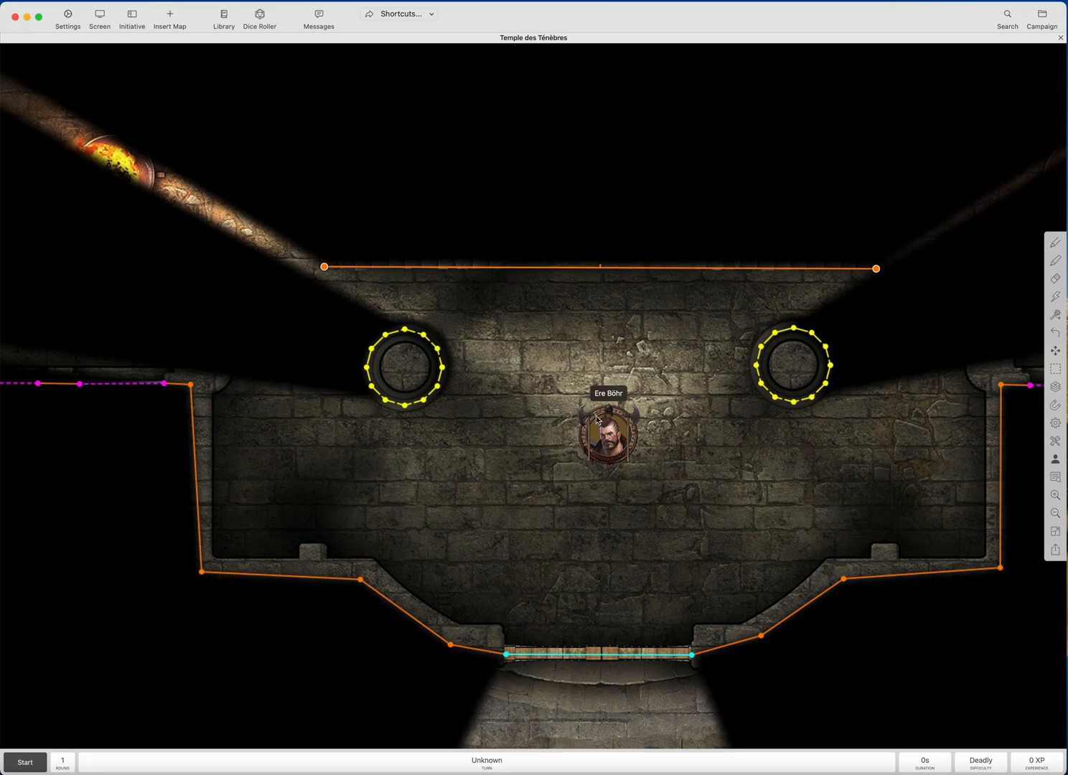
pyautogui.click(1058, 463)
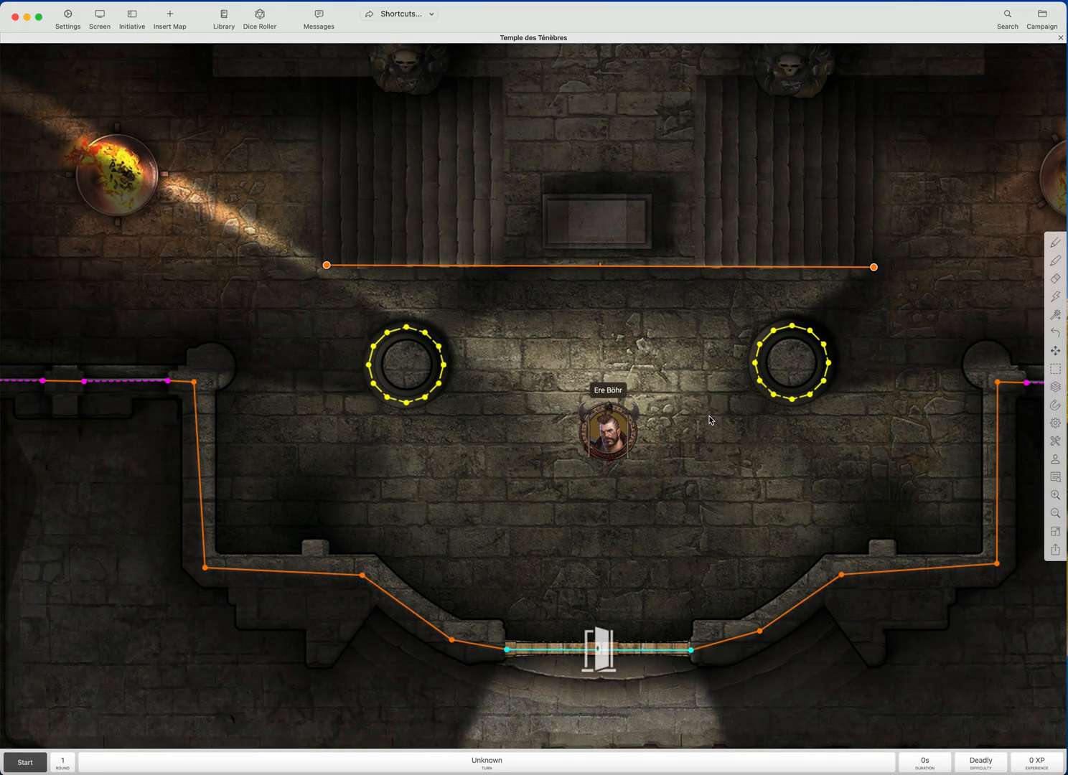
pyautogui.moveTo(655, 357); pyautogui.dragTo(668, 416)
pyautogui.scroll(-3, 718, 476)
pyautogui.moveTo(719, 475); pyautogui.dragTo(720, 455)
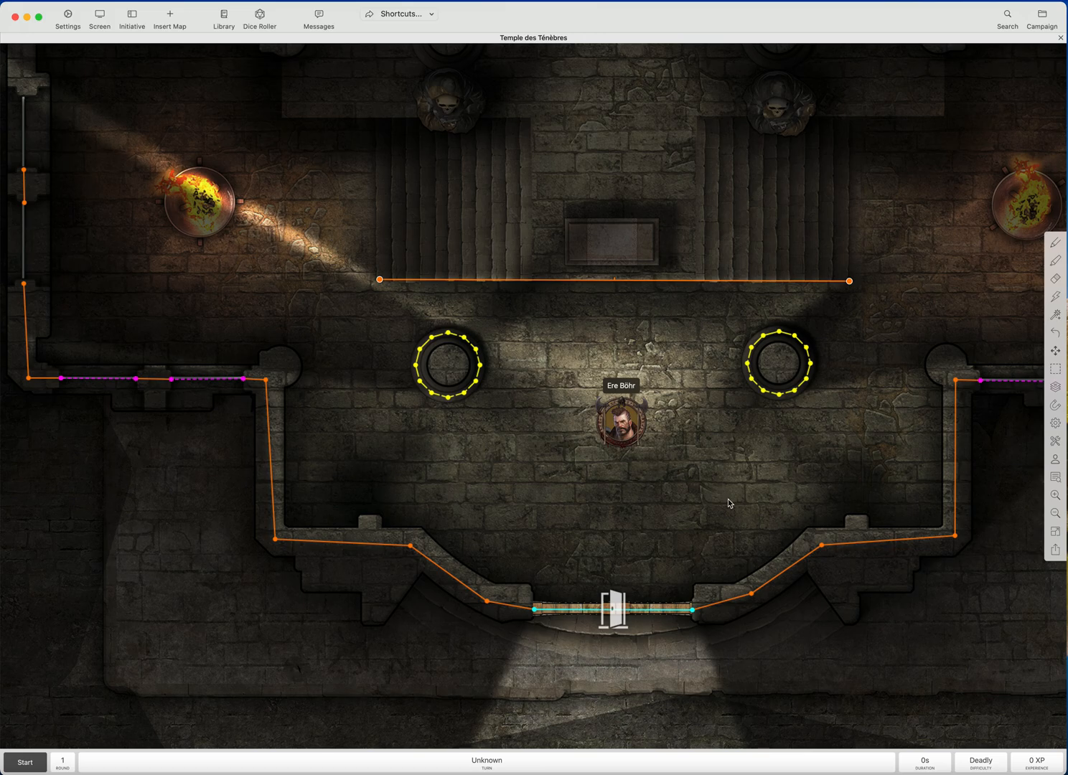
pyautogui.hscroll(3, 728, 499)
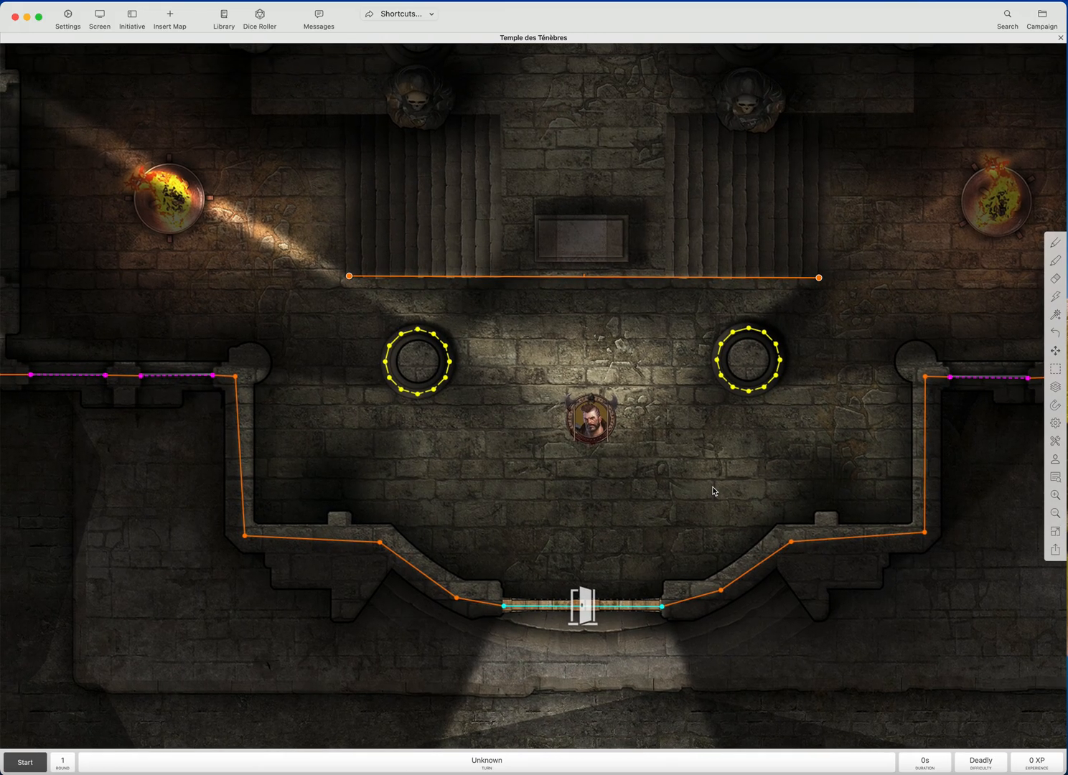
pyautogui.moveTo(696, 439)
pyautogui.mouseDown()
pyautogui.moveTo(674, 484)
pyautogui.moveTo(715, 443)
pyautogui.mouseUp()
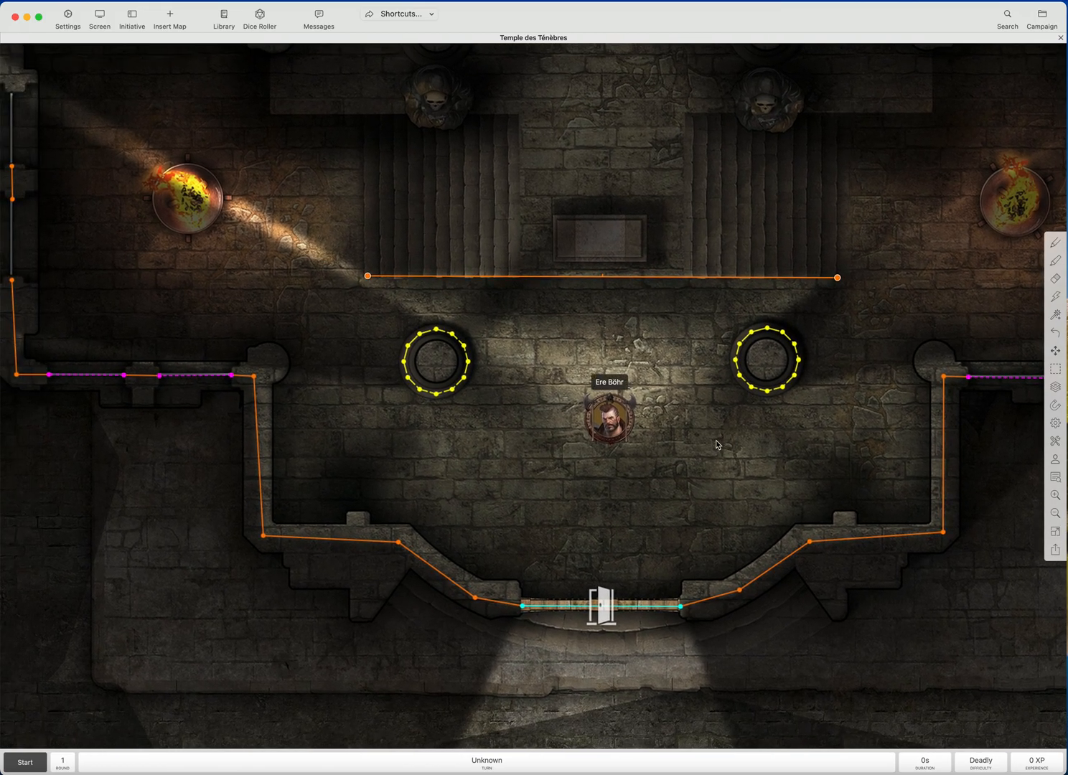